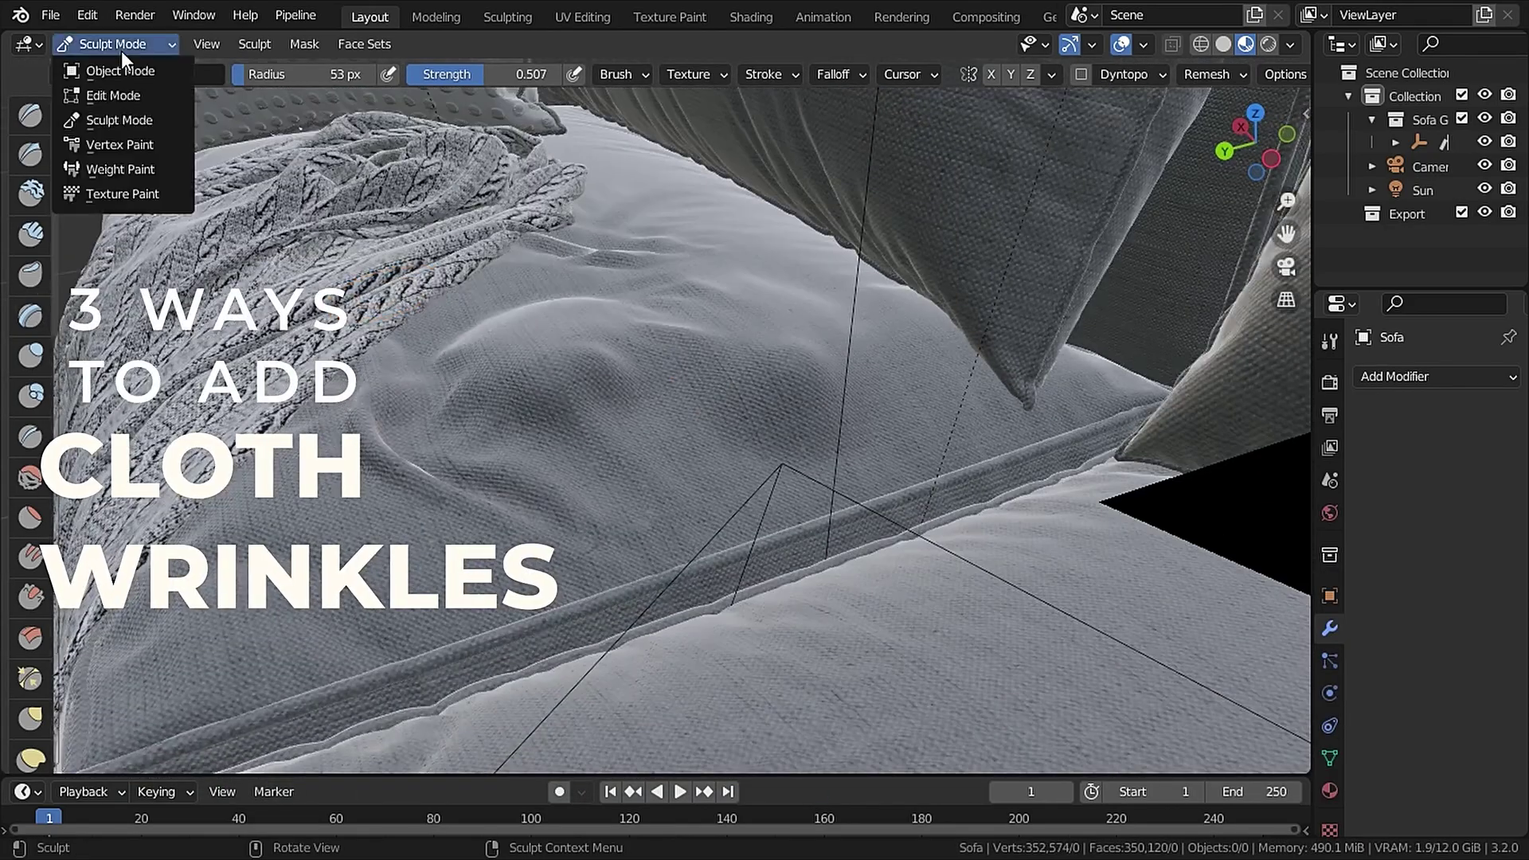
Return the sofa to Object Mode and save the file.
click(119, 67)
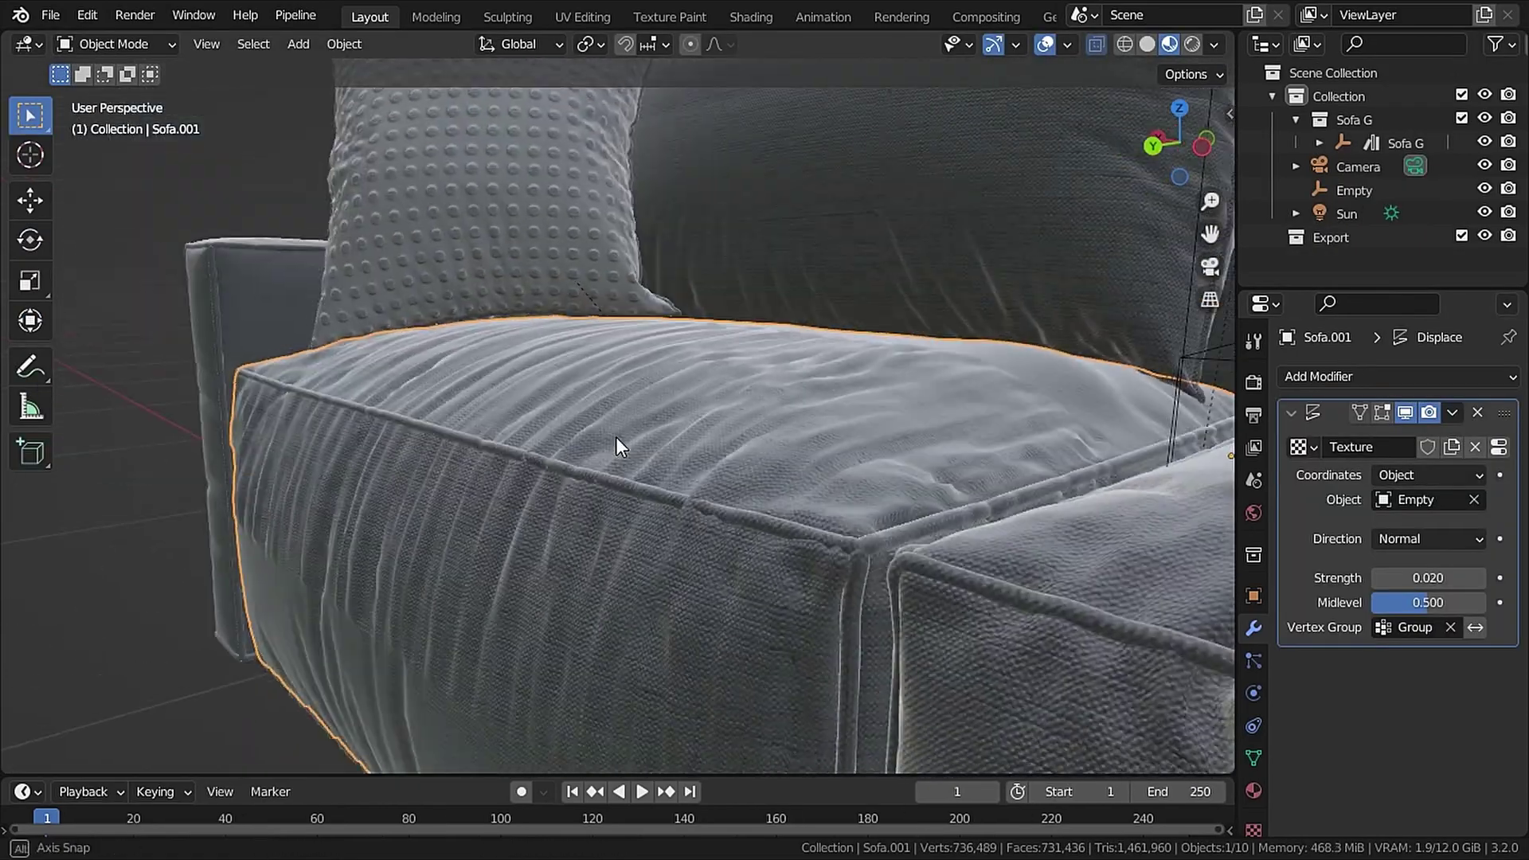
middle_drag(620, 448, 561, 449)
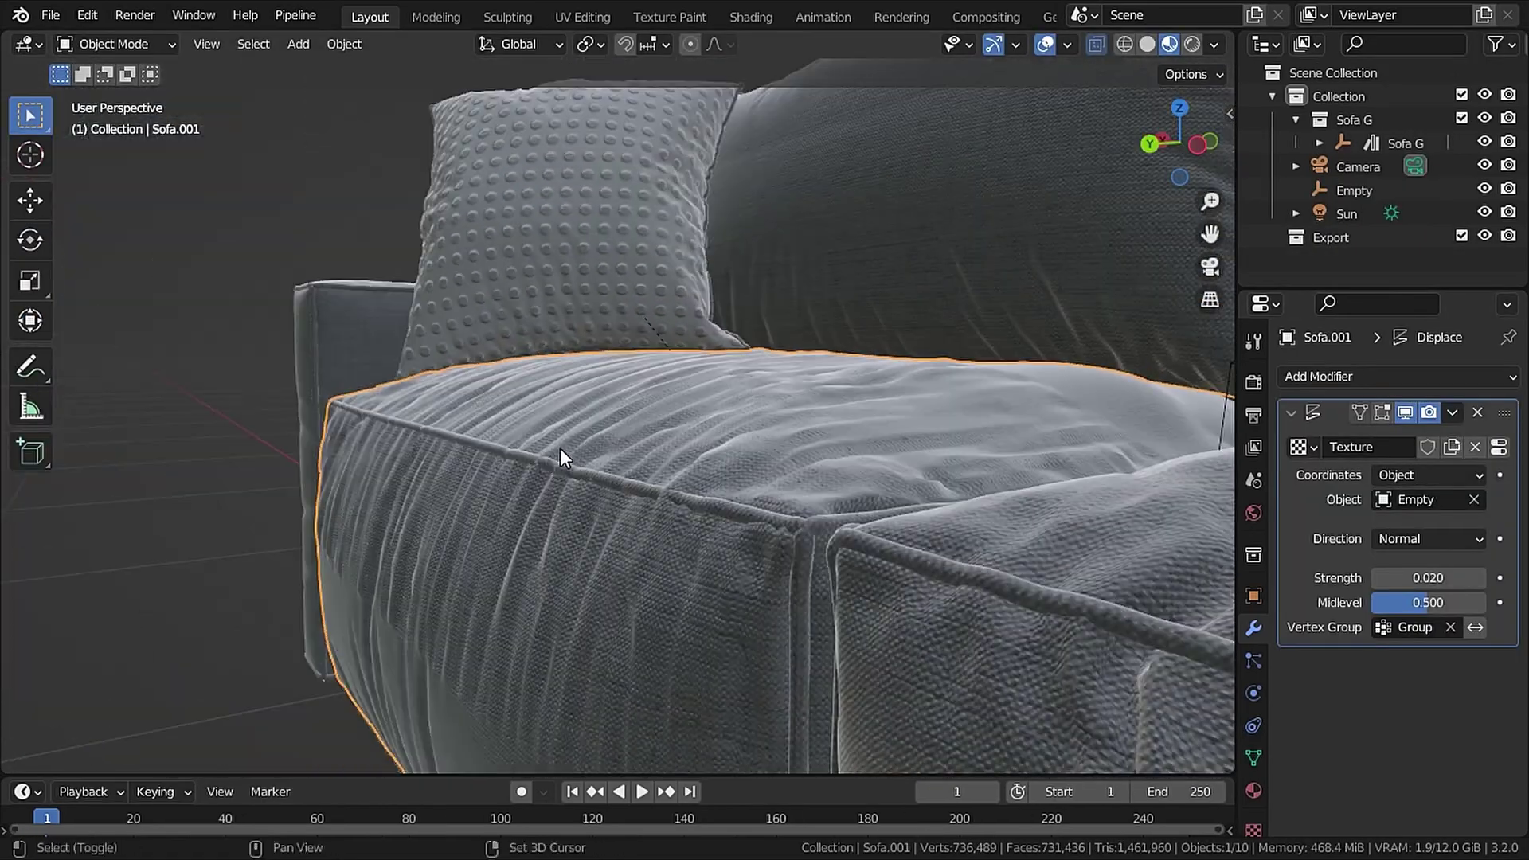
key(ctrl+s)
Set the Displace modifier's strength to 0.05.
double_click(1433, 577)
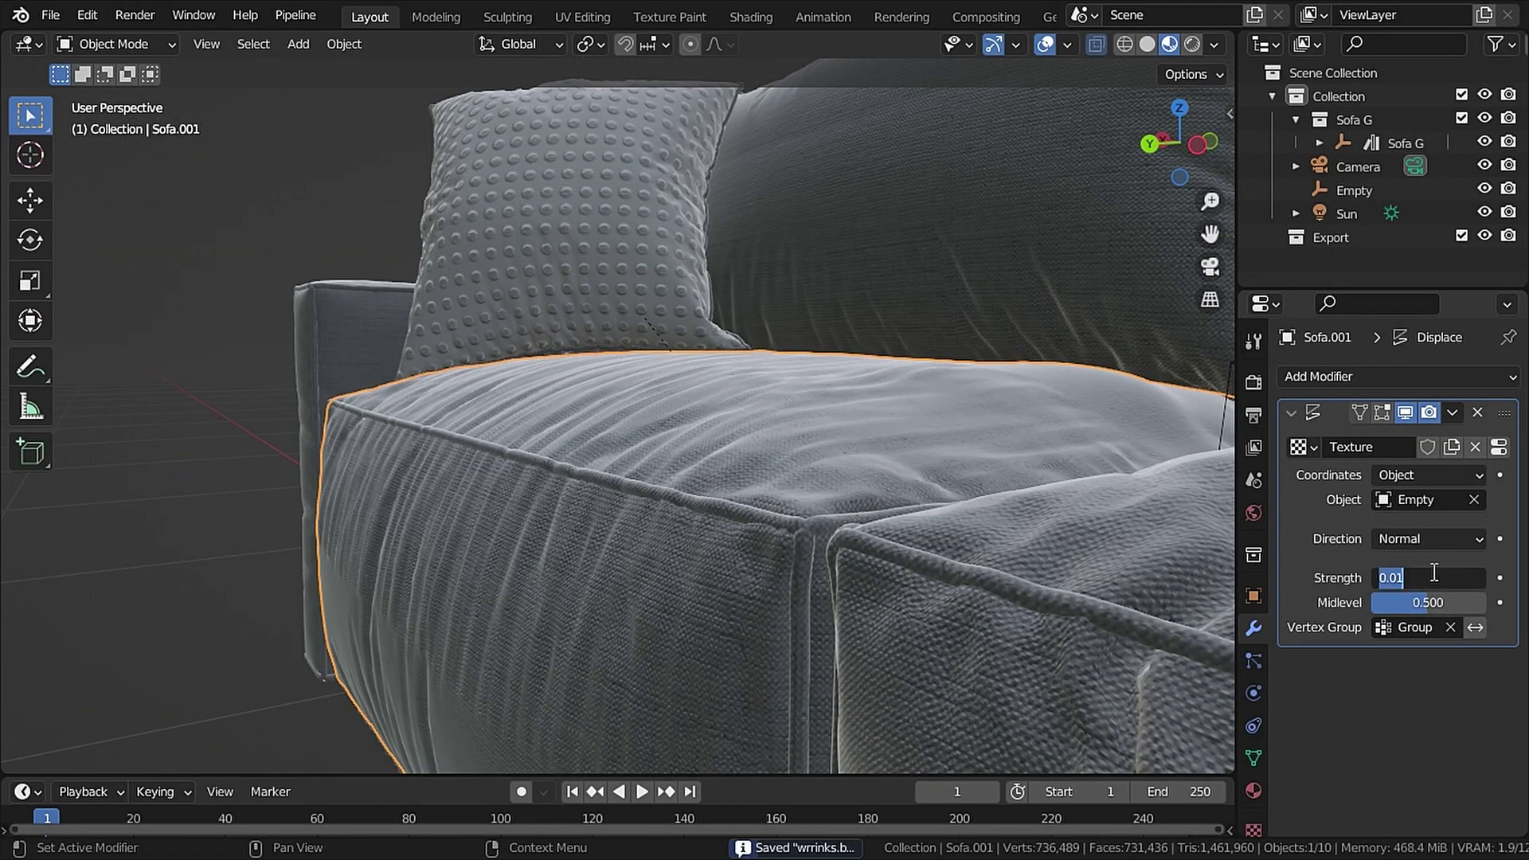
text(0.05)
key(Return)
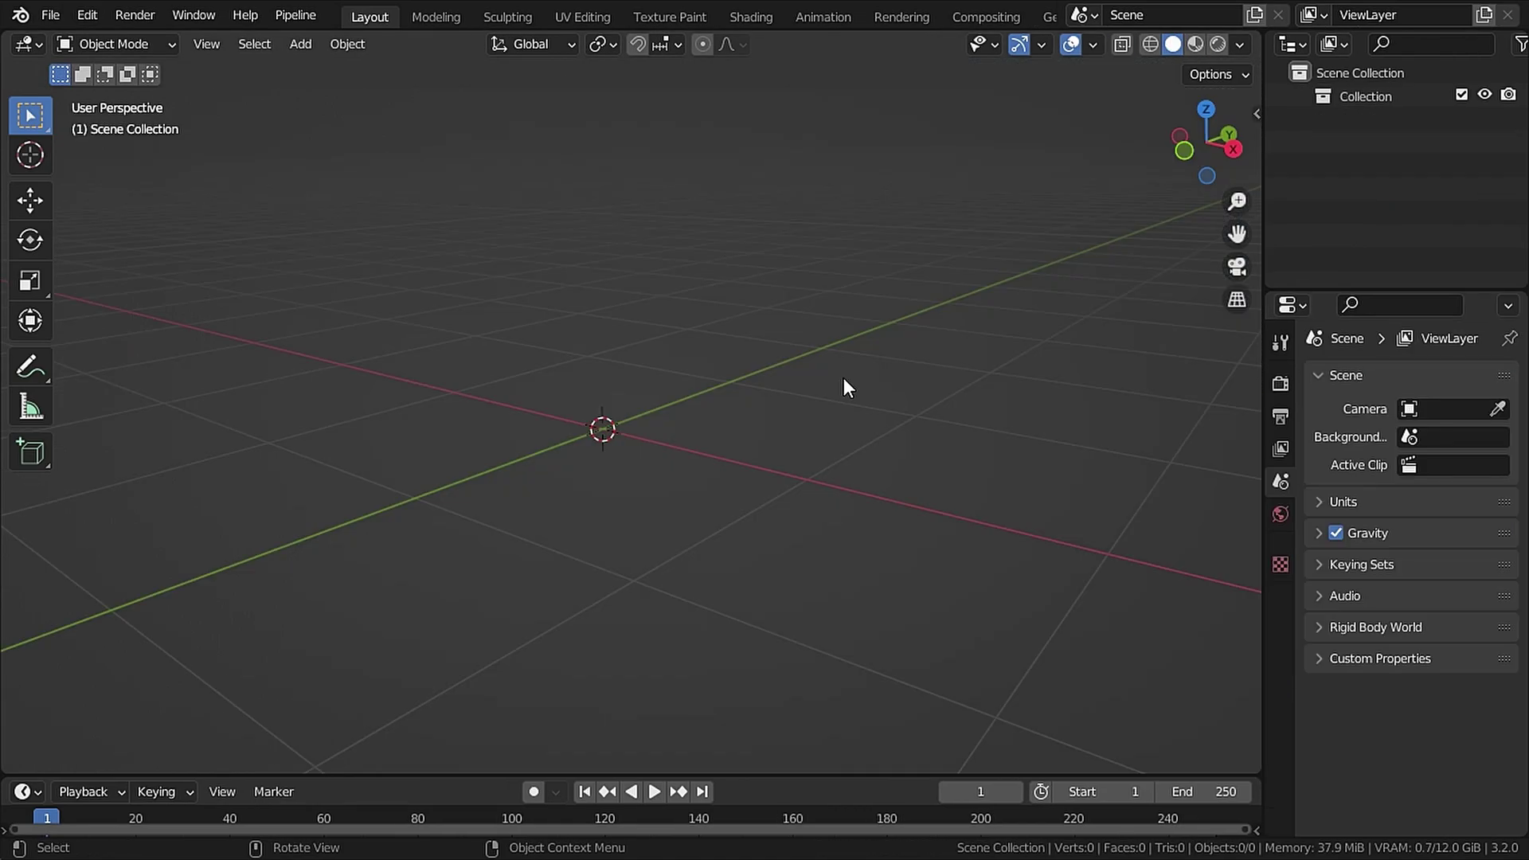
Add a new cube and scale it down to 0.612.
click(300, 44)
mouse_move(312, 69)
click(528, 94)
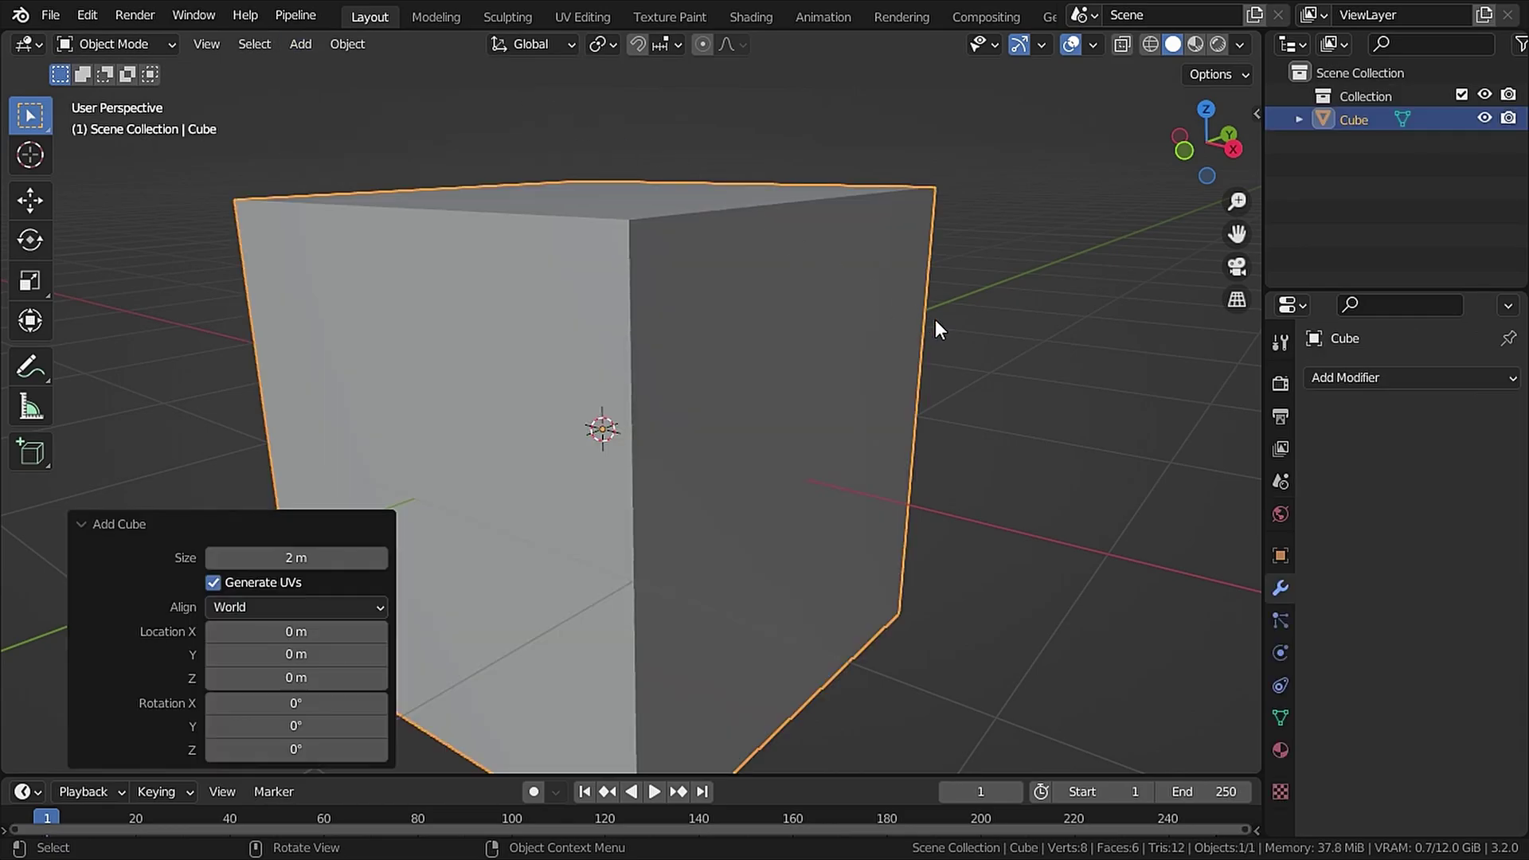
key(s)
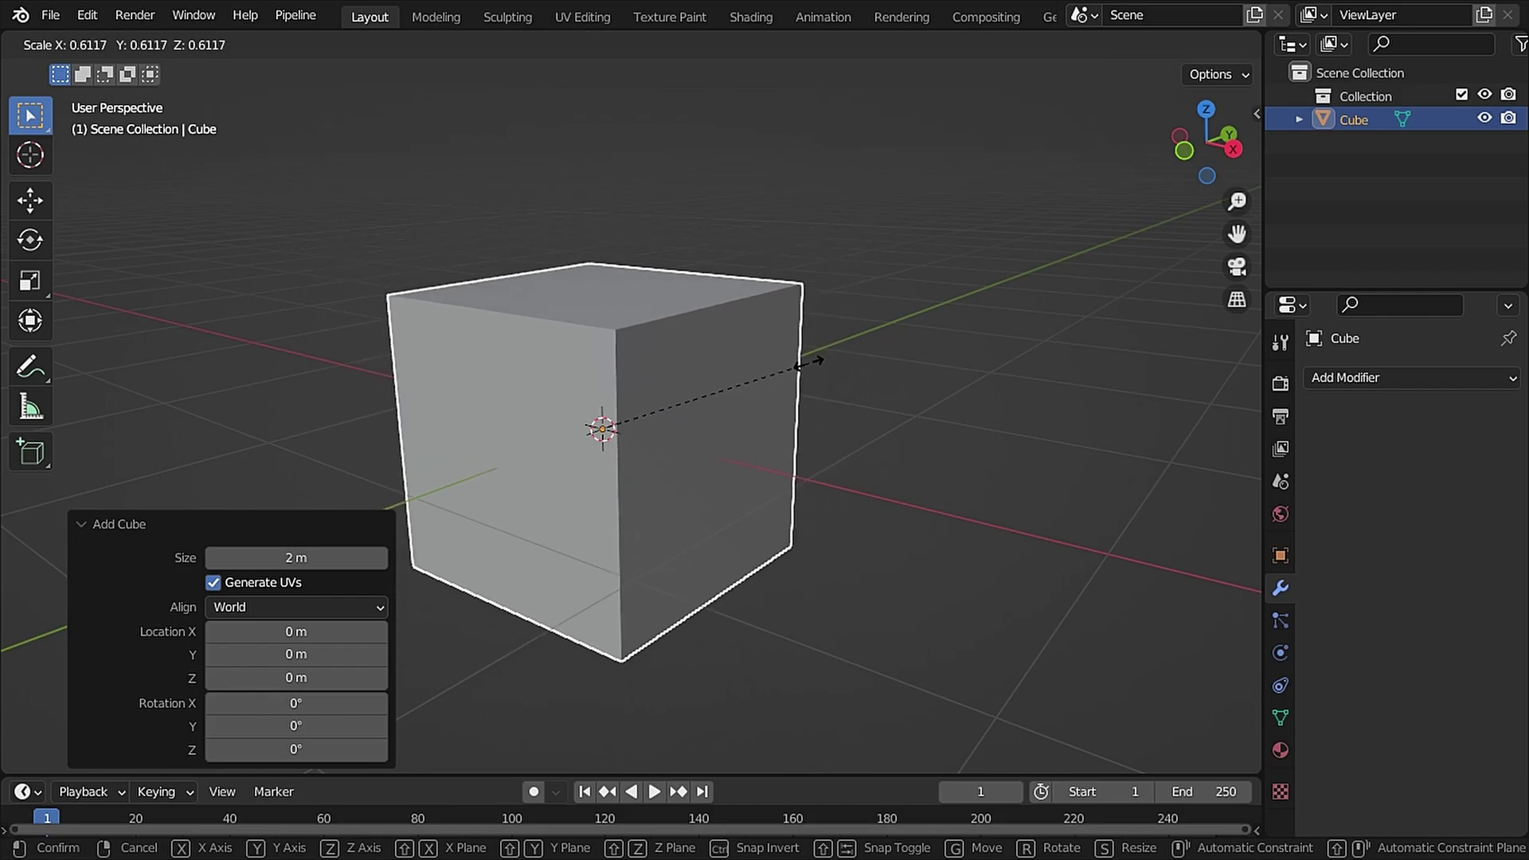
click(810, 356)
Flatten the cube to 0.527 on Z and narrow it to 0.648 on Y.
key(s)
key(z)
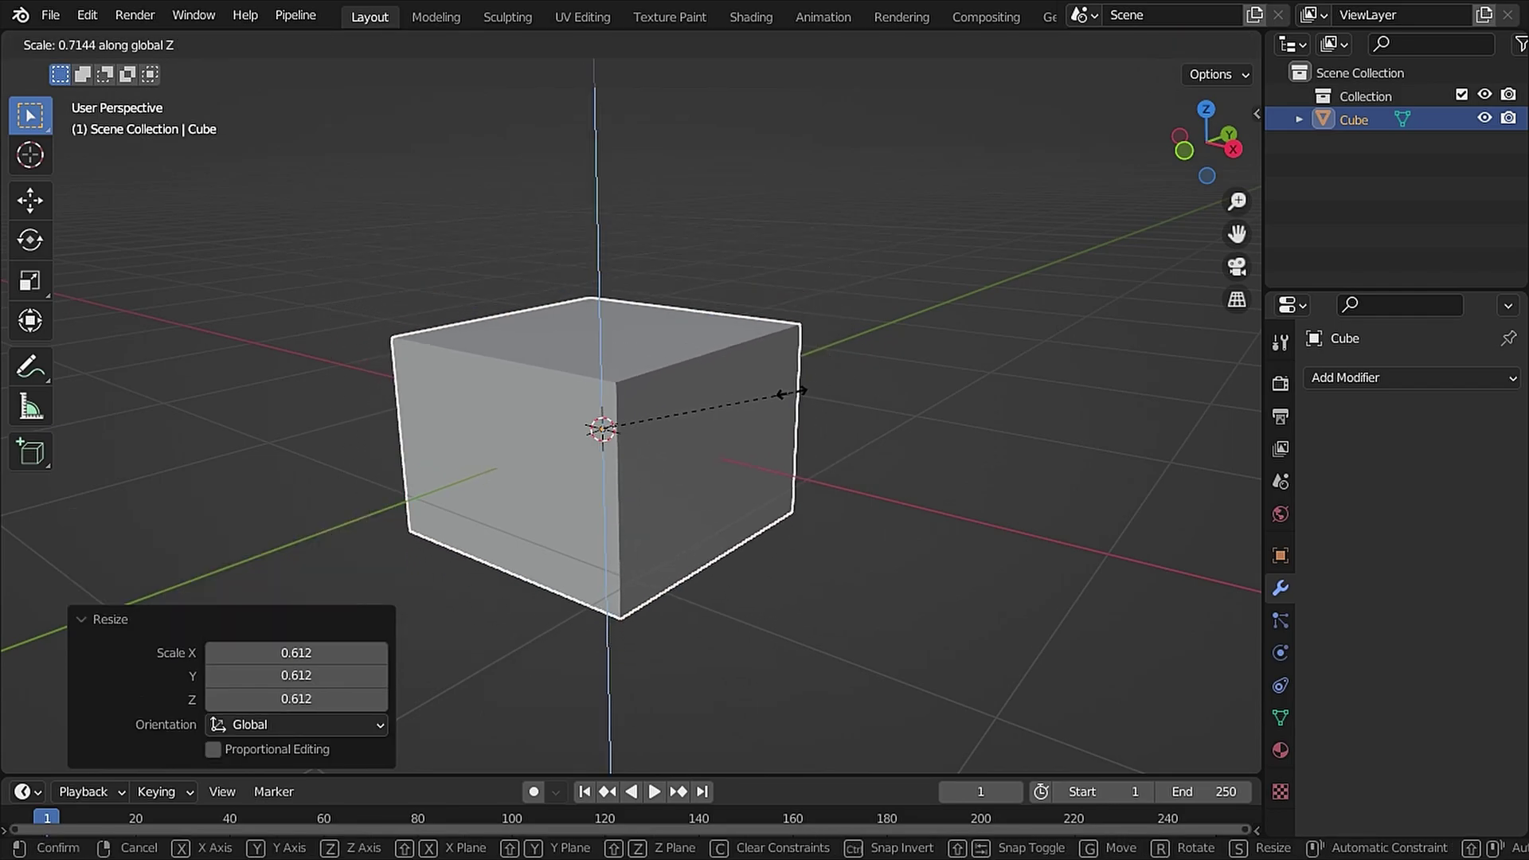
click(743, 399)
key(s)
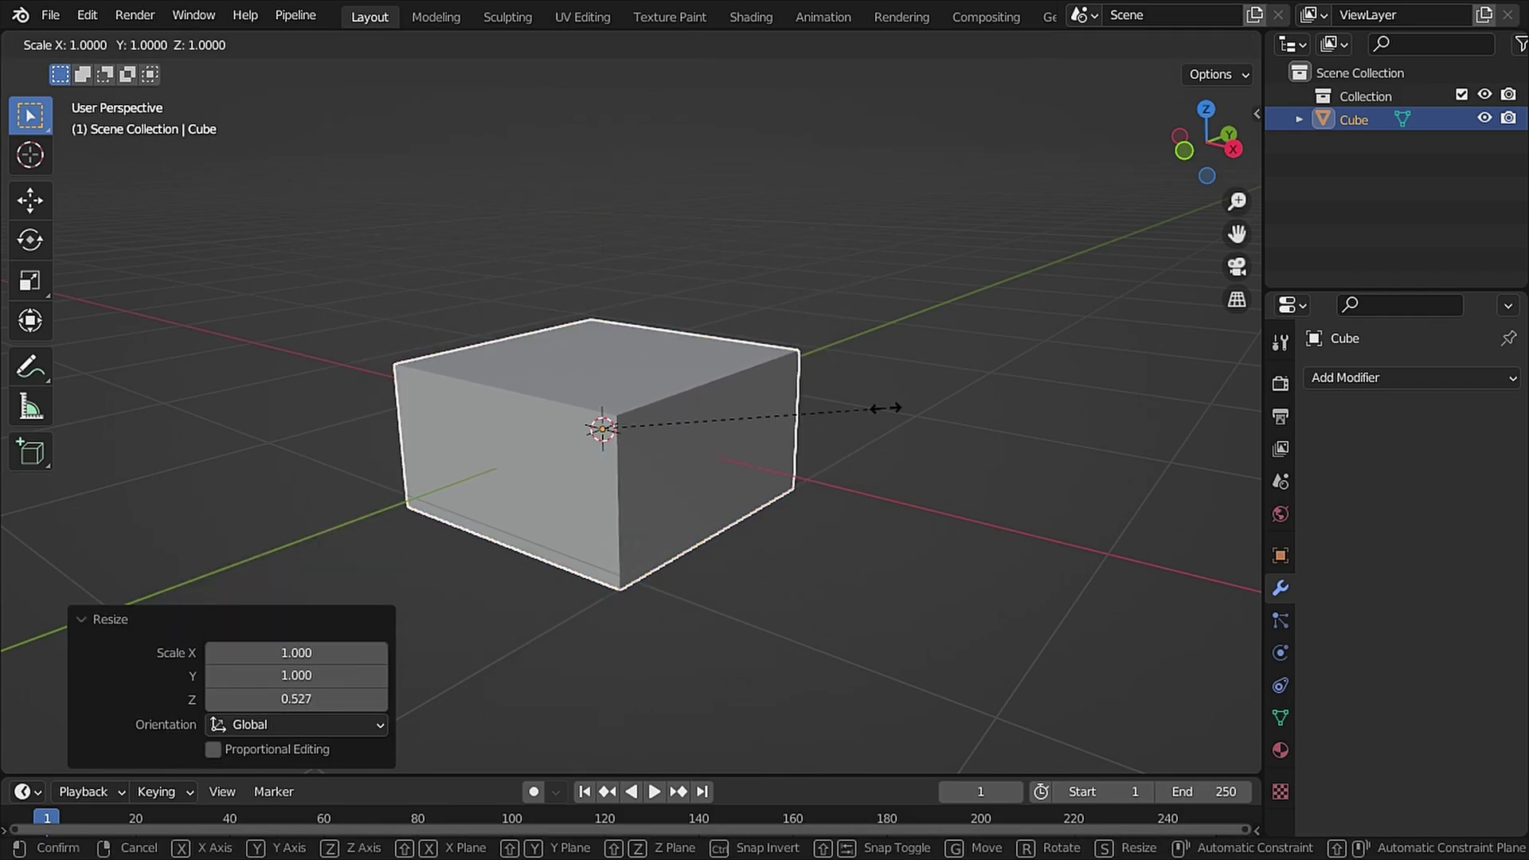
key(y)
click(787, 415)
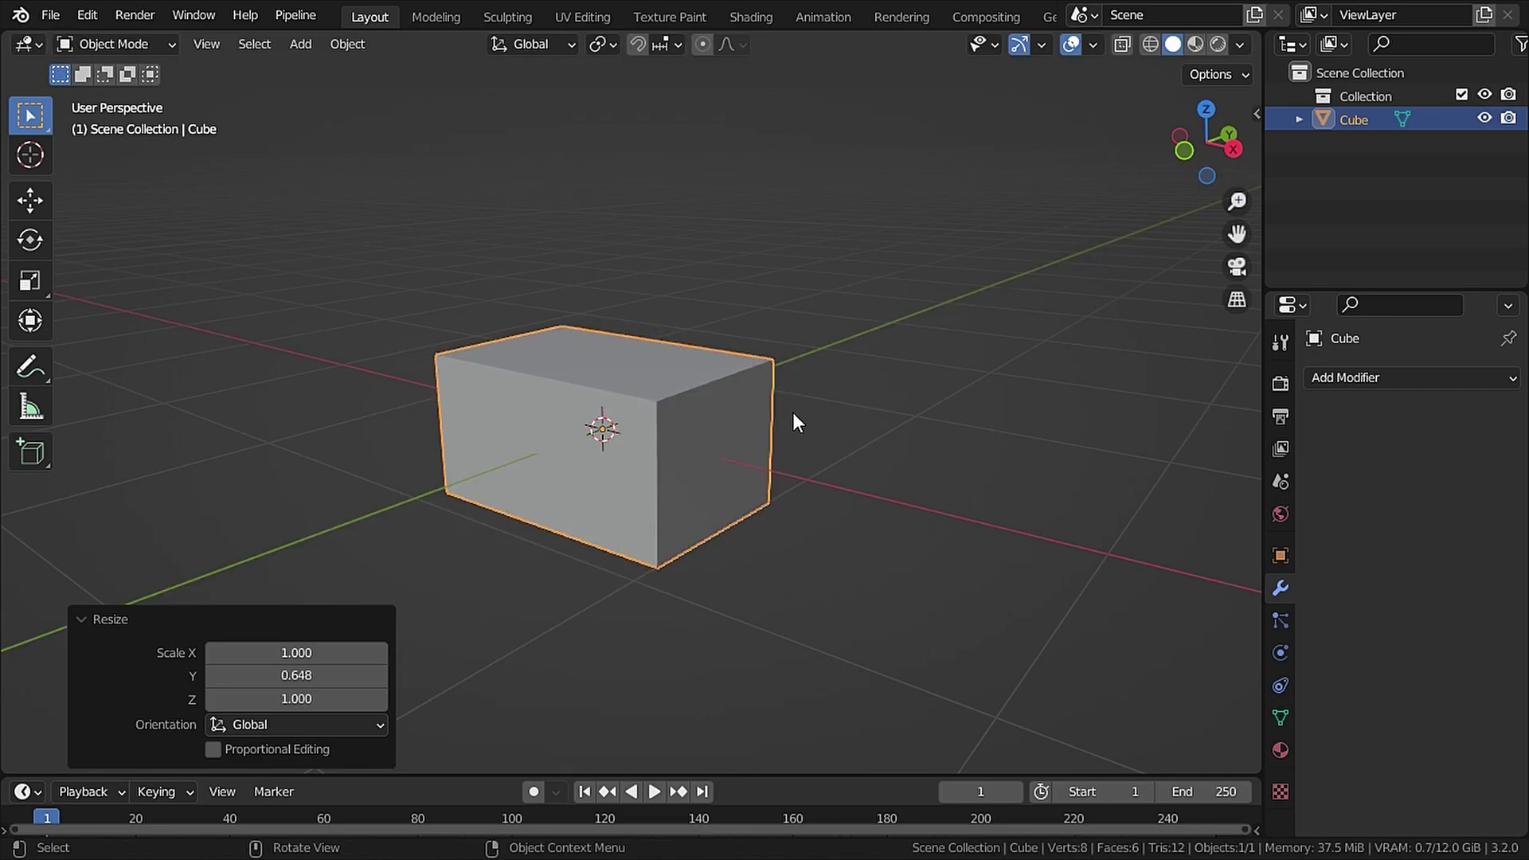
Apply the cube's scale.
scroll(651, 419, up, 3)
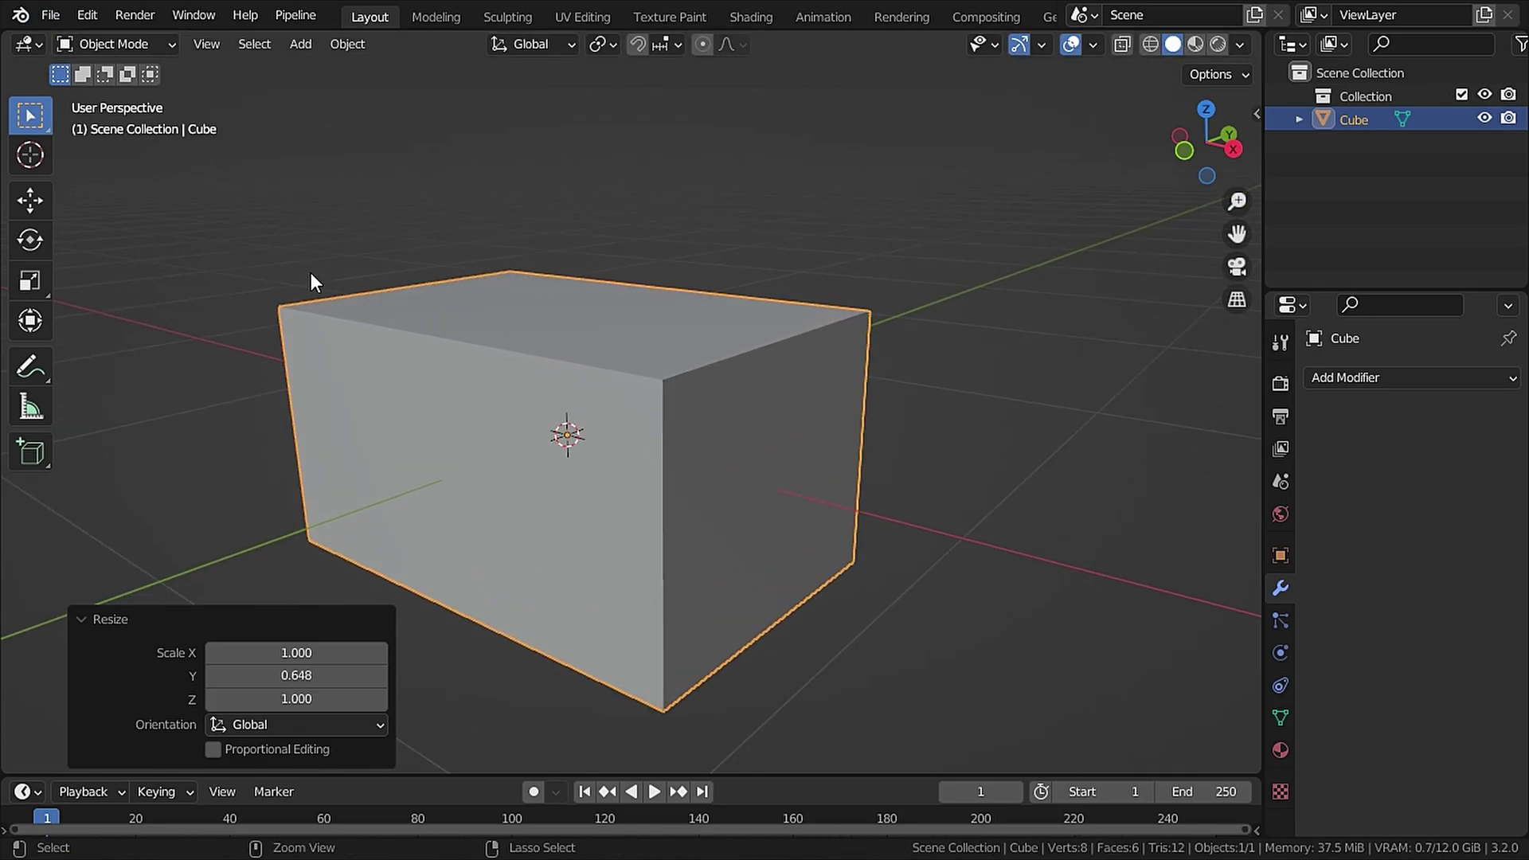
key(ctrl+a)
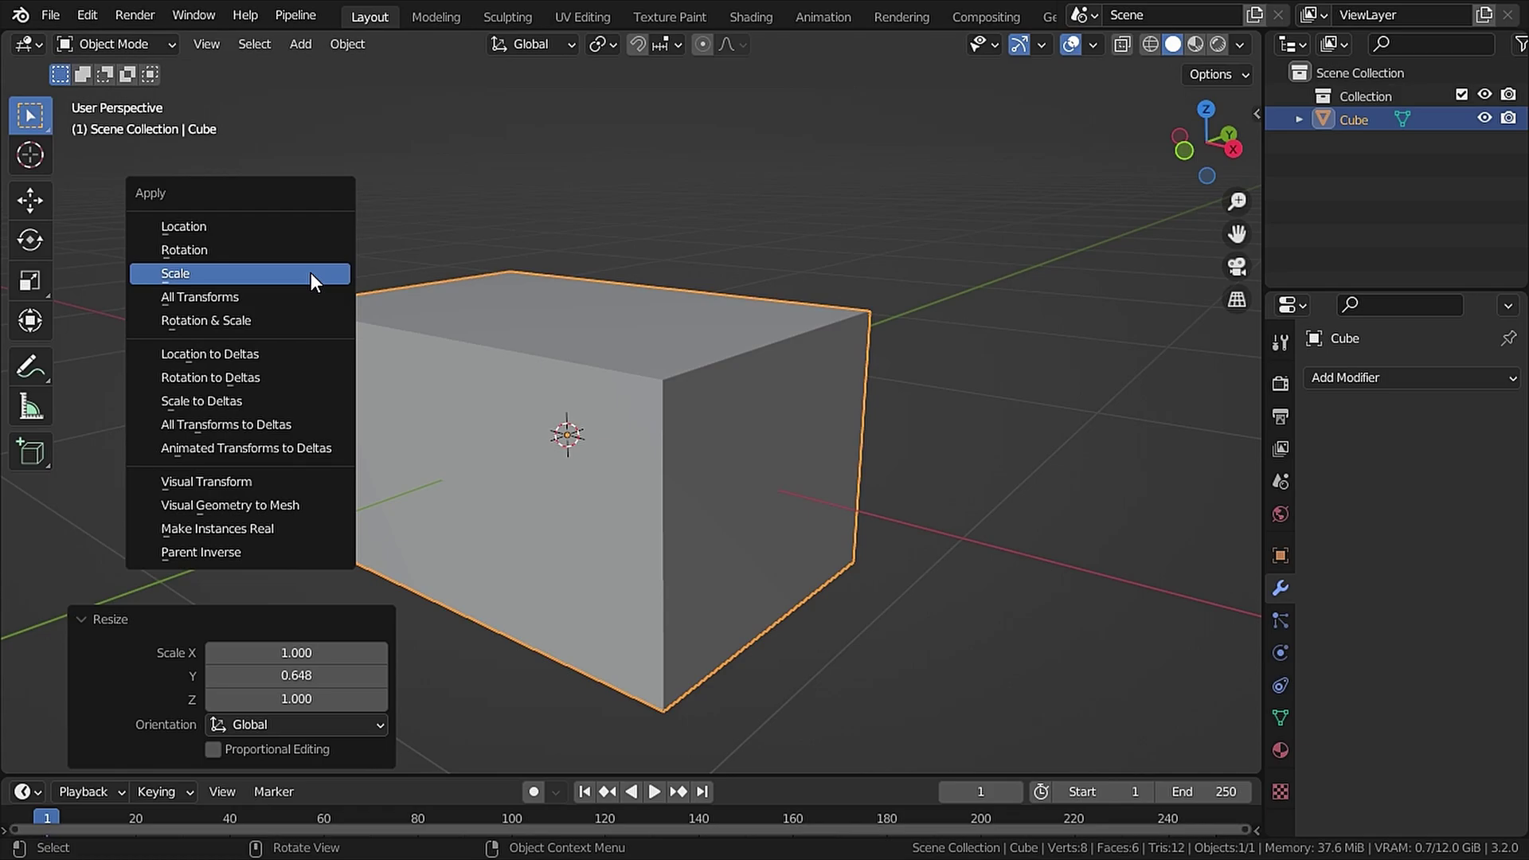
click(311, 273)
click(151, 45)
Enter Edit Mode and add a loop cut across the box with 10 cuts.
click(146, 95)
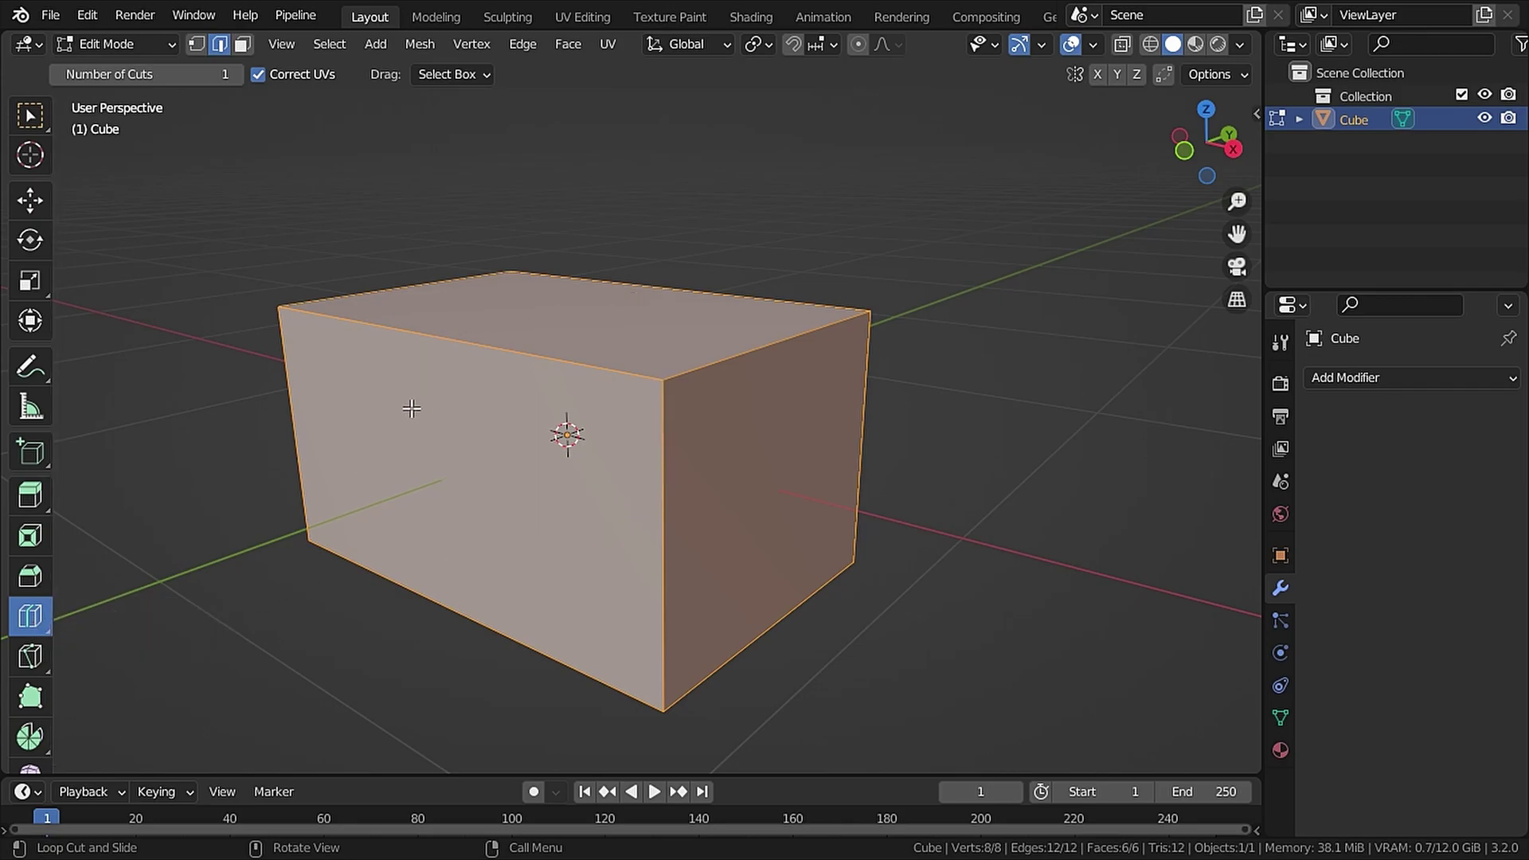
click(446, 344)
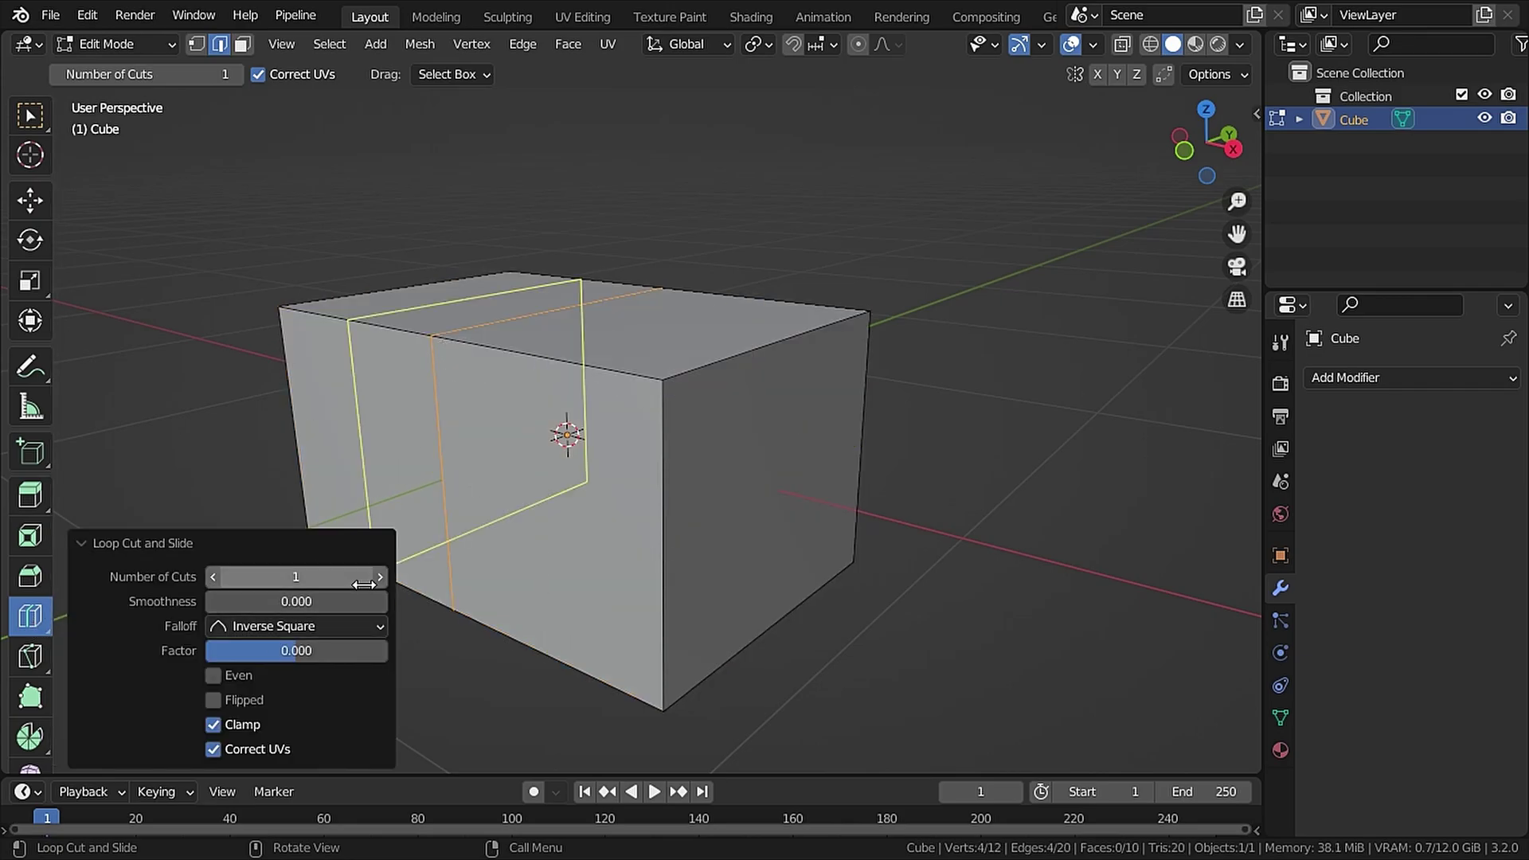
click(323, 579)
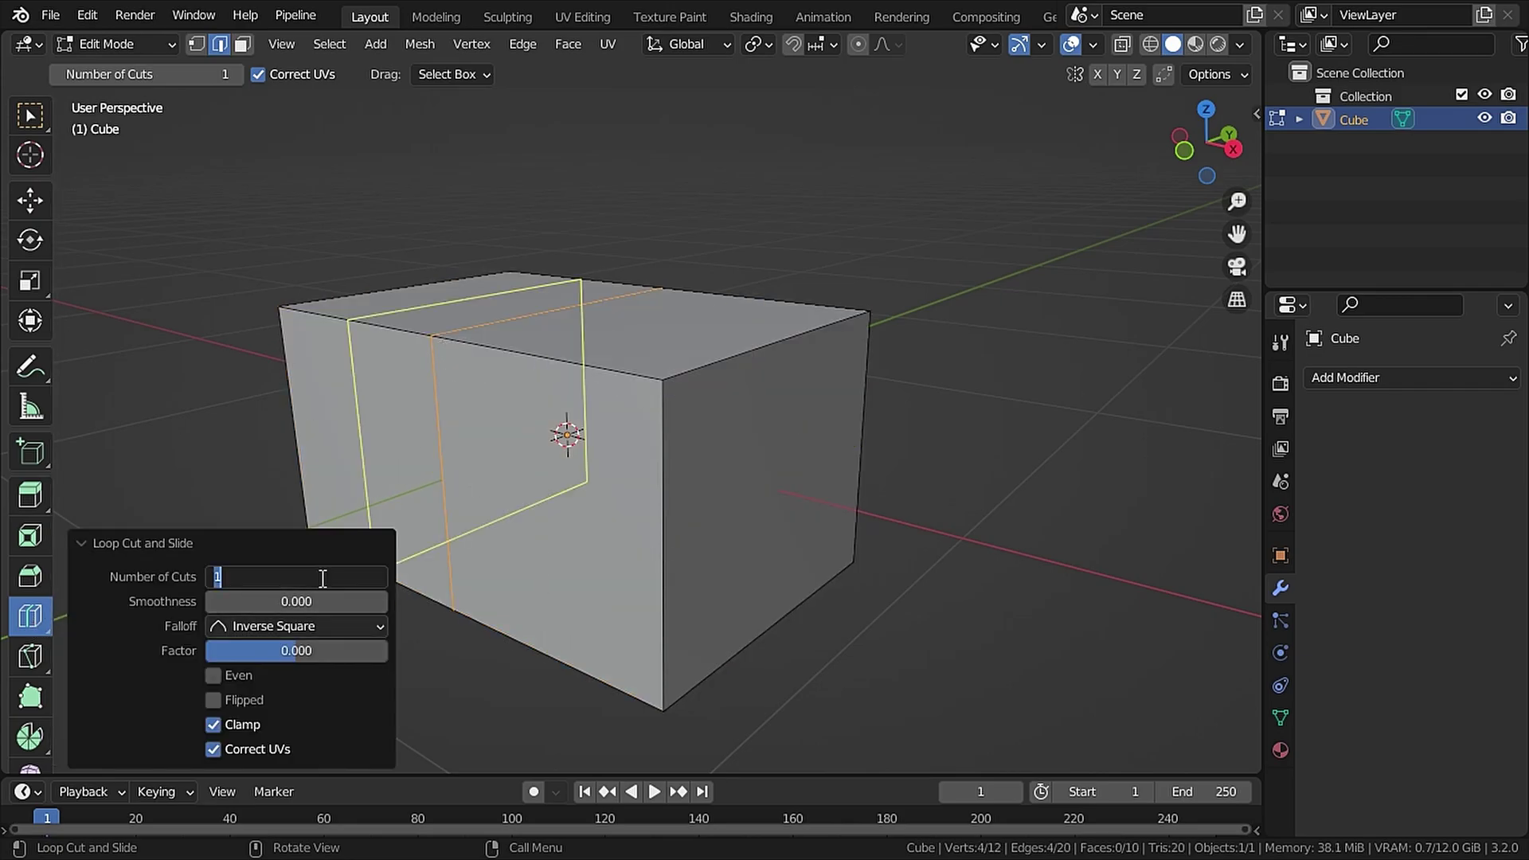
text(10)
key(Return)
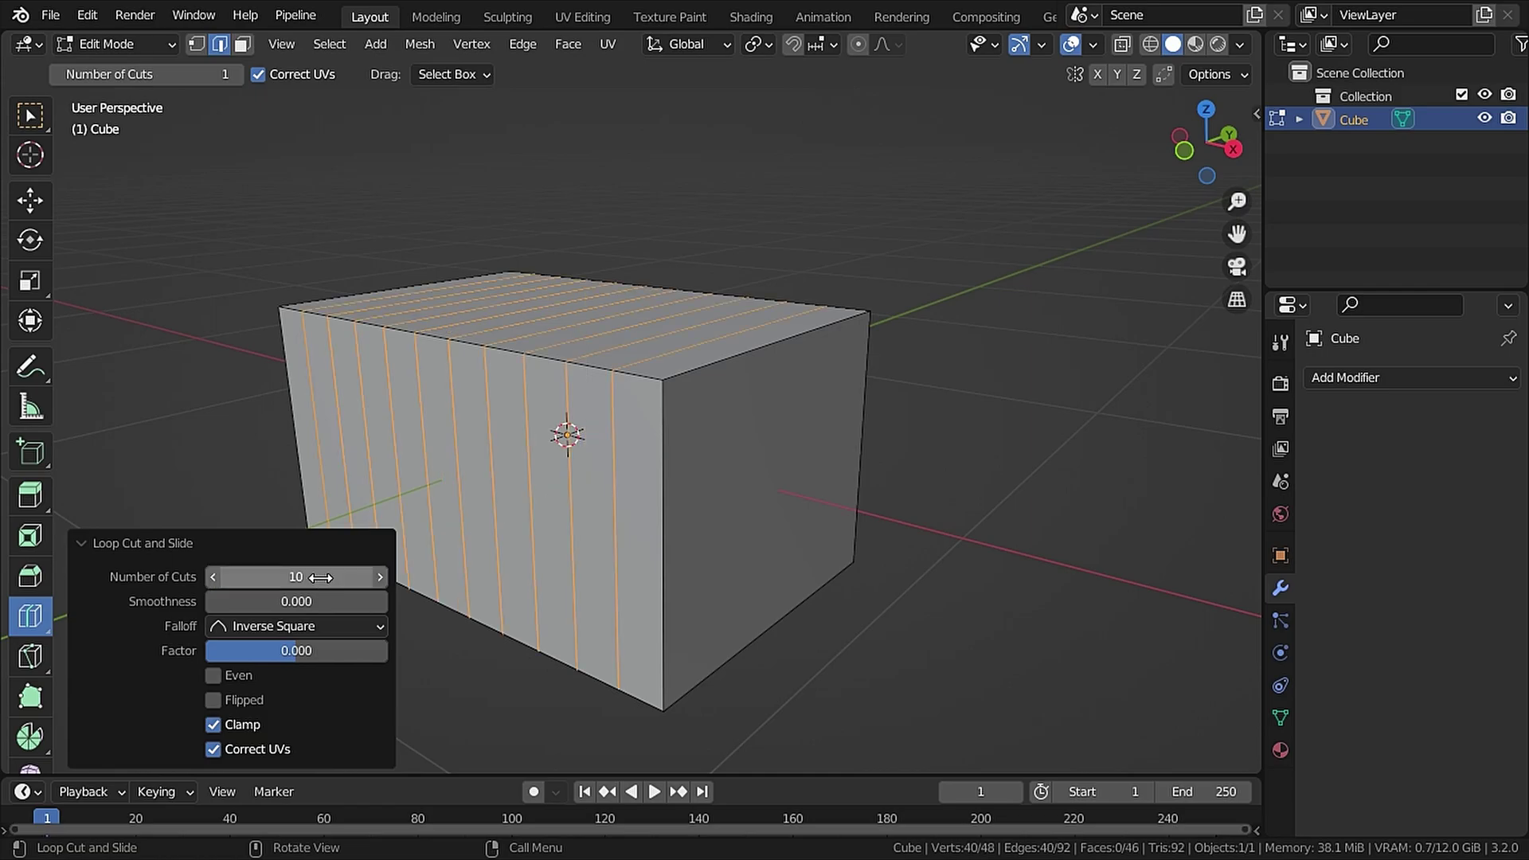
Add a loop cut in the other direction with 8 cuts.
click(699, 343)
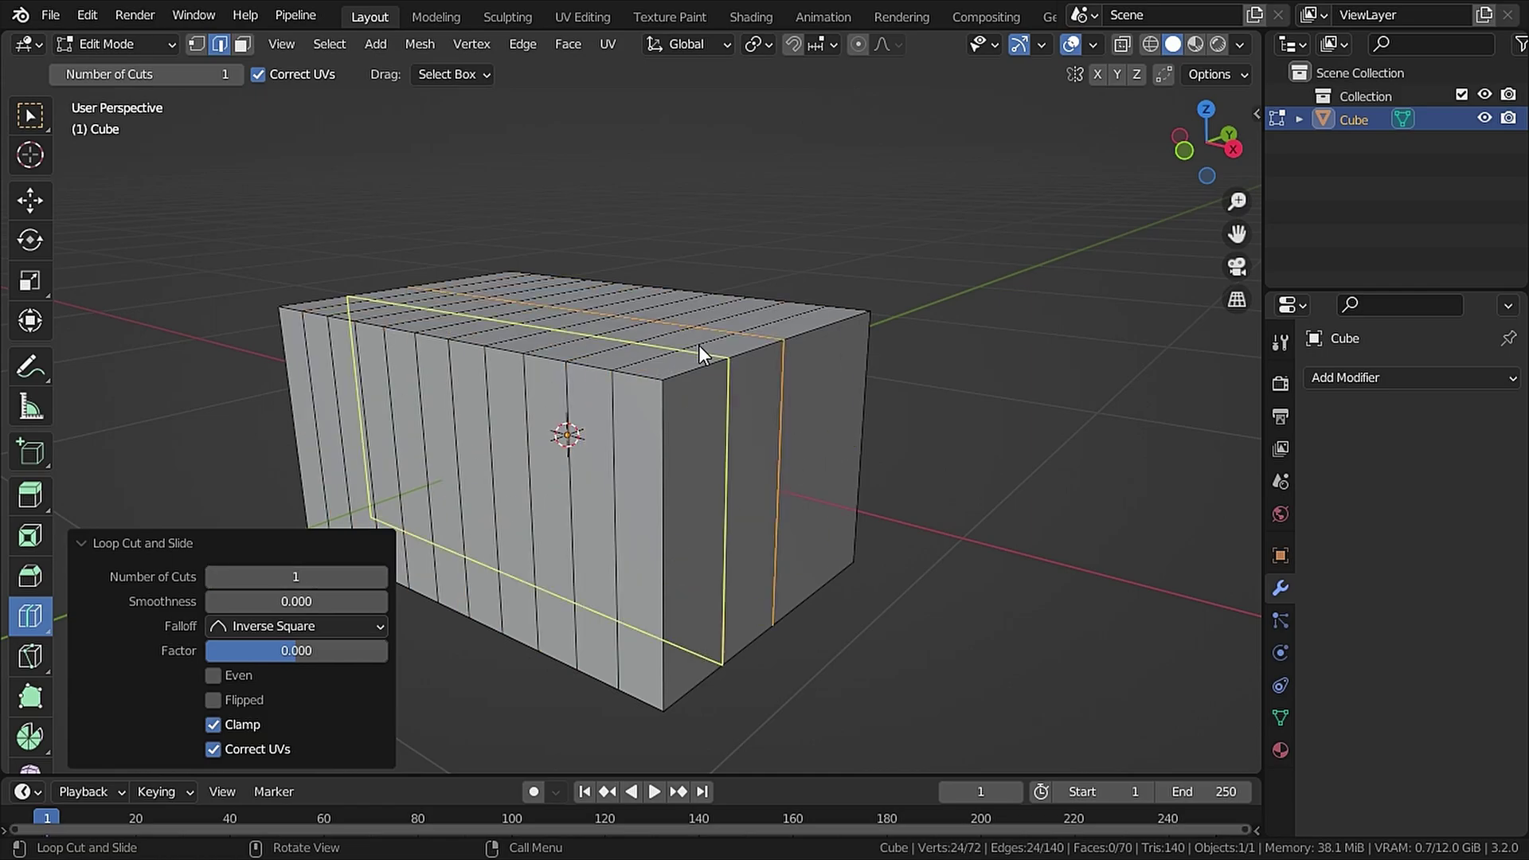
click(294, 579)
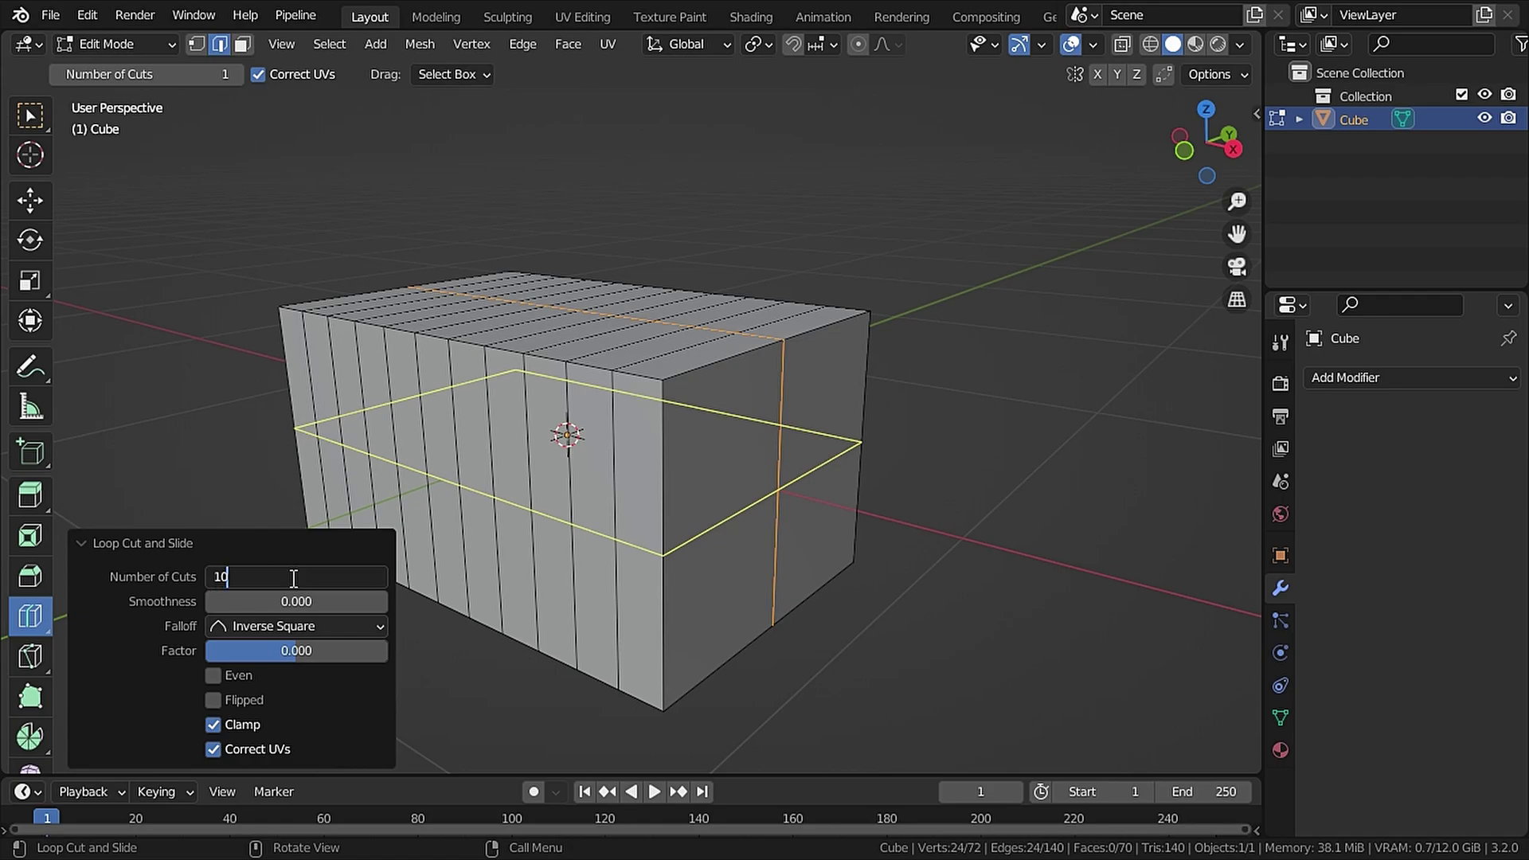
key(Return)
middle_drag(629, 478, 679, 423)
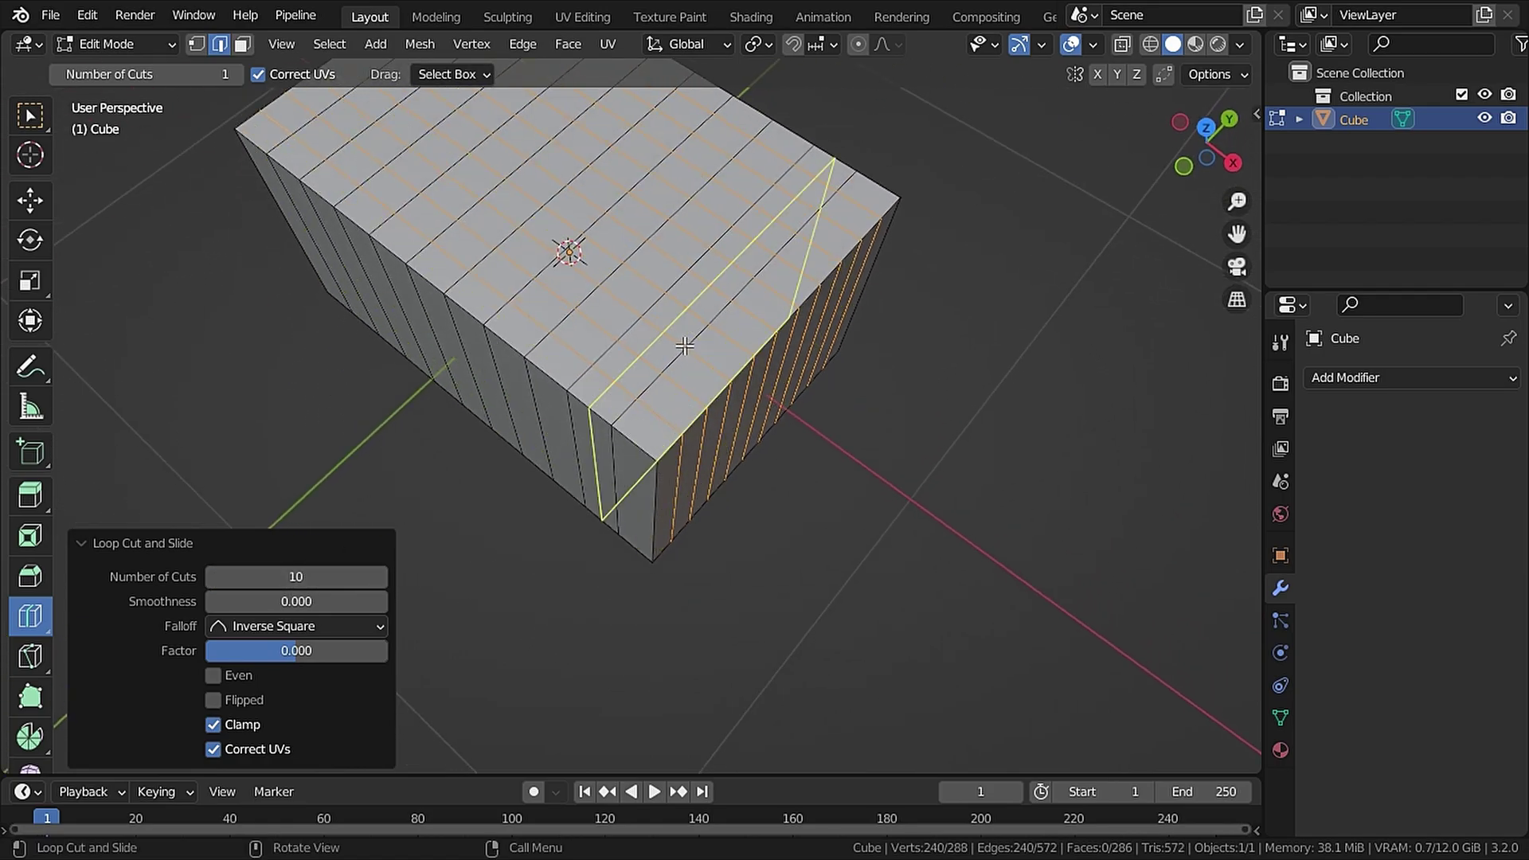
click(213, 574)
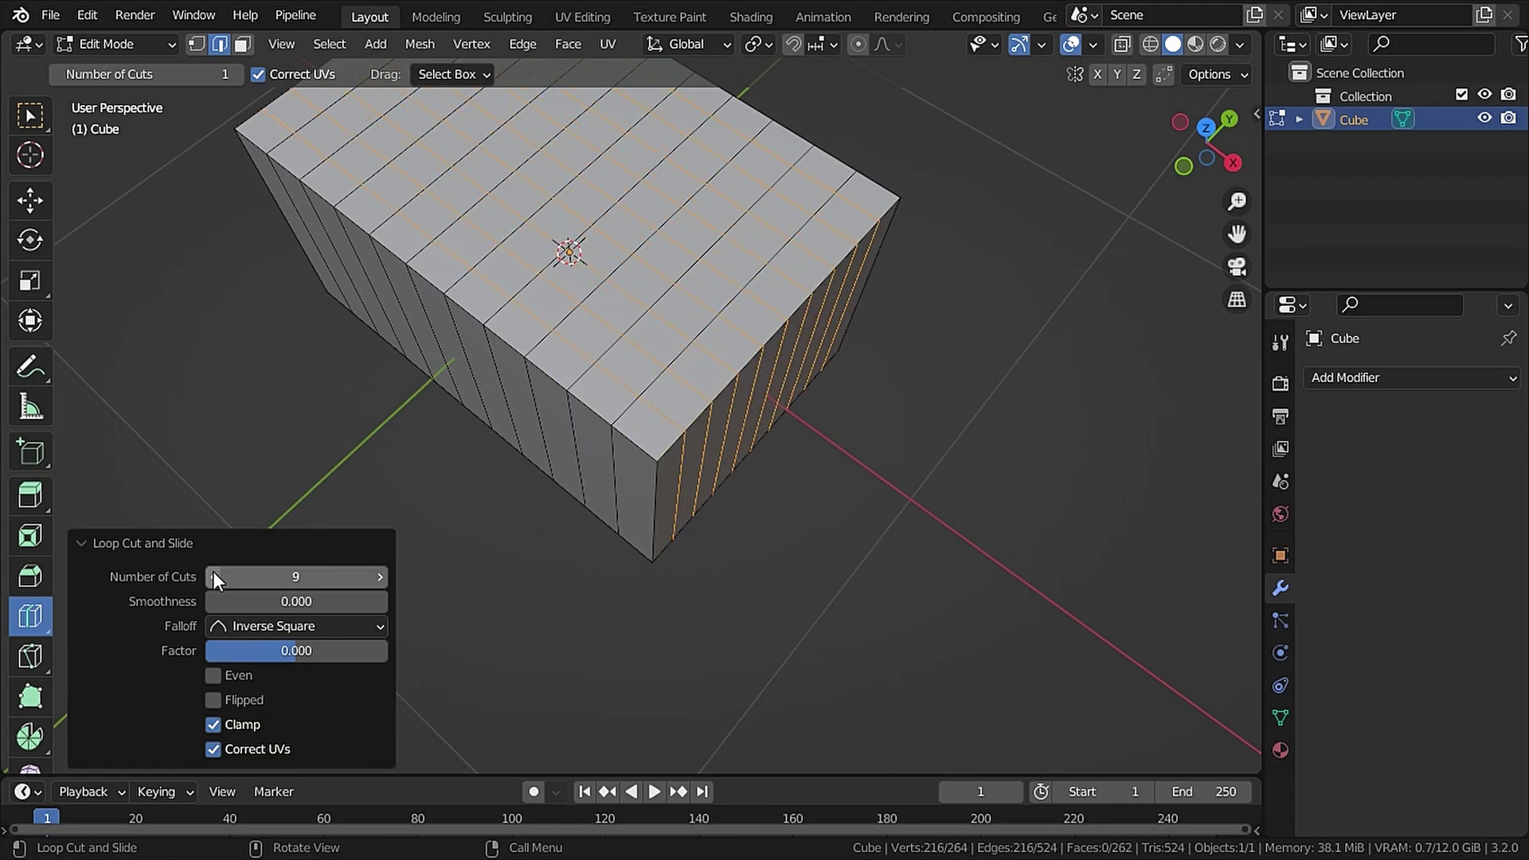
click(214, 577)
Add a horizontal loop cut around the box with 7 cuts.
middle_drag(589, 414, 614, 318)
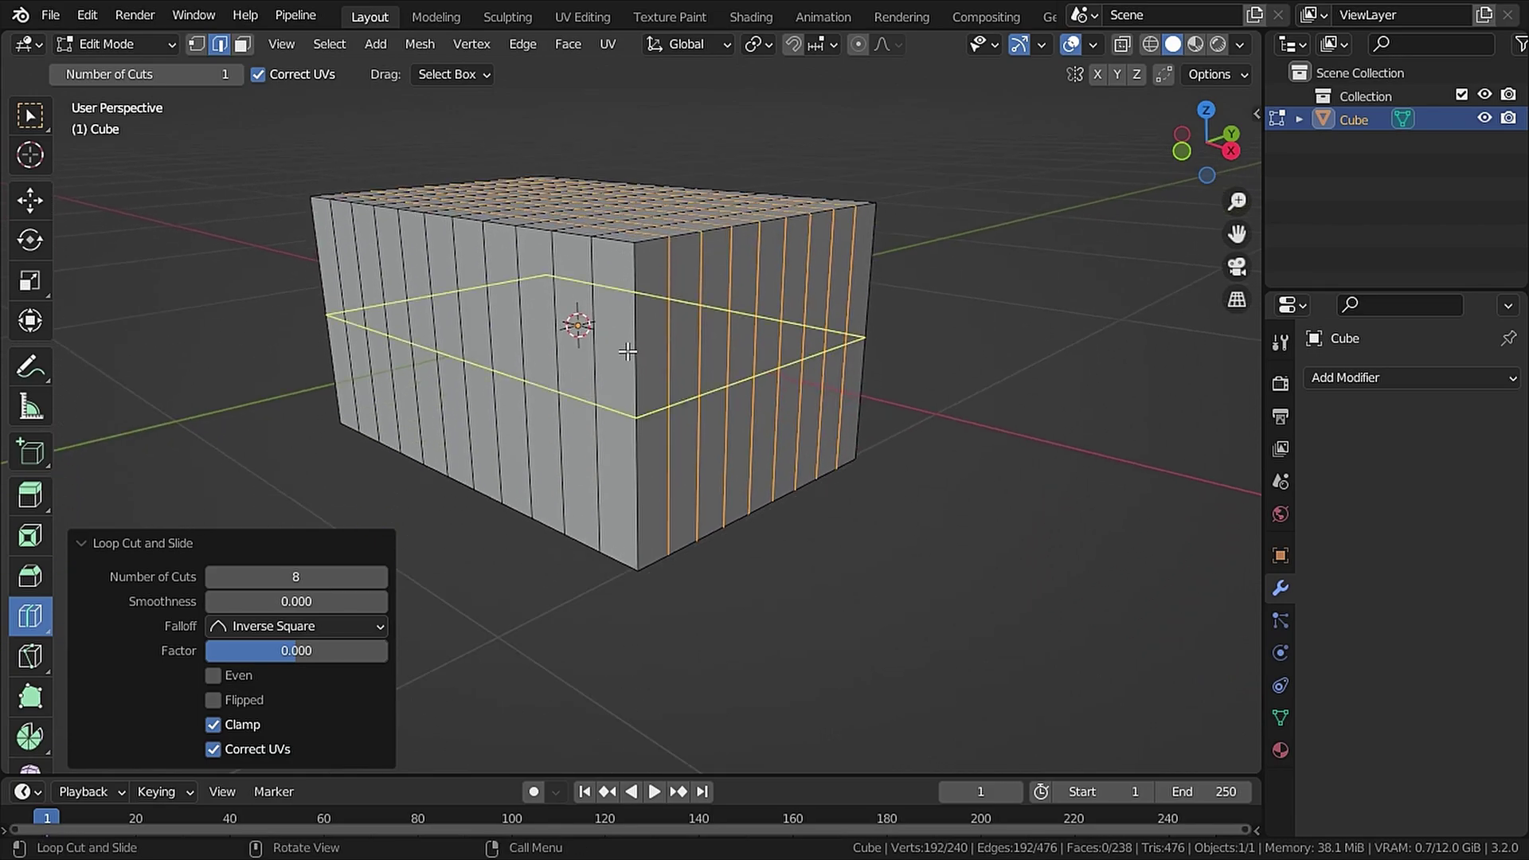
click(628, 351)
click(380, 576)
click(380, 576)
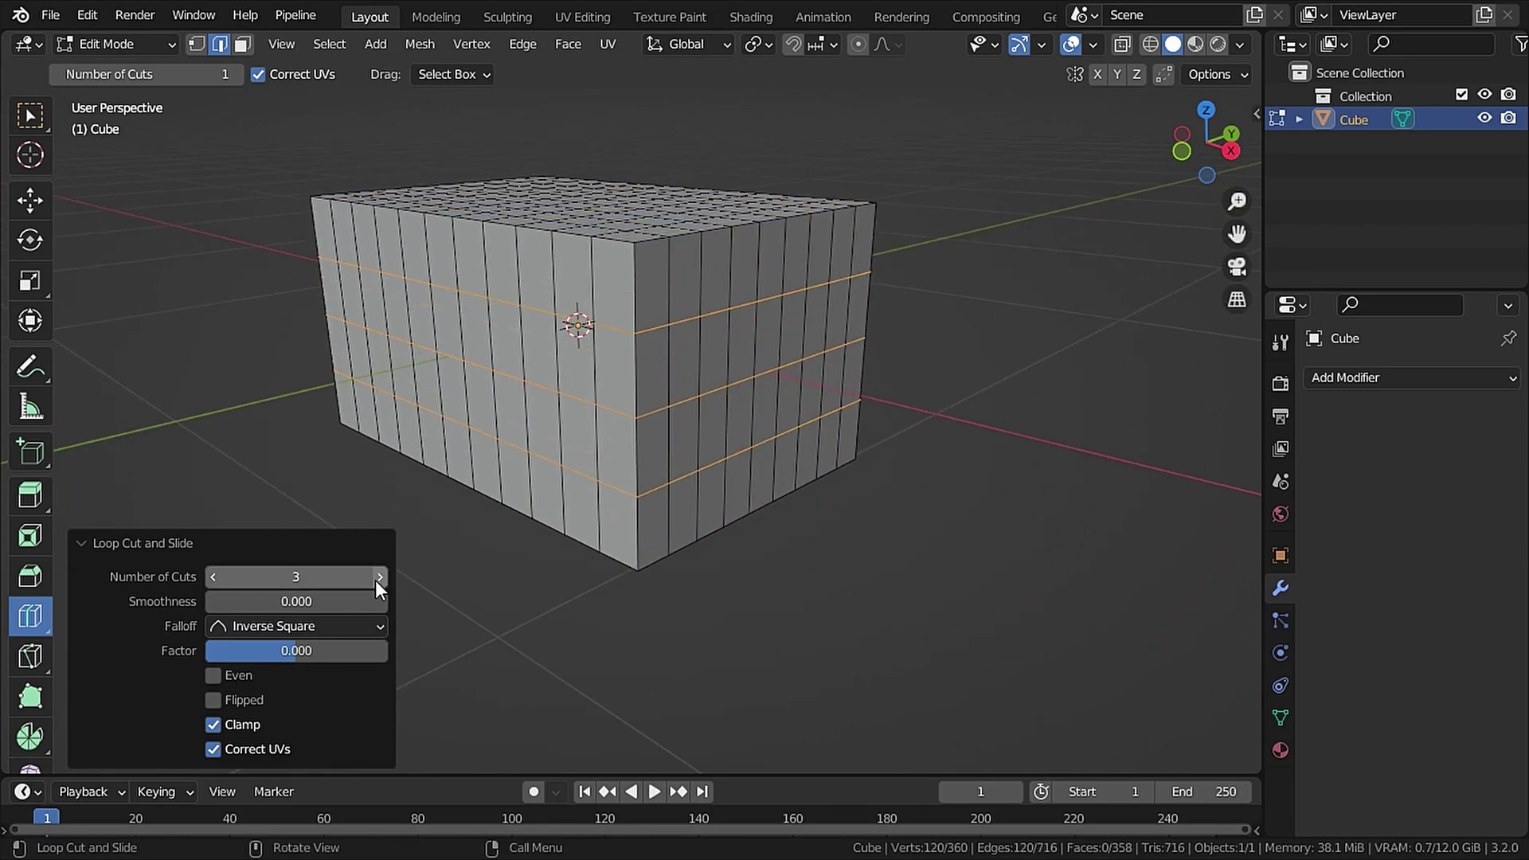
click(375, 580)
click(376, 579)
click(375, 580)
click(375, 580)
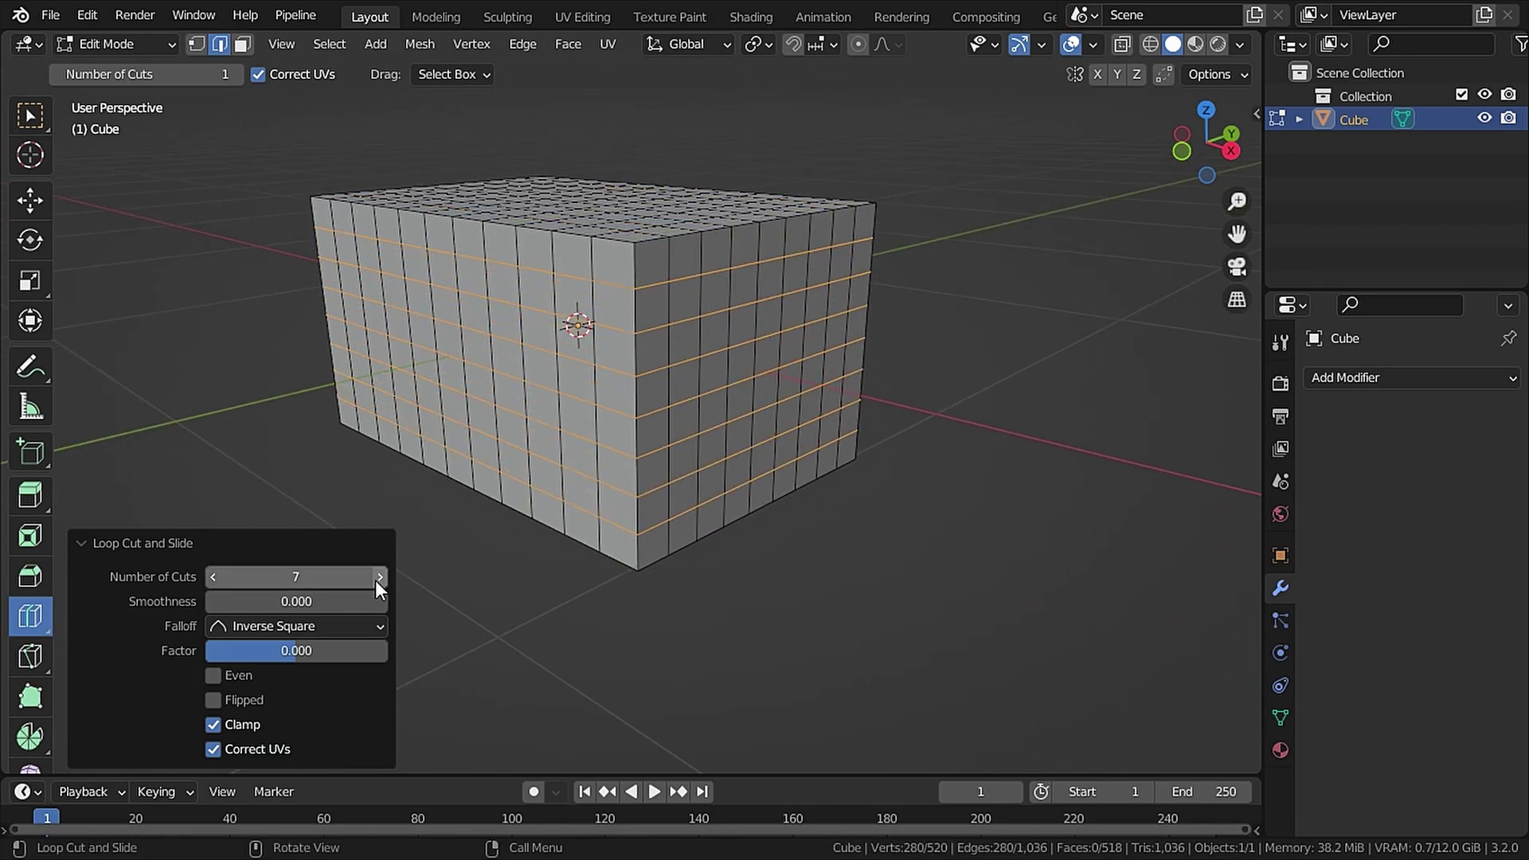
Return to Object Mode and save the file as wrintut.blend.
click(137, 47)
click(113, 62)
key(ctrl+s)
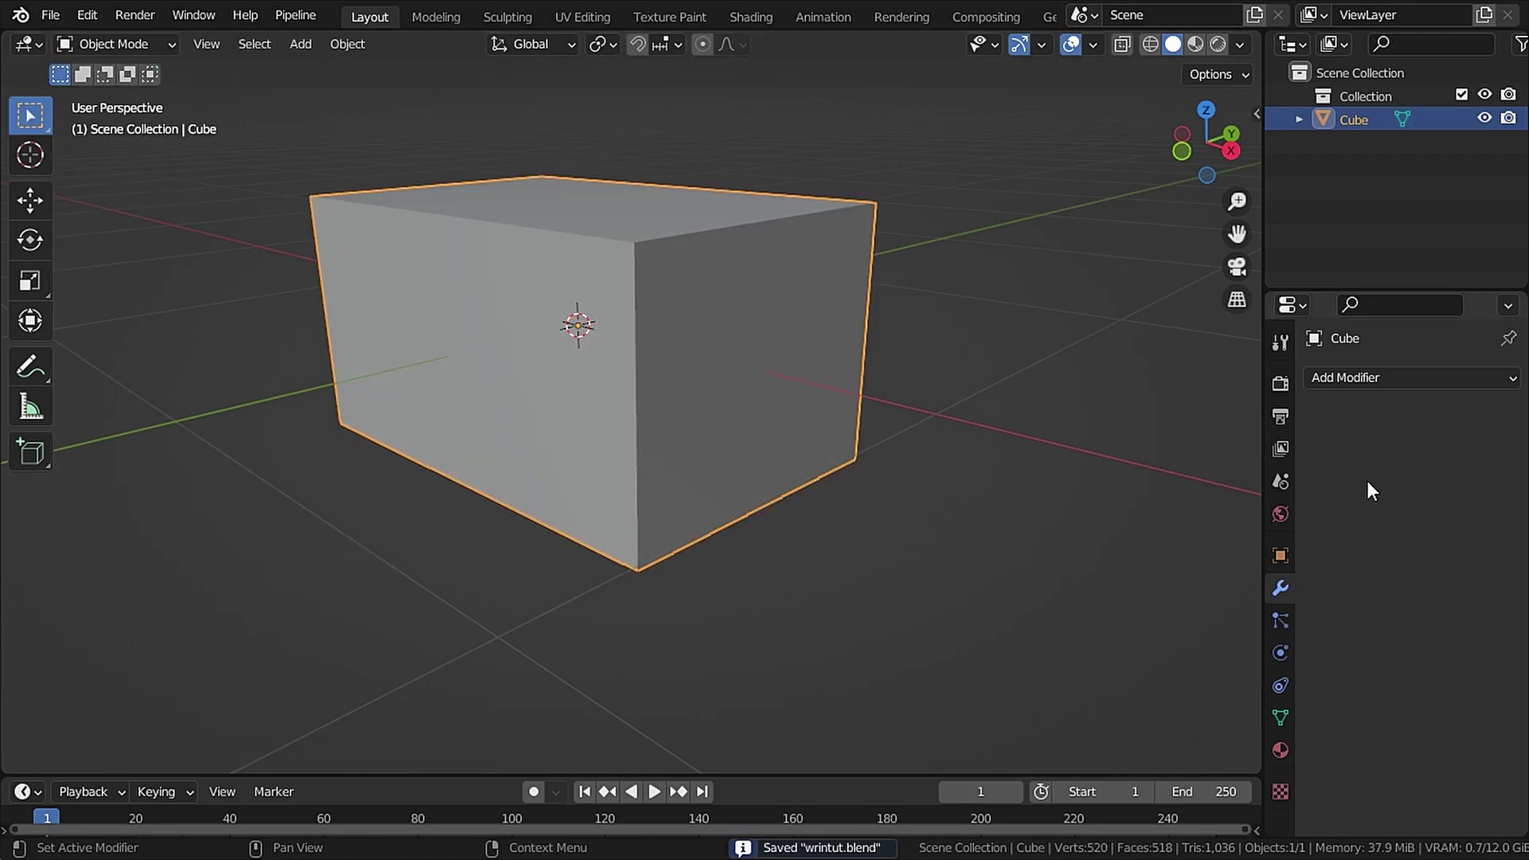
Add a Subdivision Surface modifier with viewport and render levels at 3.
click(1371, 379)
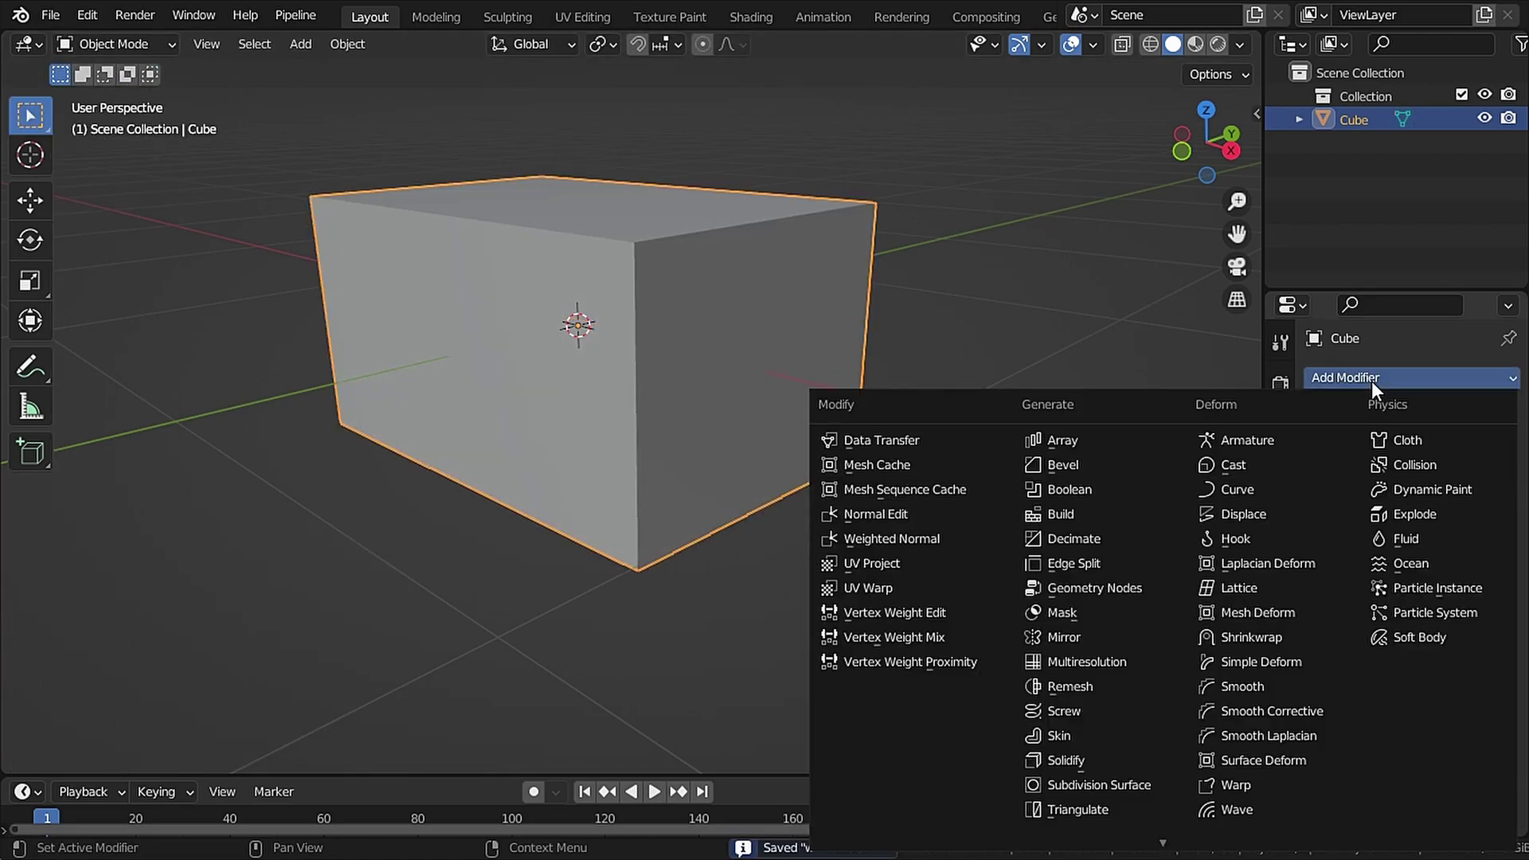
click(1087, 782)
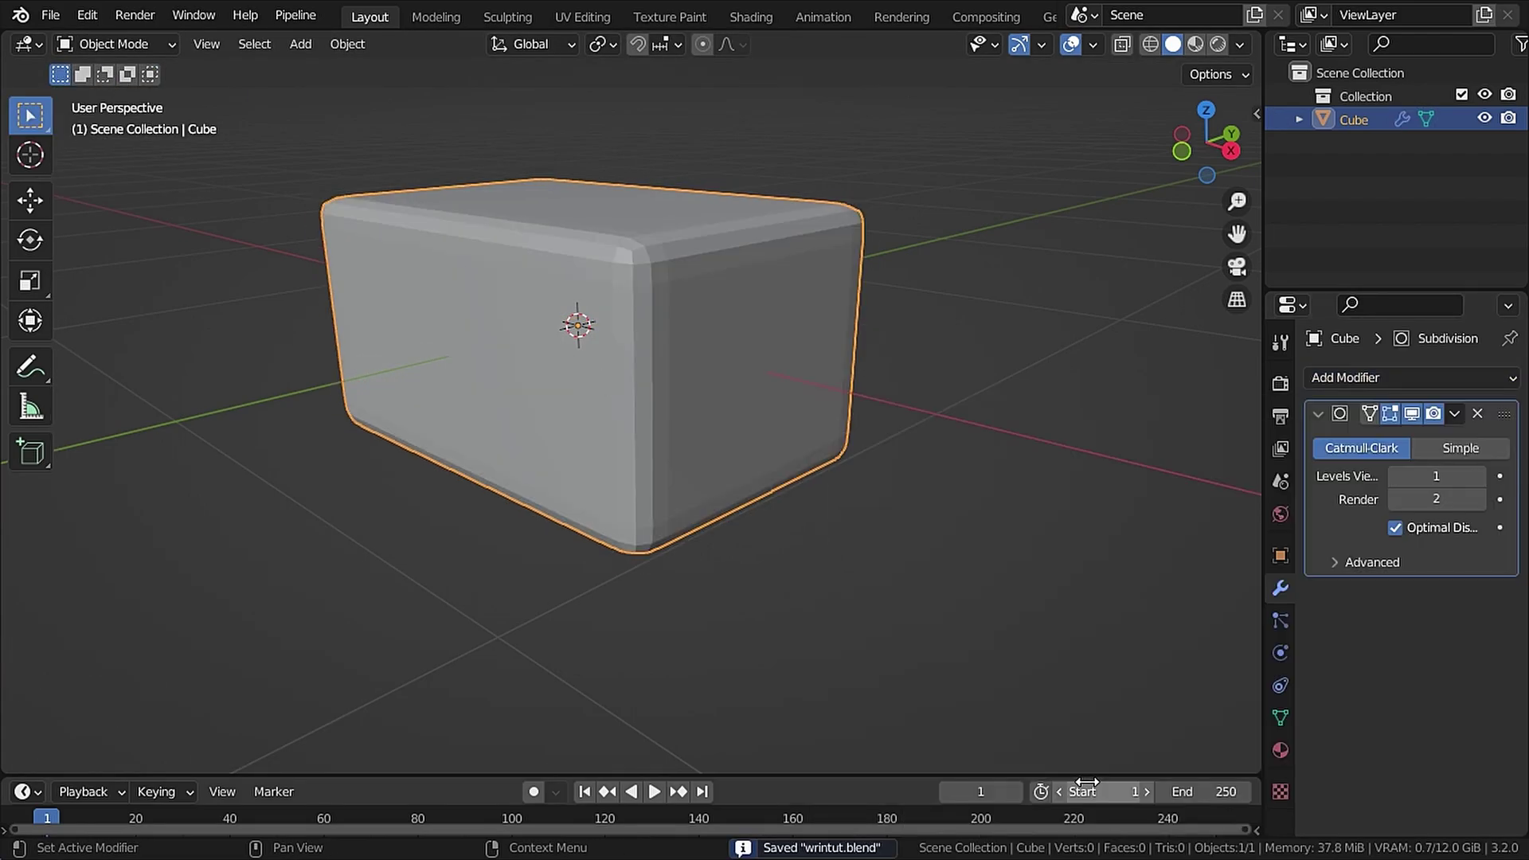
click(1479, 478)
click(1478, 478)
click(1478, 499)
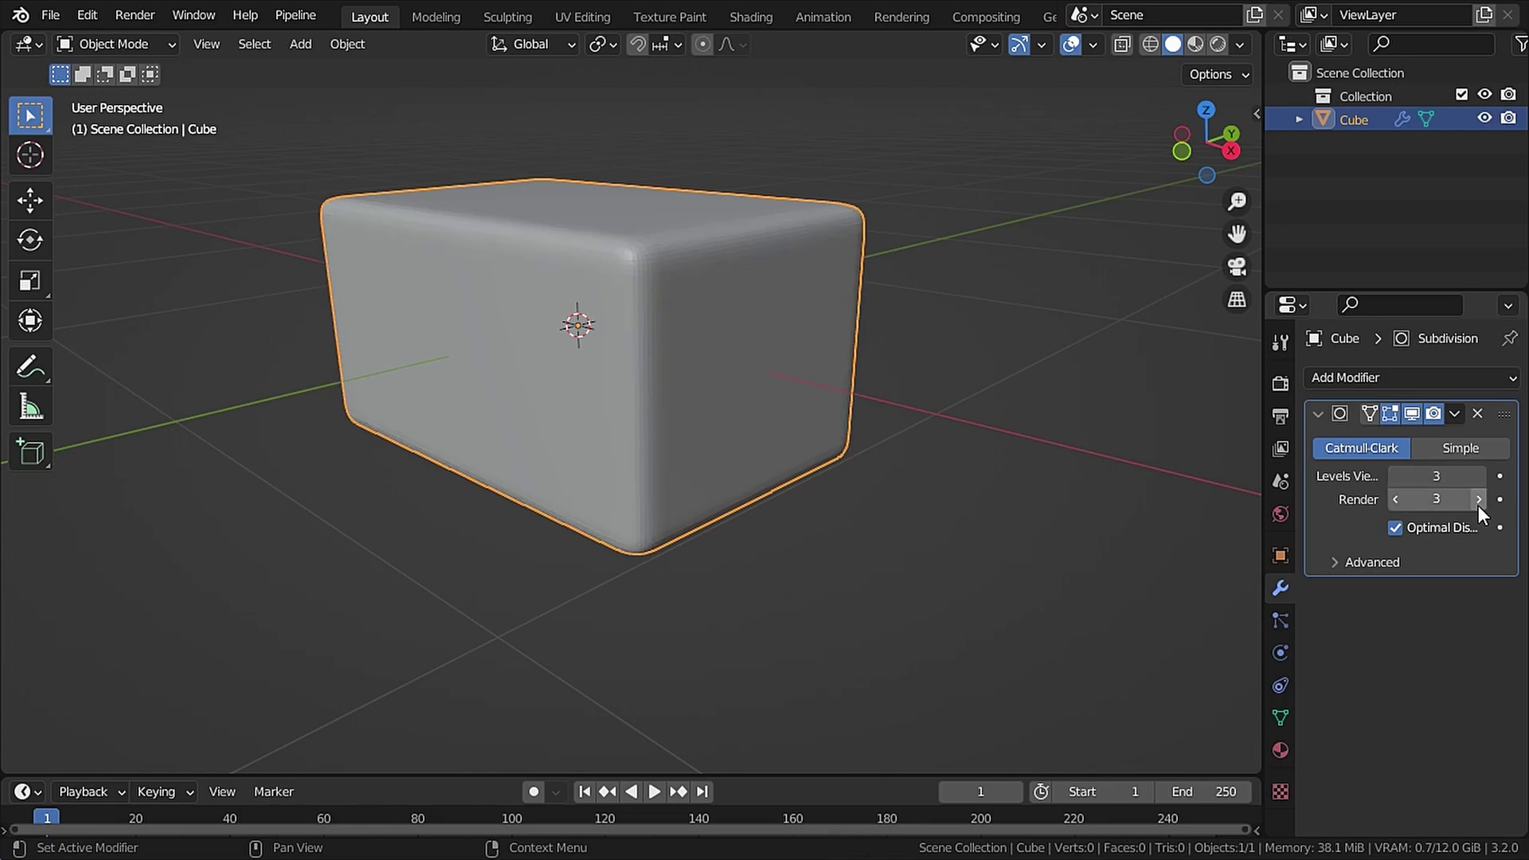
Shade the box smooth and apply the Subdivision Surface modifier.
right_click(639, 312)
click(639, 312)
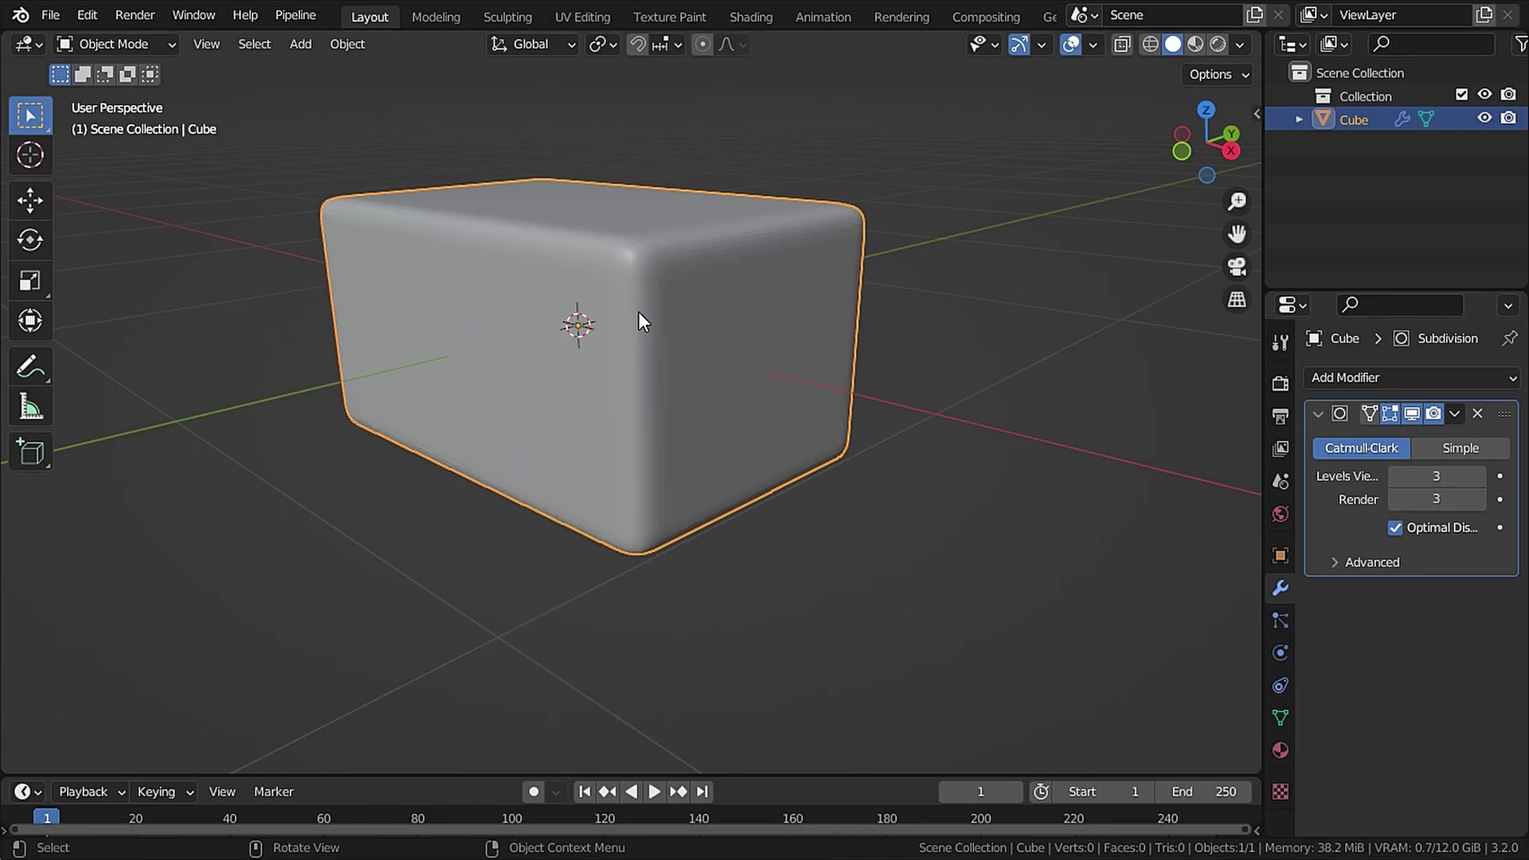
click(1456, 419)
click(1405, 438)
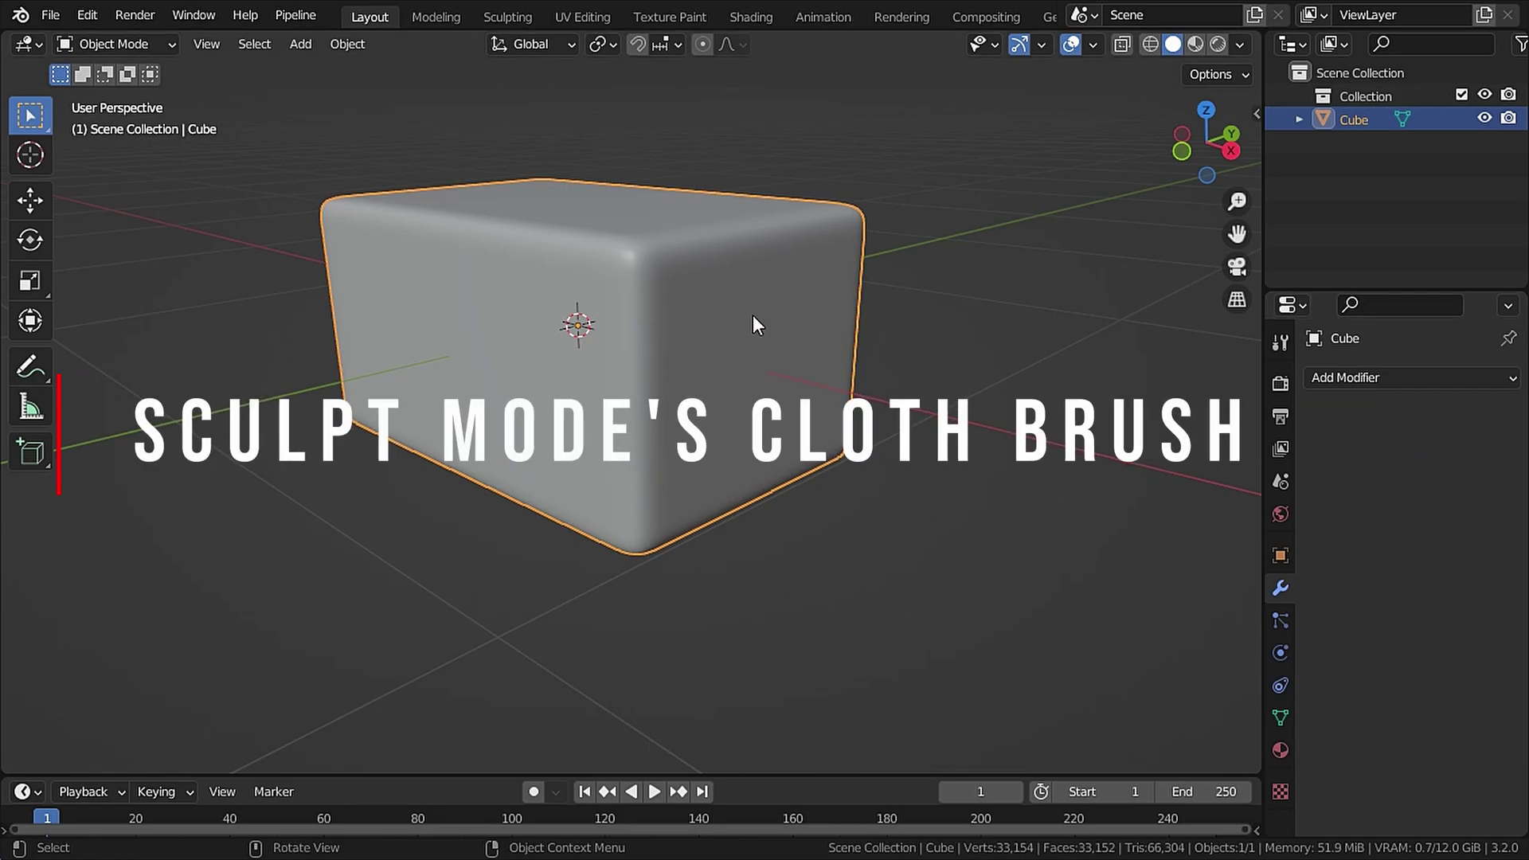
Switch the box to Sculpt Mode and select the Cloth brush.
click(92, 43)
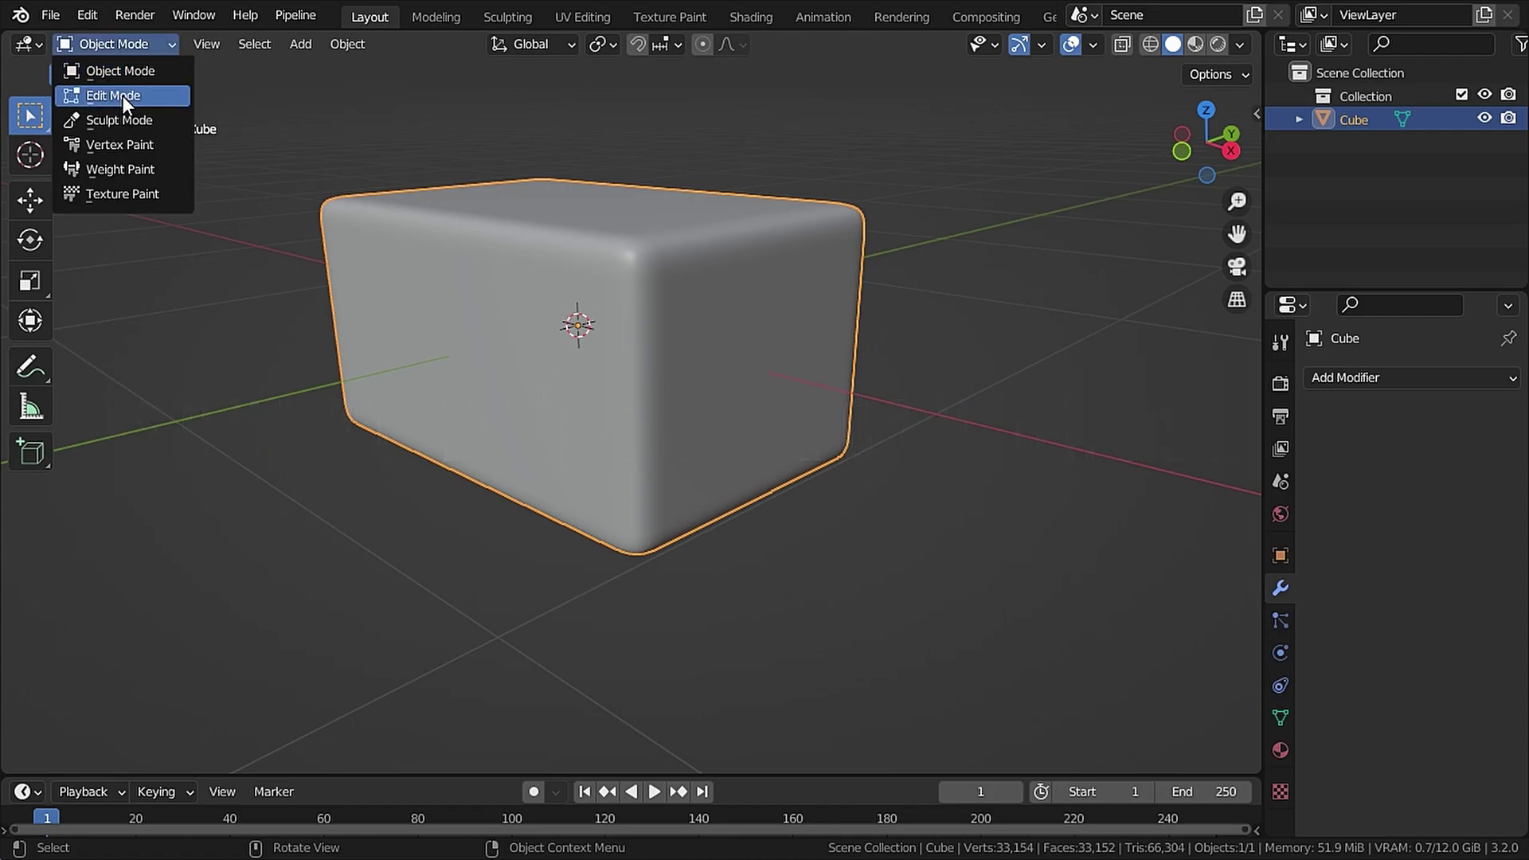
click(117, 110)
shift+middle_drag(628, 289, 629, 386)
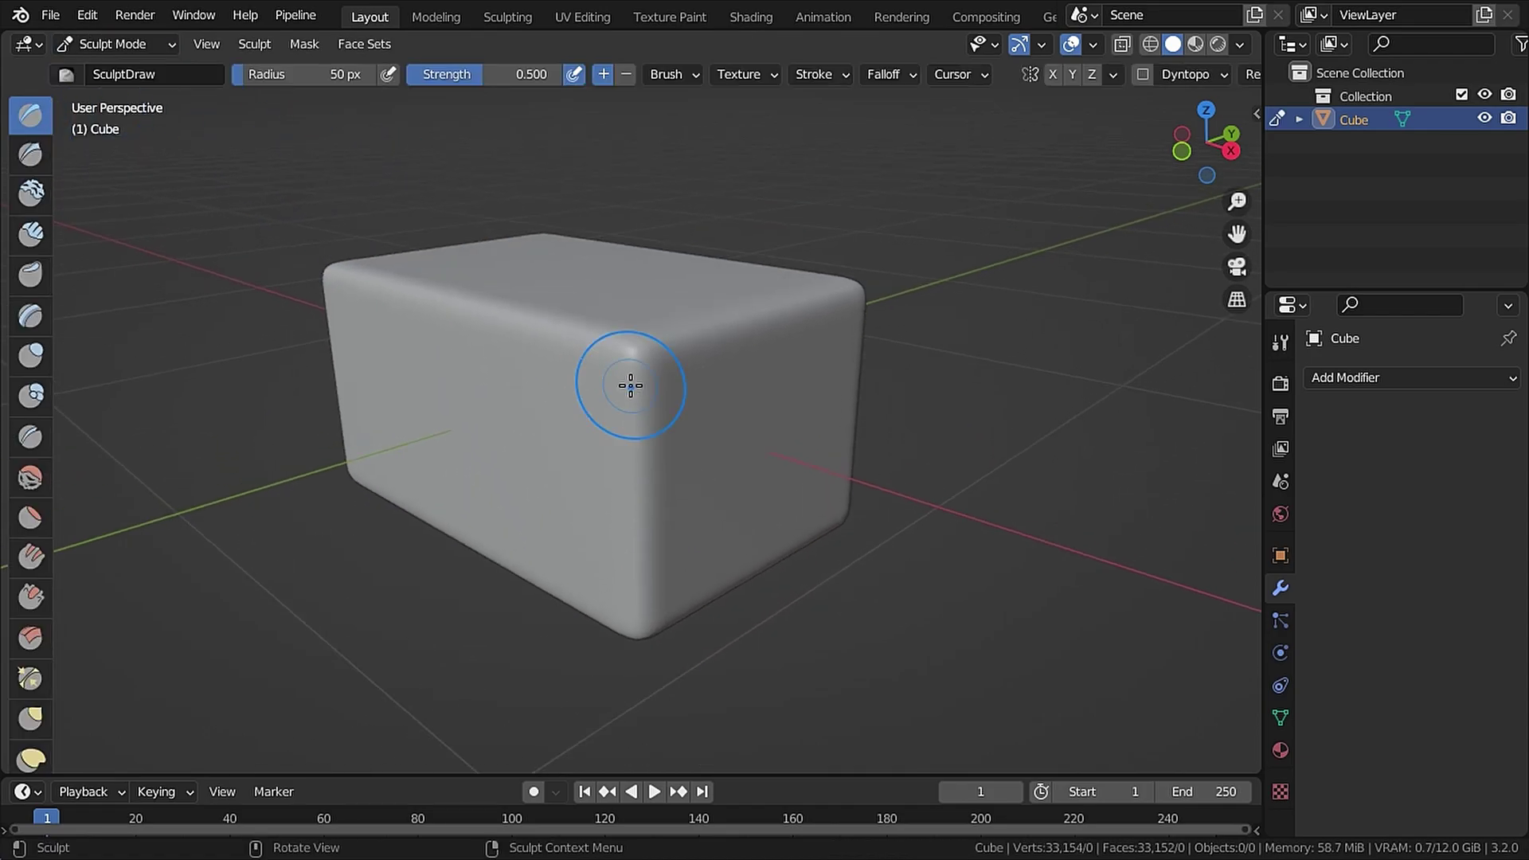
scroll(32, 605, down, 10)
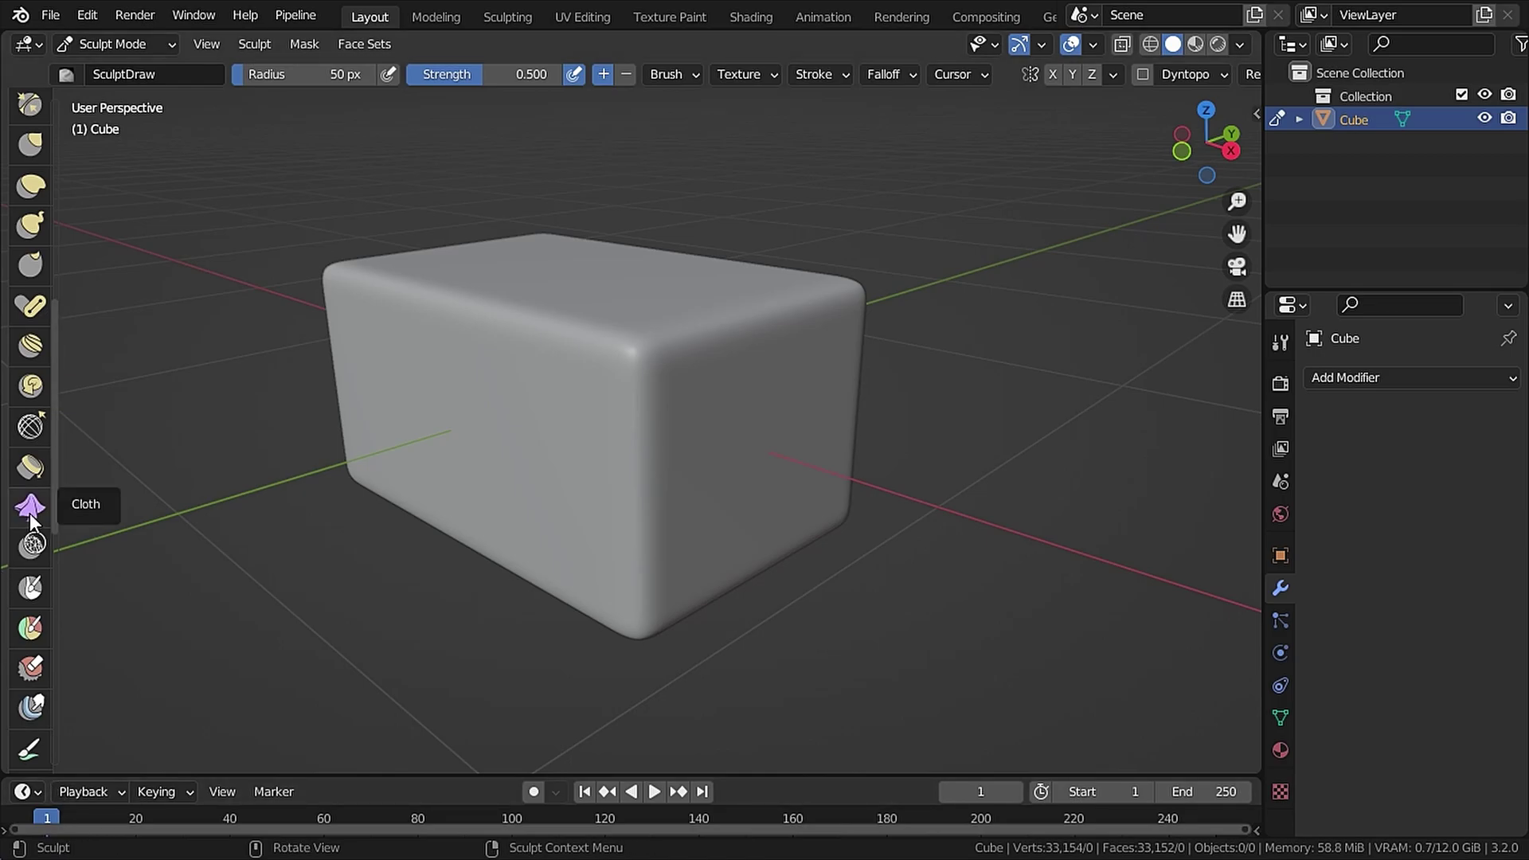
click(31, 510)
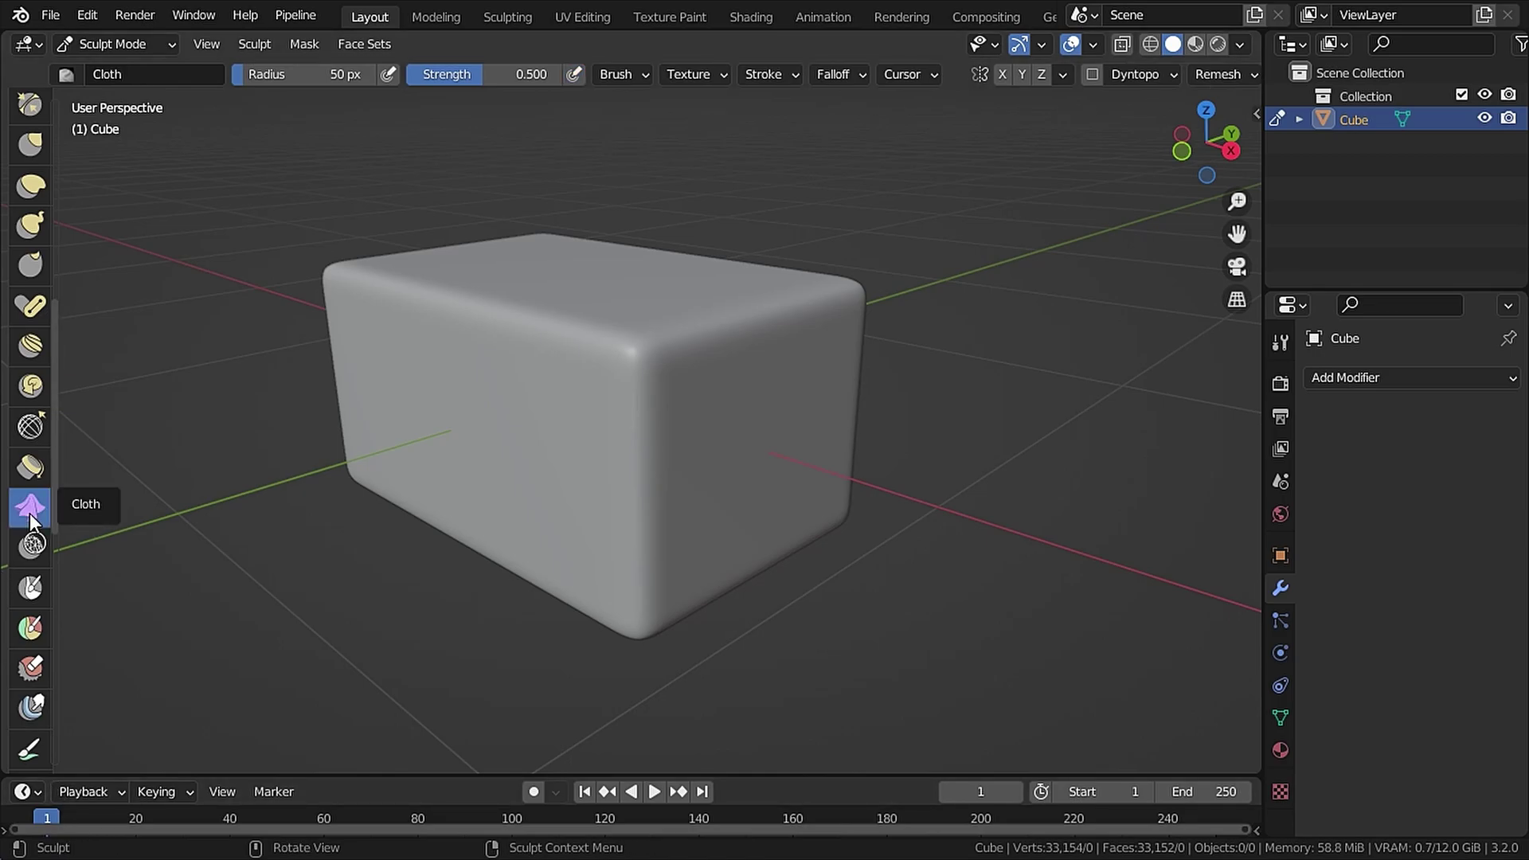
Test a cloth drag stroke on the cube's top, then undo it.
scroll(530, 307, up, 3)
mouse_move(530, 308)
middle_down()
mouse_move(683, 413)
mouse_move(641, 324)
middle_up()
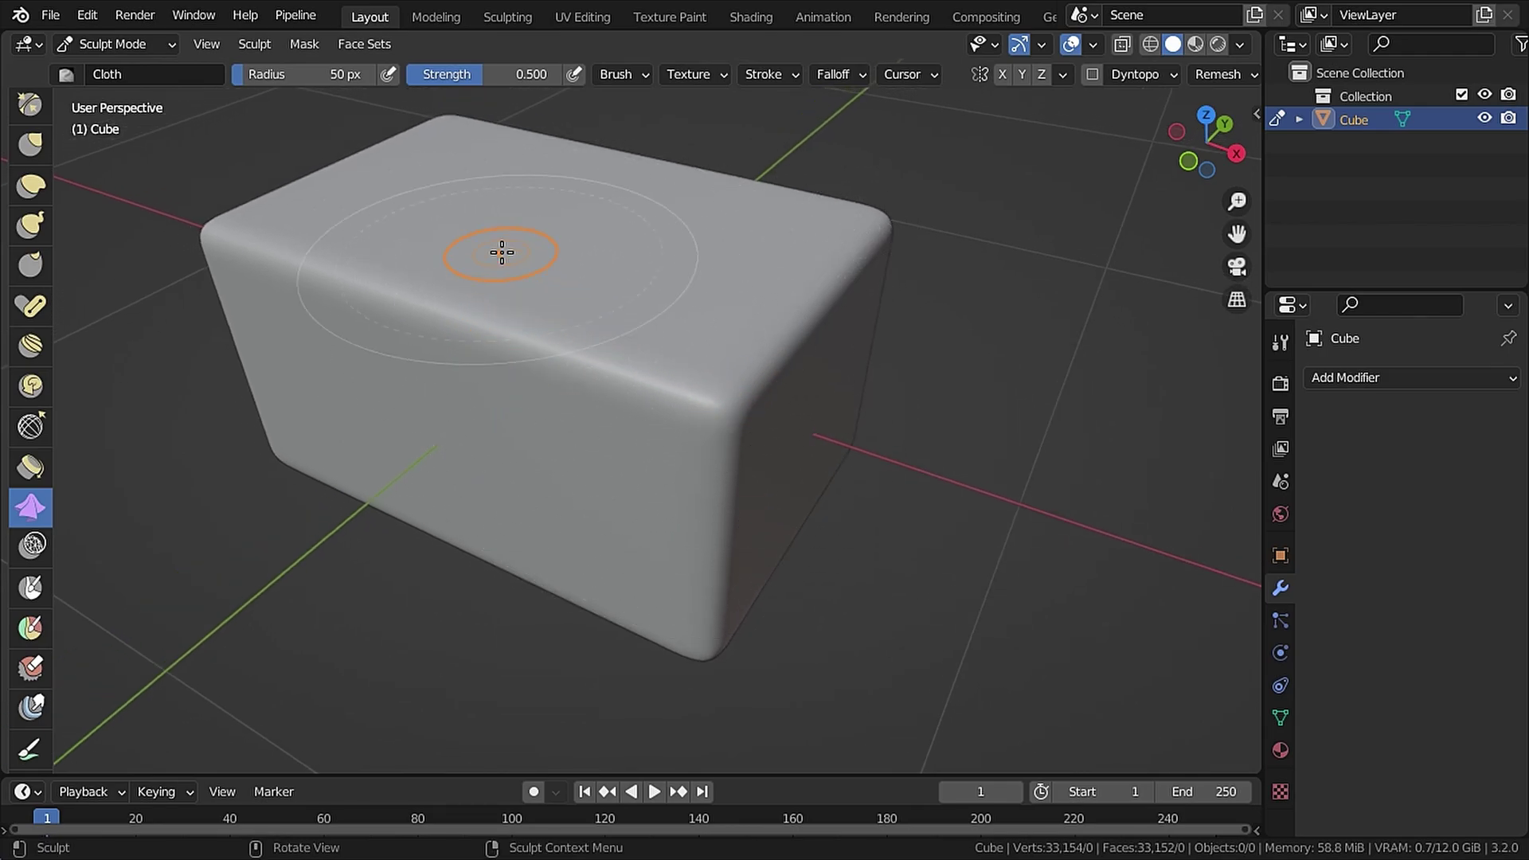
mouse_move(536, 240)
mouse_down()
mouse_move(487, 270)
mouse_move(471, 195)
mouse_move(502, 252)
mouse_move(452, 306)
mouse_move(526, 239)
mouse_move(473, 287)
mouse_up()
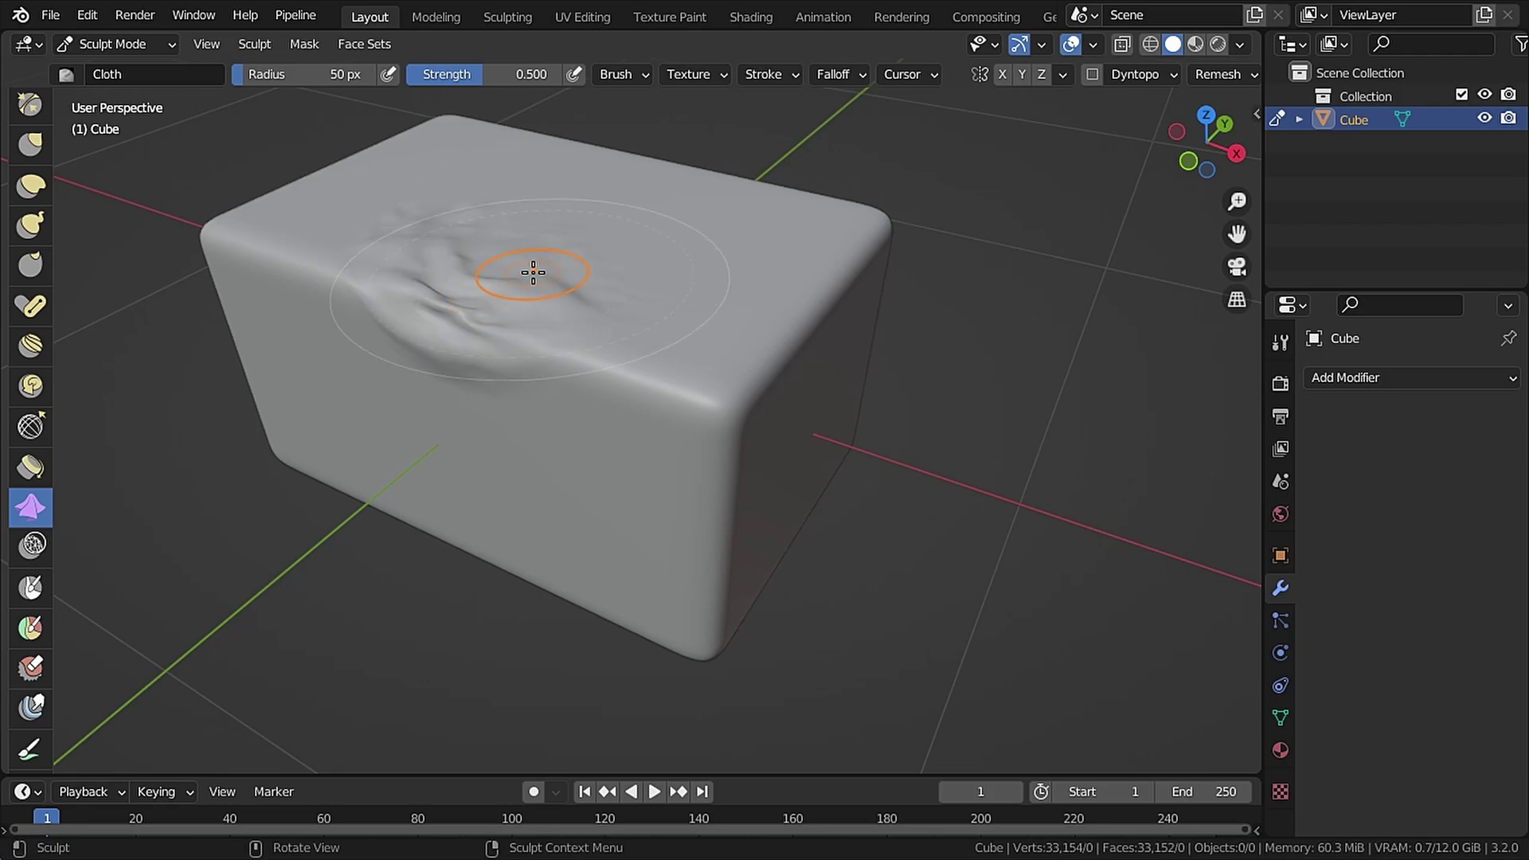
key(ctrl+z)
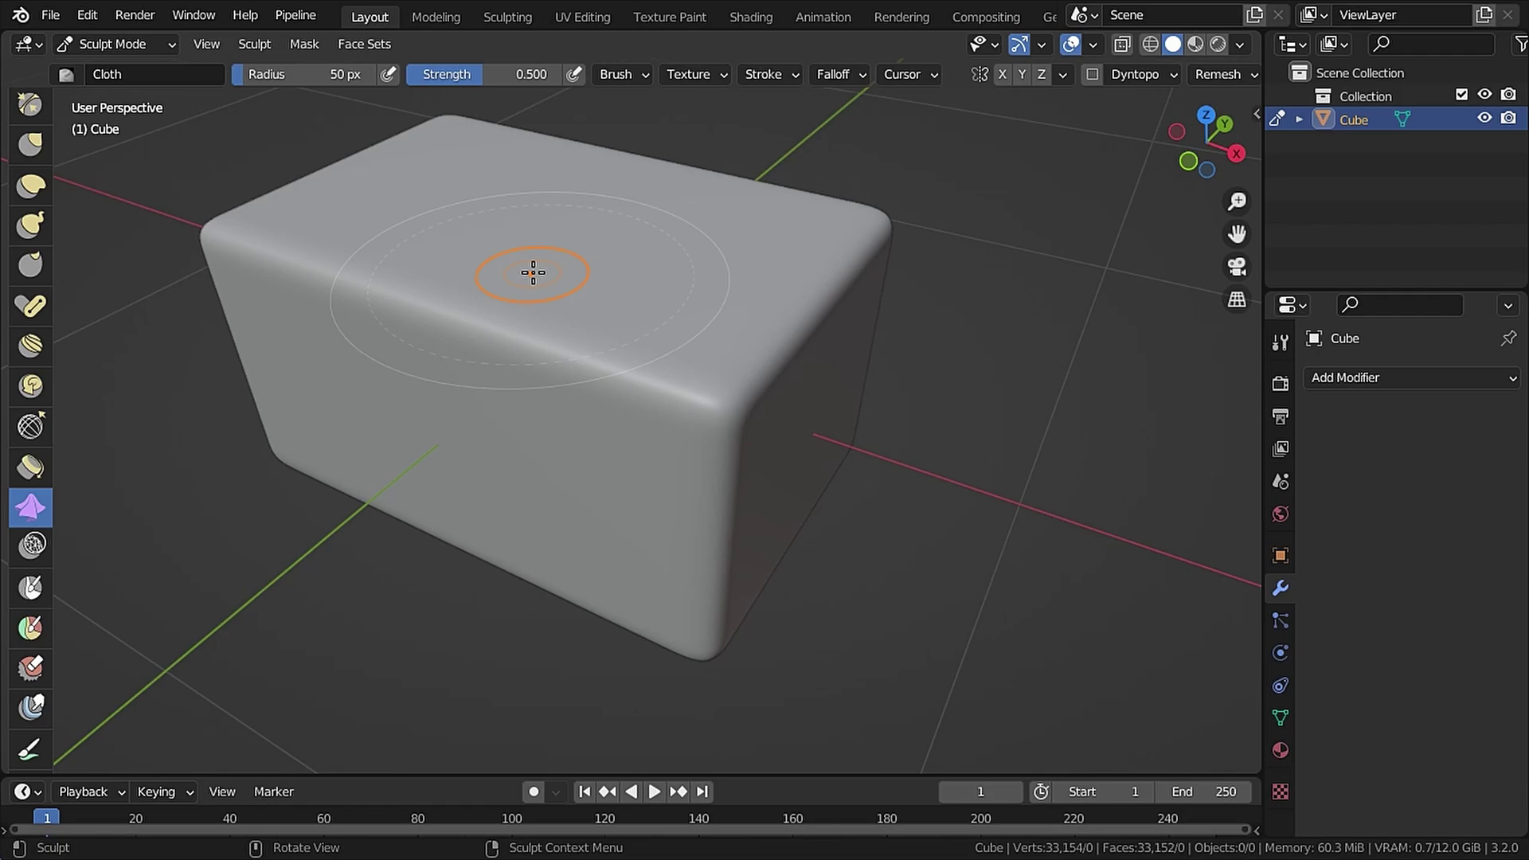
Show the Cloth brush settings in the sidebar Tool tab and undo a test stroke.
key(n)
click(1247, 159)
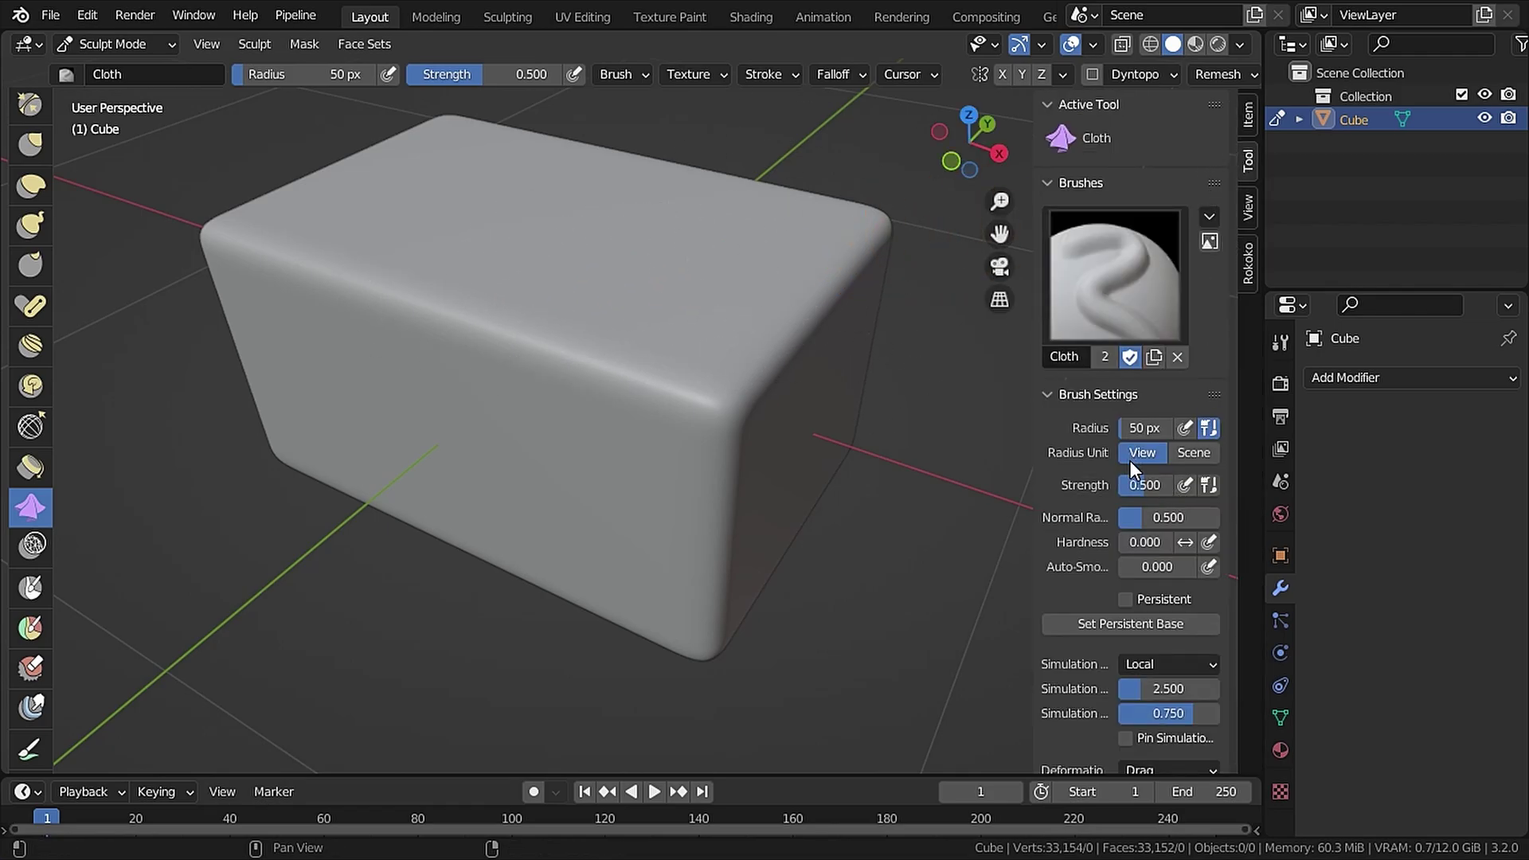
scroll(1095, 482, down, 4)
scroll(1091, 484, down, 1)
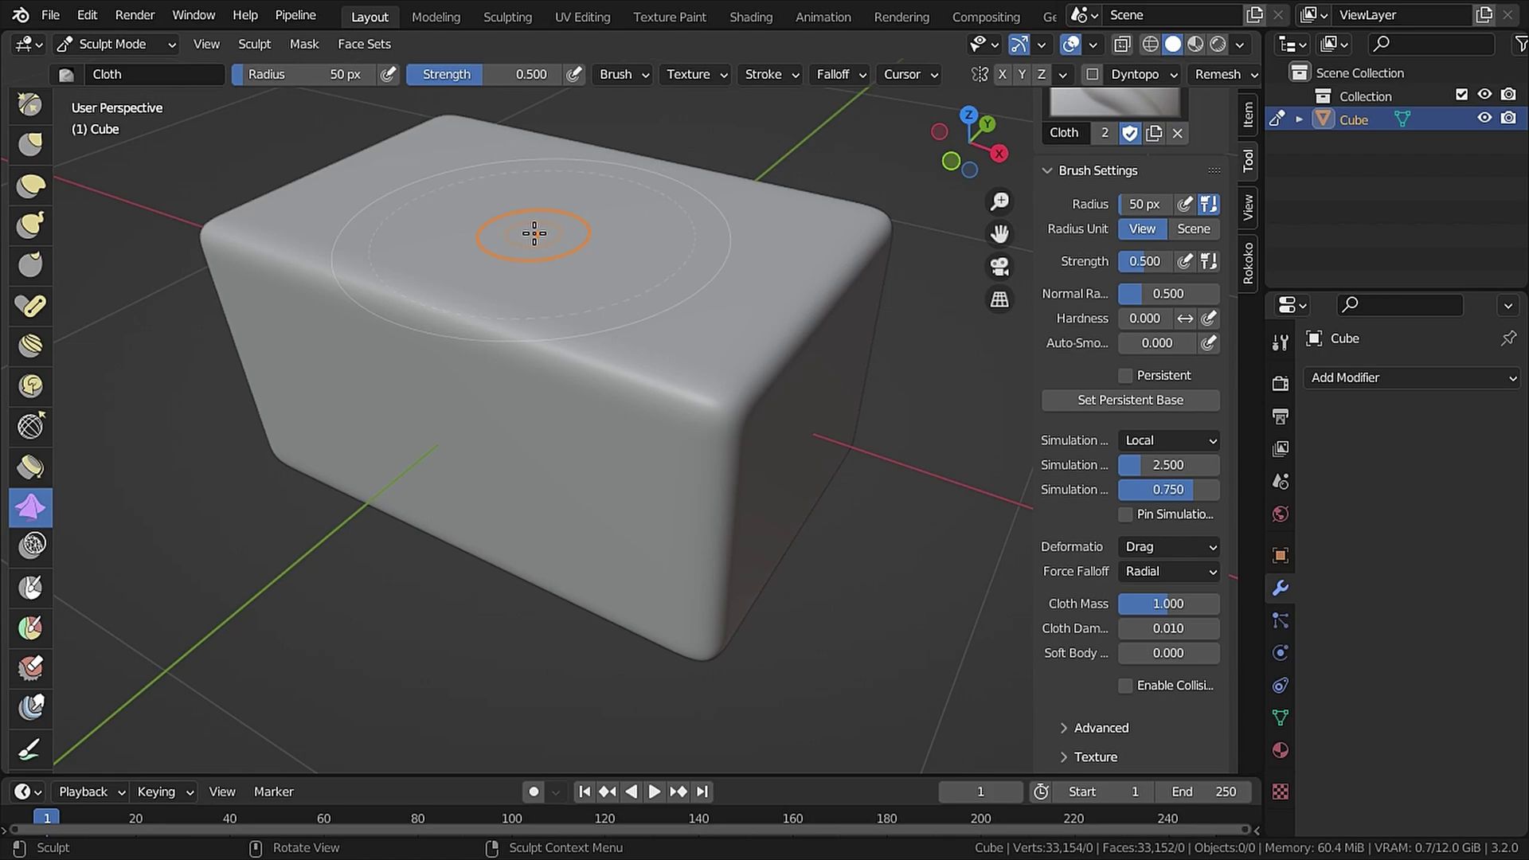
mouse_move(534, 234)
mouse_down()
mouse_move(608, 240)
mouse_move(566, 233)
mouse_move(480, 268)
mouse_move(584, 235)
mouse_move(482, 249)
mouse_up()
key(ctrl+z)
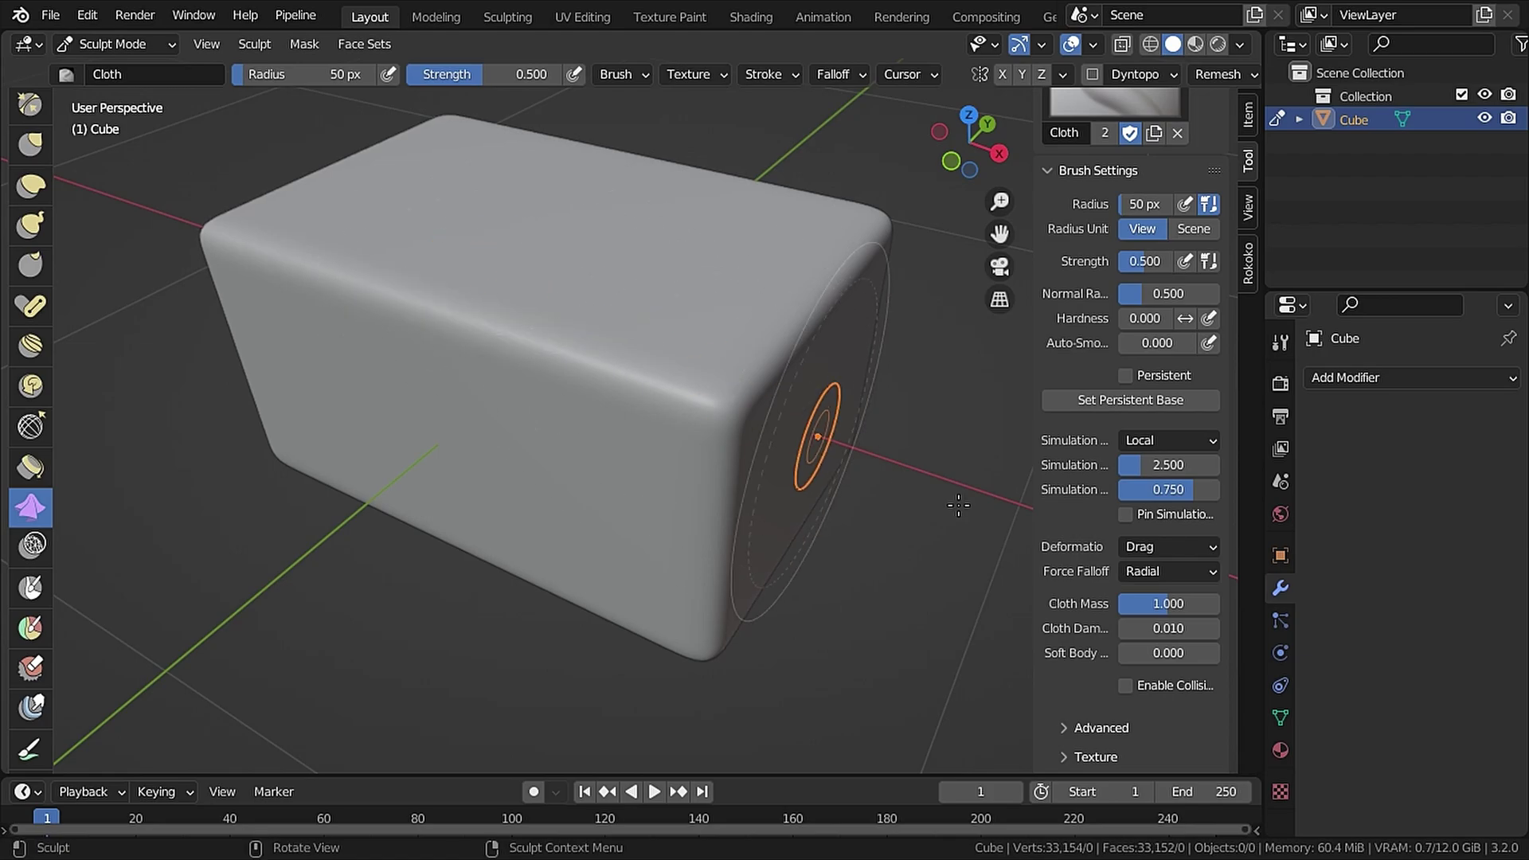
Try Push deformation on the cube top, undo it, then choose Pinch Point.
click(1152, 553)
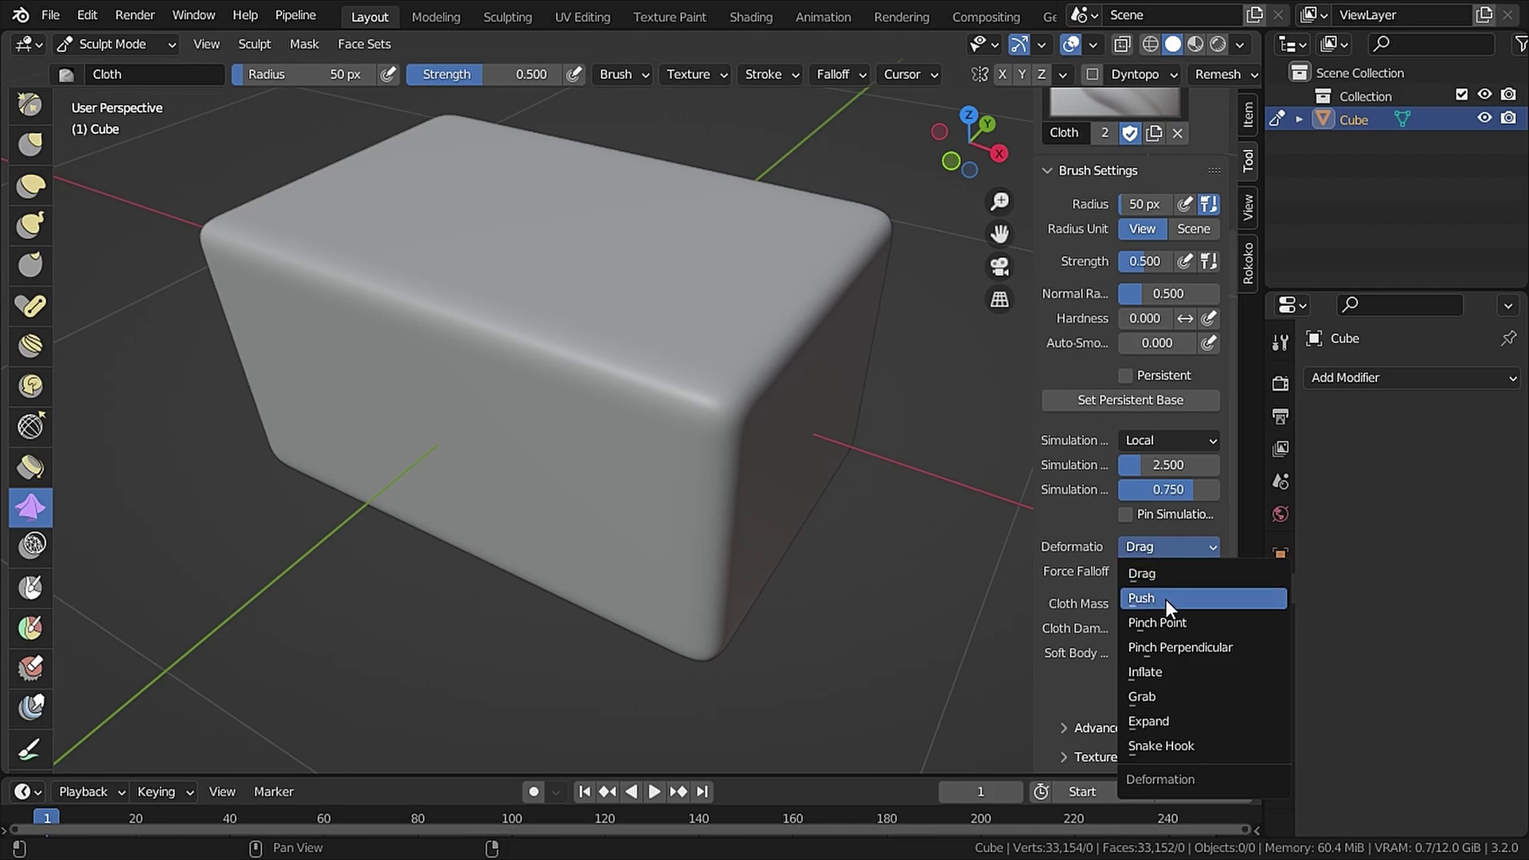
click(1164, 599)
mouse_move(606, 227)
mouse_down()
mouse_move(434, 249)
mouse_move(308, 314)
mouse_up()
key(ctrl+z)
click(1148, 546)
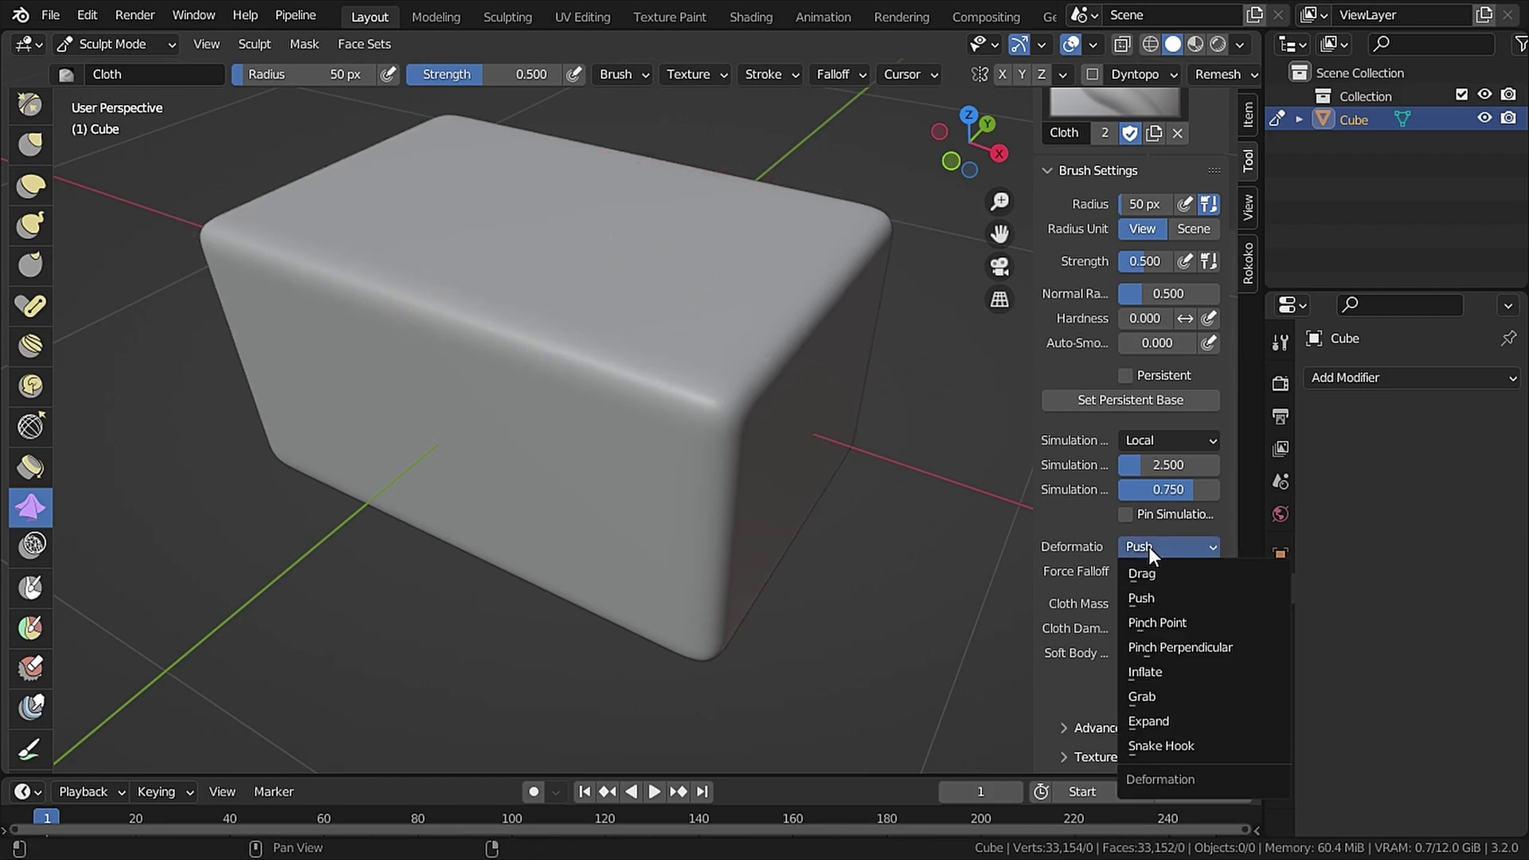
click(1187, 619)
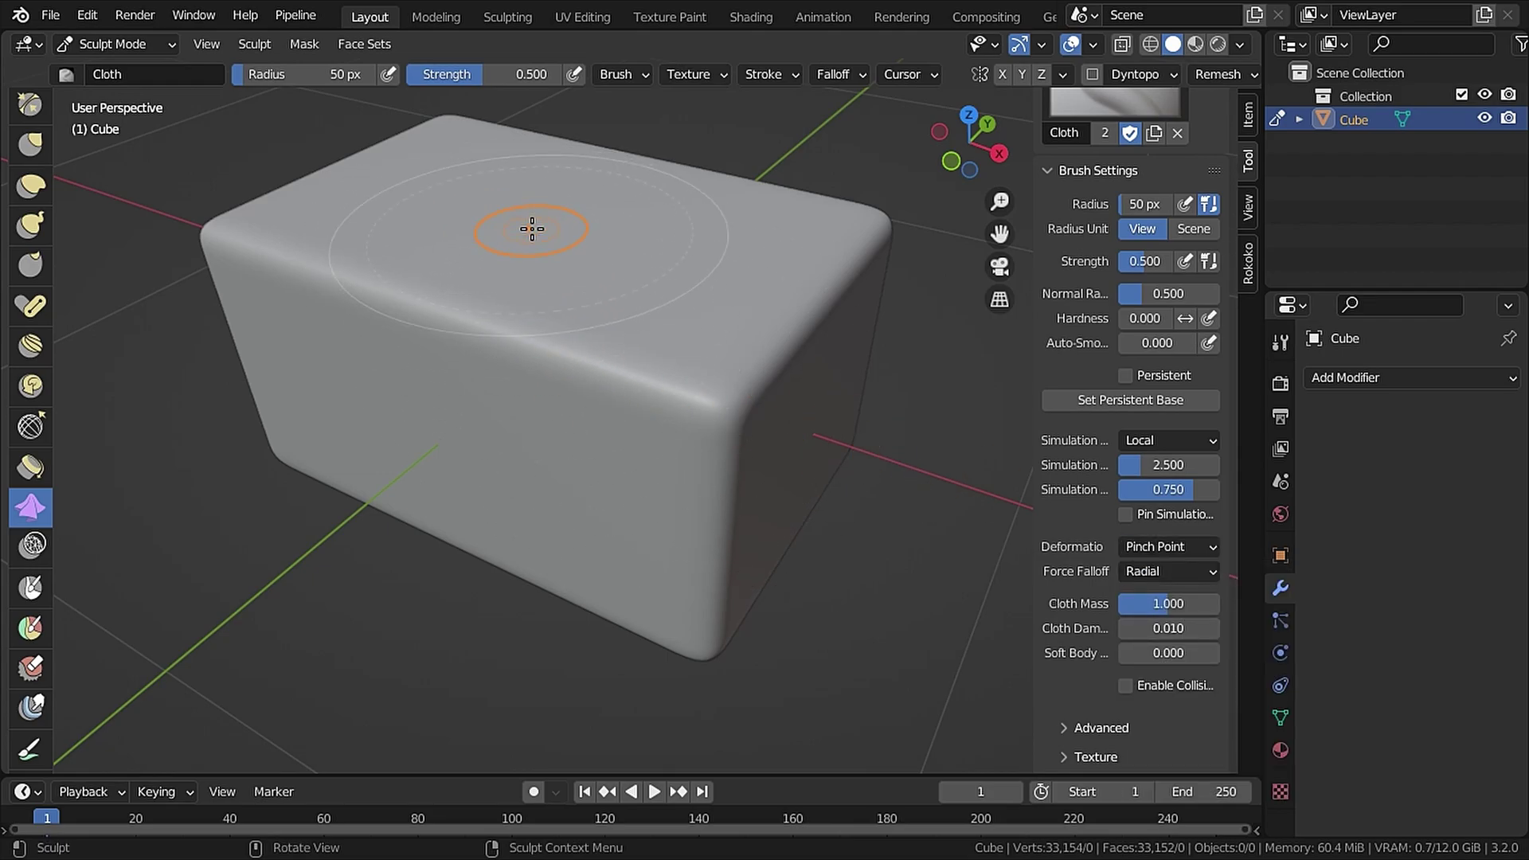
Undo a Pinch Point test, switch to Pinch Perpendicular, and pinch folds into the top.
mouse_move(532, 230)
mouse_down()
mouse_move(515, 246)
mouse_move(552, 232)
mouse_move(522, 254)
mouse_up()
key(ctrl+z)
click(1186, 548)
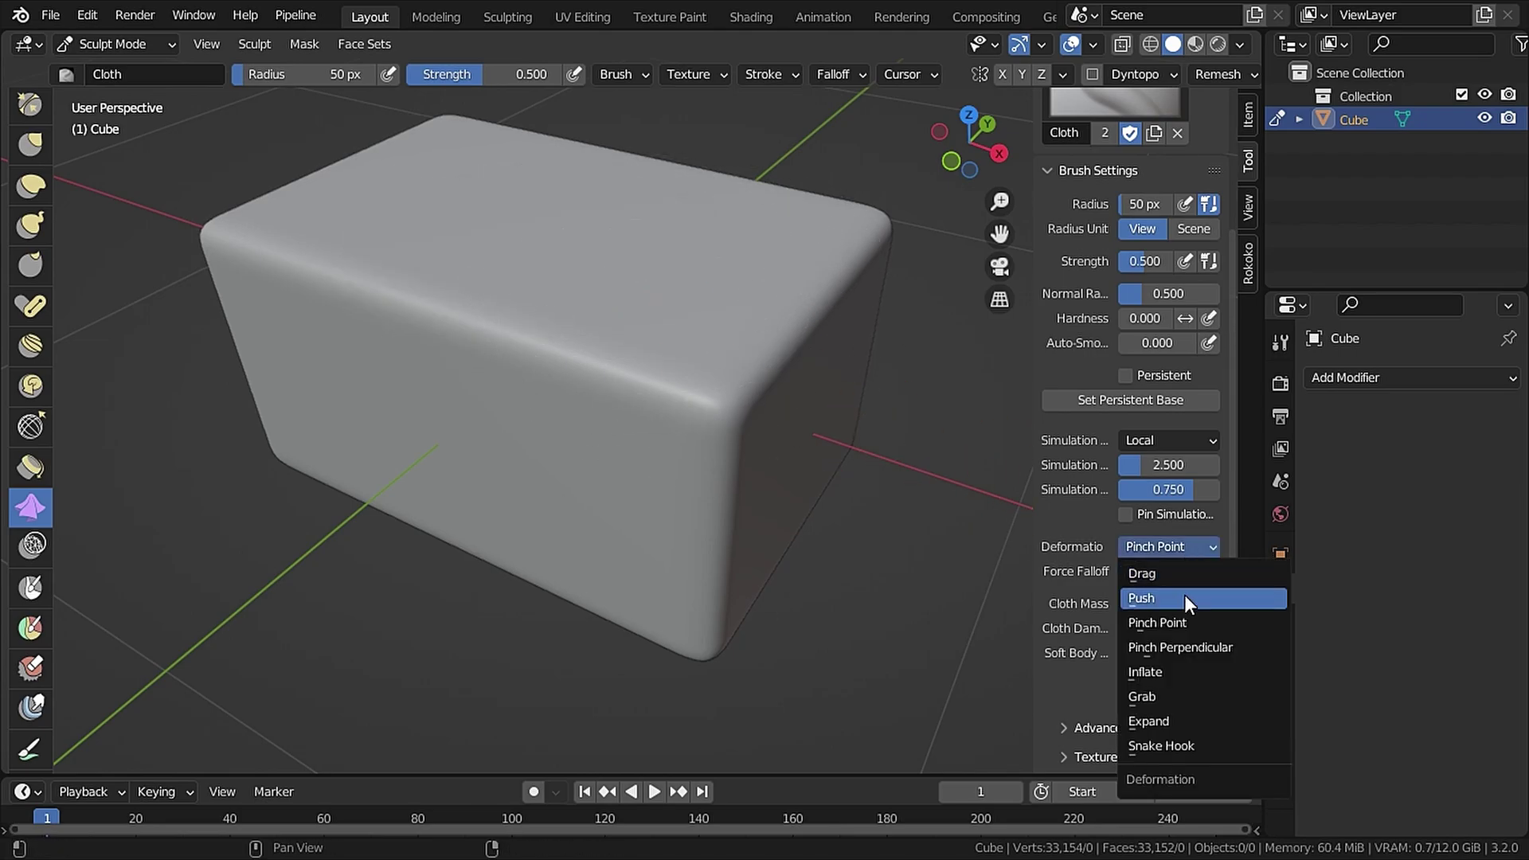
click(1183, 649)
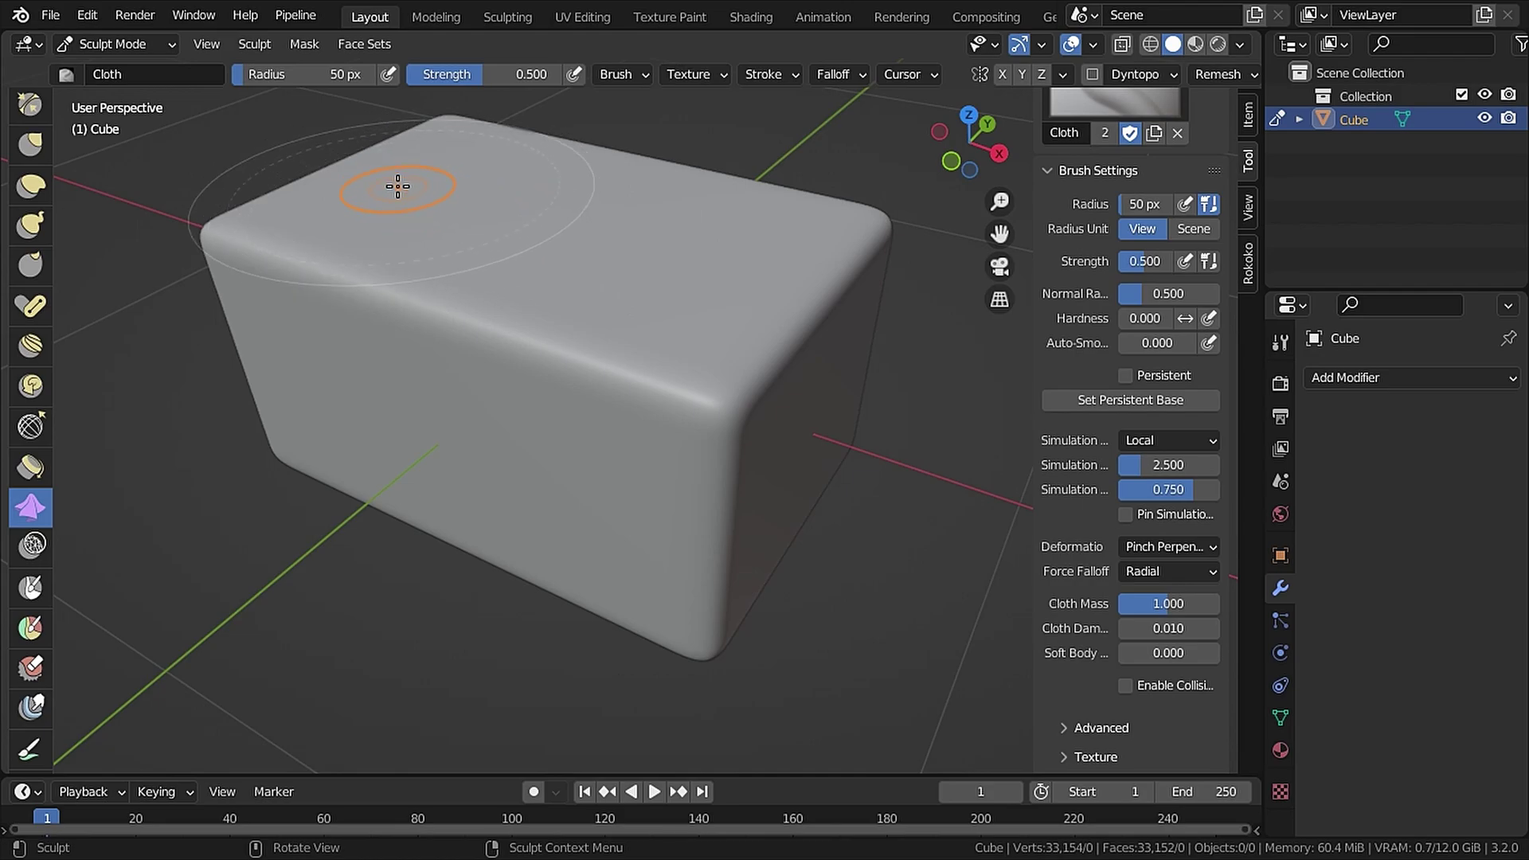
drag(398, 186, 438, 208)
drag(552, 236, 628, 266)
drag(466, 198, 594, 287)
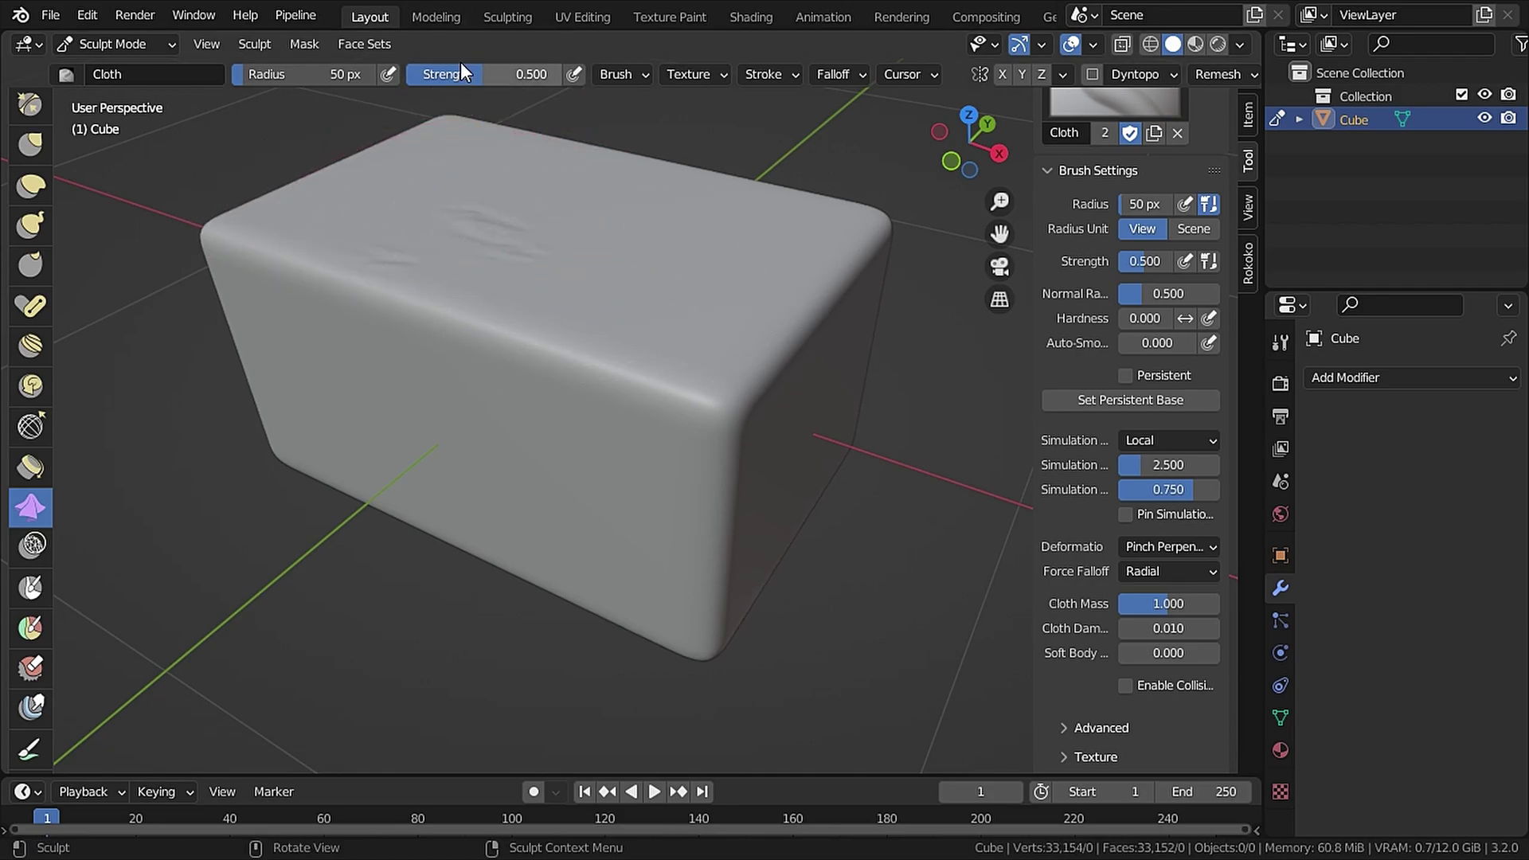
Raise brush strength to 1.000, set radius to 88 px, and undo a large-fold test.
drag(460, 74, 558, 73)
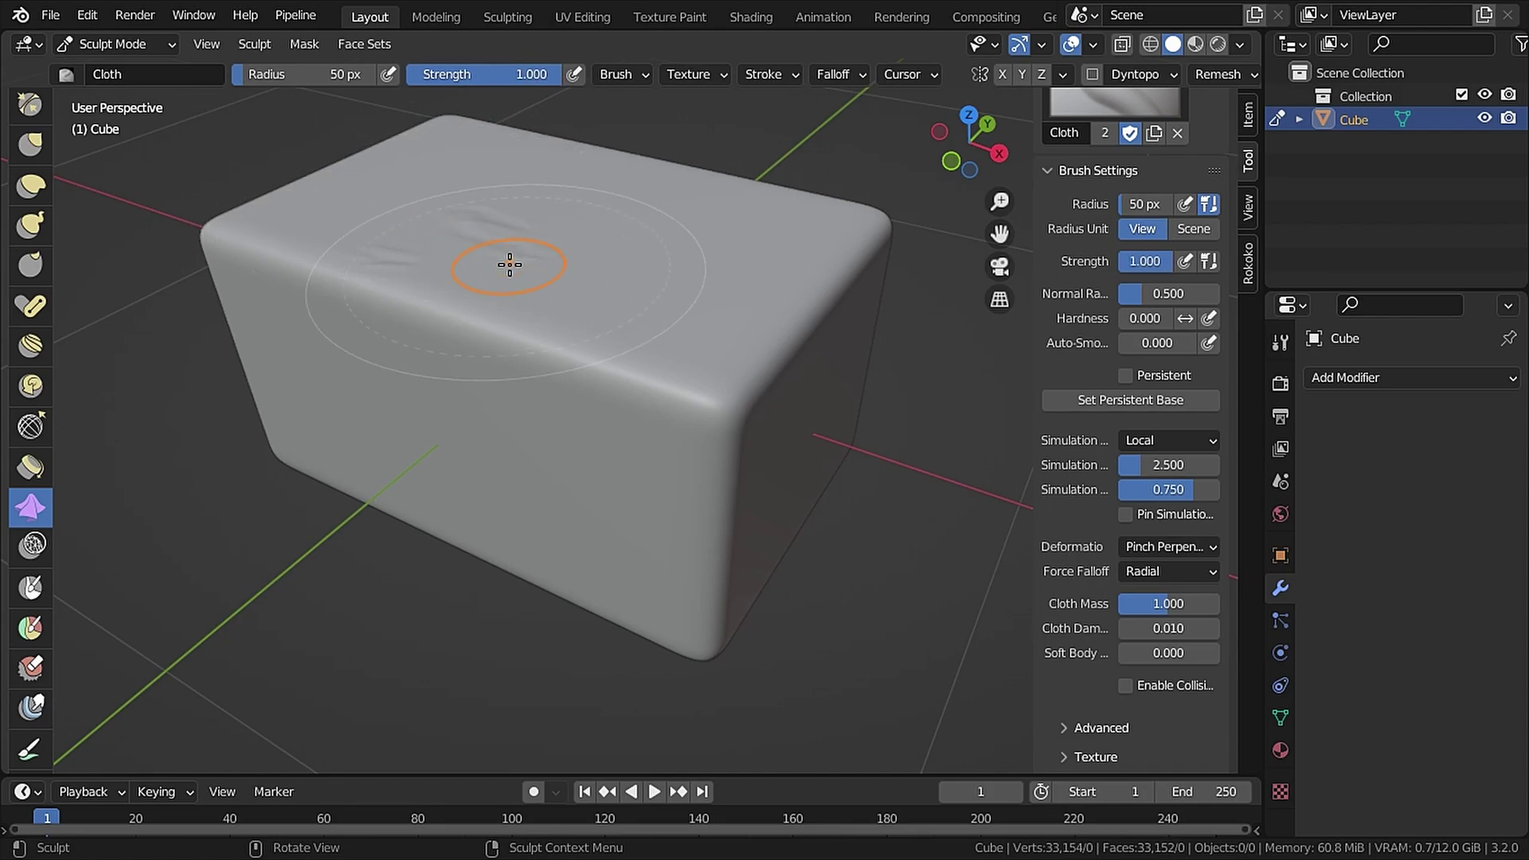
key(f)
click(577, 249)
mouse_move(385, 178)
mouse_down()
mouse_move(494, 239)
mouse_move(629, 270)
mouse_up()
middle_drag(629, 270, 443, 204)
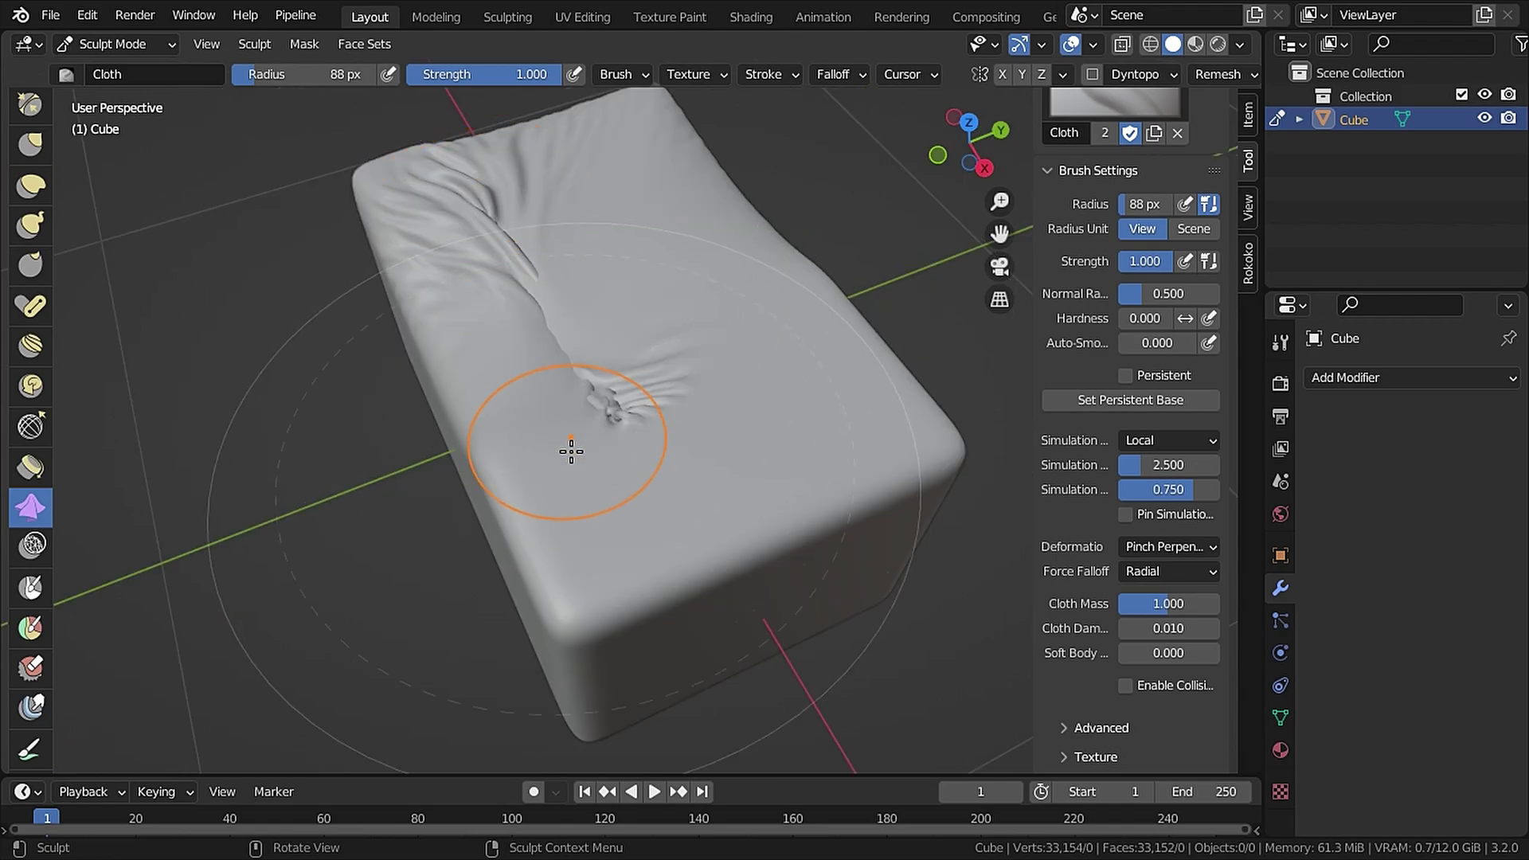
key(ctrl+z)
Sweep a crumpled crease across the cube top and undo it.
mouse_move(539, 358)
middle_down()
mouse_move(629, 139)
mouse_move(625, 317)
mouse_move(512, 308)
middle_up()
mouse_move(512, 300)
mouse_down()
mouse_move(700, 337)
mouse_move(802, 283)
mouse_up()
middle_drag(802, 283, 666, 420)
key(ctrl+z)
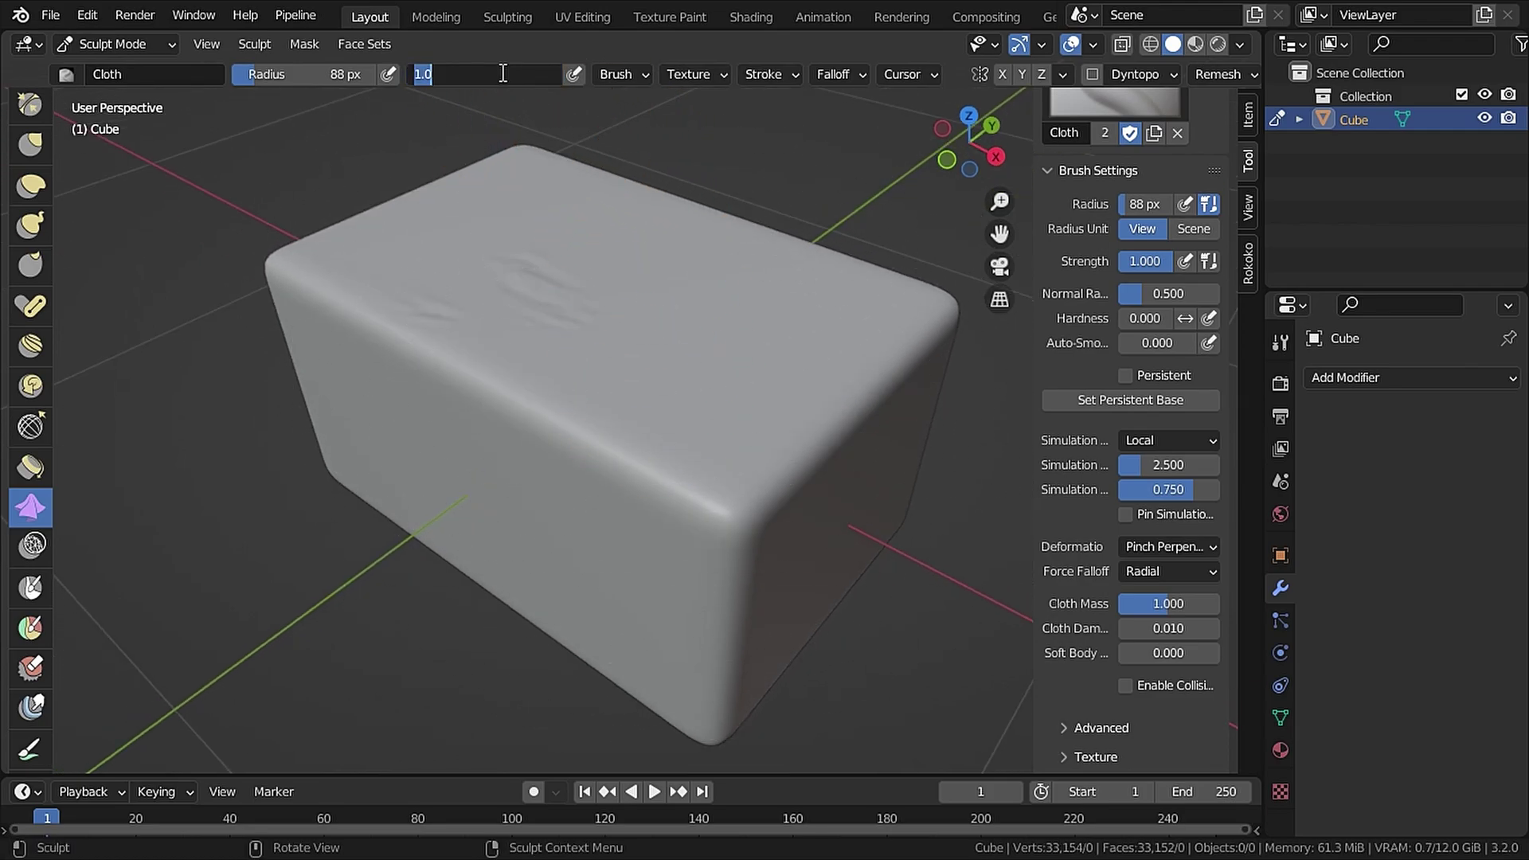
Set brush strength to 0.7, test a long crease across the top, and undo it.
text(0.7)
key(Return)
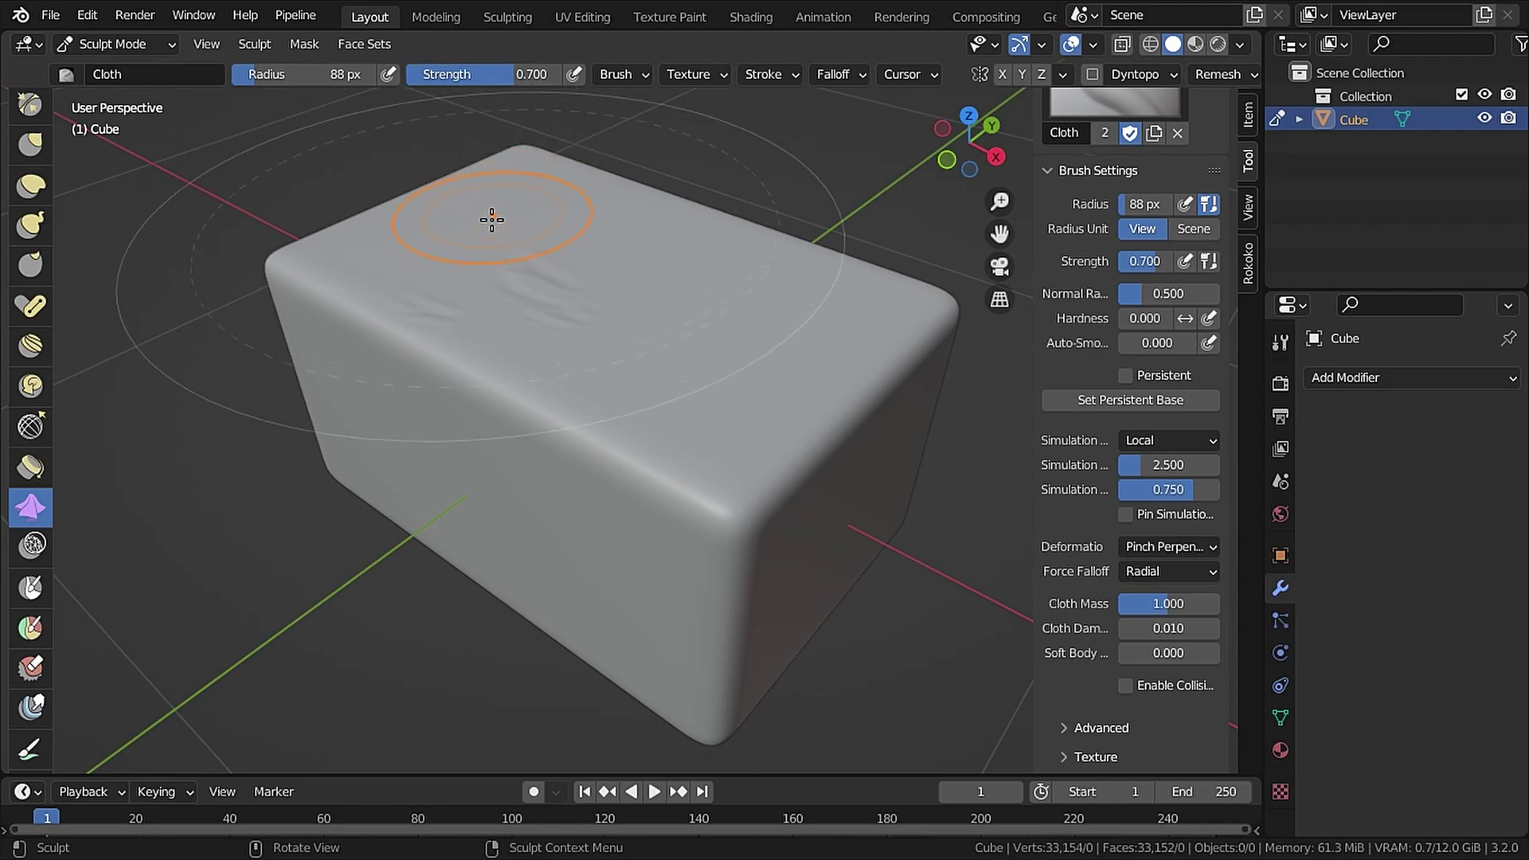
mouse_move(495, 222)
mouse_down()
mouse_move(515, 249)
mouse_move(686, 308)
mouse_up()
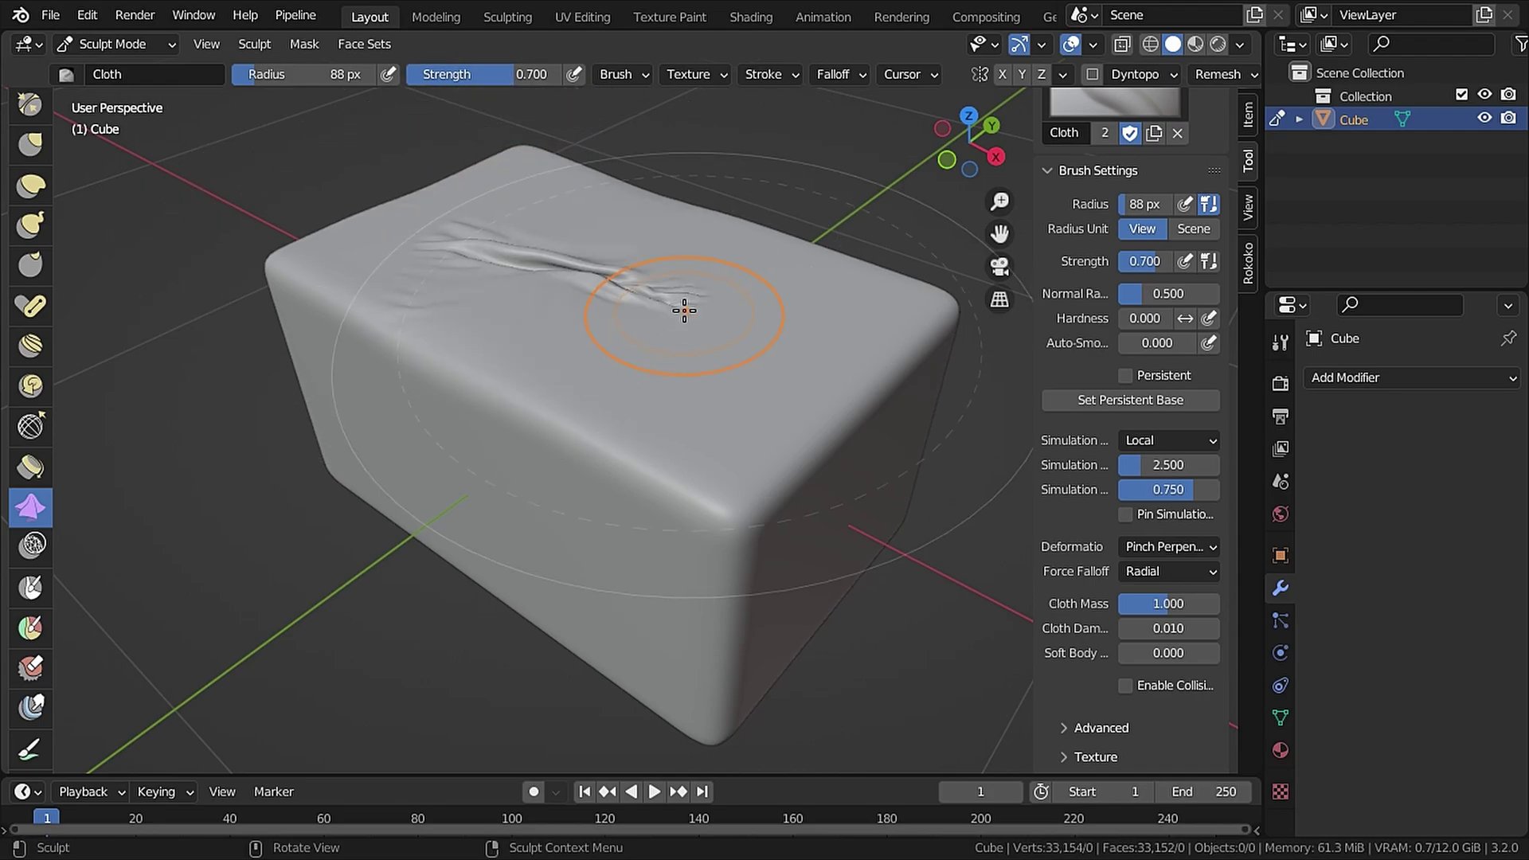
mouse_move(683, 307)
middle_down()
mouse_move(669, 367)
mouse_move(614, 279)
mouse_move(707, 325)
mouse_move(698, 339)
mouse_move(1102, 489)
middle_up()
key(ctrl+z)
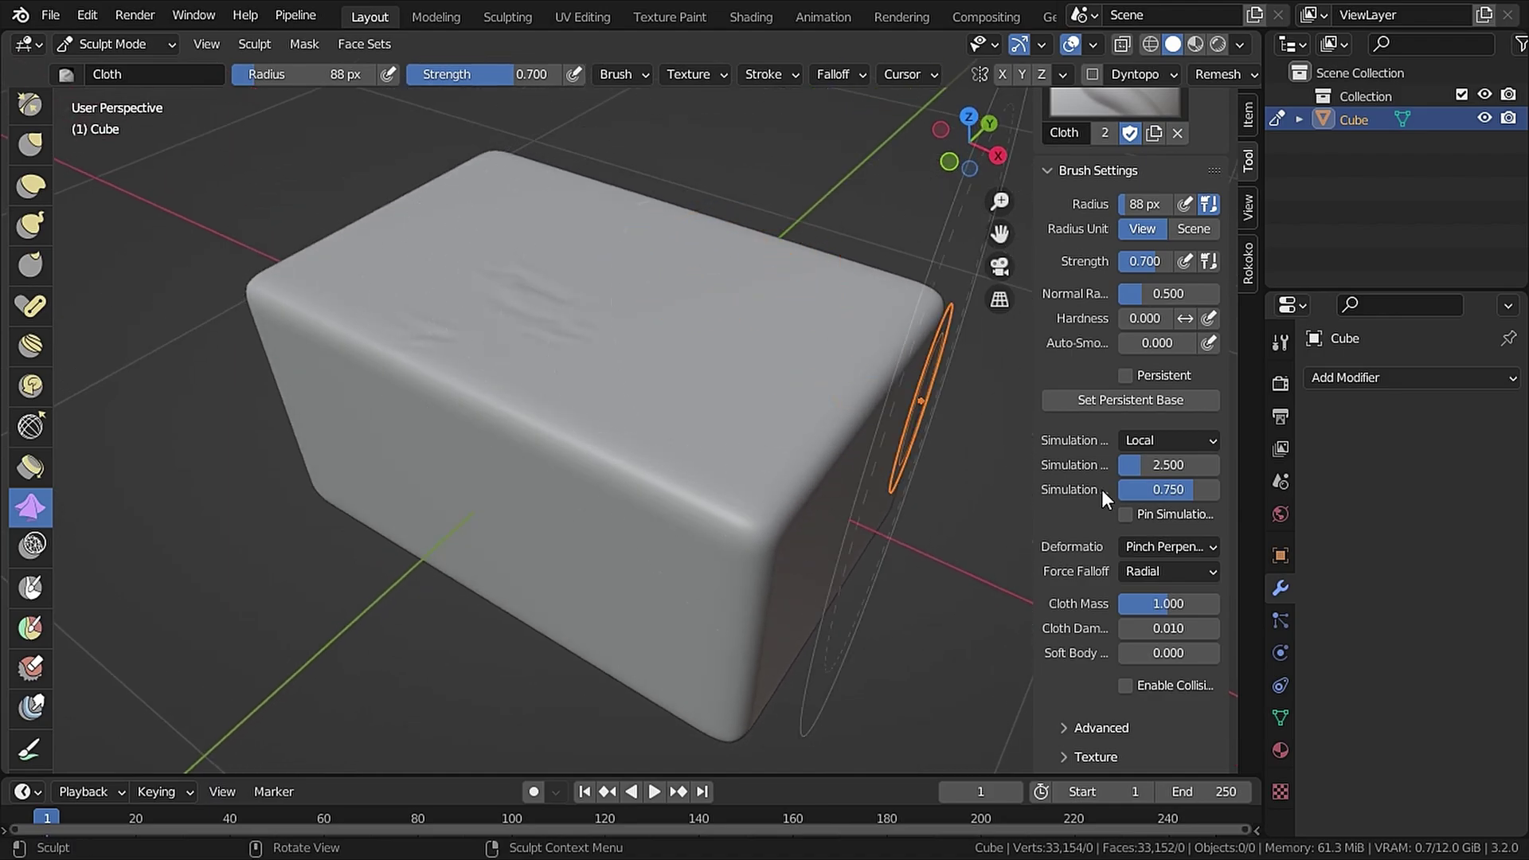
Switch deformation to Inflate, test a bulge on the cube top, and undo it.
click(1201, 548)
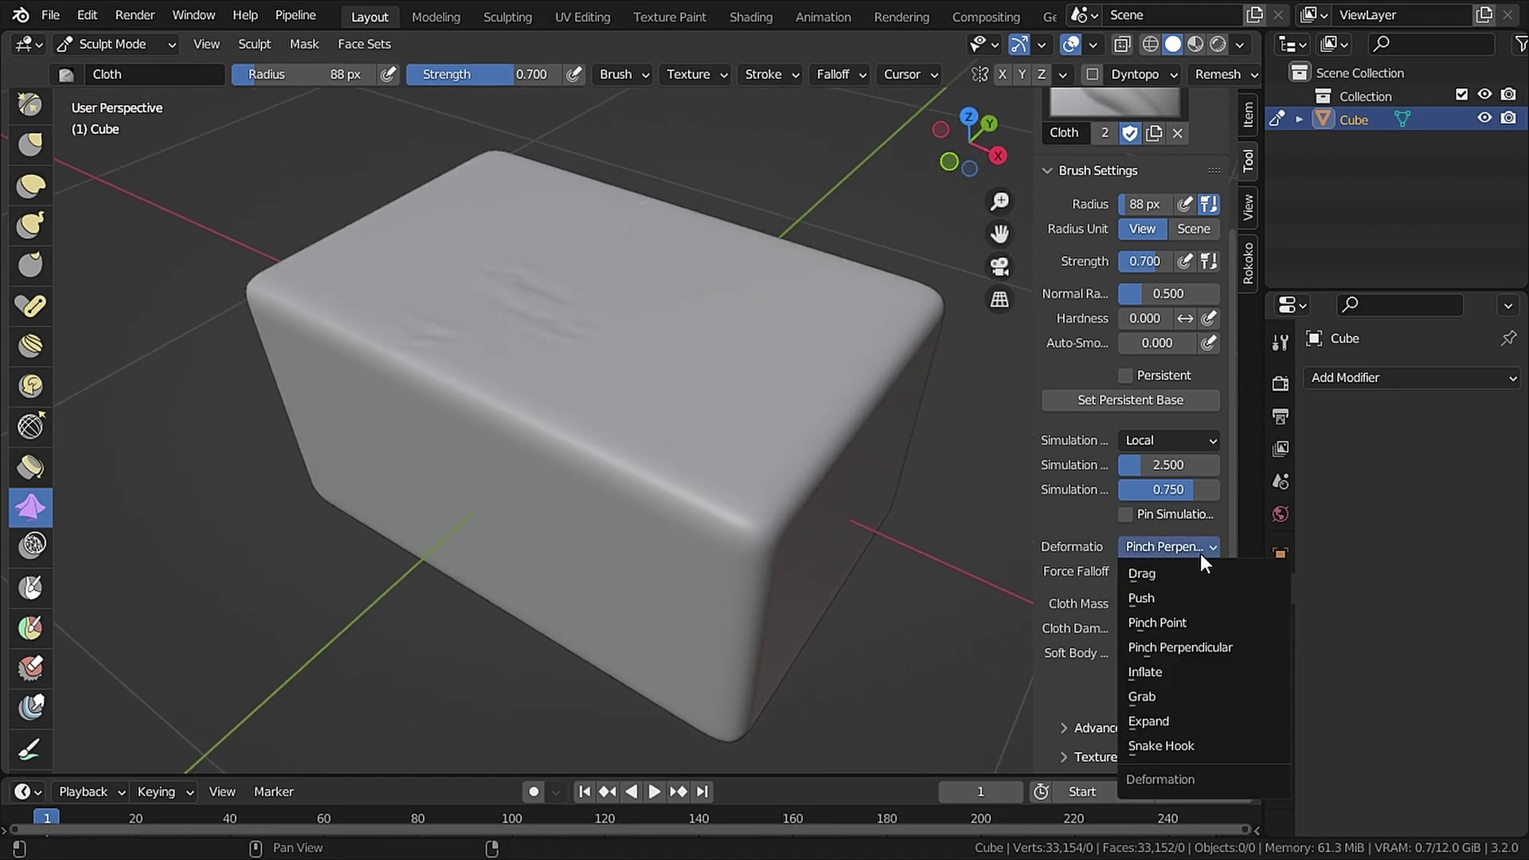
click(1178, 672)
mouse_move(642, 363)
mouse_down()
mouse_move(633, 412)
mouse_move(644, 370)
mouse_move(627, 399)
mouse_move(654, 414)
mouse_move(680, 389)
mouse_move(637, 395)
mouse_up()
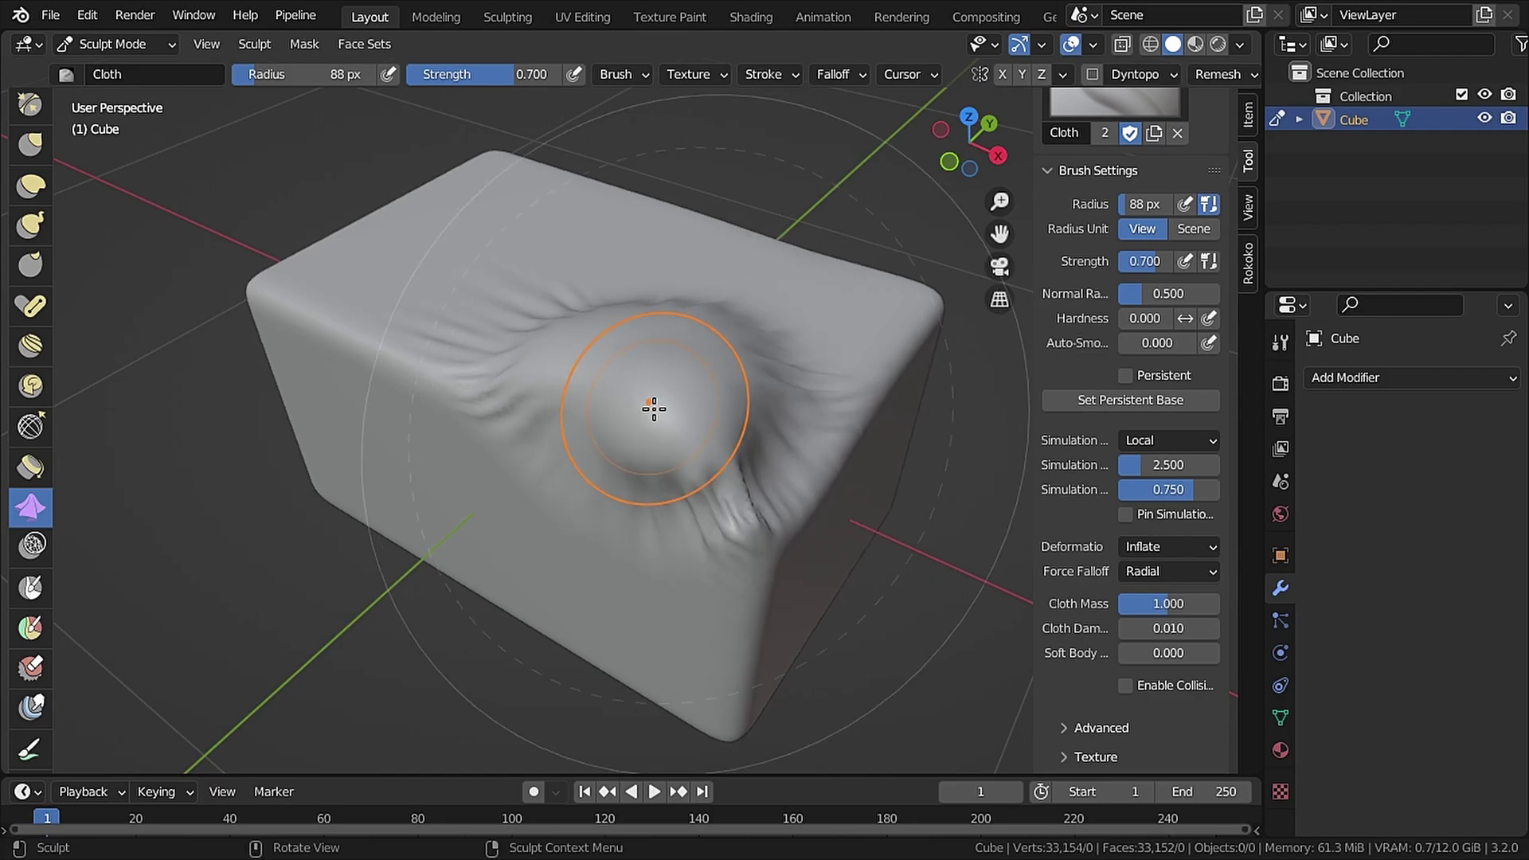
middle_drag(648, 403, 820, 488)
scroll(767, 431, up, 3)
scroll(767, 431, down, 3)
mouse_move(767, 430)
middle_down()
mouse_move(837, 423)
mouse_move(736, 446)
middle_up()
key(ctrl+z)
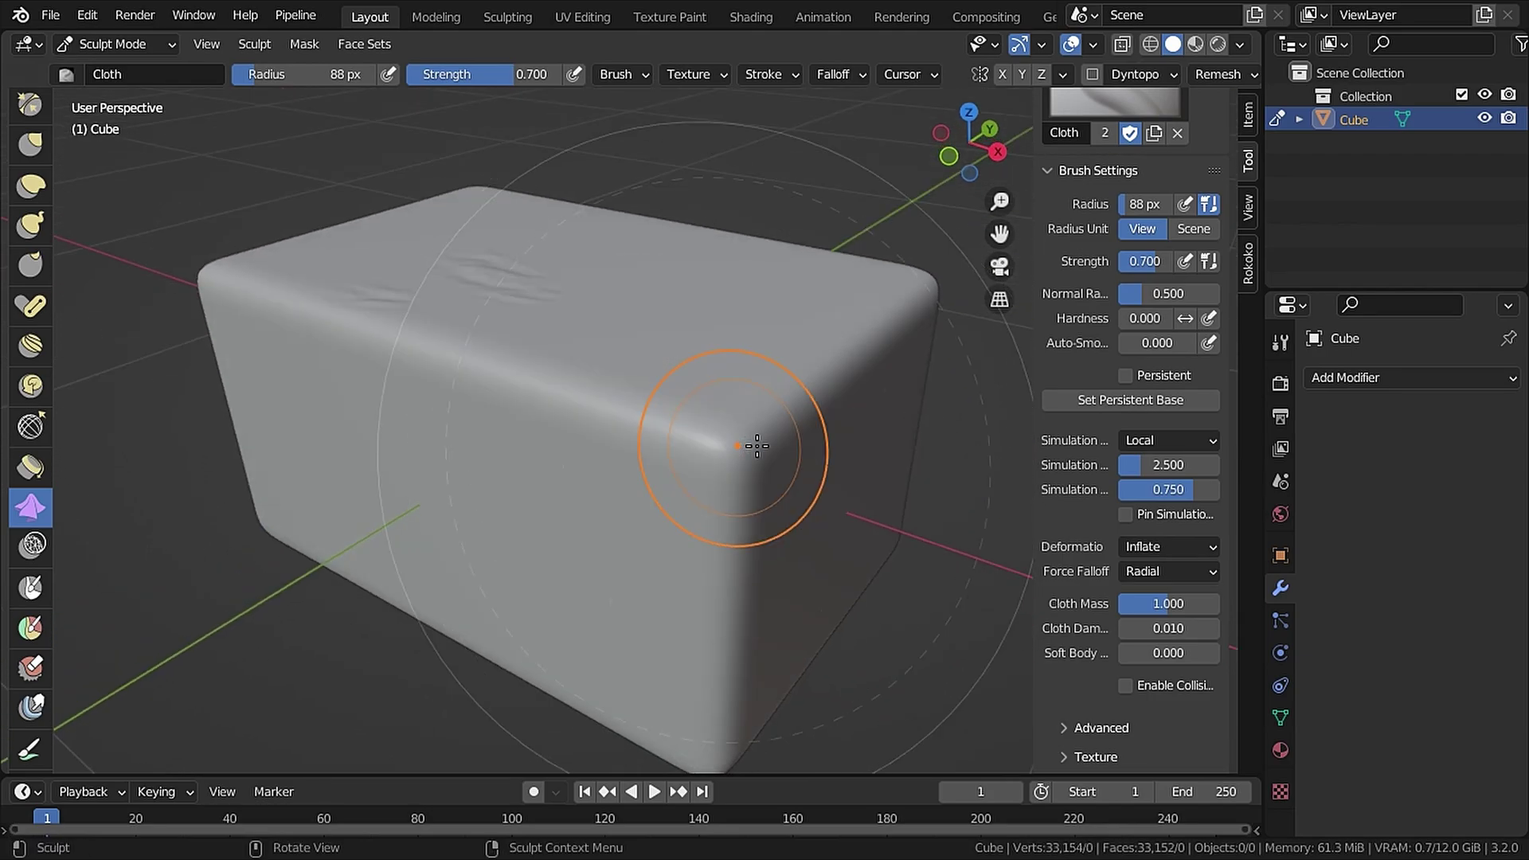
Set deformation to Grab and pull wrinkles at the cube's right corner.
click(1147, 550)
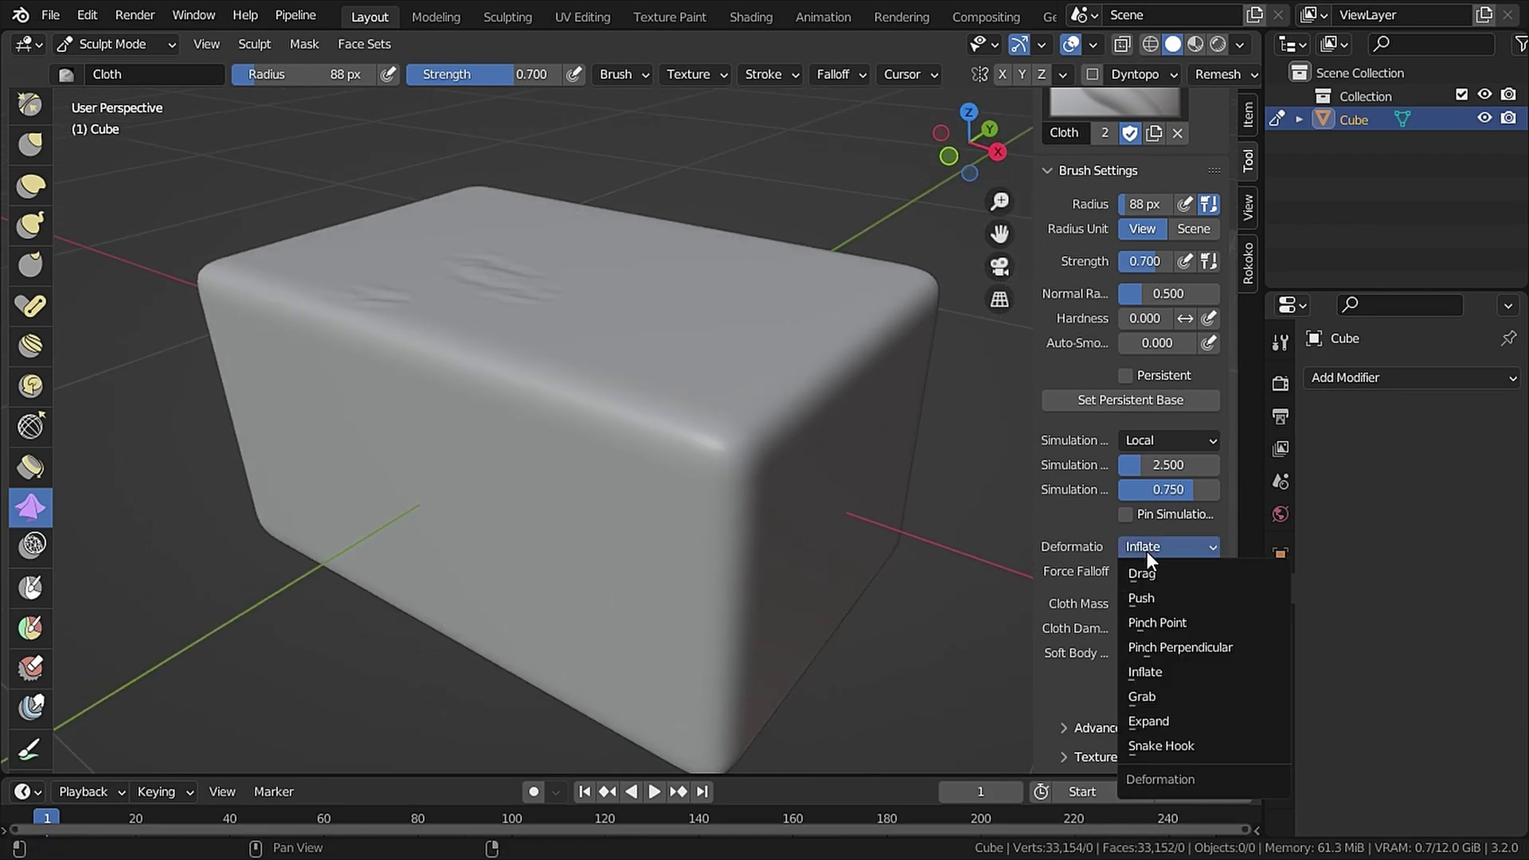
click(1187, 696)
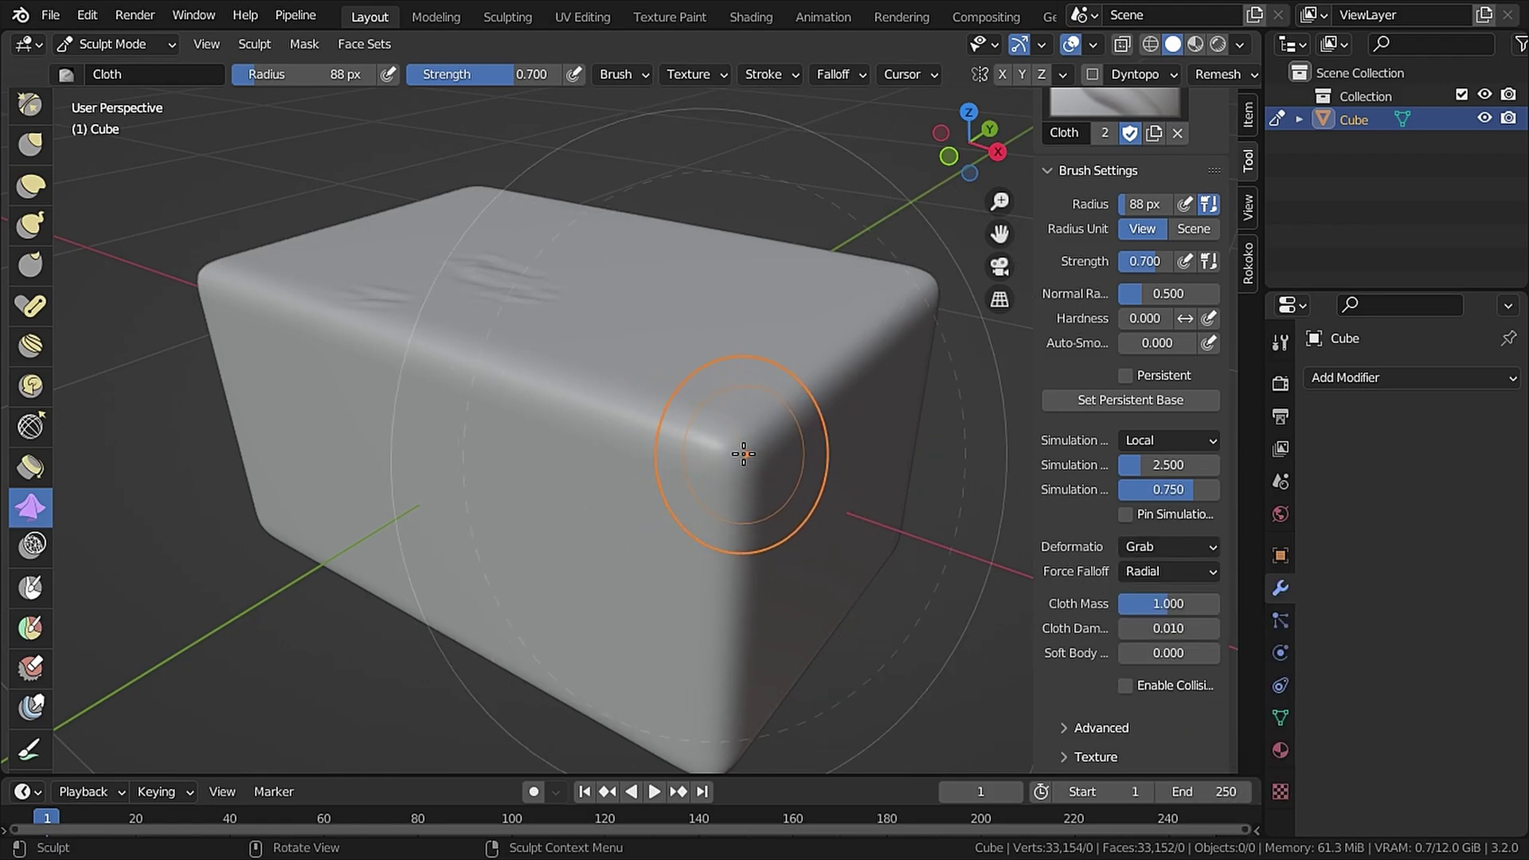
drag(744, 447, 797, 477)
middle_drag(797, 478, 881, 471)
scroll(881, 471, up, 3)
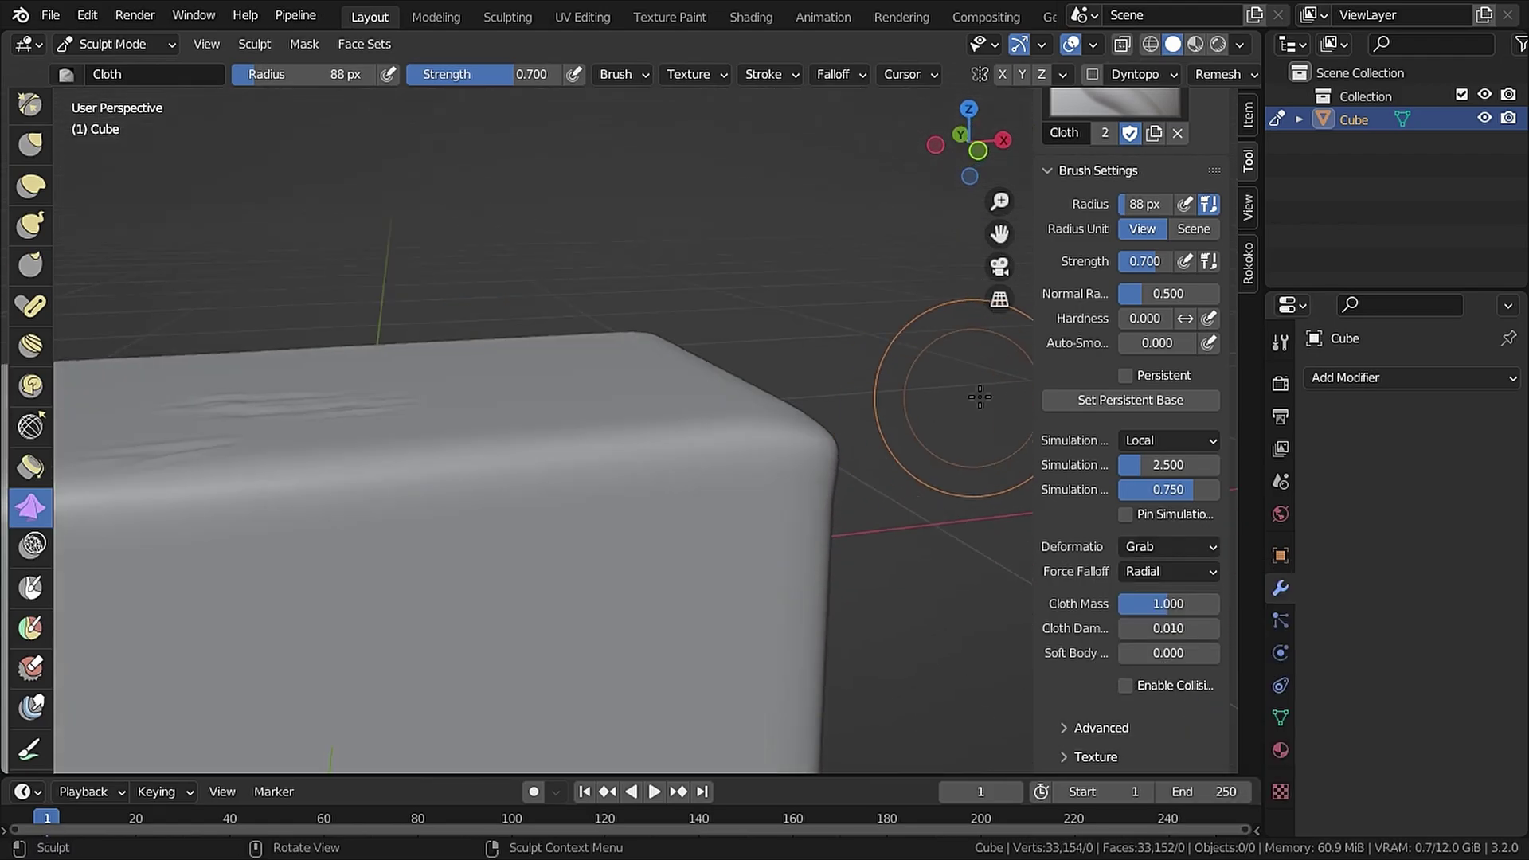
mouse_move(820, 446)
mouse_down()
mouse_move(857, 439)
mouse_move(748, 451)
mouse_move(792, 451)
mouse_up()
Bunch more cloth wrinkles at the corner from a closer view.
scroll(727, 440, down, 2)
mouse_move(792, 450)
middle_down()
mouse_move(727, 441)
mouse_move(838, 470)
mouse_move(680, 440)
mouse_move(693, 526)
middle_up()
scroll(692, 526, up, 3)
drag(703, 424, 666, 443)
middle_drag(666, 444, 649, 430)
scroll(648, 430, up, 2)
mouse_move(597, 451)
mouse_down()
mouse_move(560, 448)
mouse_move(546, 430)
mouse_move(470, 436)
mouse_move(595, 476)
mouse_up()
Pull and reshape wrinkles along the corner edge, then view the whole cube.
mouse_move(595, 476)
middle_down()
mouse_move(368, 581)
mouse_move(587, 444)
middle_up()
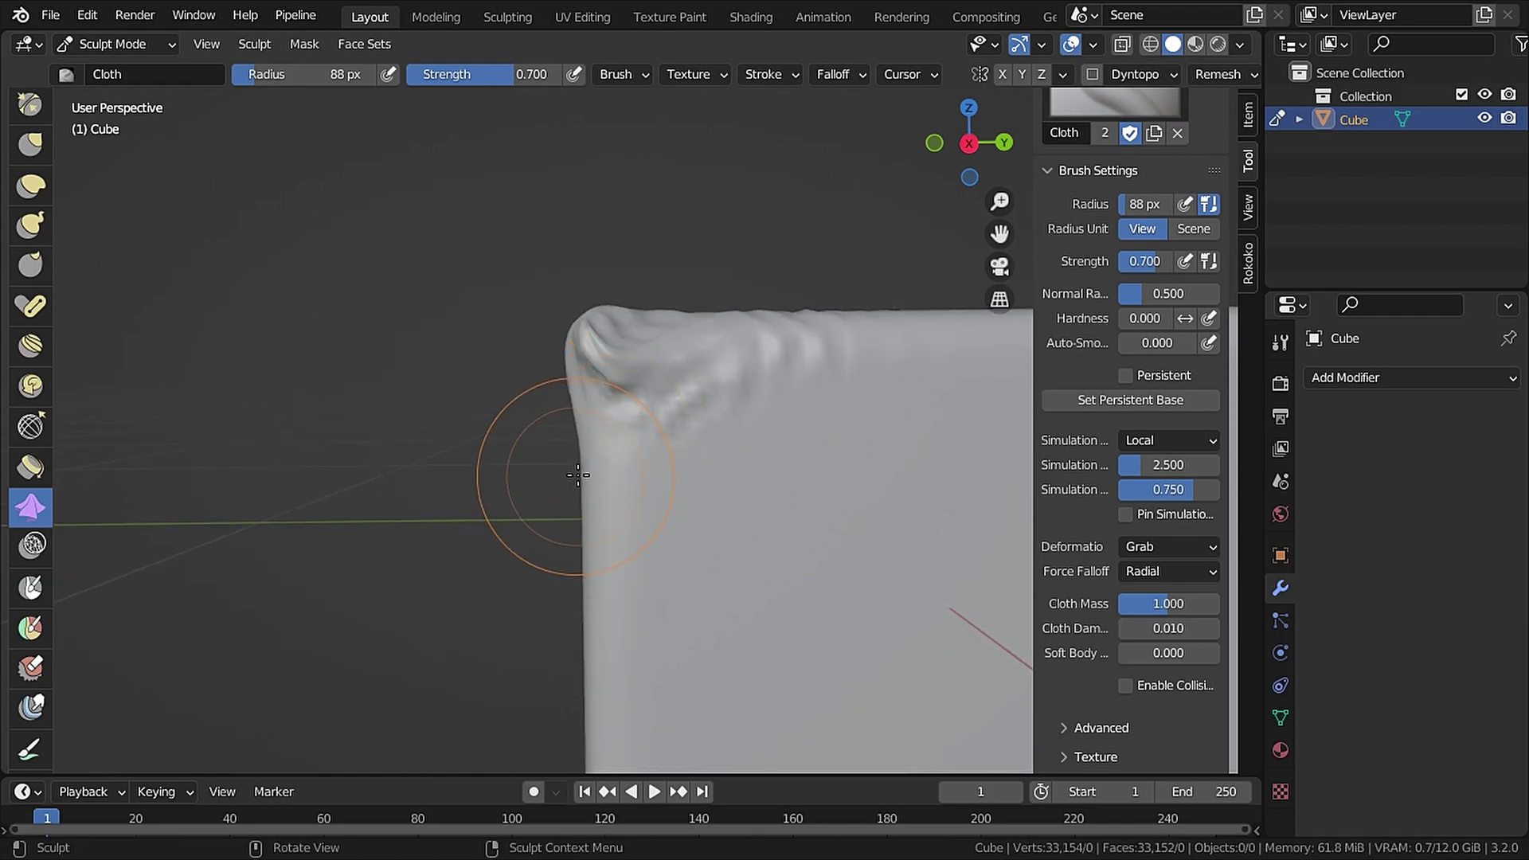
drag(590, 454, 592, 450)
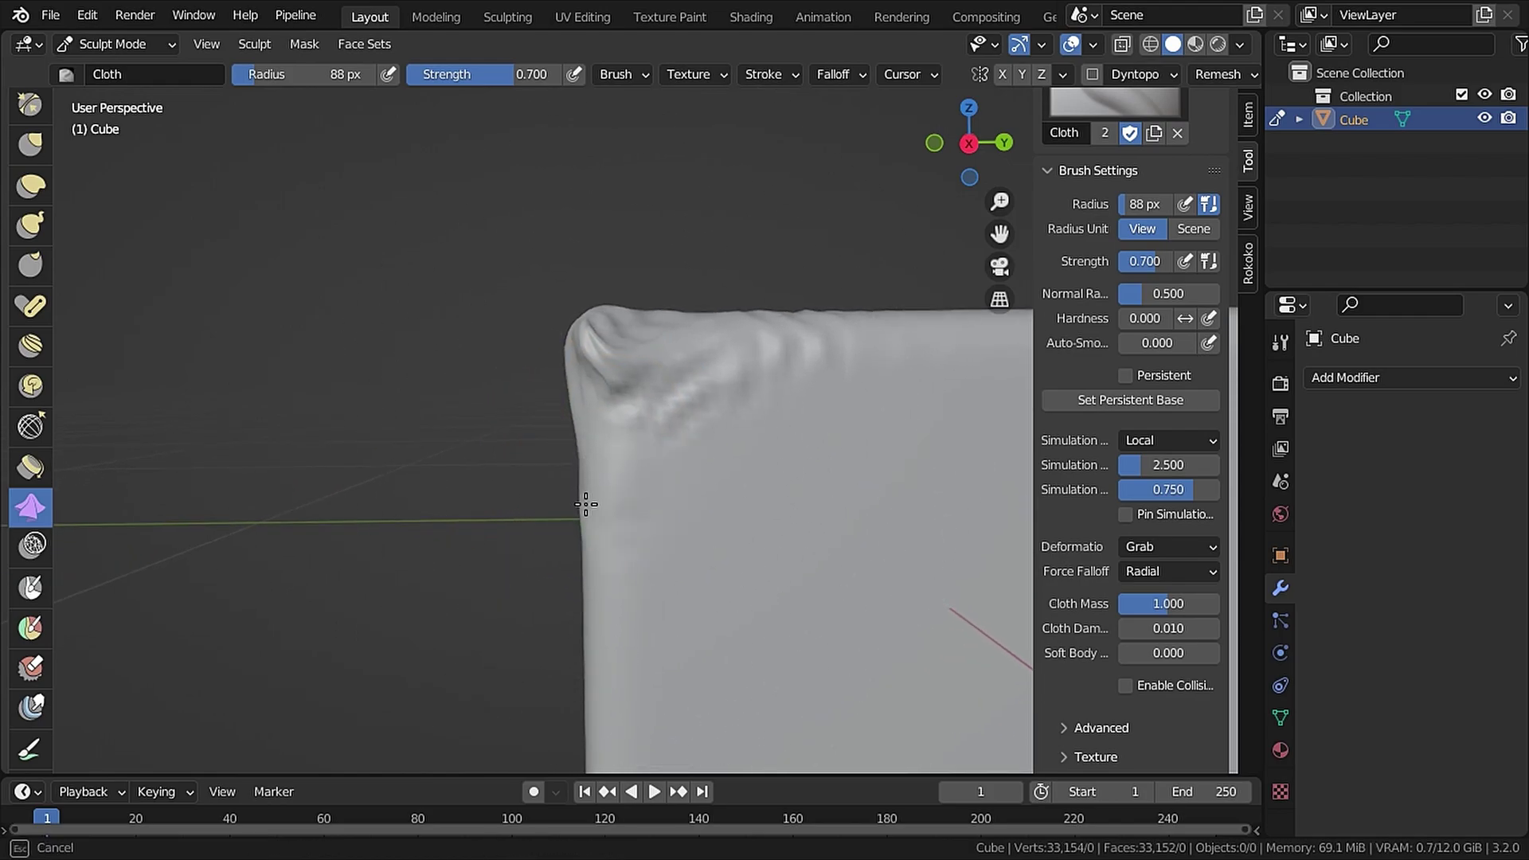
mouse_move(586, 504)
mouse_down()
mouse_move(591, 427)
mouse_move(587, 454)
mouse_move(589, 441)
mouse_up()
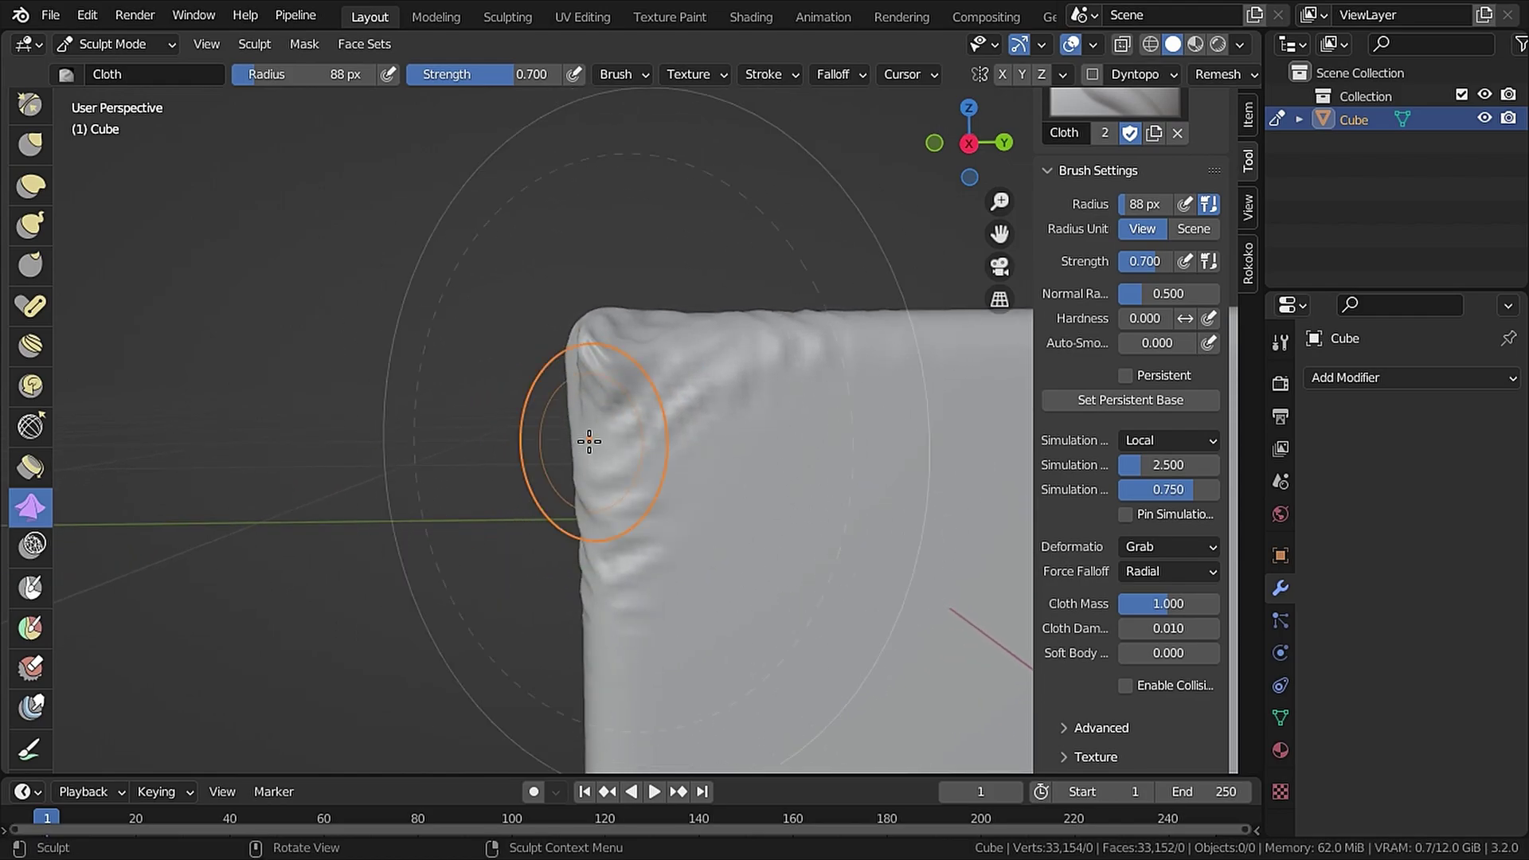
scroll(589, 441, down, 4)
middle_drag(608, 342, 968, 599)
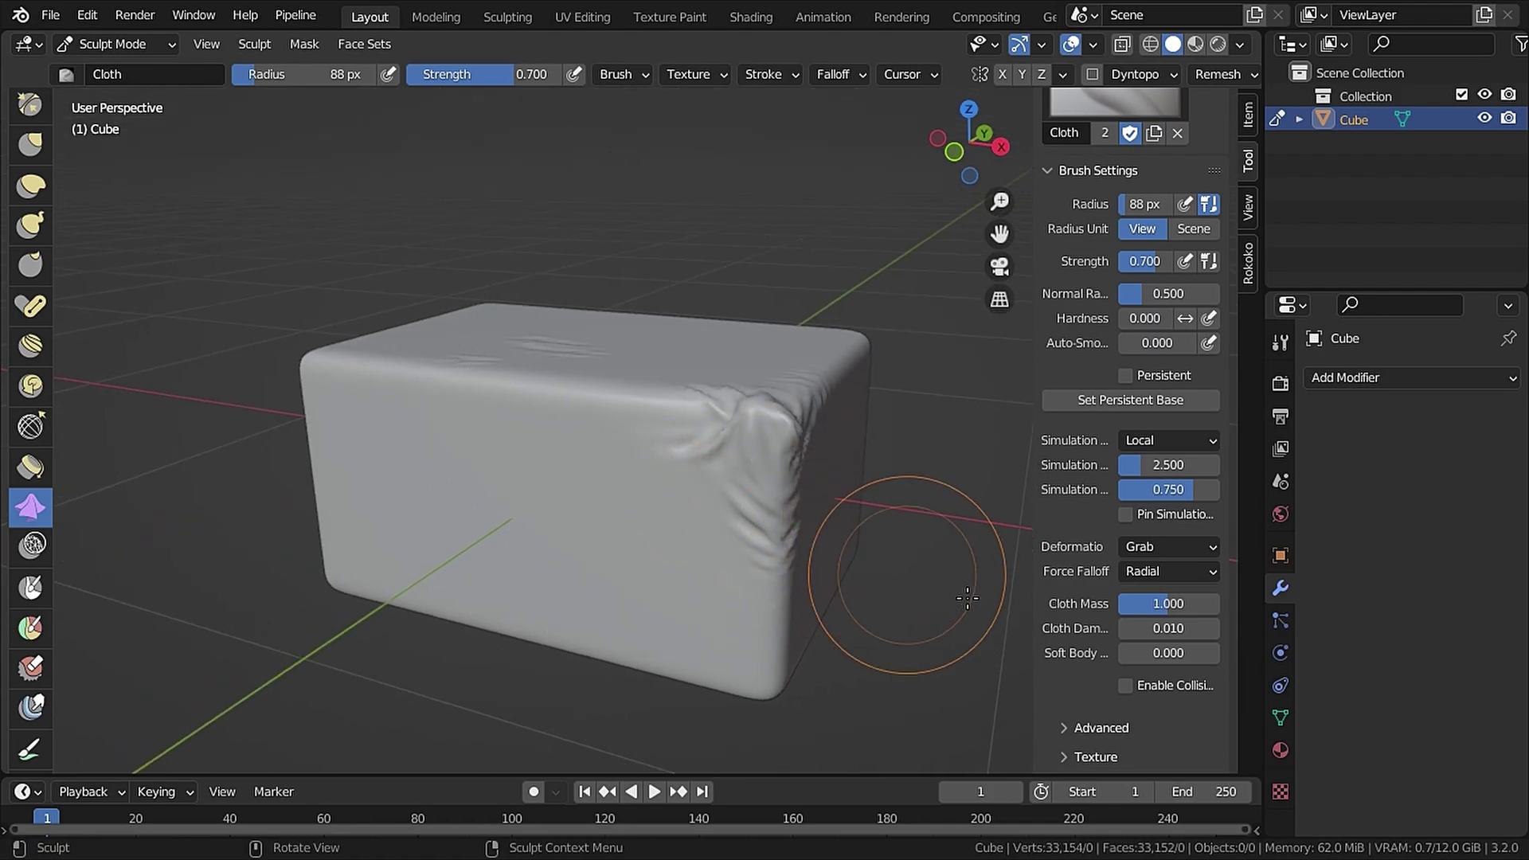
click(1173, 546)
Choose Expand deformation, shrink the brush radius to 50 px, and undo a front-face test.
click(1169, 717)
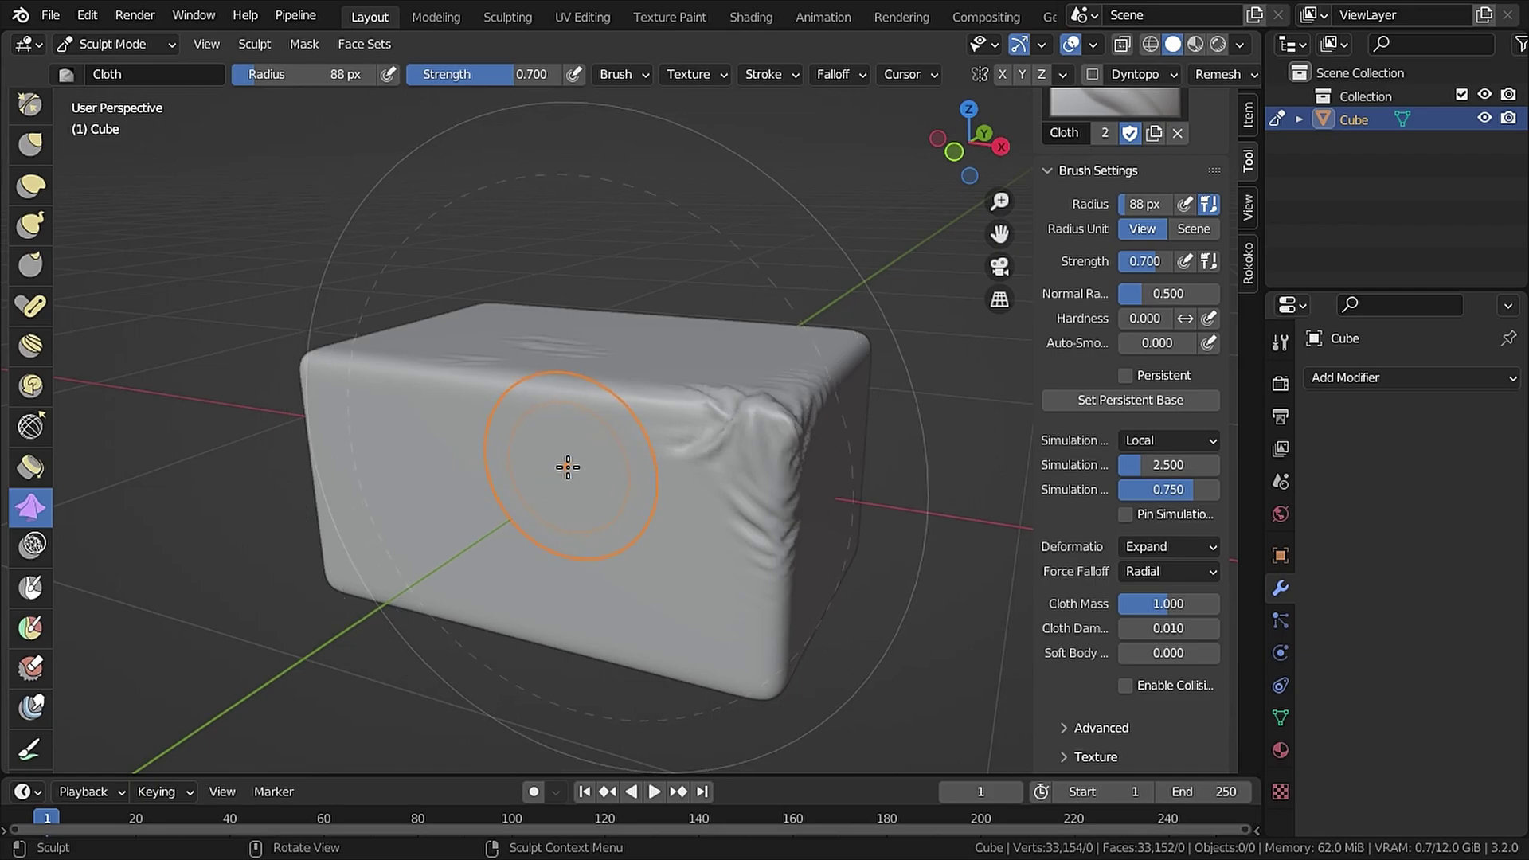
key(f)
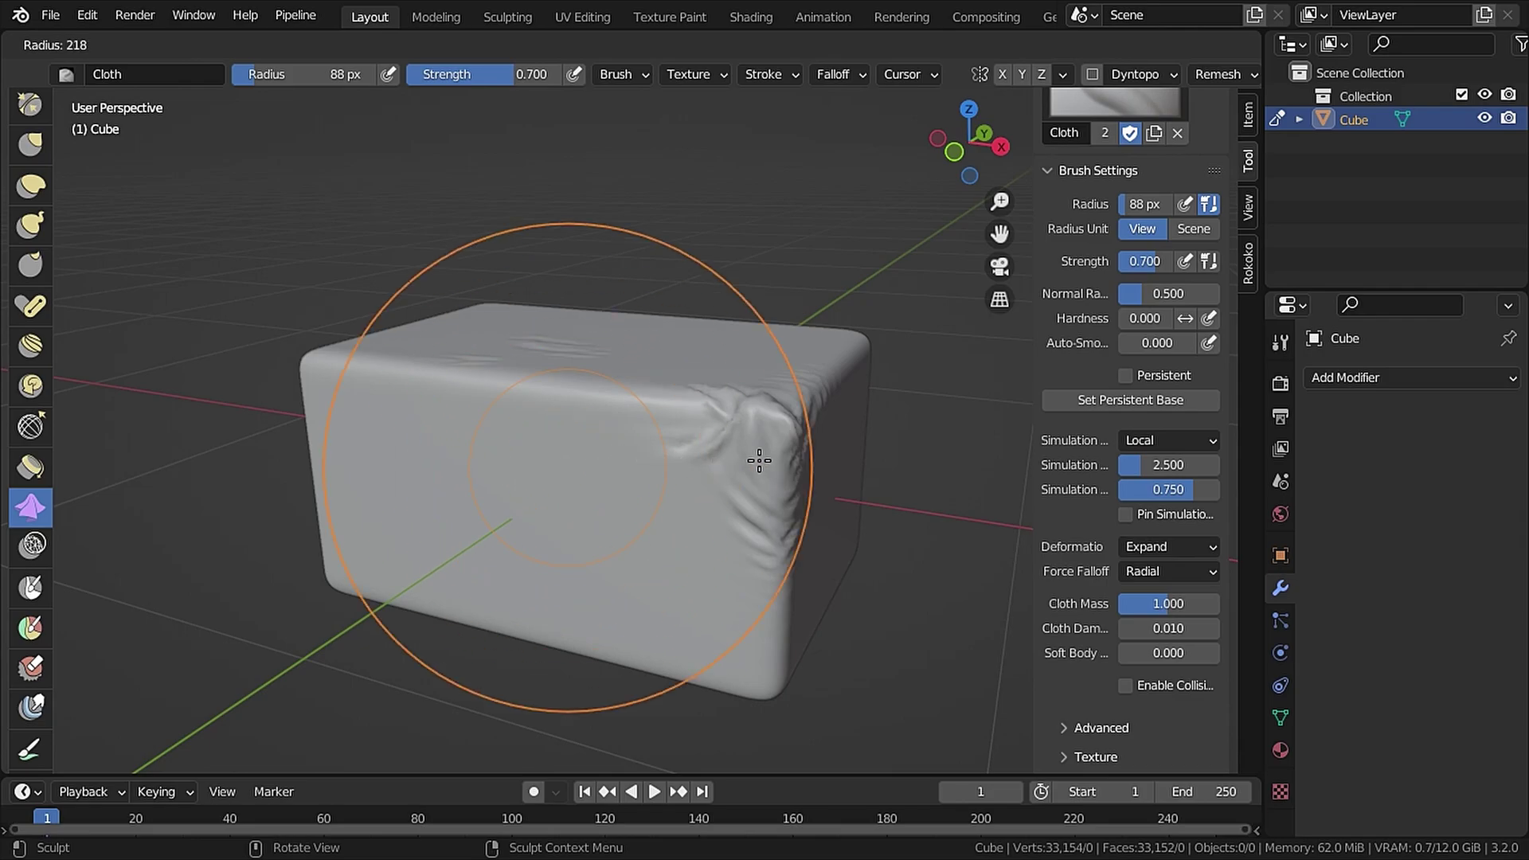
click(523, 502)
scroll(449, 437, up, 3)
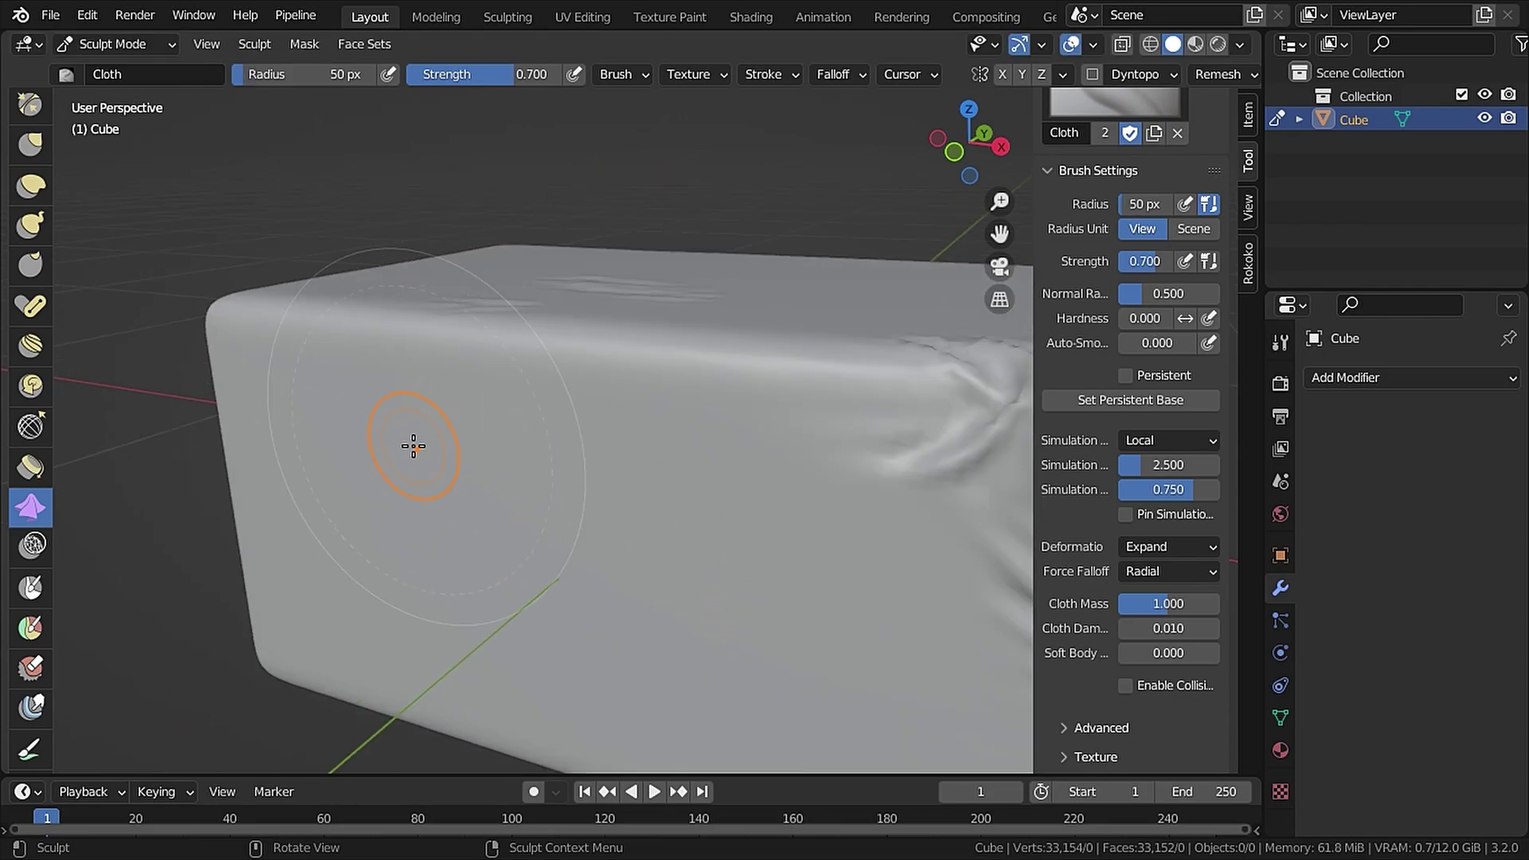
mouse_move(400, 479)
mouse_down()
mouse_move(420, 406)
mouse_move(495, 406)
mouse_move(375, 489)
mouse_move(450, 497)
mouse_move(495, 355)
mouse_move(450, 390)
mouse_move(545, 387)
mouse_up()
key(ctrl+z)
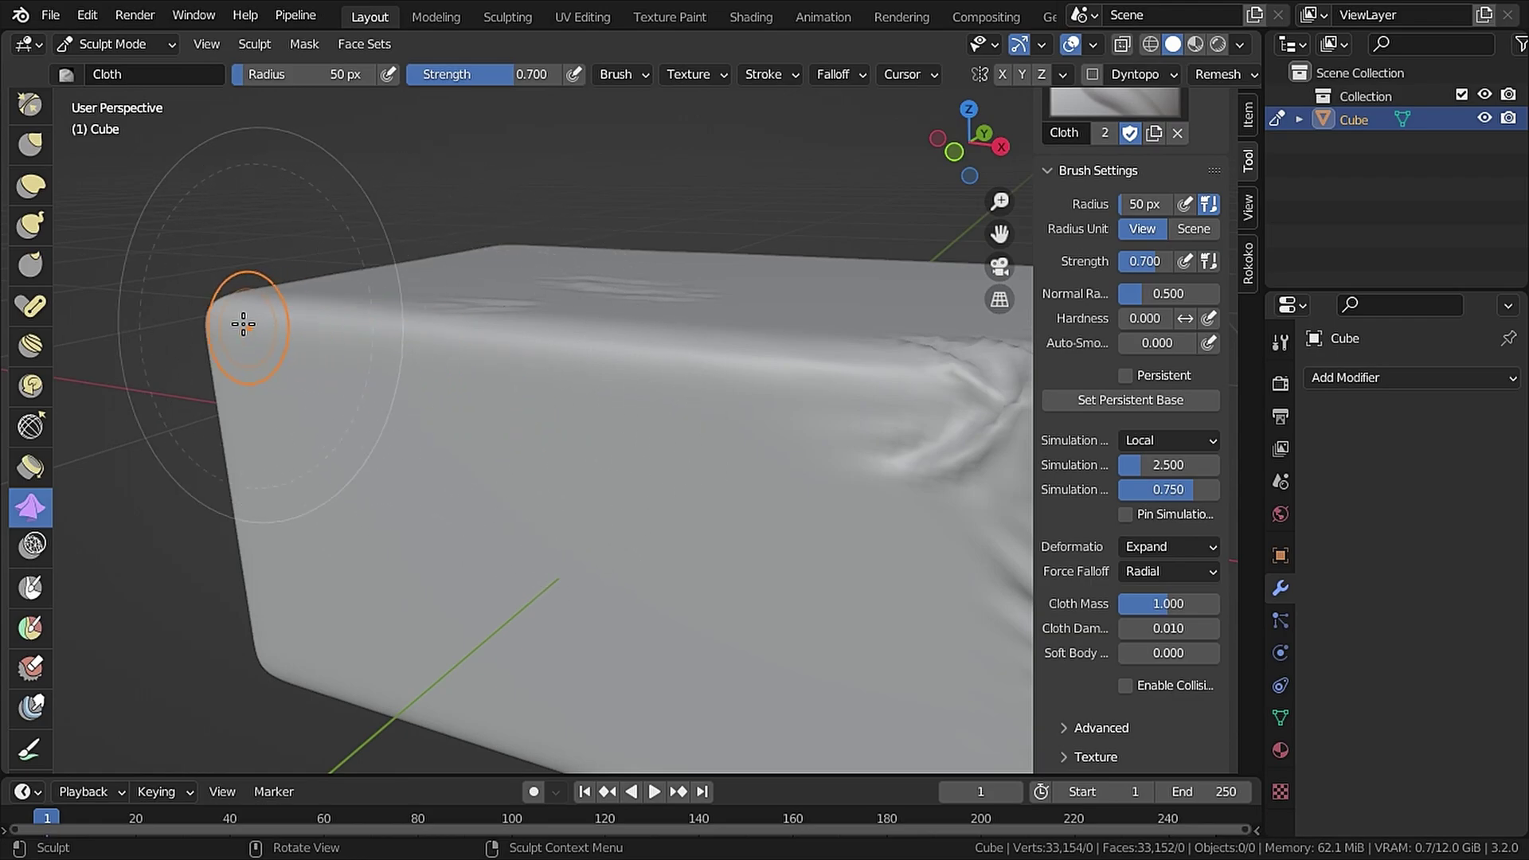
Crumple the cube's top-left corner, left edge and left face into cloth folds.
mouse_move(222, 308)
middle_down()
mouse_move(317, 323)
mouse_move(307, 350)
middle_up()
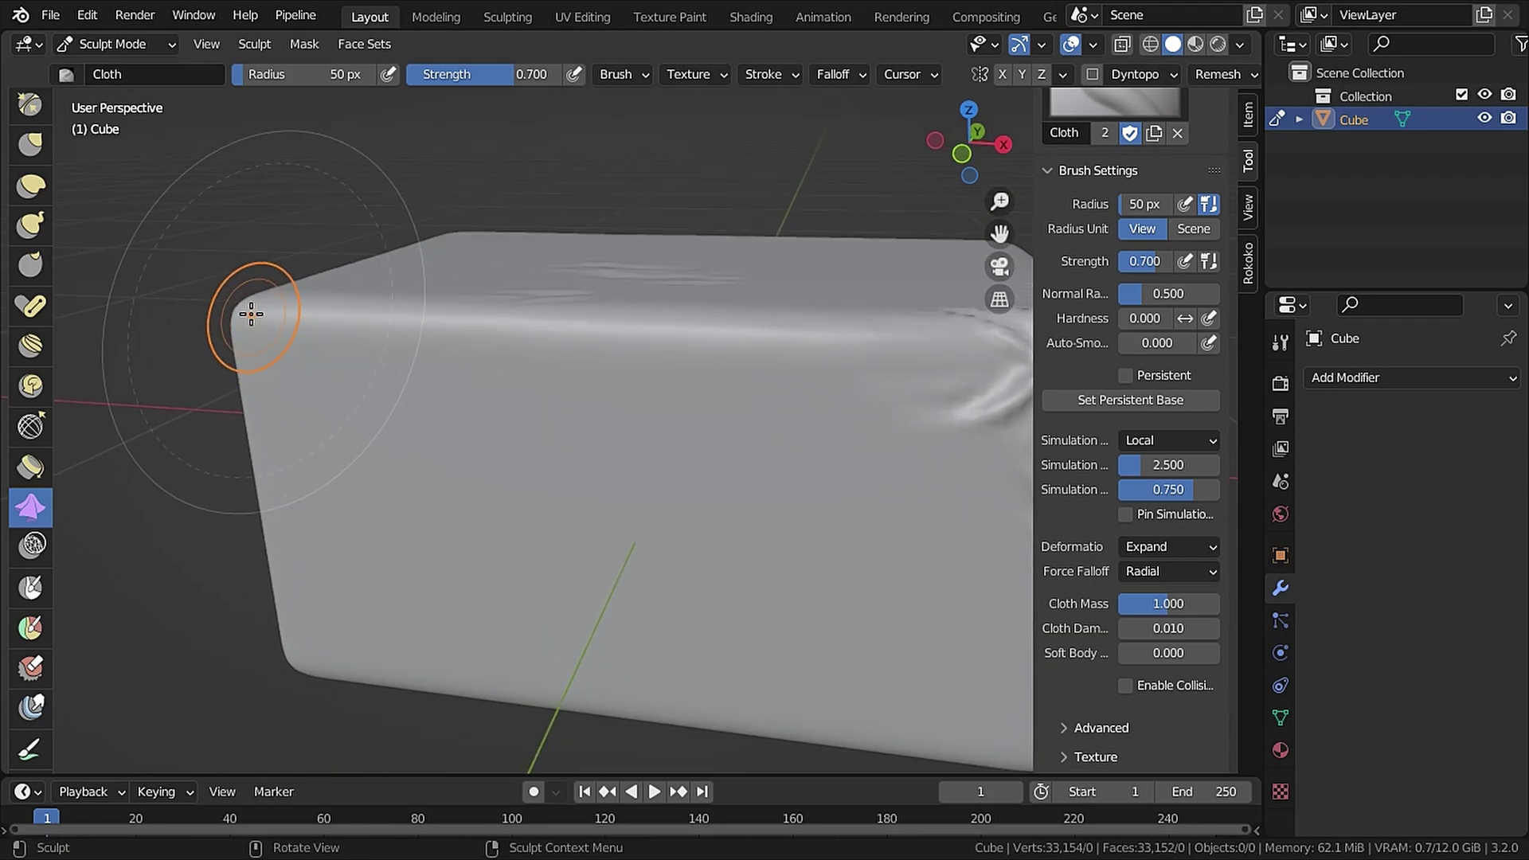
mouse_move(249, 314)
mouse_down()
mouse_move(220, 324)
mouse_move(249, 307)
mouse_move(332, 334)
mouse_up()
mouse_move(240, 391)
mouse_down()
mouse_move(256, 416)
mouse_move(239, 403)
mouse_up()
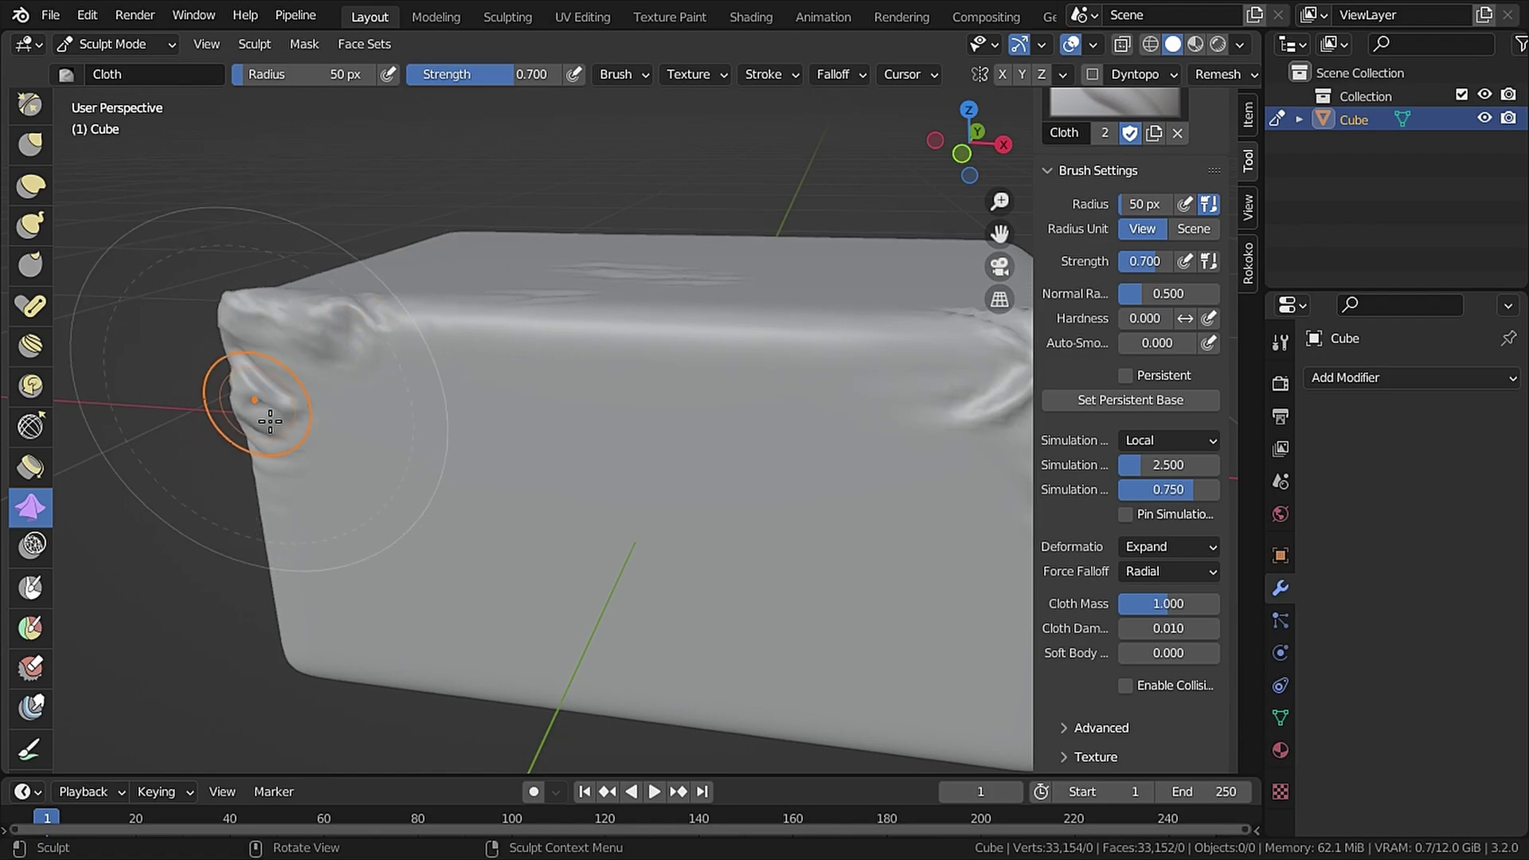
mouse_move(239, 403)
middle_down()
mouse_move(454, 403)
mouse_move(199, 321)
middle_up()
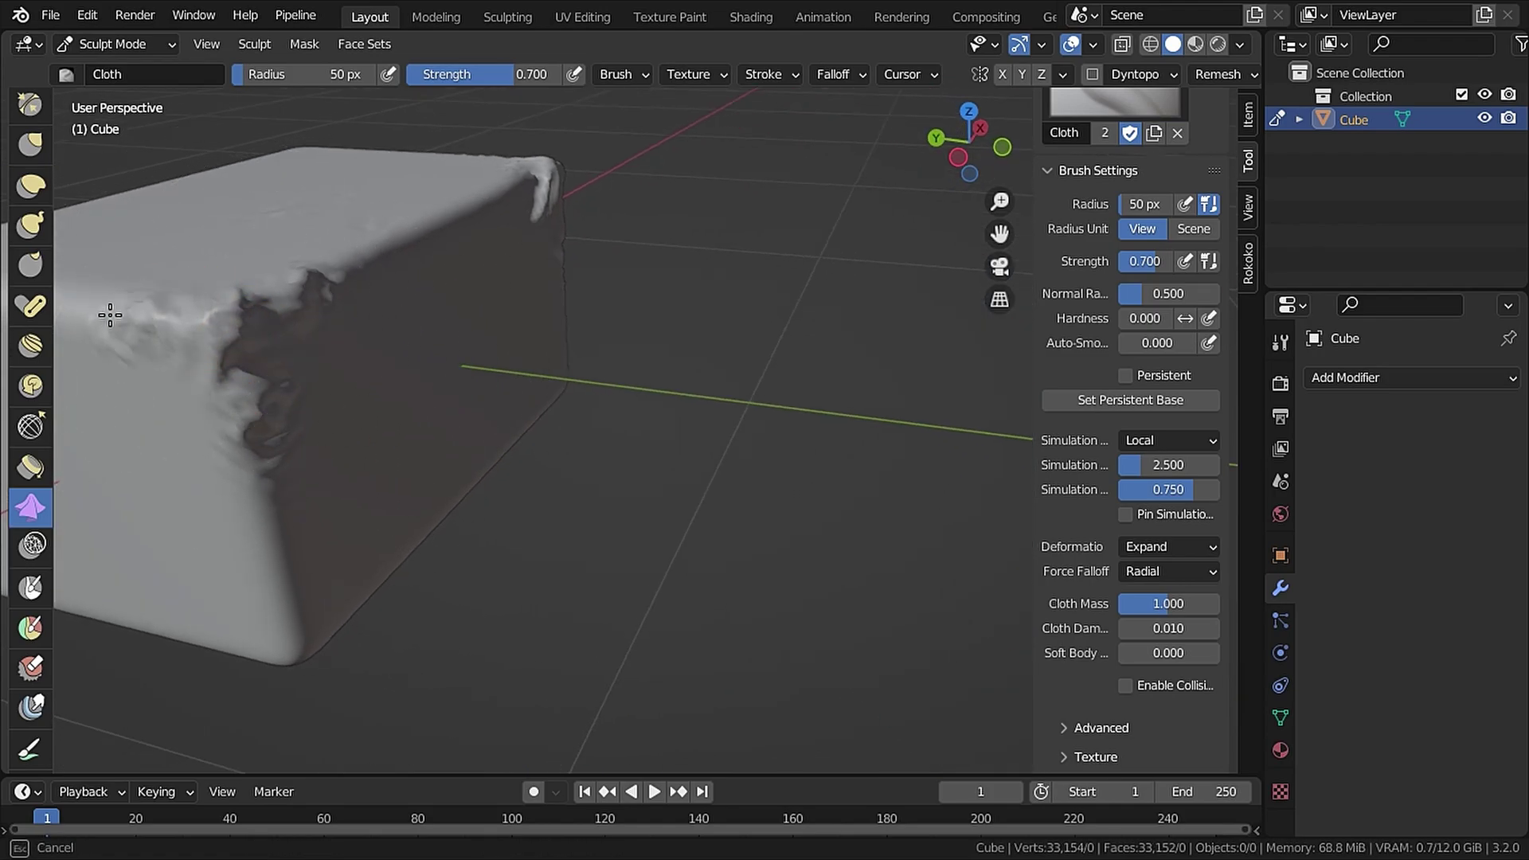
mouse_move(109, 314)
mouse_down()
mouse_move(182, 438)
mouse_move(195, 395)
mouse_move(219, 426)
mouse_up()
mouse_move(219, 427)
middle_down()
mouse_move(297, 512)
mouse_move(351, 434)
mouse_move(388, 479)
middle_up()
scroll(526, 430, down, 5)
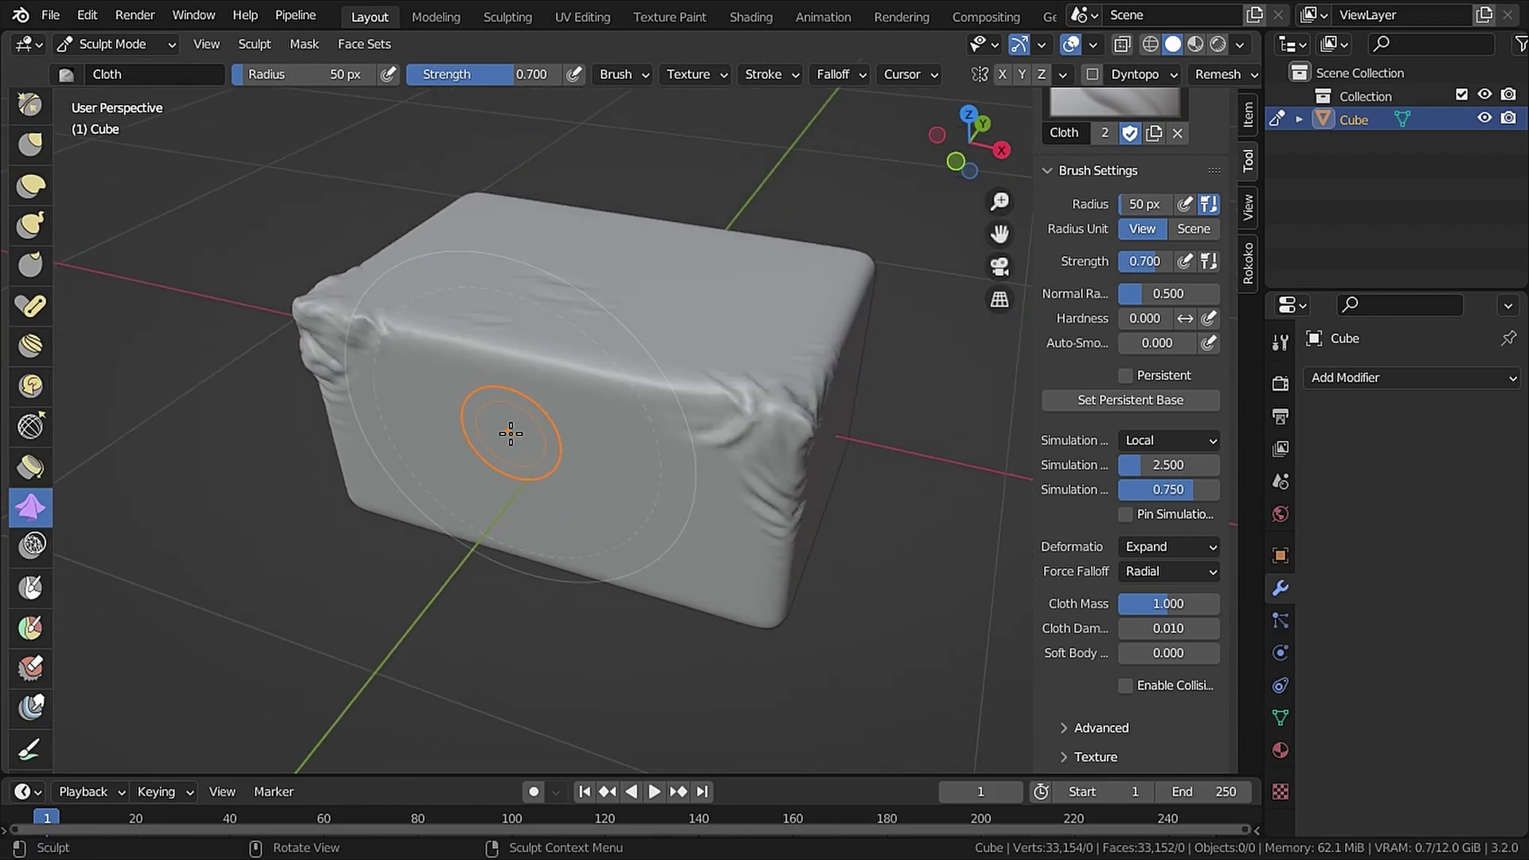
middle_drag(505, 437, 512, 386)
Set the Cloth brush deformation to Snake Hook with strength 1.000.
click(1180, 546)
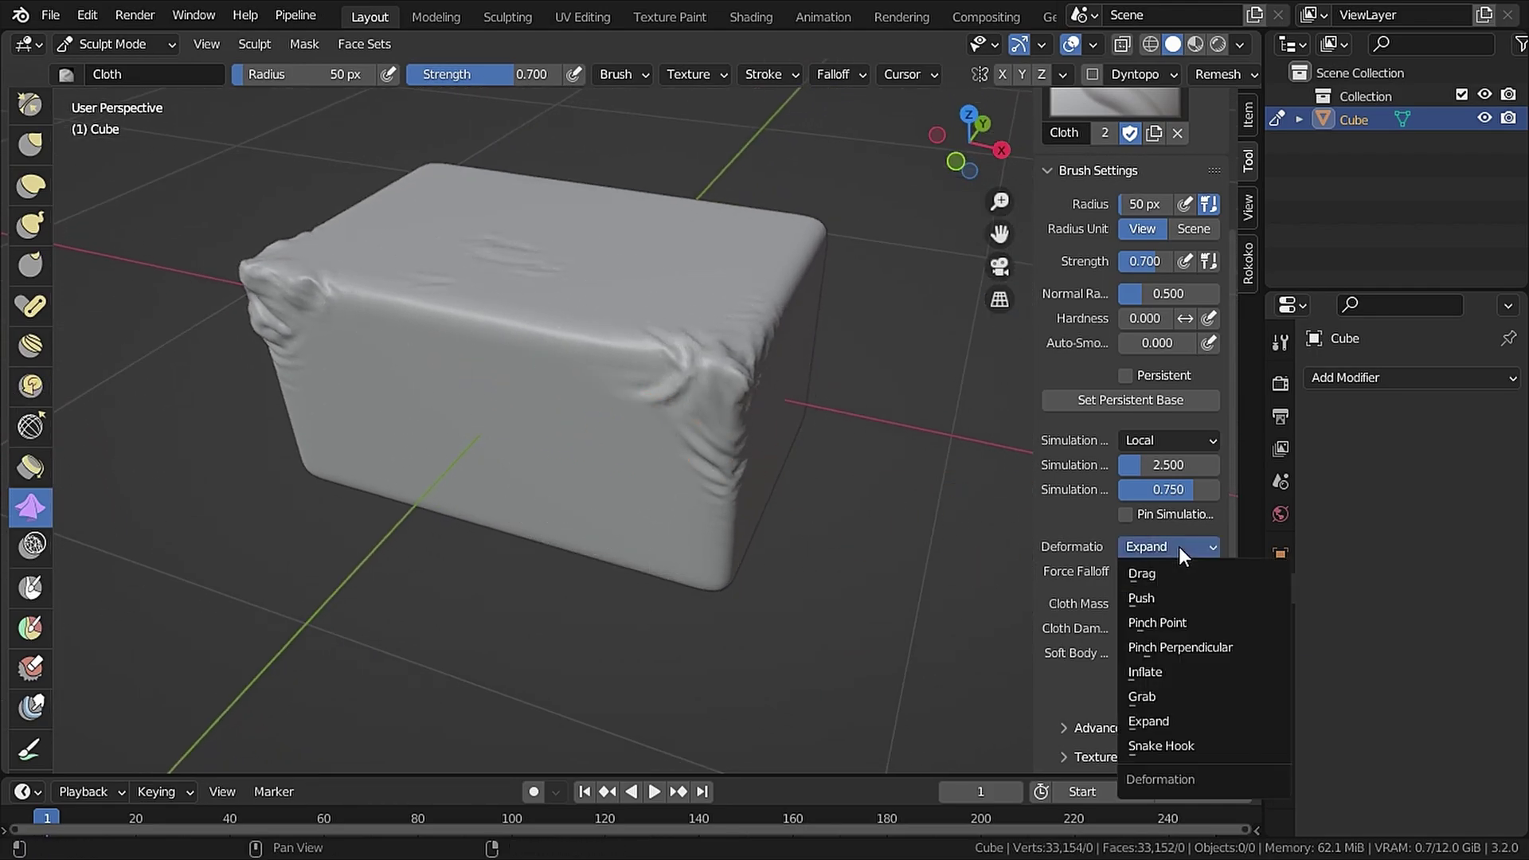
click(1179, 744)
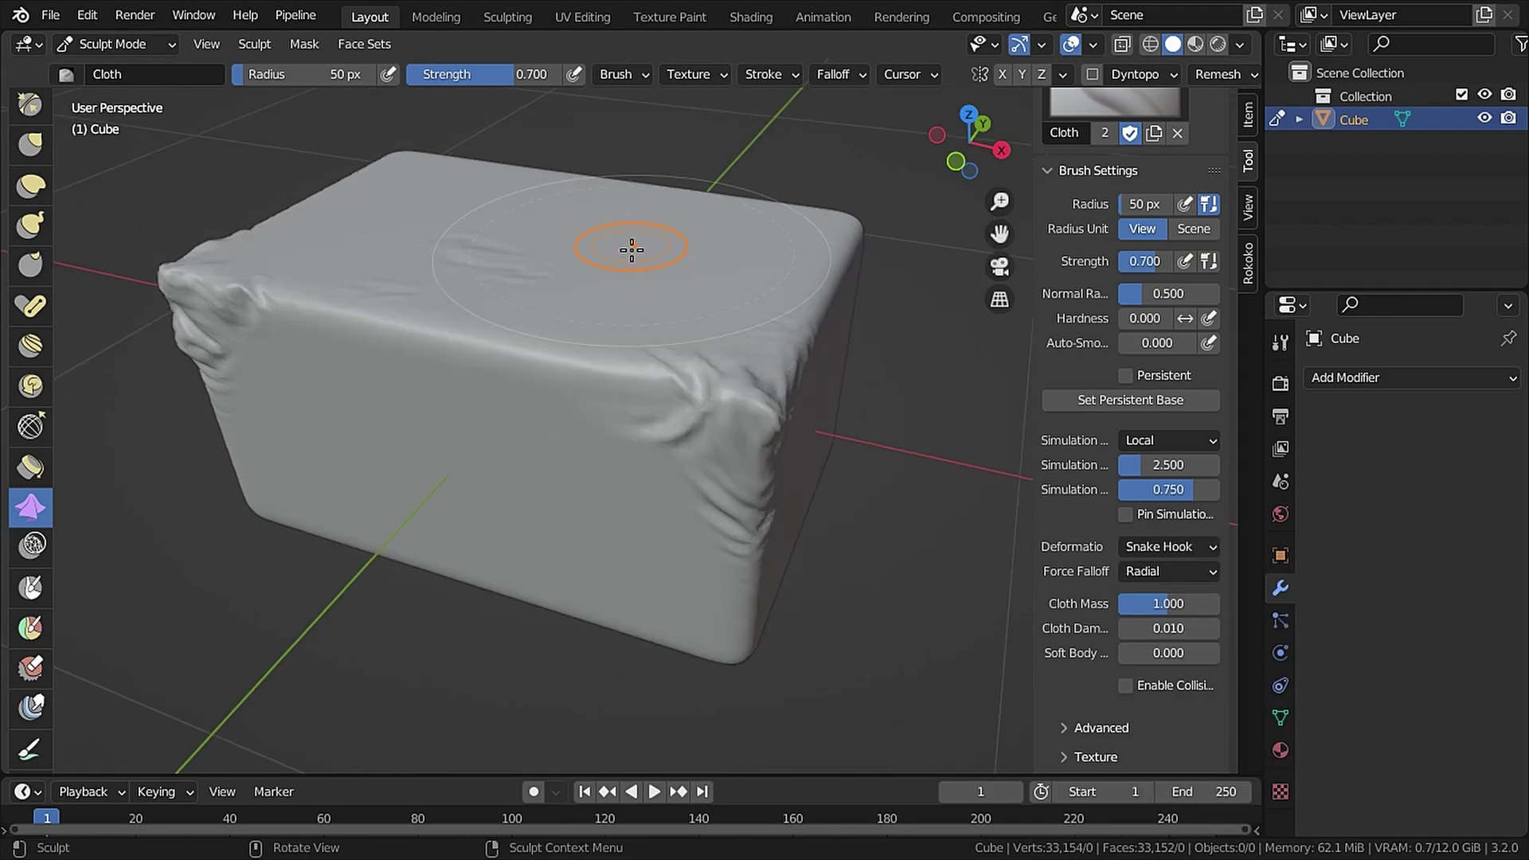
middle_drag(633, 250, 682, 352)
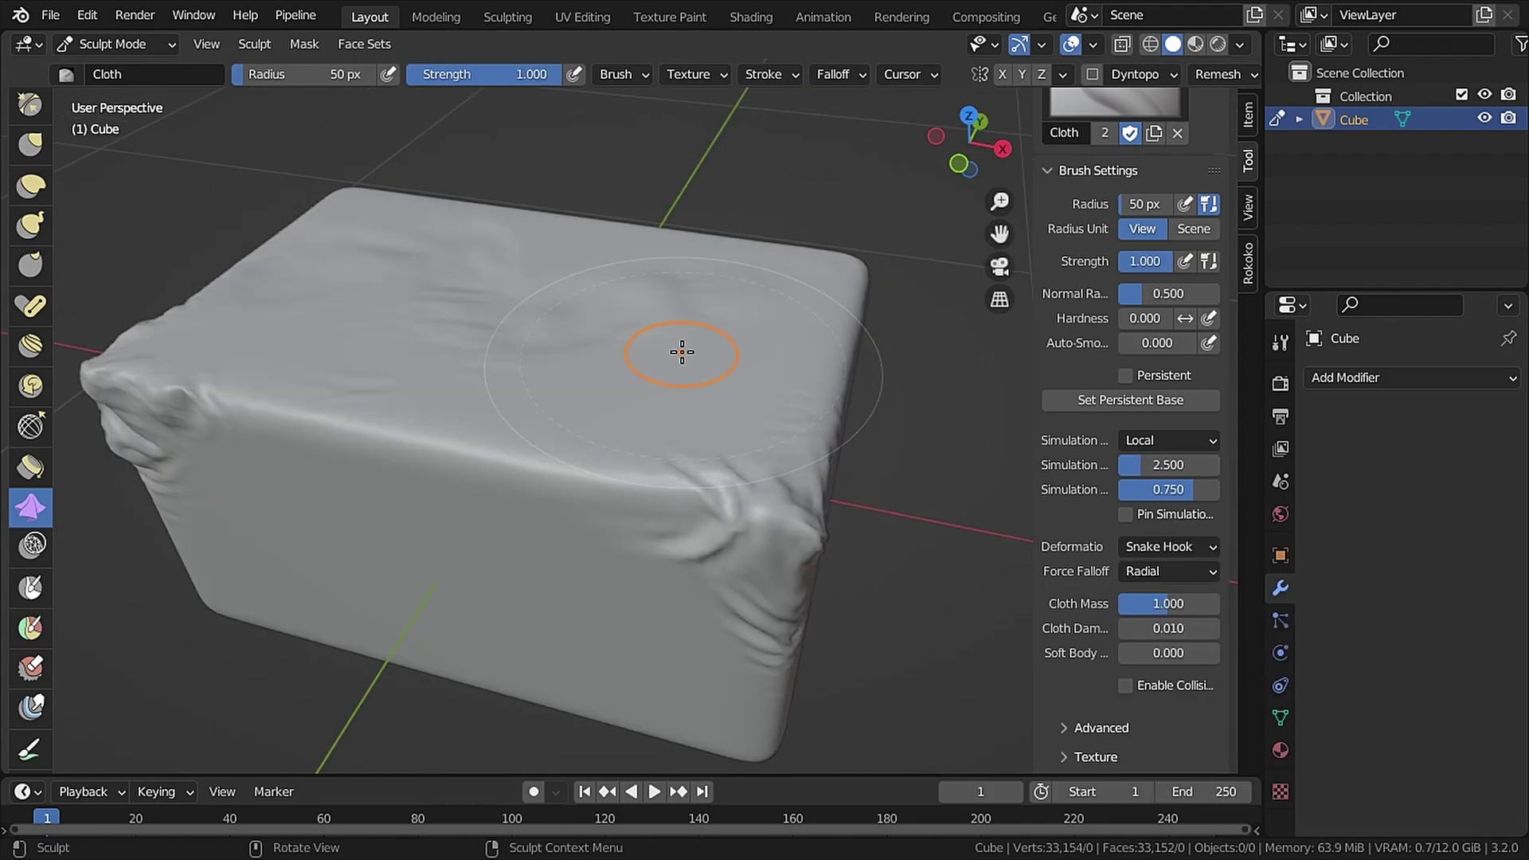
Pull Snake Hook wrinkles across the box's top and front edge, then select the Smooth brush.
mouse_move(693, 351)
mouse_down()
mouse_move(661, 363)
mouse_move(669, 386)
mouse_move(765, 341)
mouse_move(736, 374)
mouse_move(772, 363)
mouse_move(498, 389)
mouse_move(544, 379)
mouse_move(494, 343)
mouse_move(303, 333)
mouse_move(363, 299)
mouse_move(484, 346)
mouse_move(430, 317)
mouse_move(351, 325)
mouse_move(434, 291)
mouse_move(431, 329)
mouse_move(342, 405)
mouse_move(465, 309)
mouse_up()
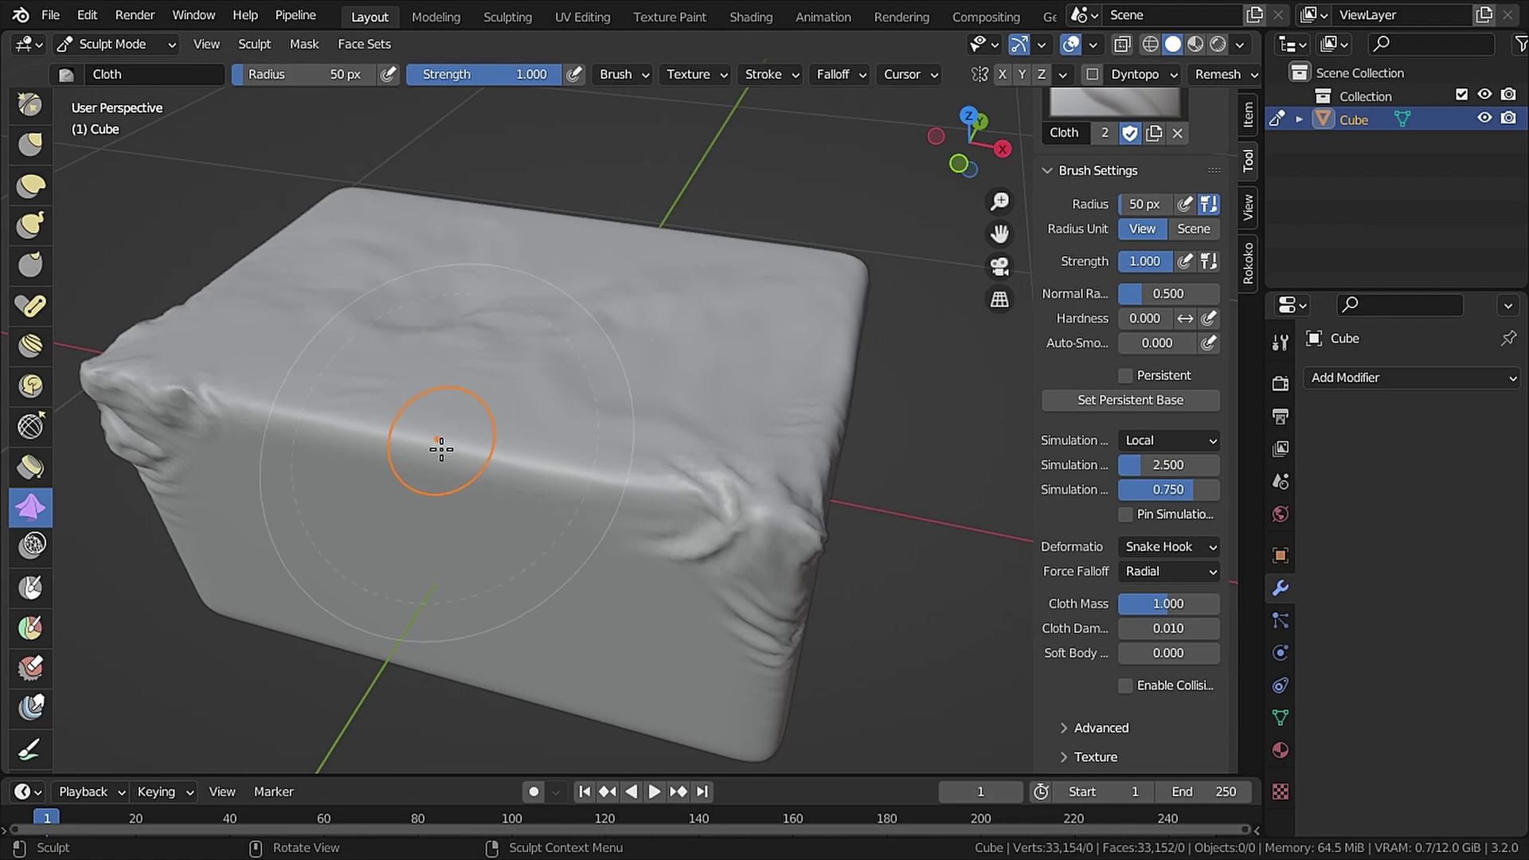
drag(438, 444, 422, 459)
drag(423, 459, 406, 451)
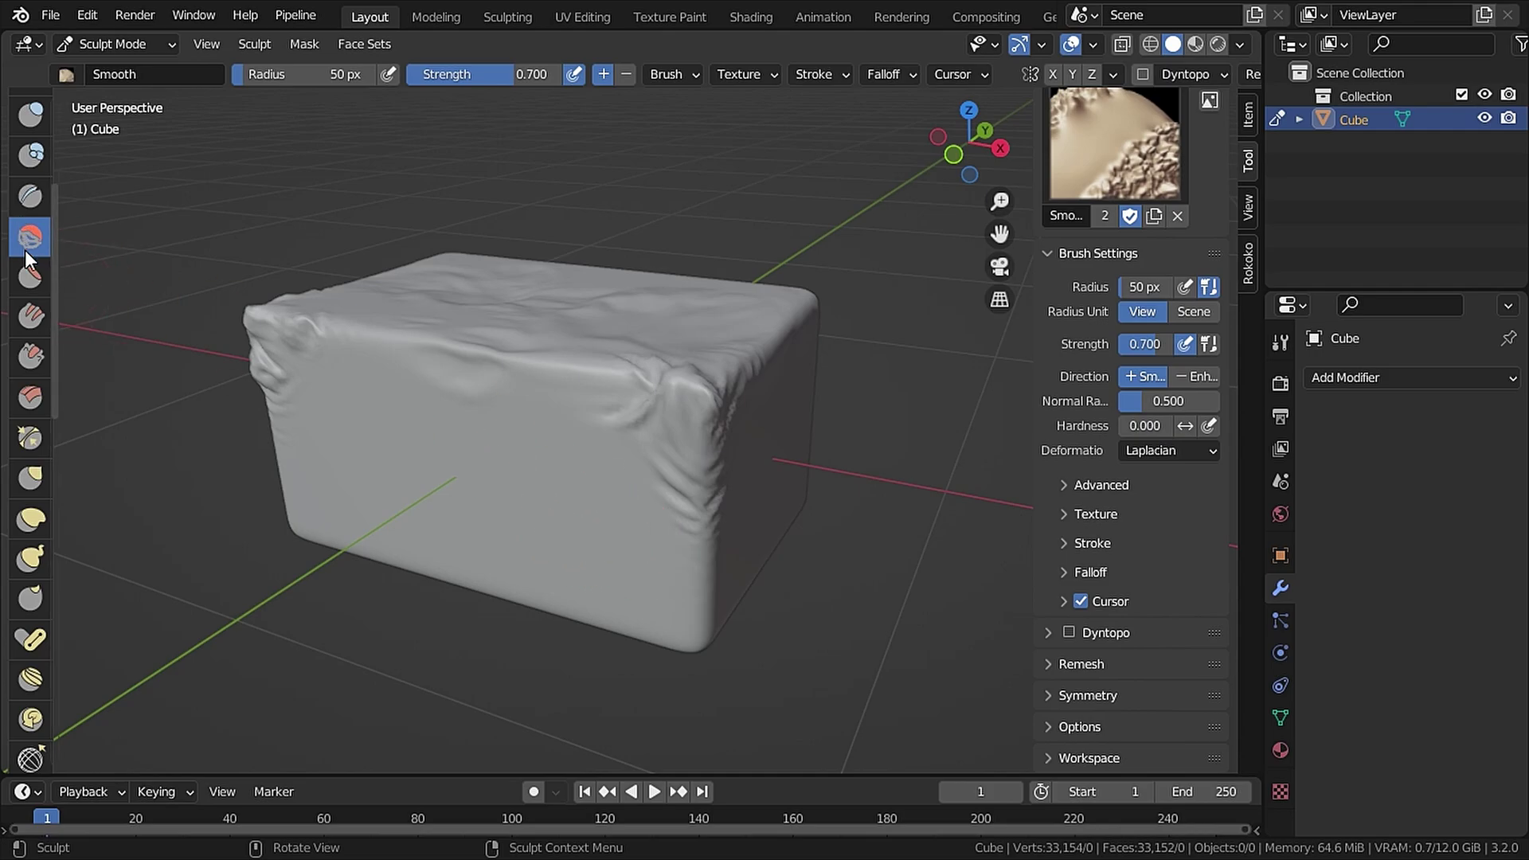
Smooth the wrinkles along the vertical corner and the bump on the upper corner.
scroll(27, 247, up, 5)
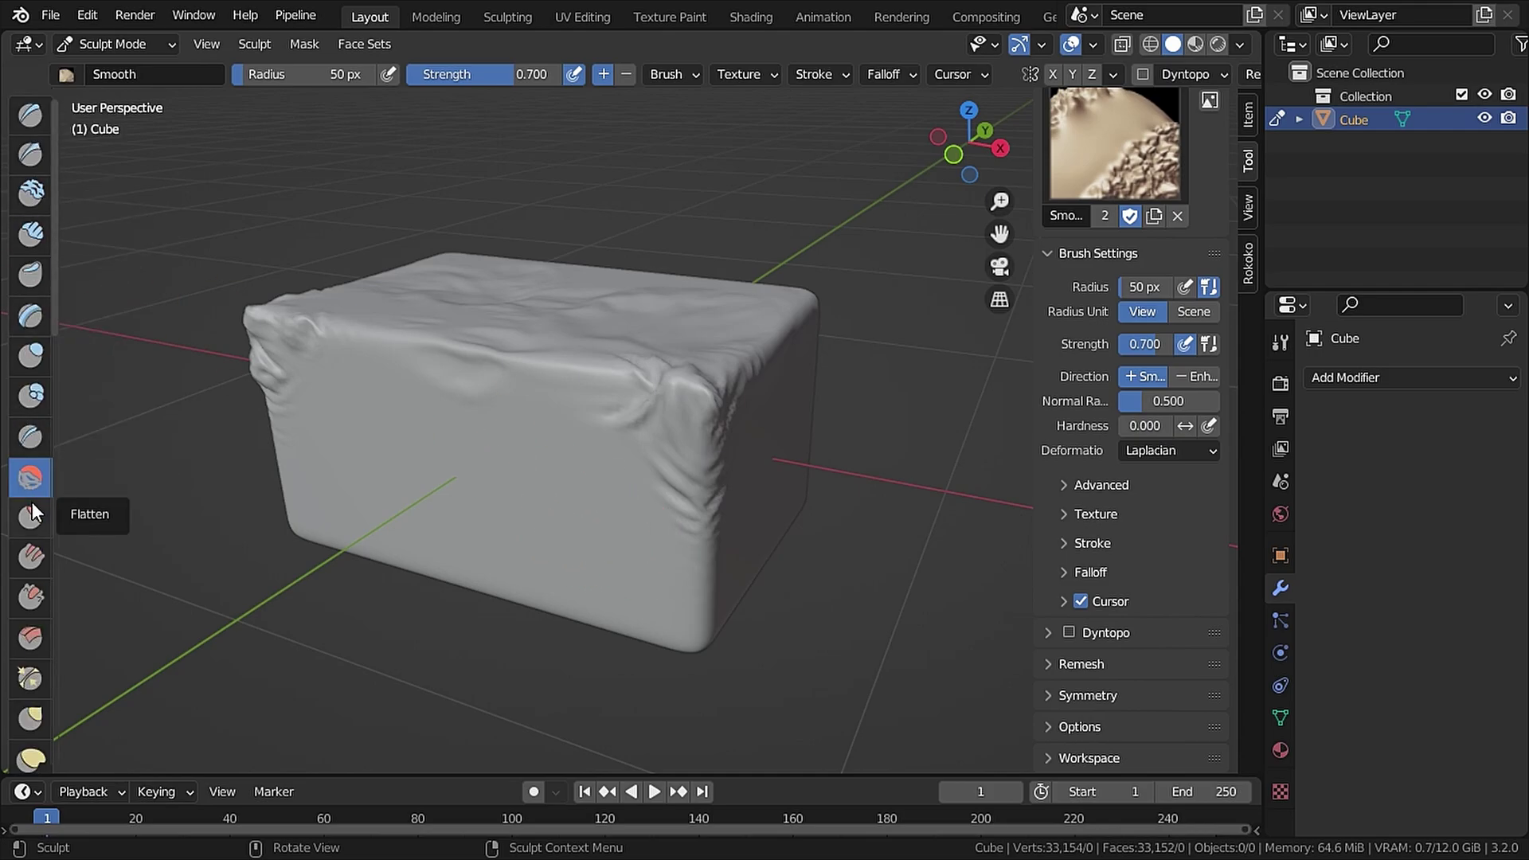
scroll(646, 418, up, 3)
mouse_move(656, 454)
ctrl+middle_down()
mouse_move(581, 343)
mouse_move(629, 369)
ctrl+middle_up()
mouse_move(628, 369)
mouse_down()
mouse_move(638, 351)
mouse_move(696, 414)
mouse_move(666, 157)
mouse_move(566, 260)
mouse_move(529, 207)
mouse_move(636, 478)
mouse_up()
middle_drag(635, 478, 659, 427)
mouse_move(658, 427)
mouse_down()
mouse_move(630, 451)
mouse_move(720, 399)
mouse_move(740, 430)
mouse_up()
Smooth the folds along the cube's left edge from the bottom up.
mouse_move(741, 430)
middle_down()
mouse_move(788, 536)
mouse_move(775, 605)
mouse_move(760, 546)
mouse_move(502, 318)
mouse_move(440, 327)
mouse_move(533, 301)
mouse_move(505, 311)
middle_up()
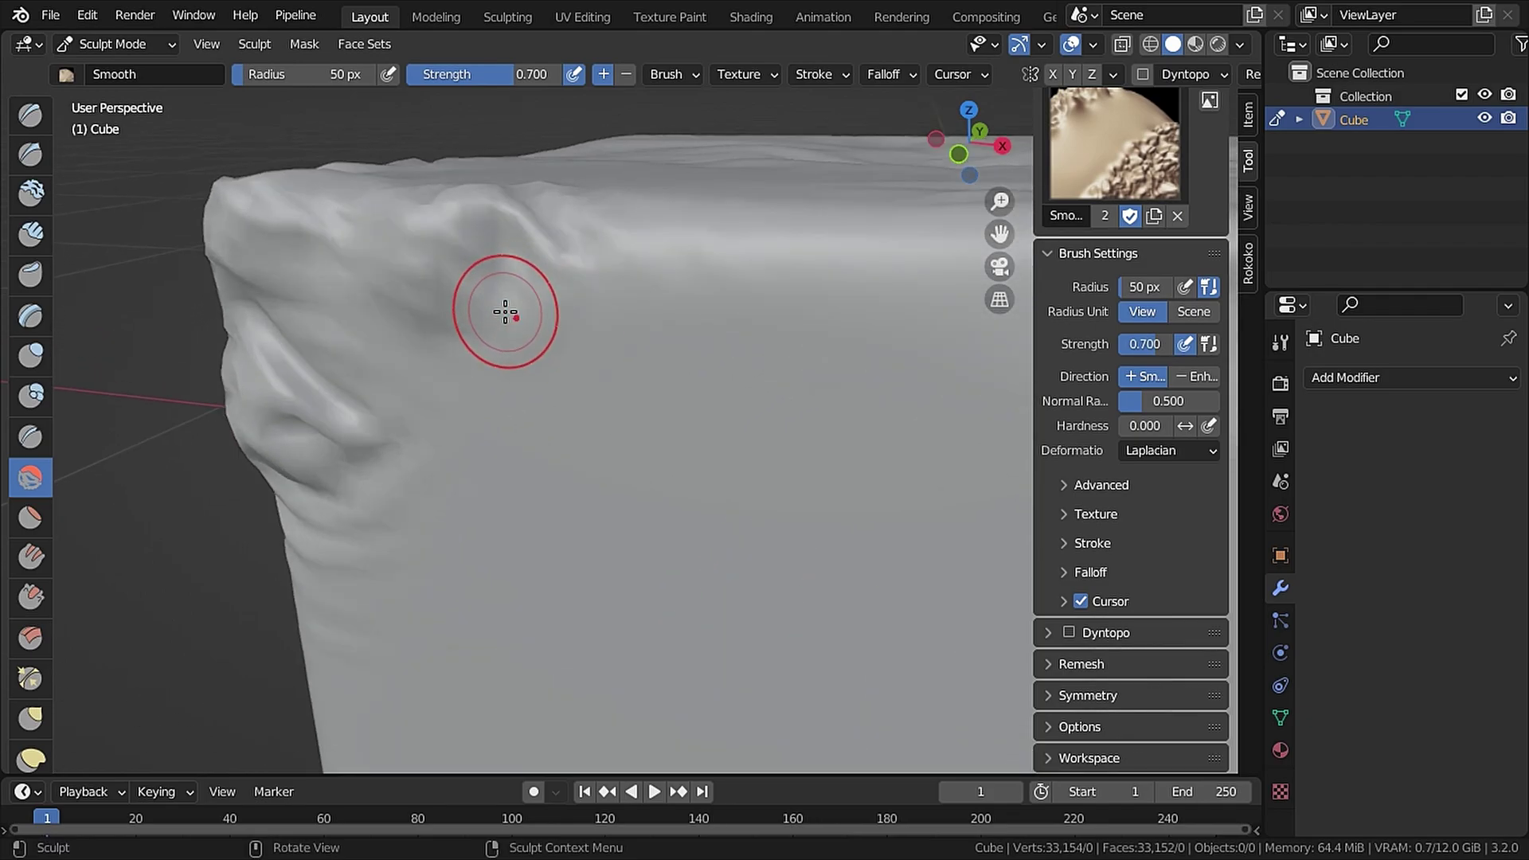
mouse_move(308, 502)
mouse_down()
mouse_move(344, 433)
mouse_move(283, 483)
mouse_move(341, 598)
mouse_up()
mouse_move(392, 494)
mouse_down()
mouse_move(332, 536)
mouse_move(358, 212)
mouse_move(587, 216)
mouse_move(512, 235)
mouse_move(490, 298)
mouse_up()
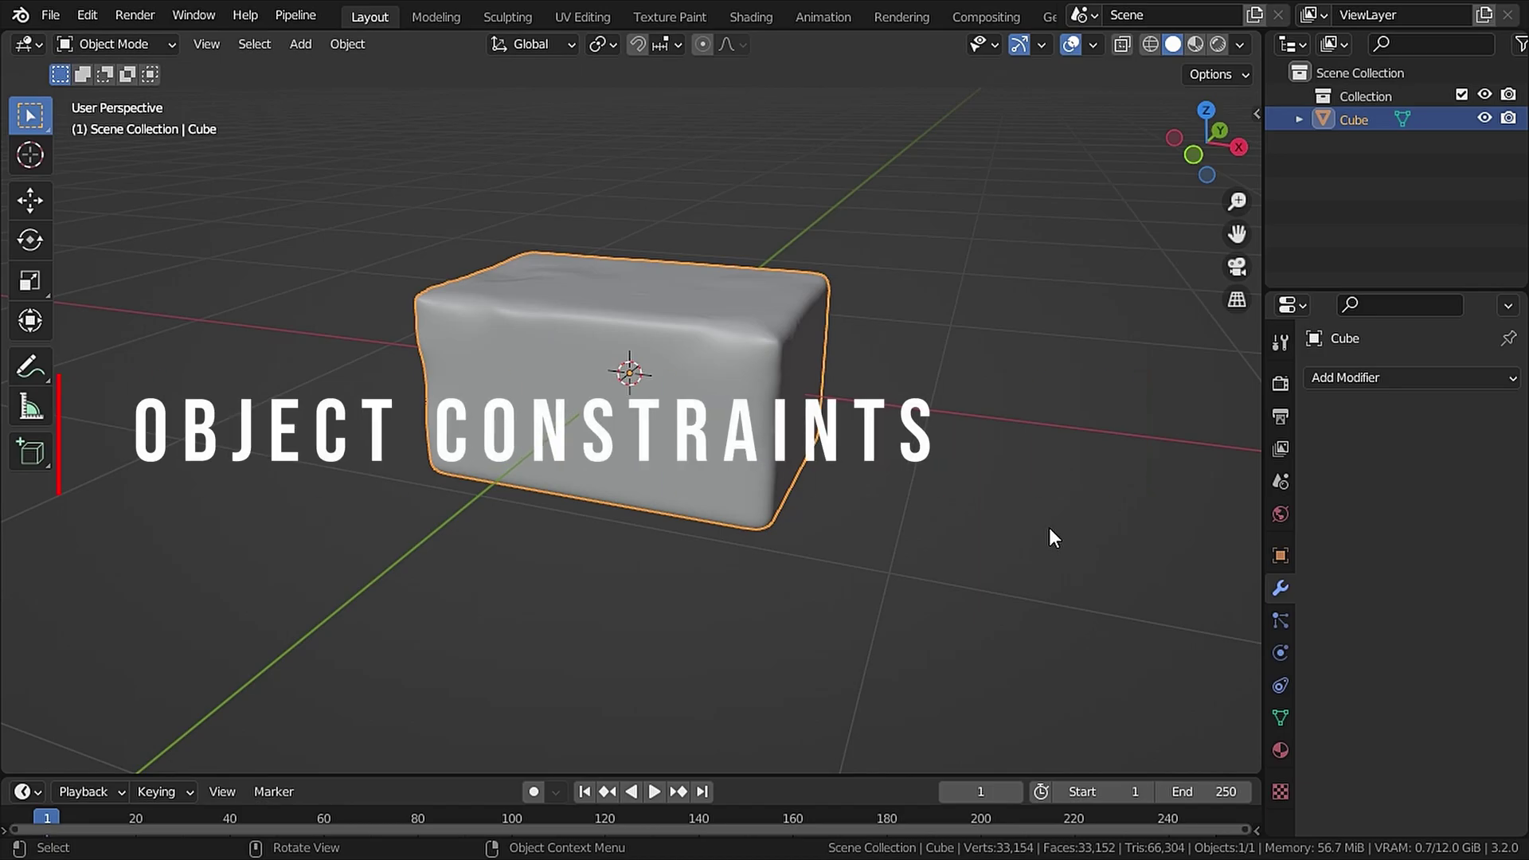
Add a Cloth modifier to the cube and switch it into Edit Mode.
click(1380, 381)
click(1395, 440)
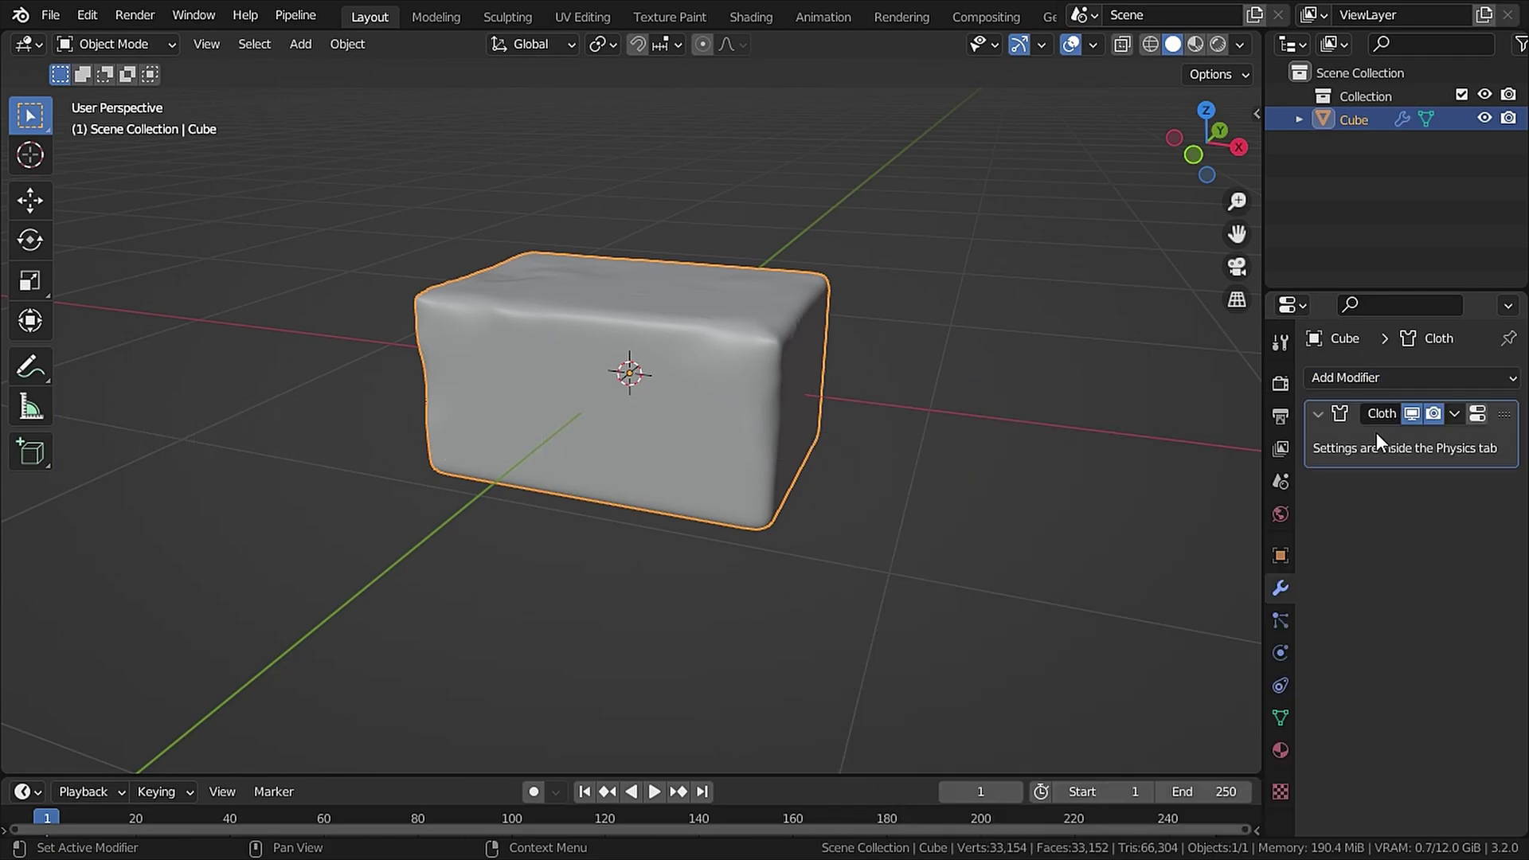
click(116, 42)
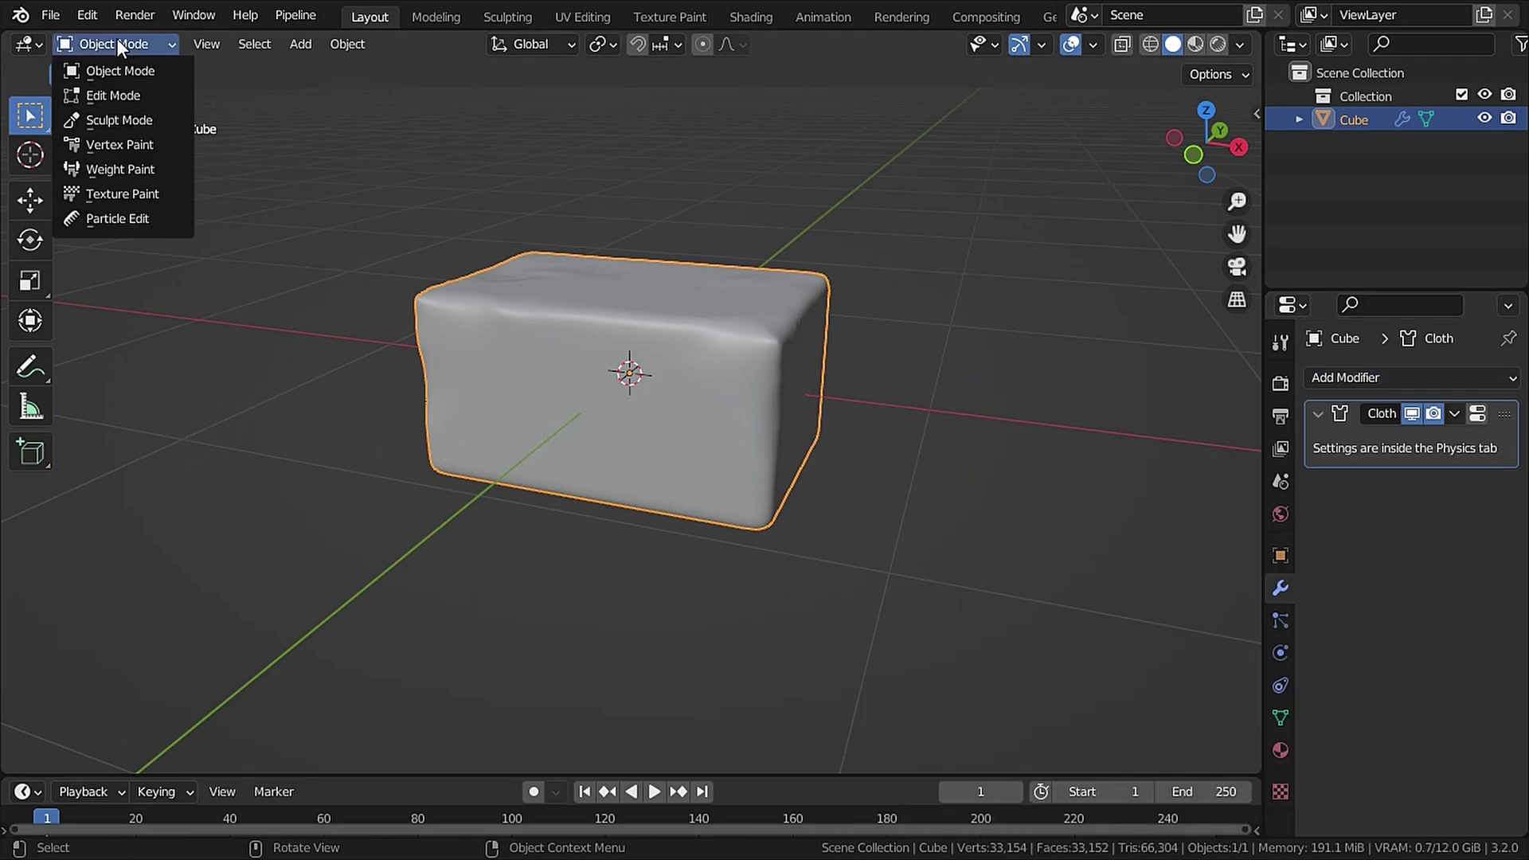
click(129, 97)
Choose the Select Box tool and Face select mode, framing the cube's corner.
click(30, 115)
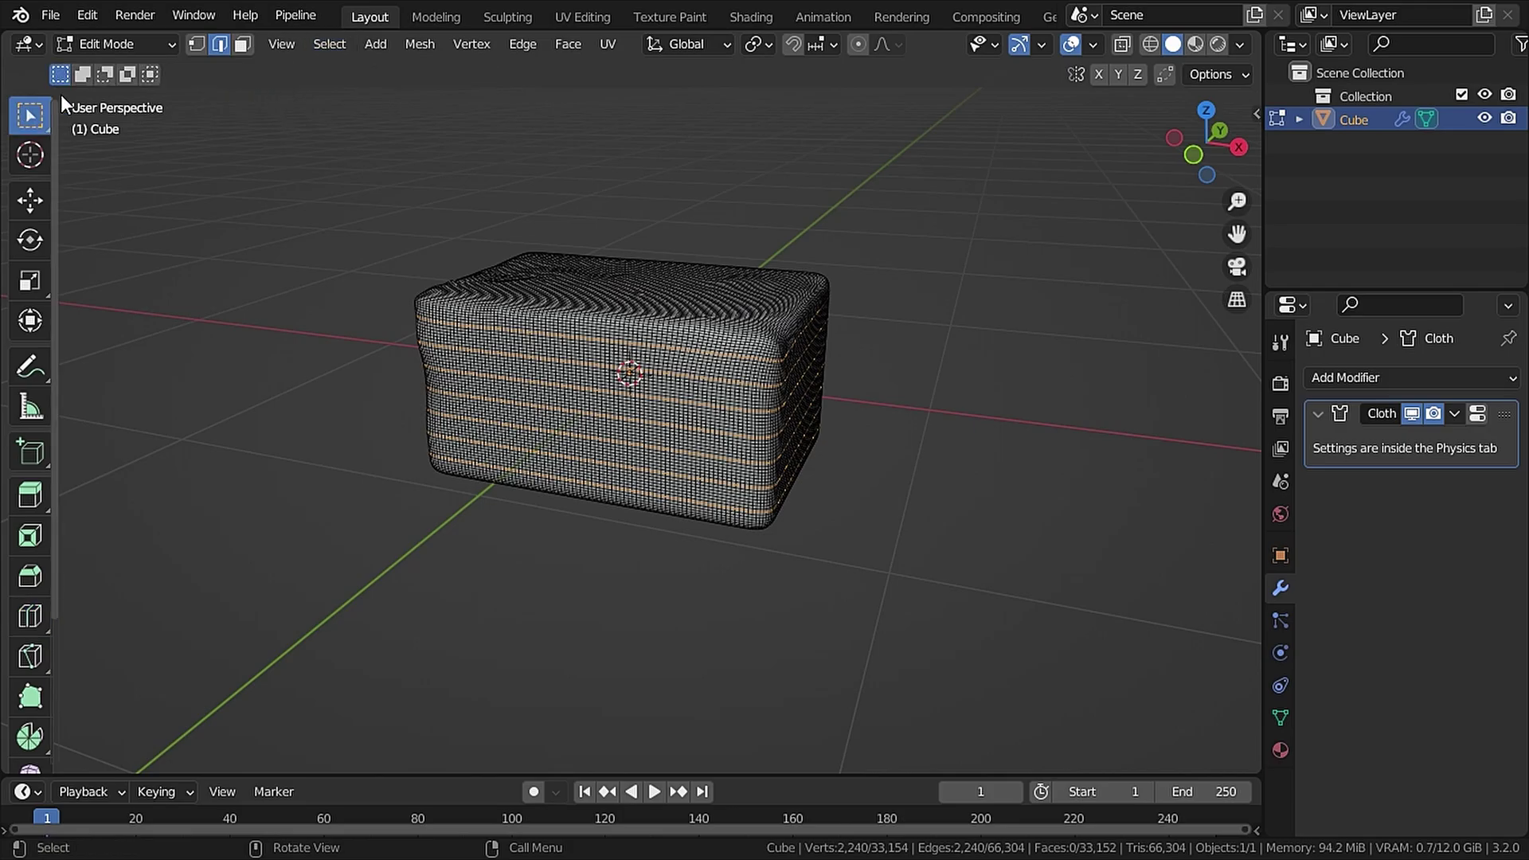
click(237, 45)
scroll(558, 398, up, 3)
middle_drag(892, 375, 792, 379)
scroll(793, 380, up, 8)
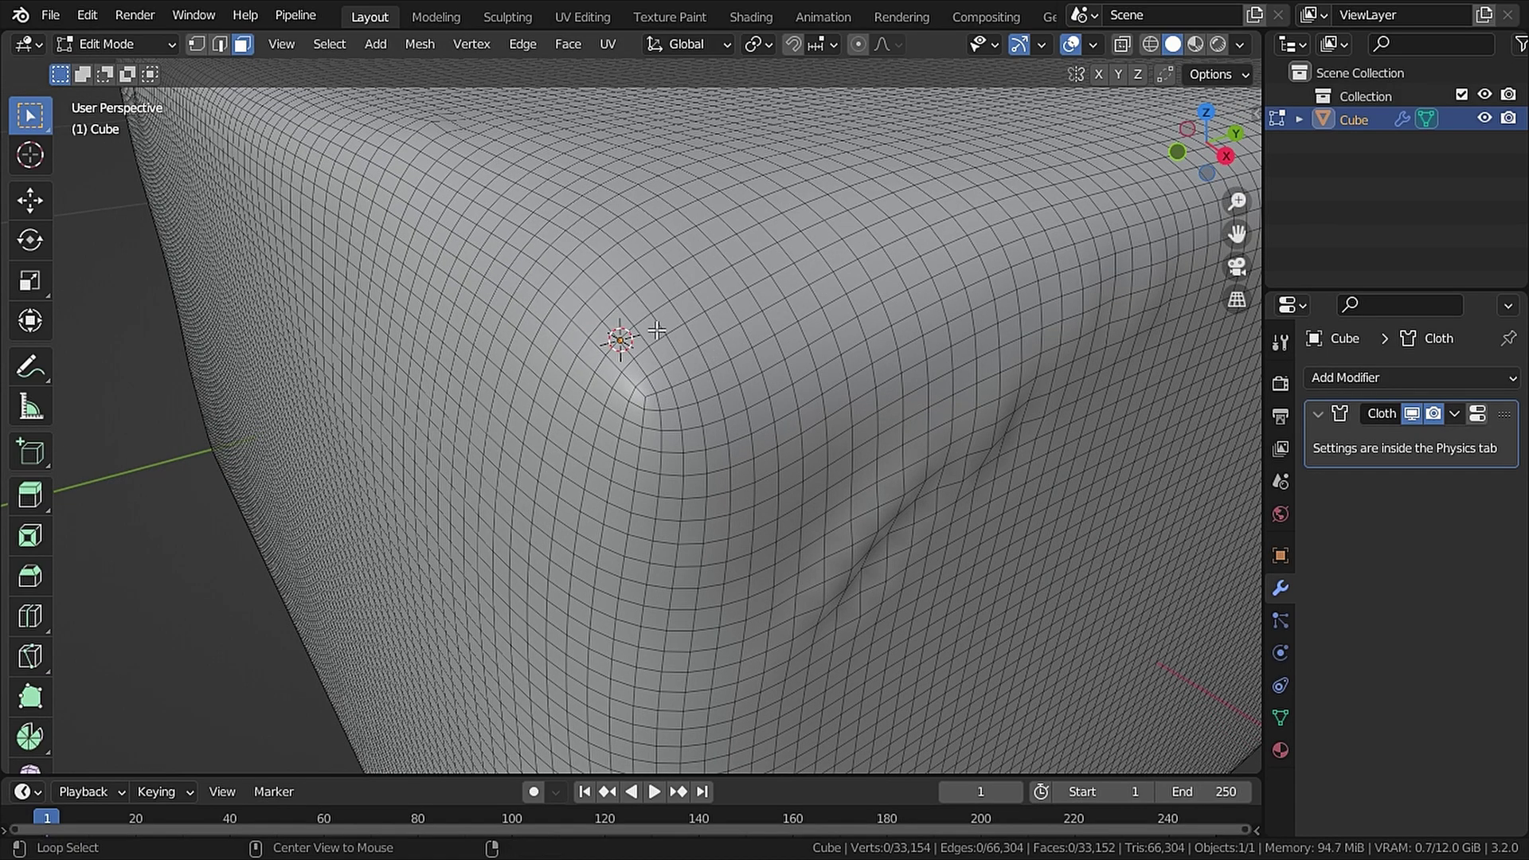
Select the face loop around a corner and grow it twice with Ctrl+Numpad+.
alt+click(647, 337)
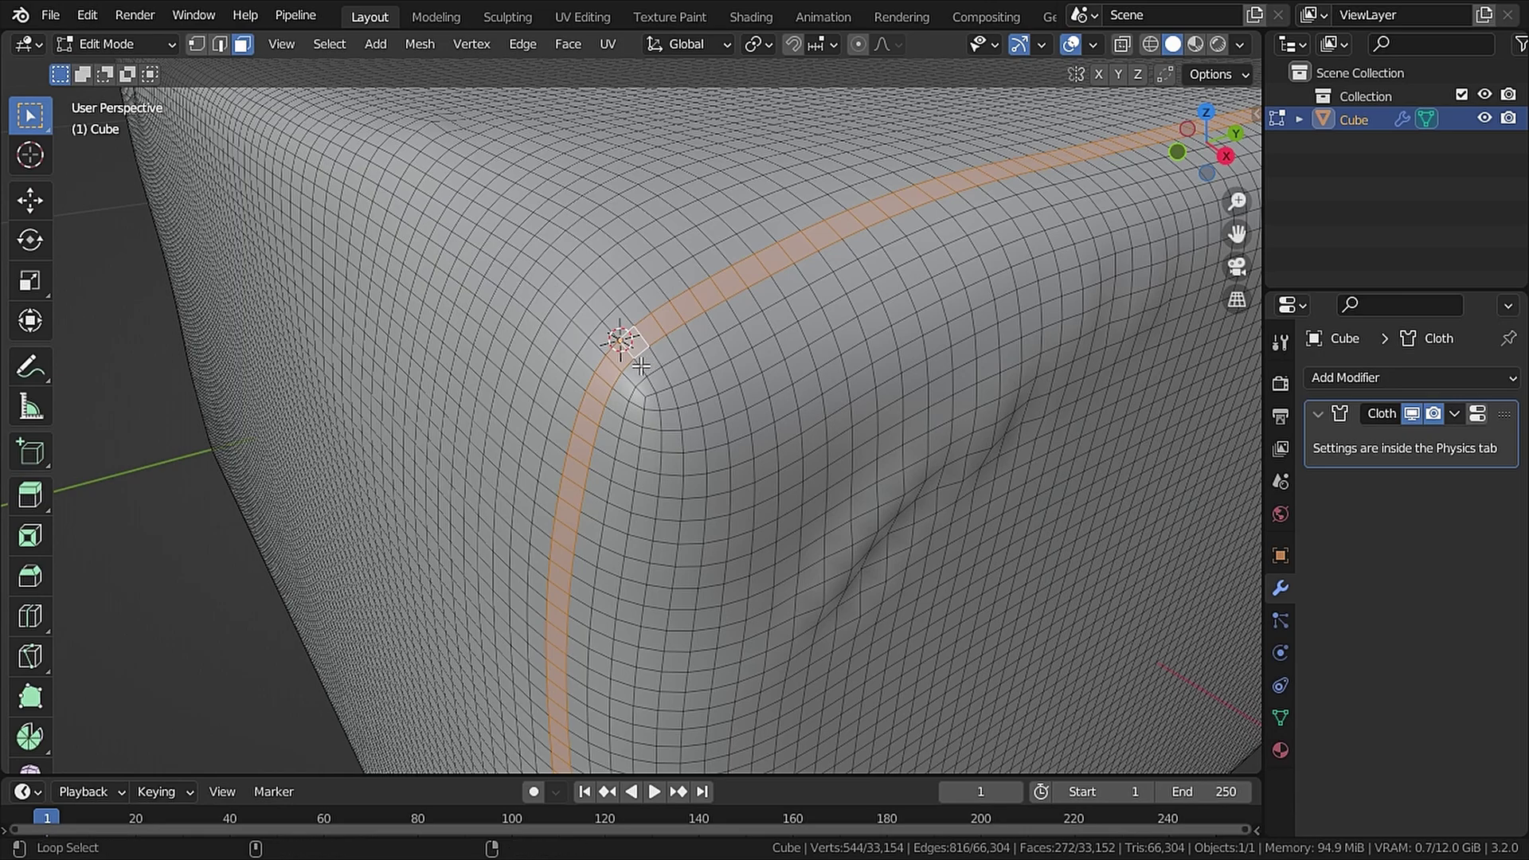
key(ctrl+KP_Add)
key(ctrl+KP_Add)
key(ctrl+KP_Add)
key(ctrl+KP_Add)
key(ctrl+KP_Add)
key(ctrl+KP_Add)
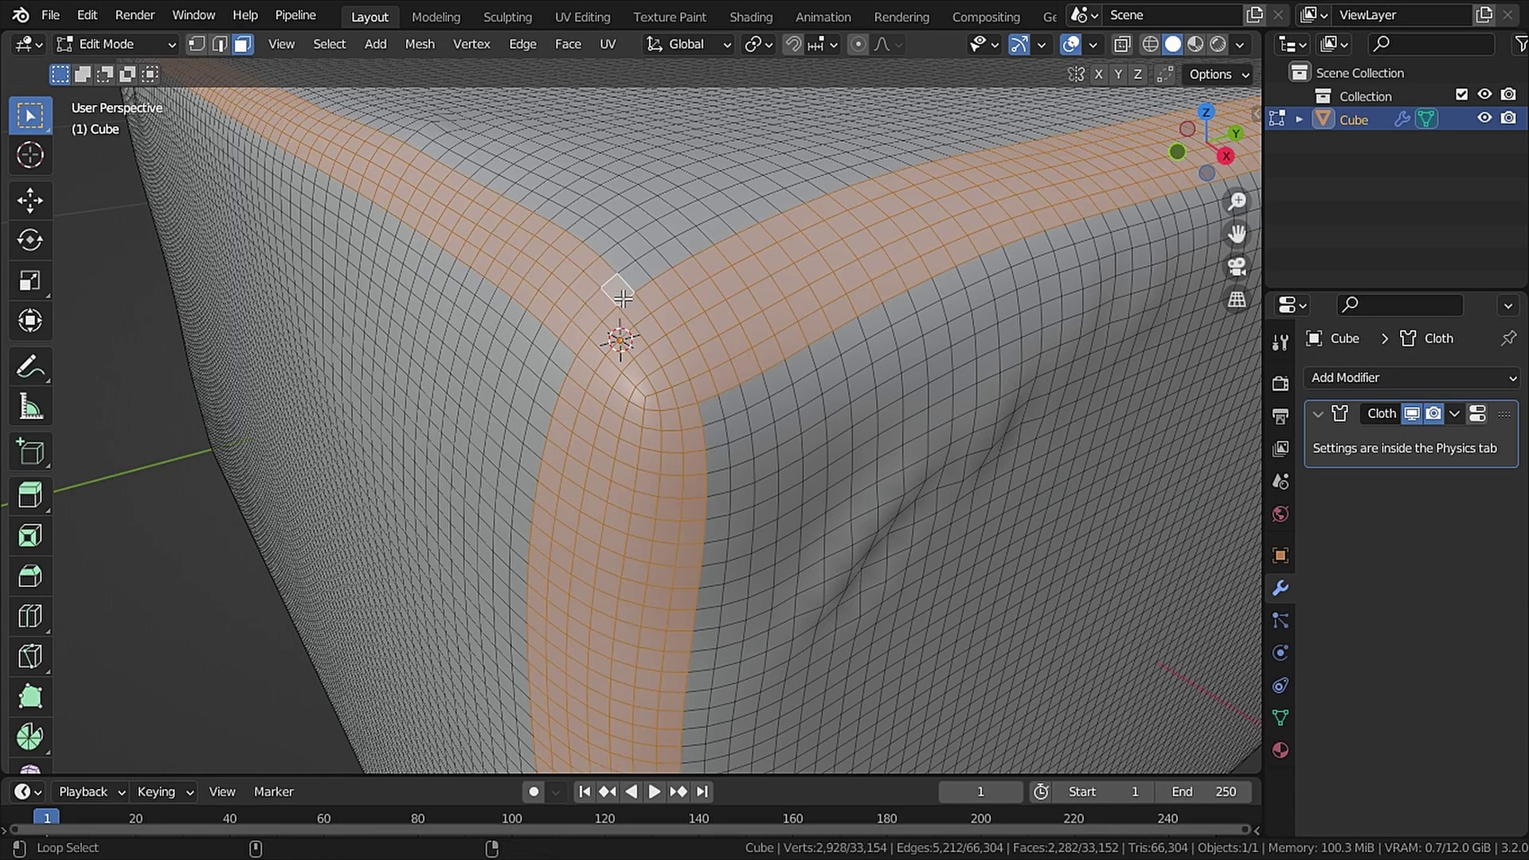
middle_drag(614, 301, 736, 432)
Grow the selection once more and check the bands reach the cube's underside.
key(ctrl+KP_Add)
scroll(735, 432, up, 5)
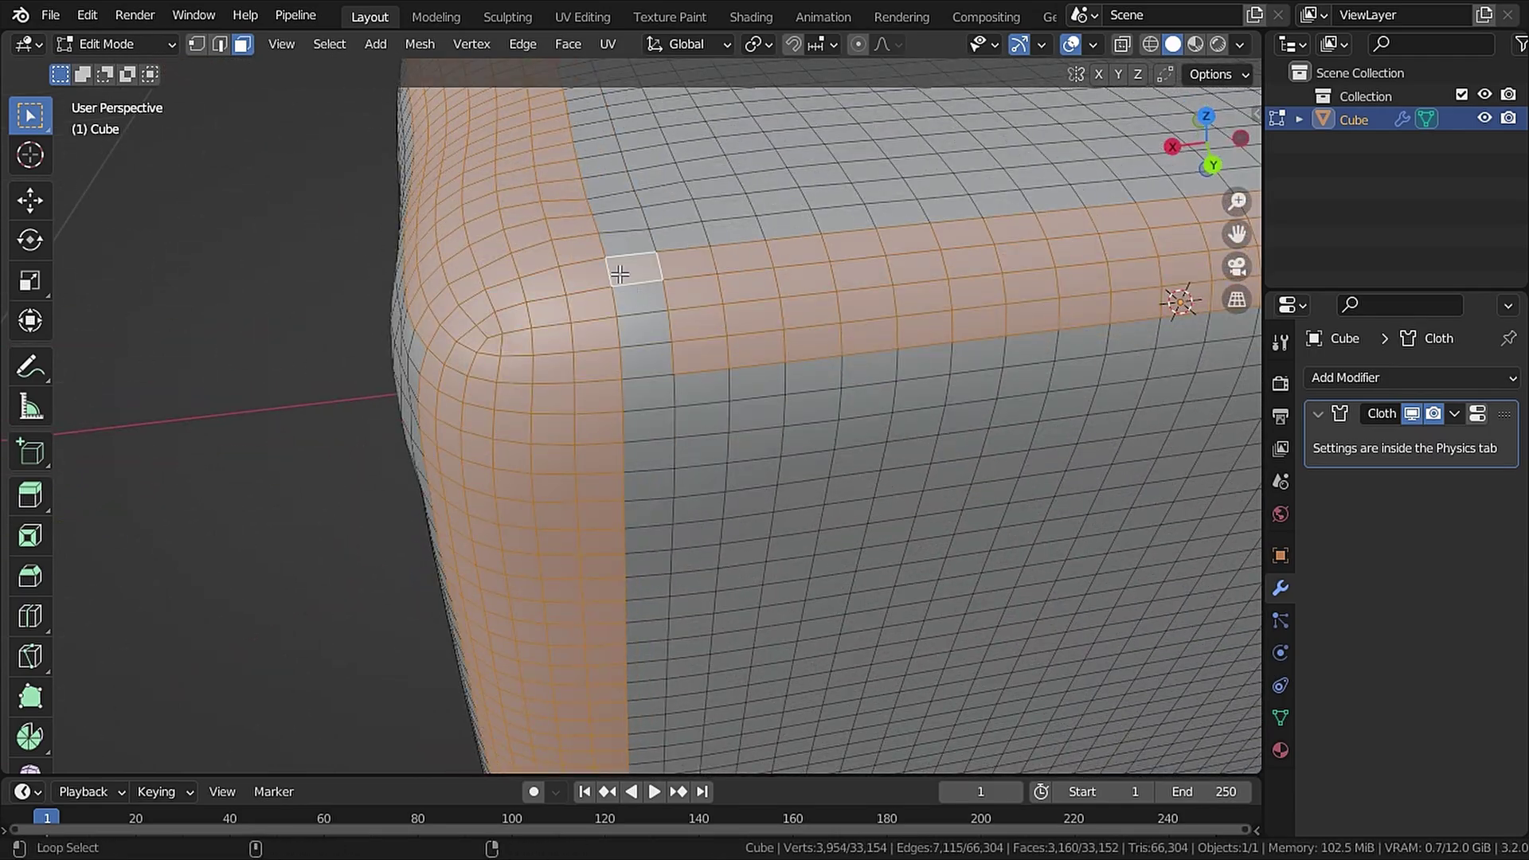
scroll(915, 314, down, 5)
middle_drag(915, 314, 765, 229)
scroll(764, 228, up, 5)
key(ctrl+KP_Add)
scroll(813, 303, down, 5)
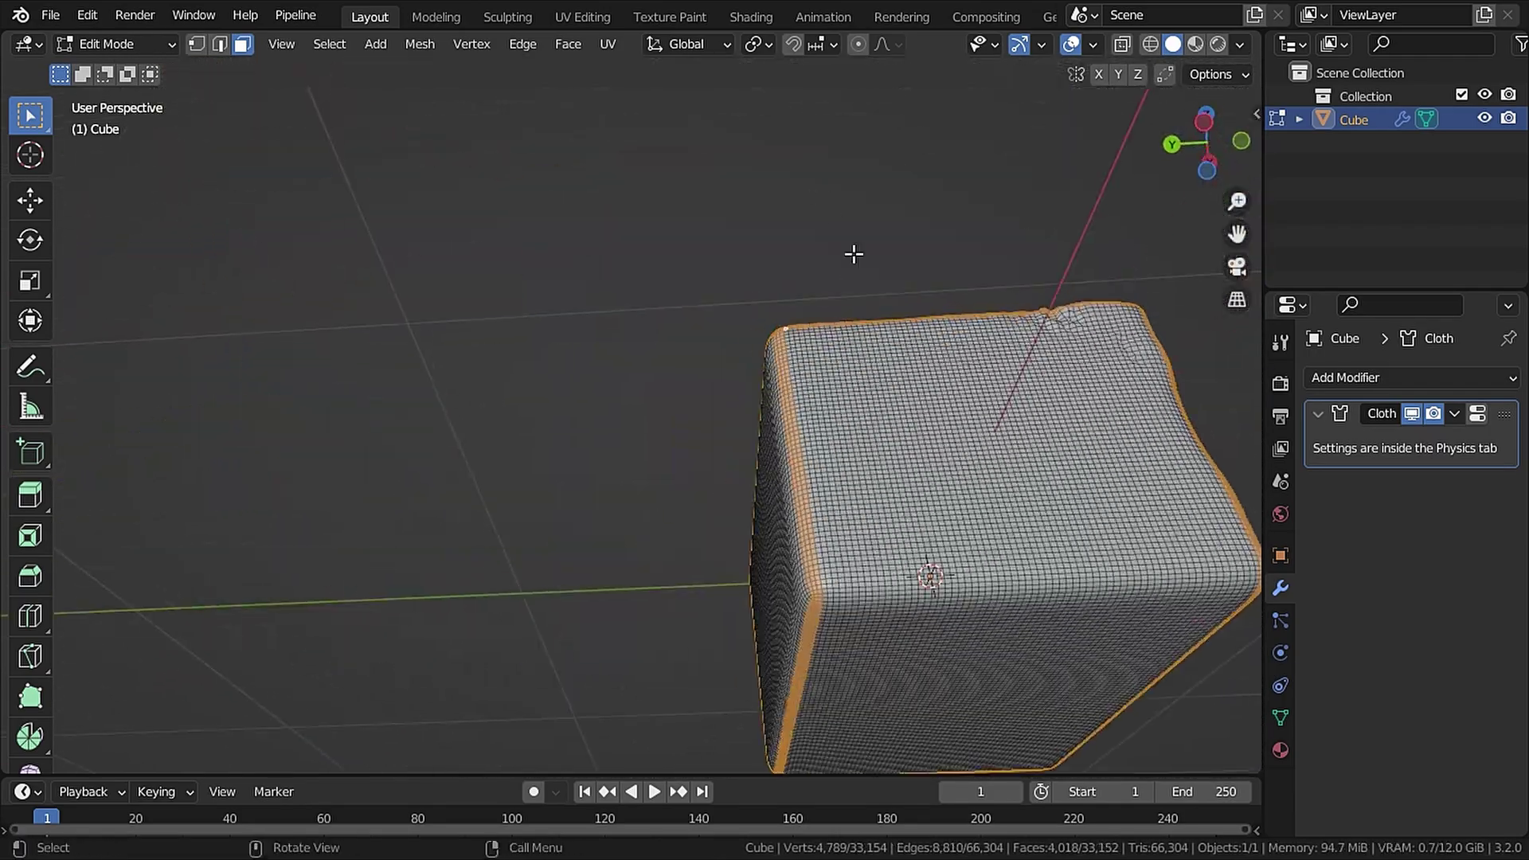
middle_drag(853, 252, 764, 410)
scroll(654, 340, down, 5)
scroll(852, 372, up, 3)
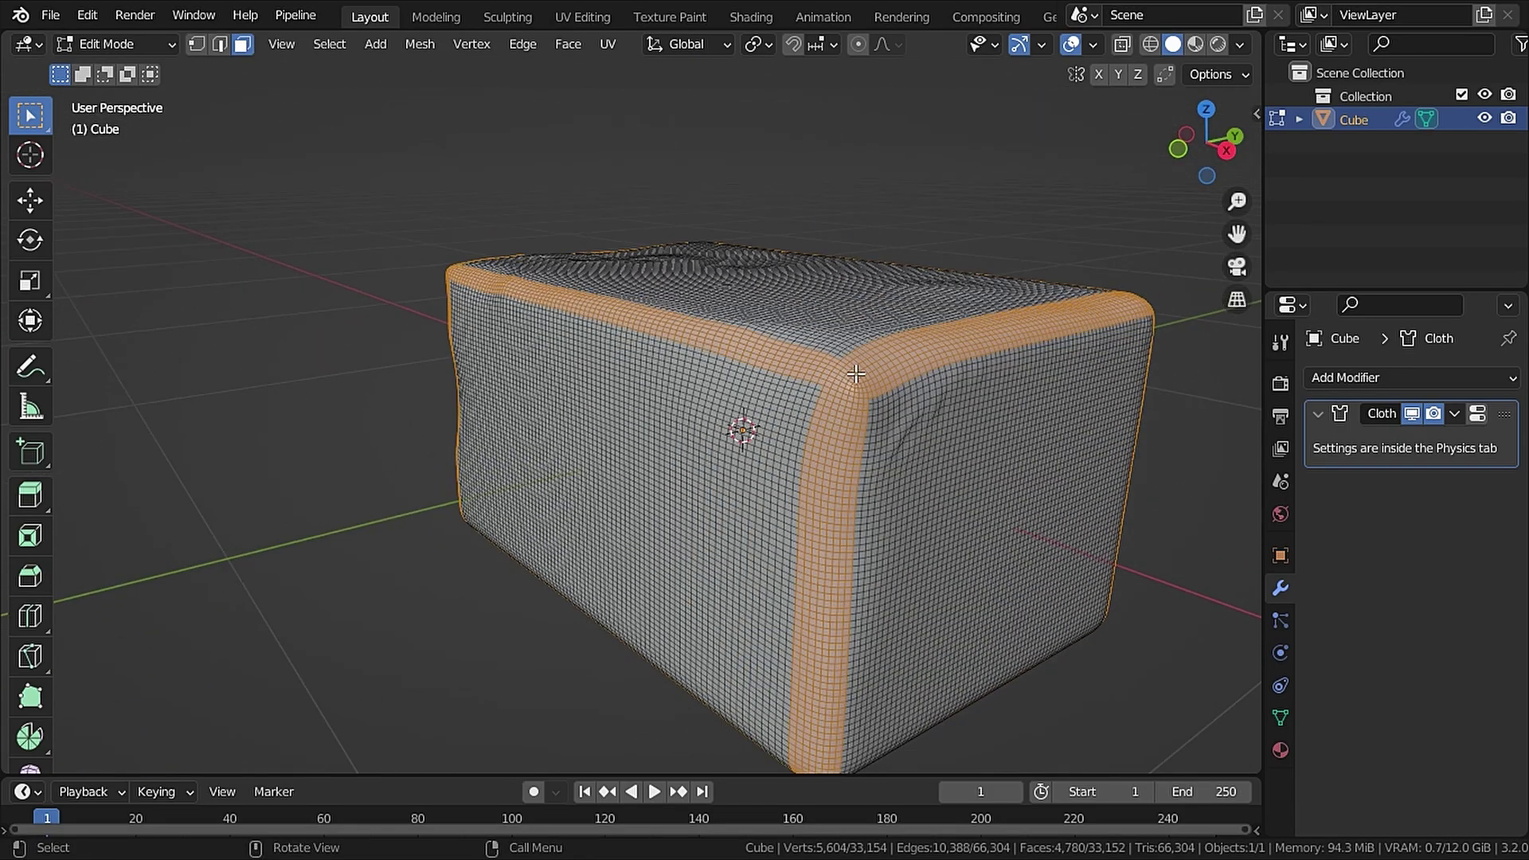
Assign the selected faces to a new vertex group 'Group' and return to Object Mode.
click(1281, 718)
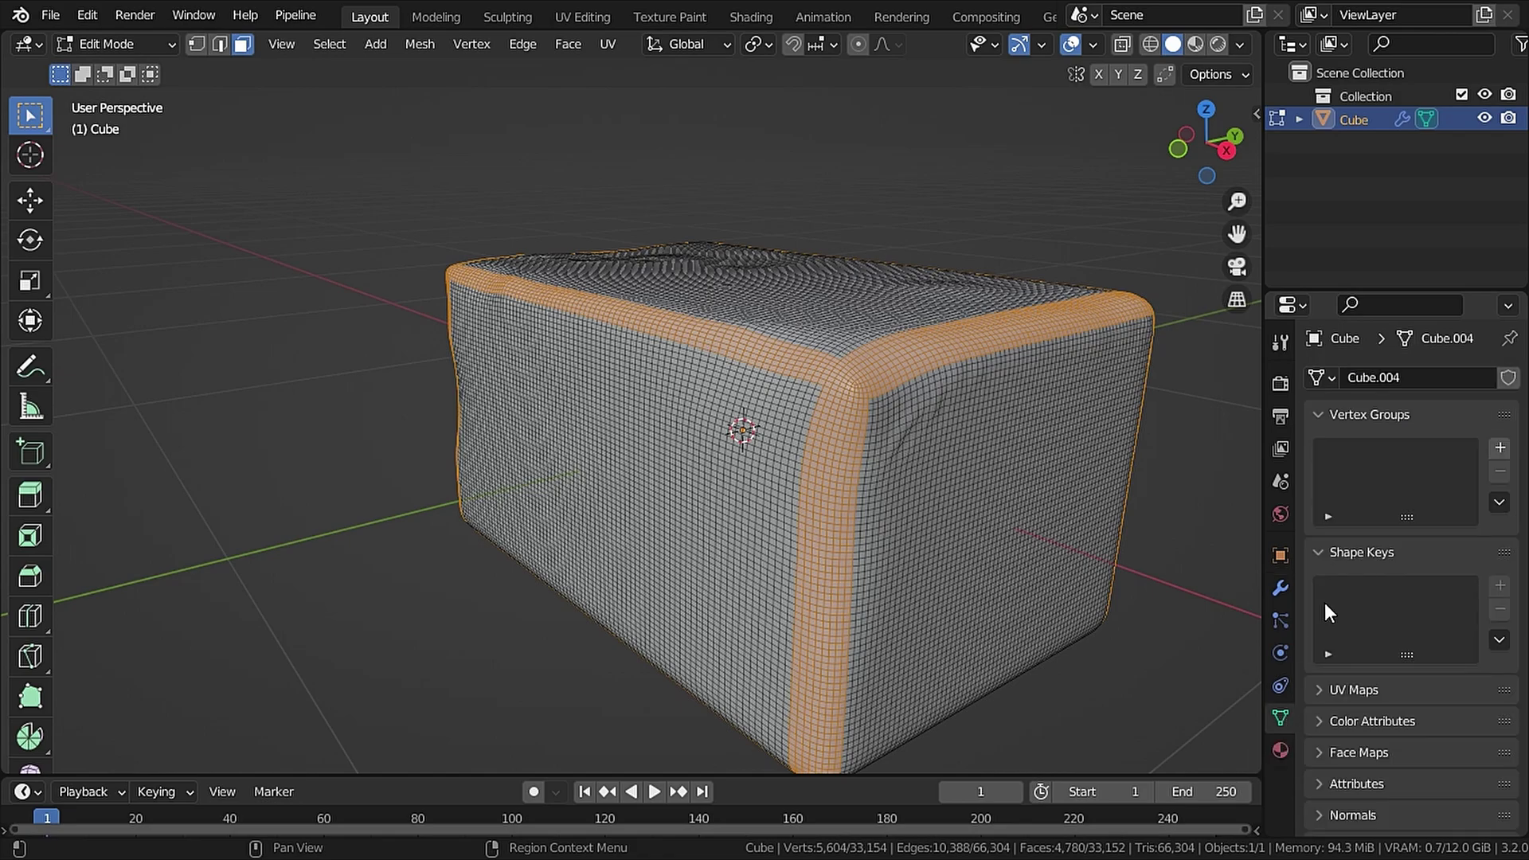
click(1497, 452)
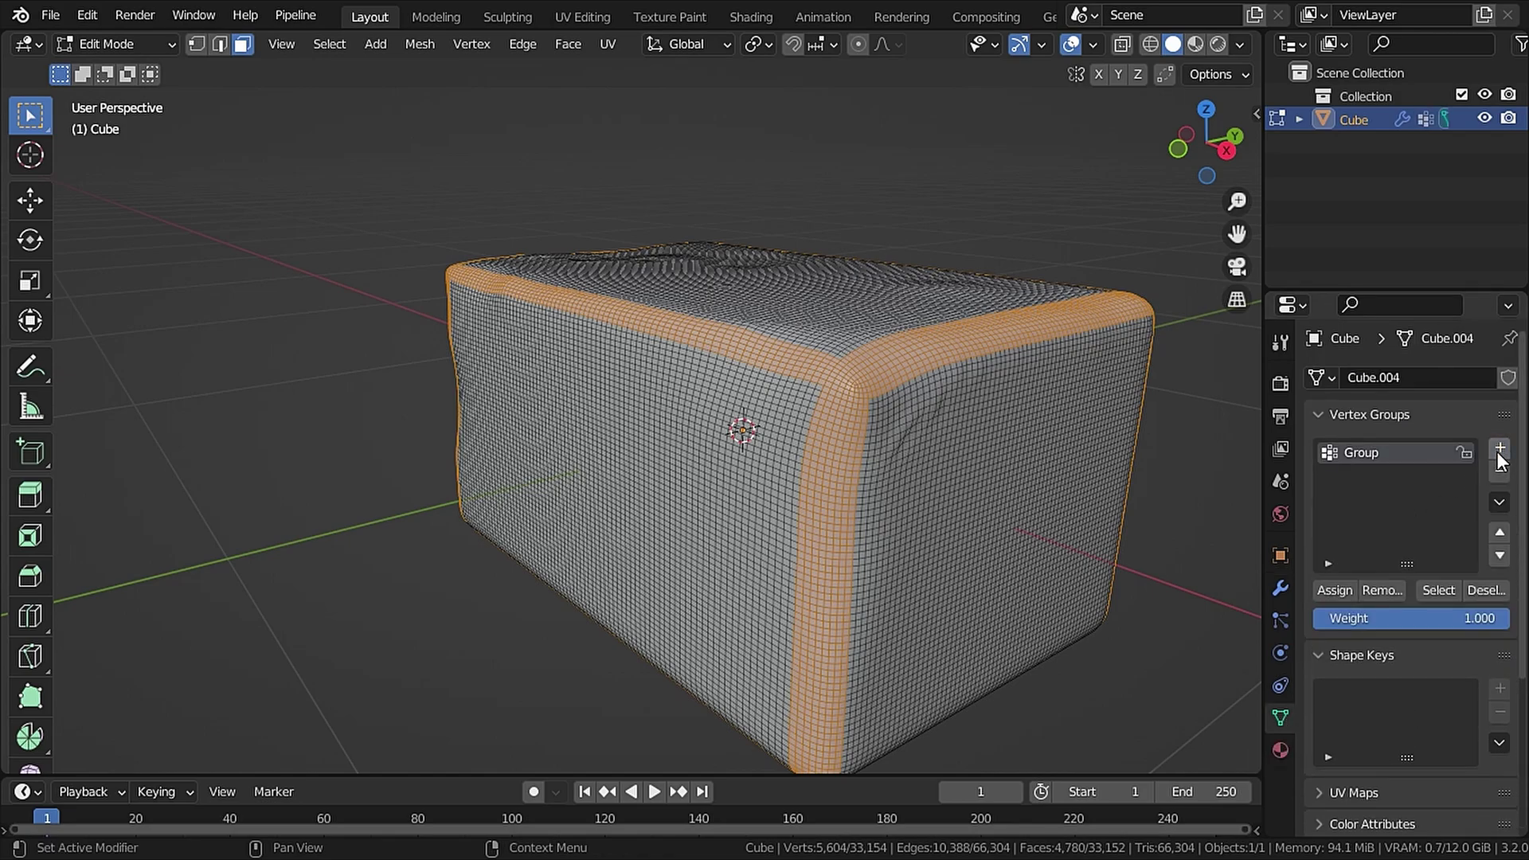
click(1349, 594)
click(126, 41)
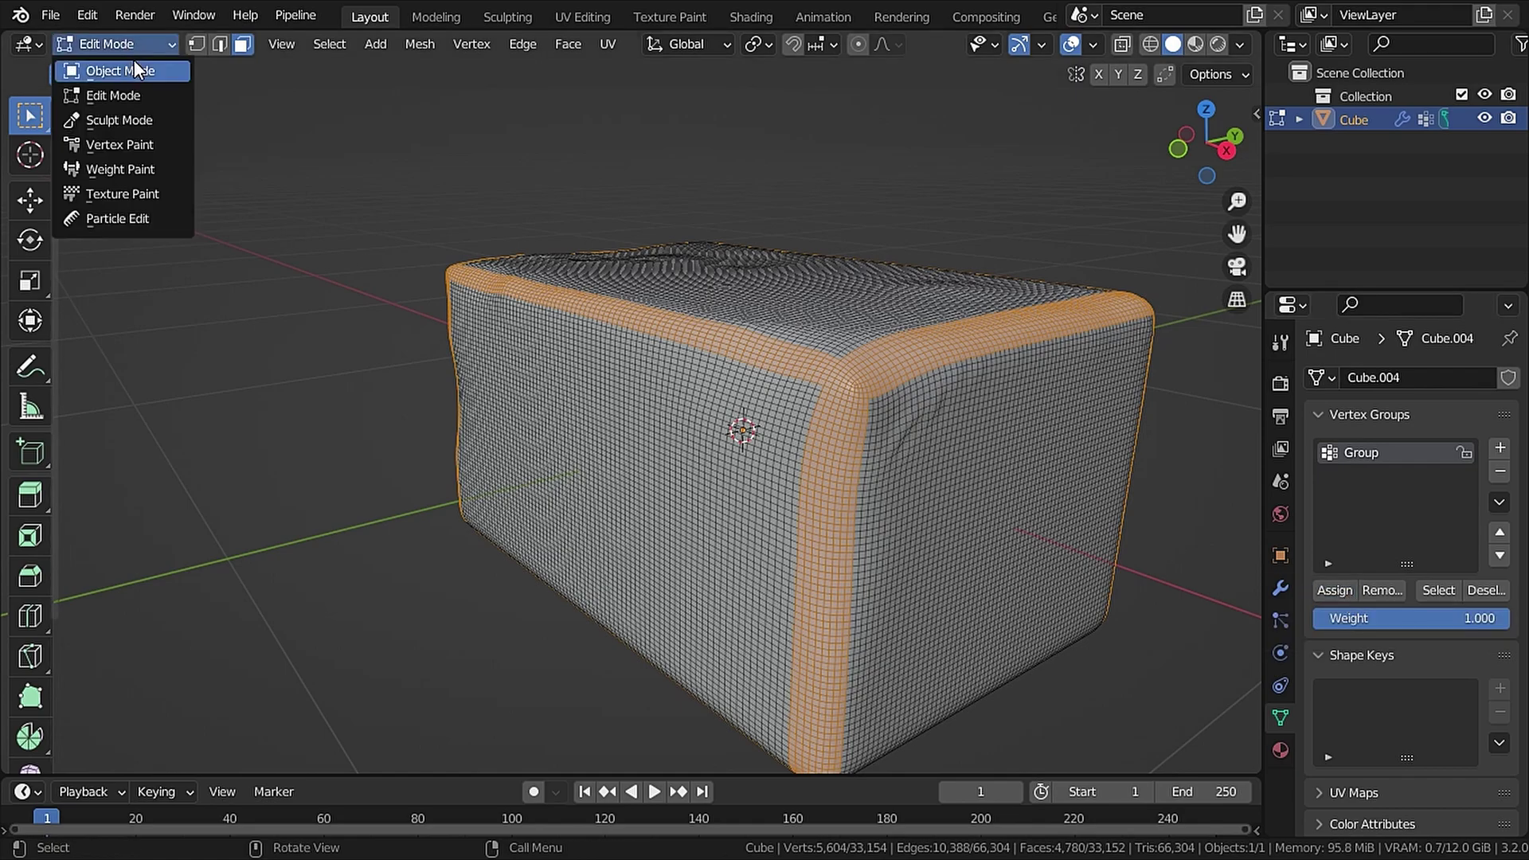
click(134, 65)
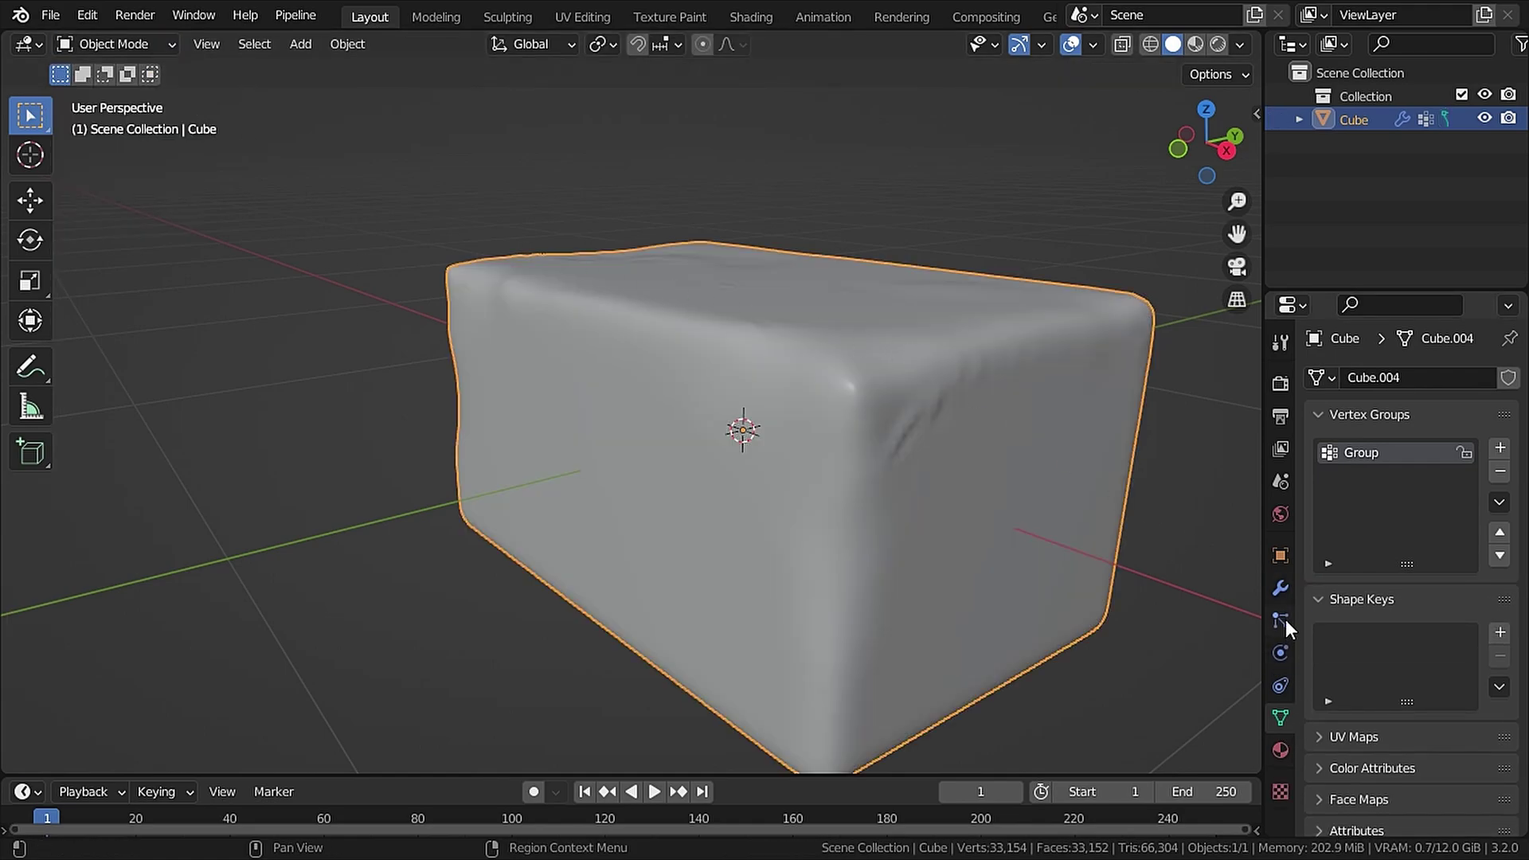
Enable cloth Pressure and set it to 1.000.
click(1282, 652)
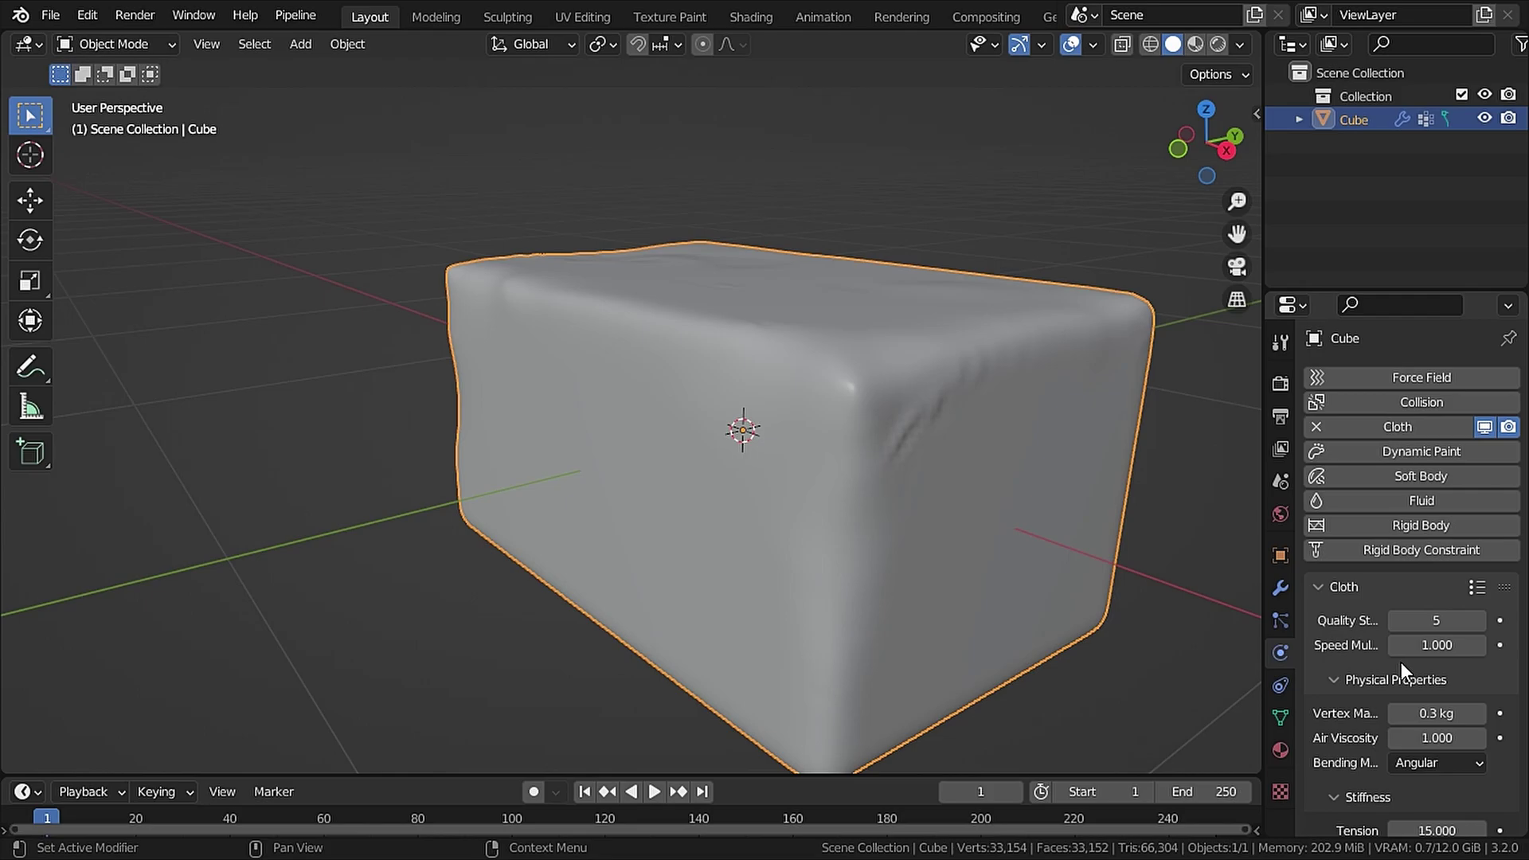
scroll(1402, 662, down, 10)
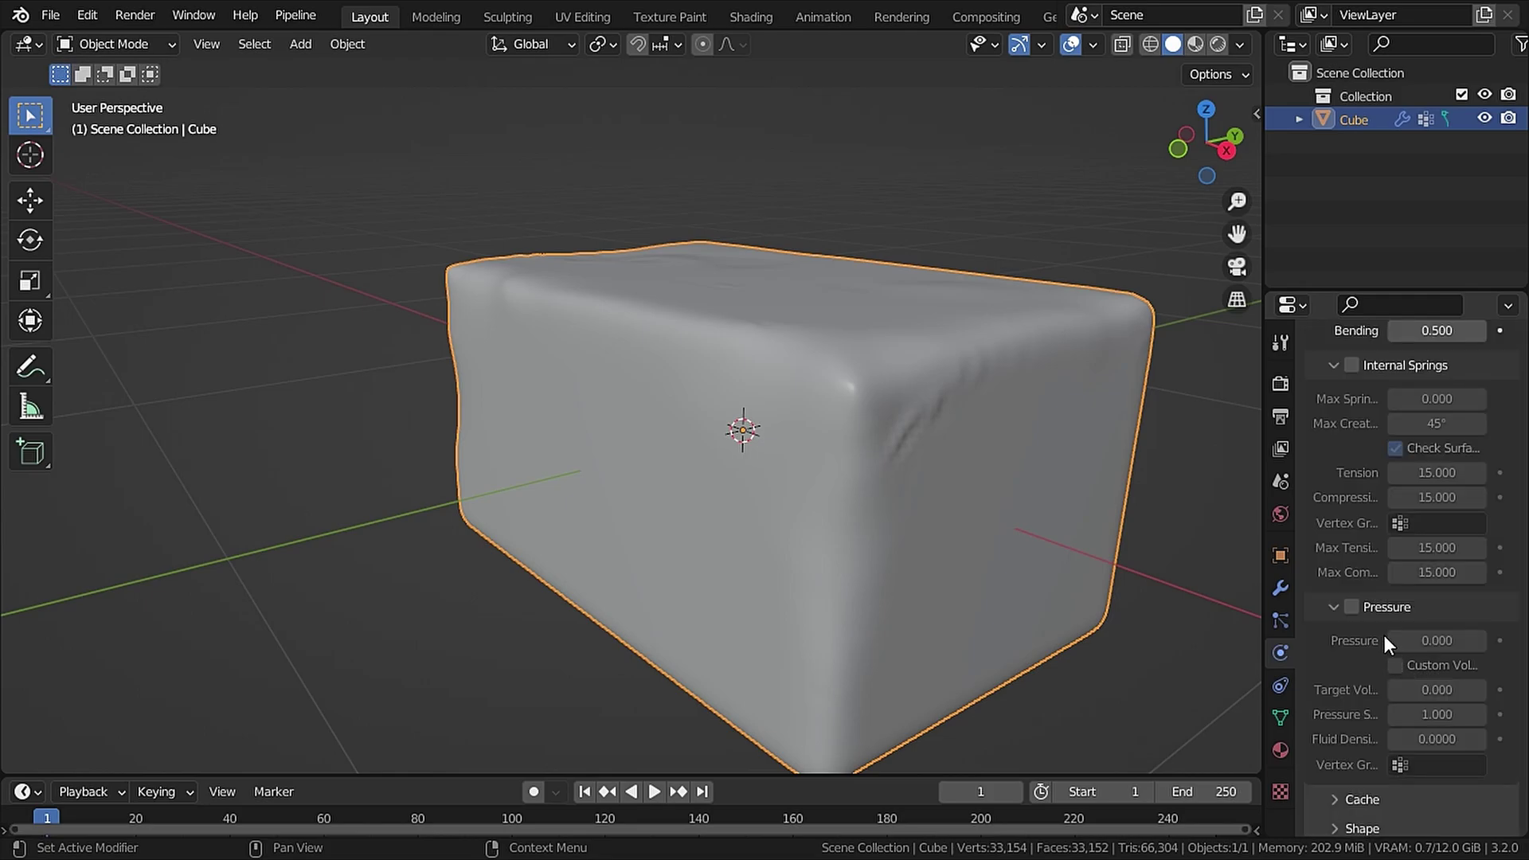
click(1352, 607)
double_click(1468, 644)
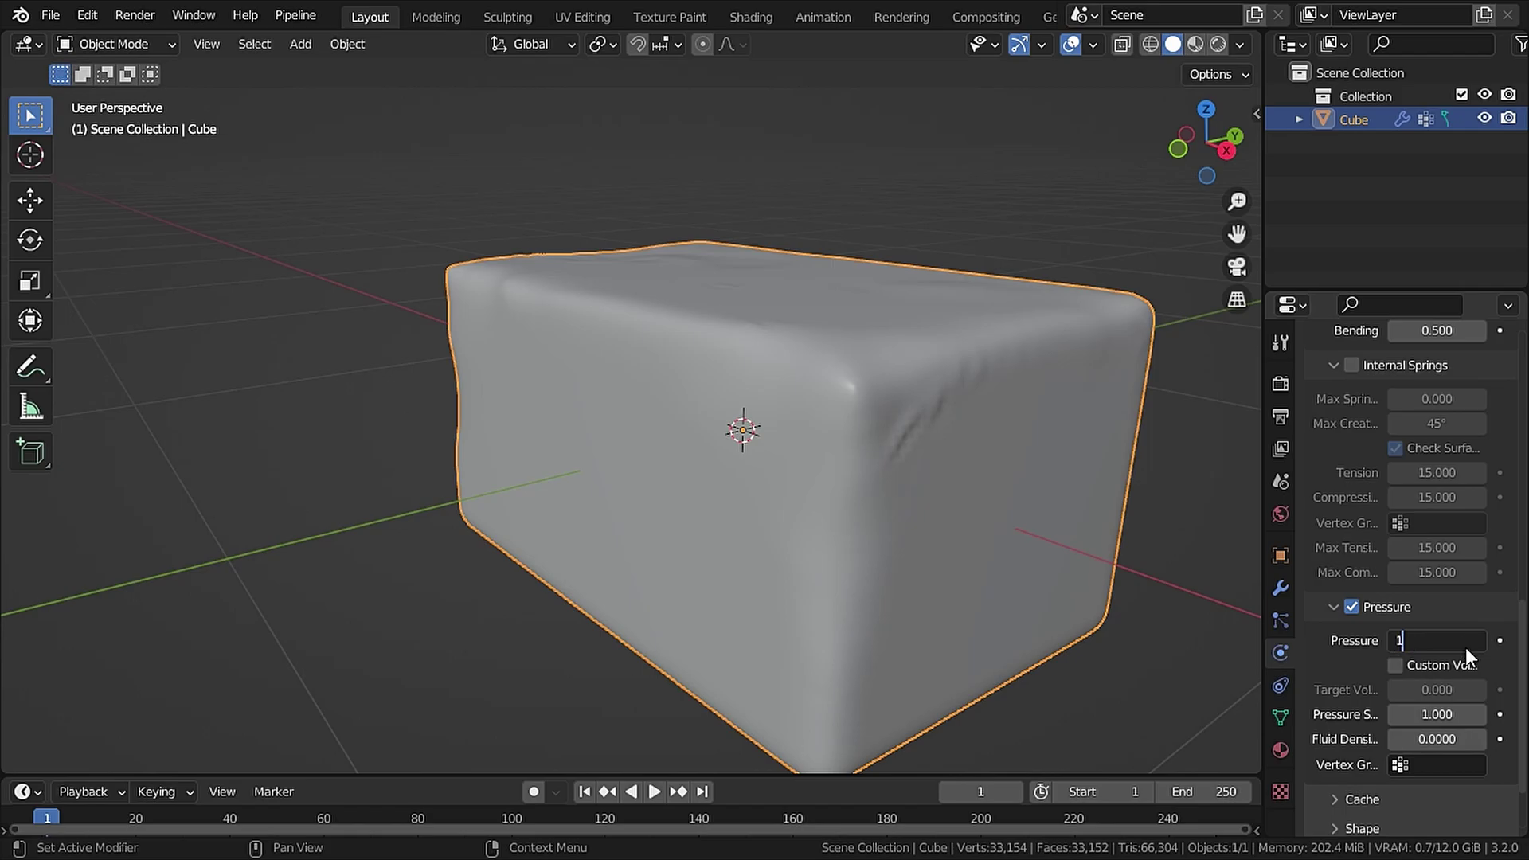
text(1)
key(Return)
Set the cloth's Field Weights Gravity to 0.
scroll(1382, 653, down, 3)
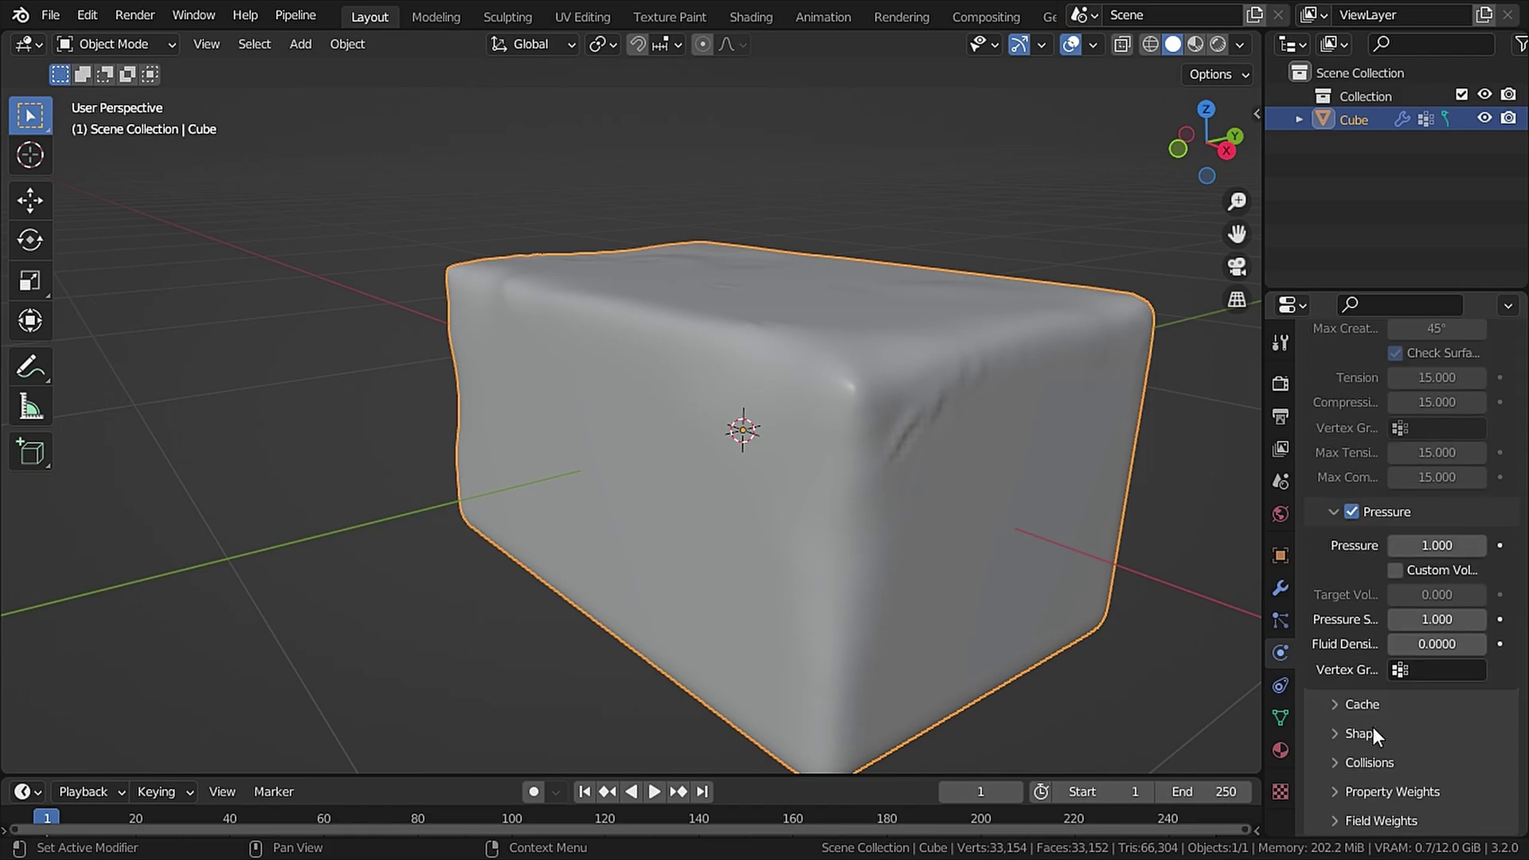
click(1341, 821)
scroll(1346, 789, down, 10)
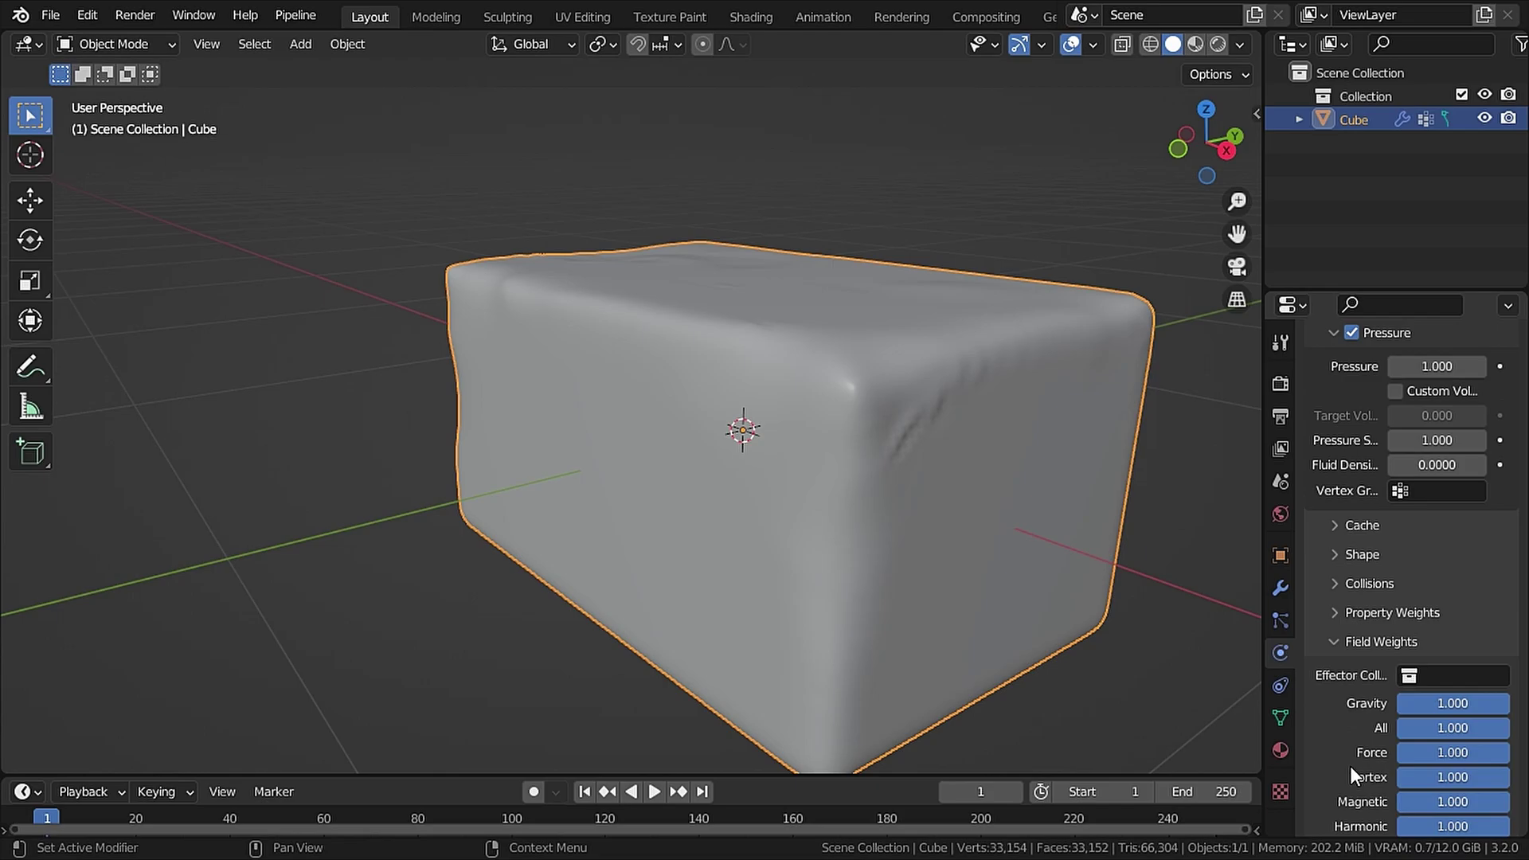
double_click(1456, 526)
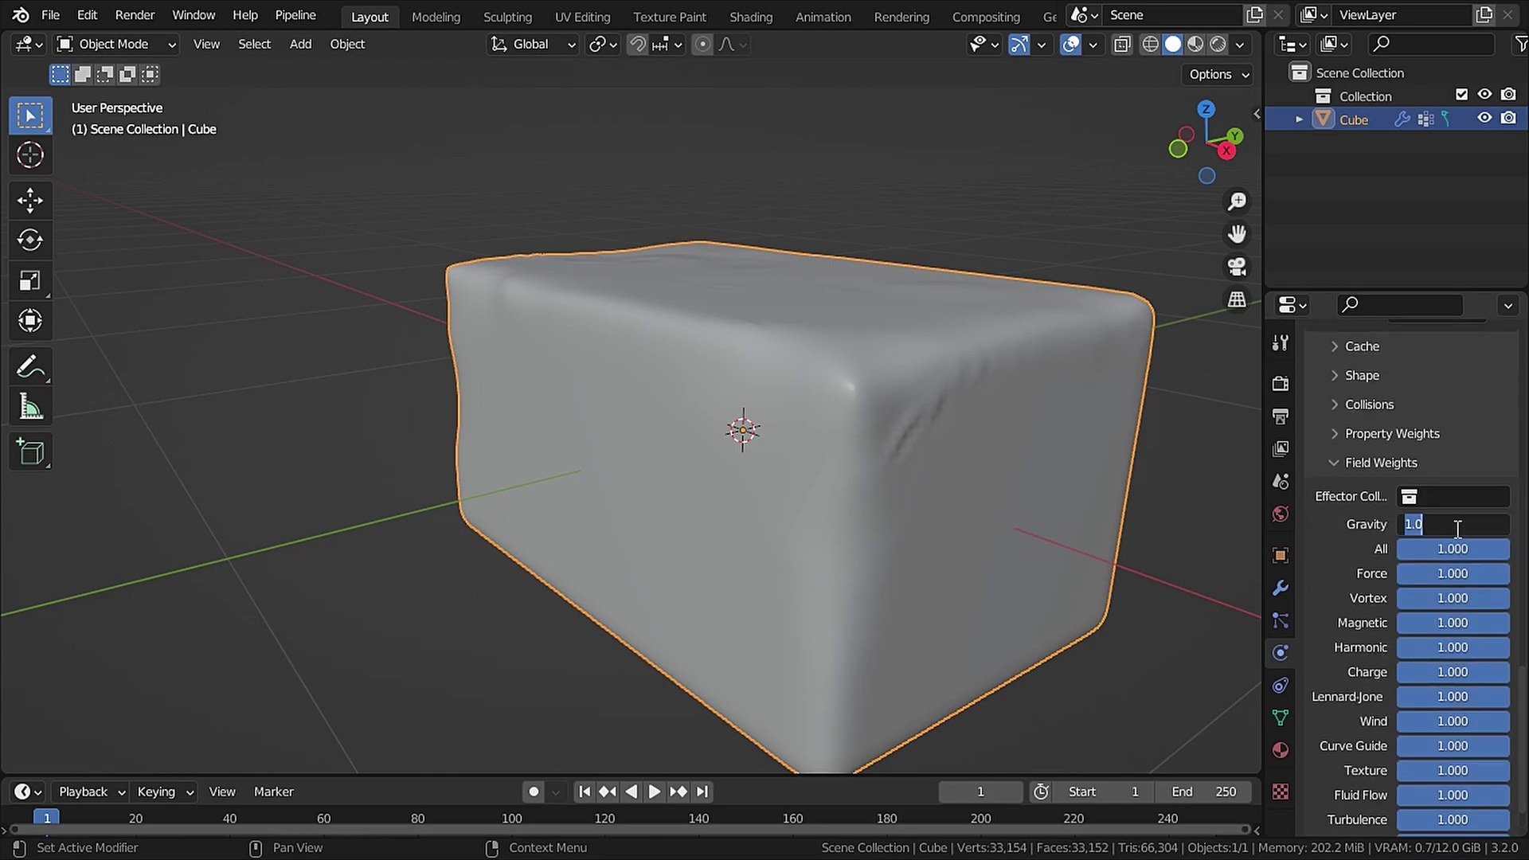
text(0)
key(Return)
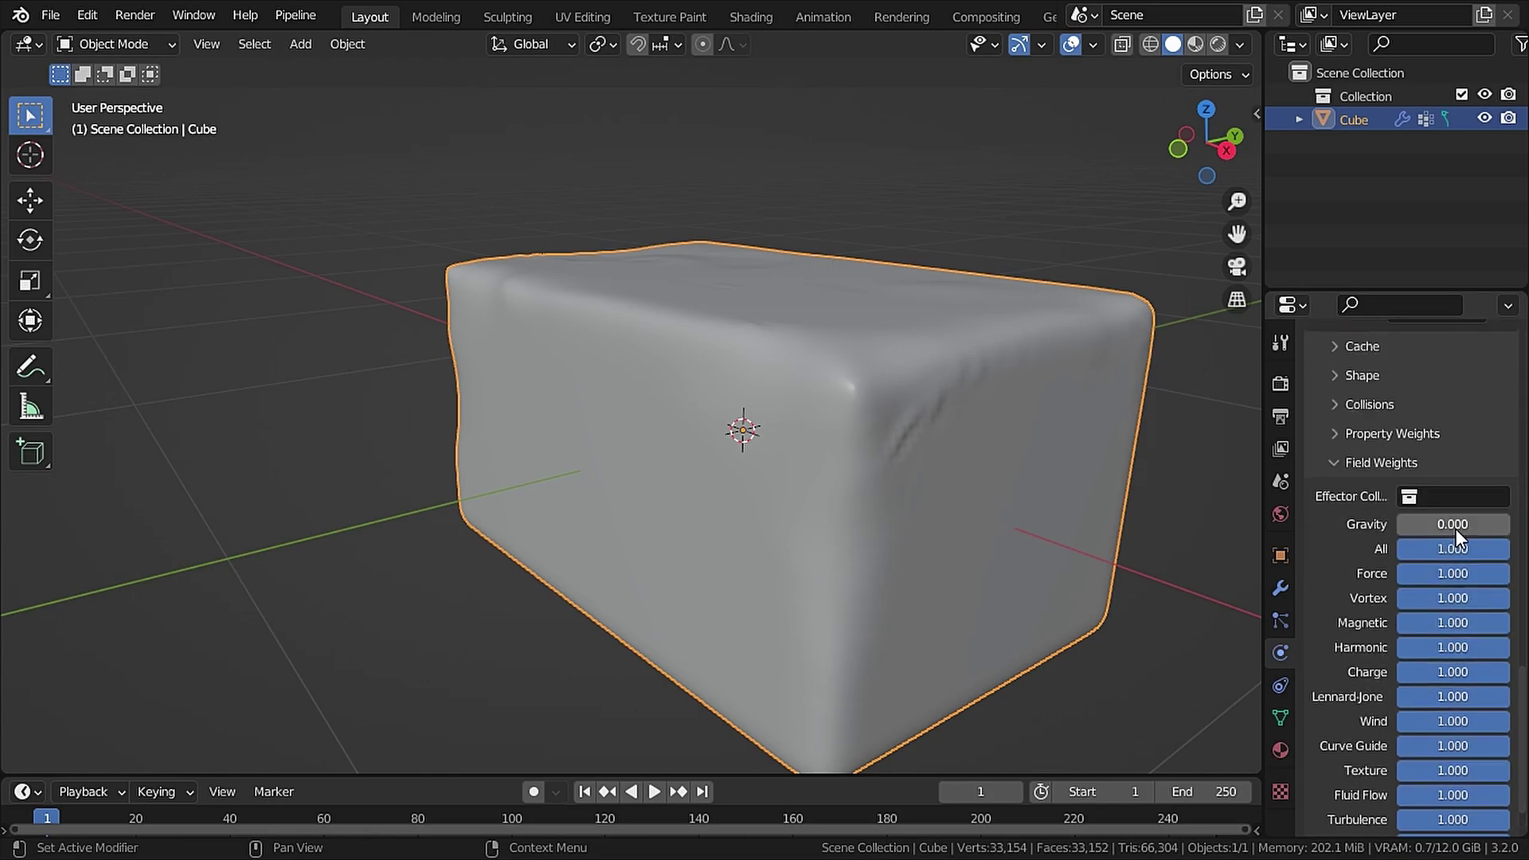
Choose the vertex group Group as the cloth's Shape Pin Group.
click(1337, 384)
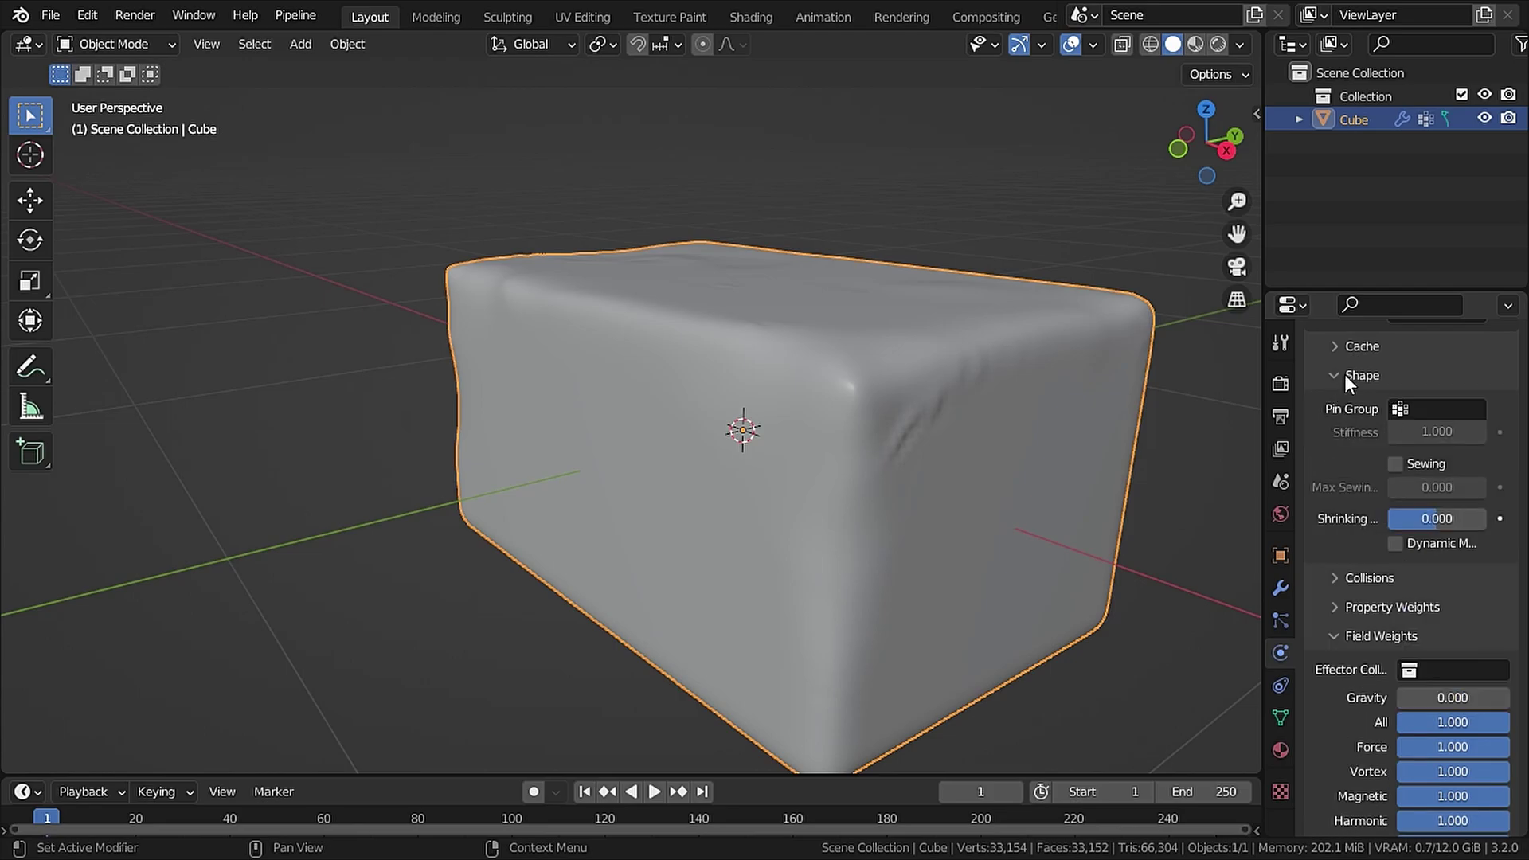
click(1434, 408)
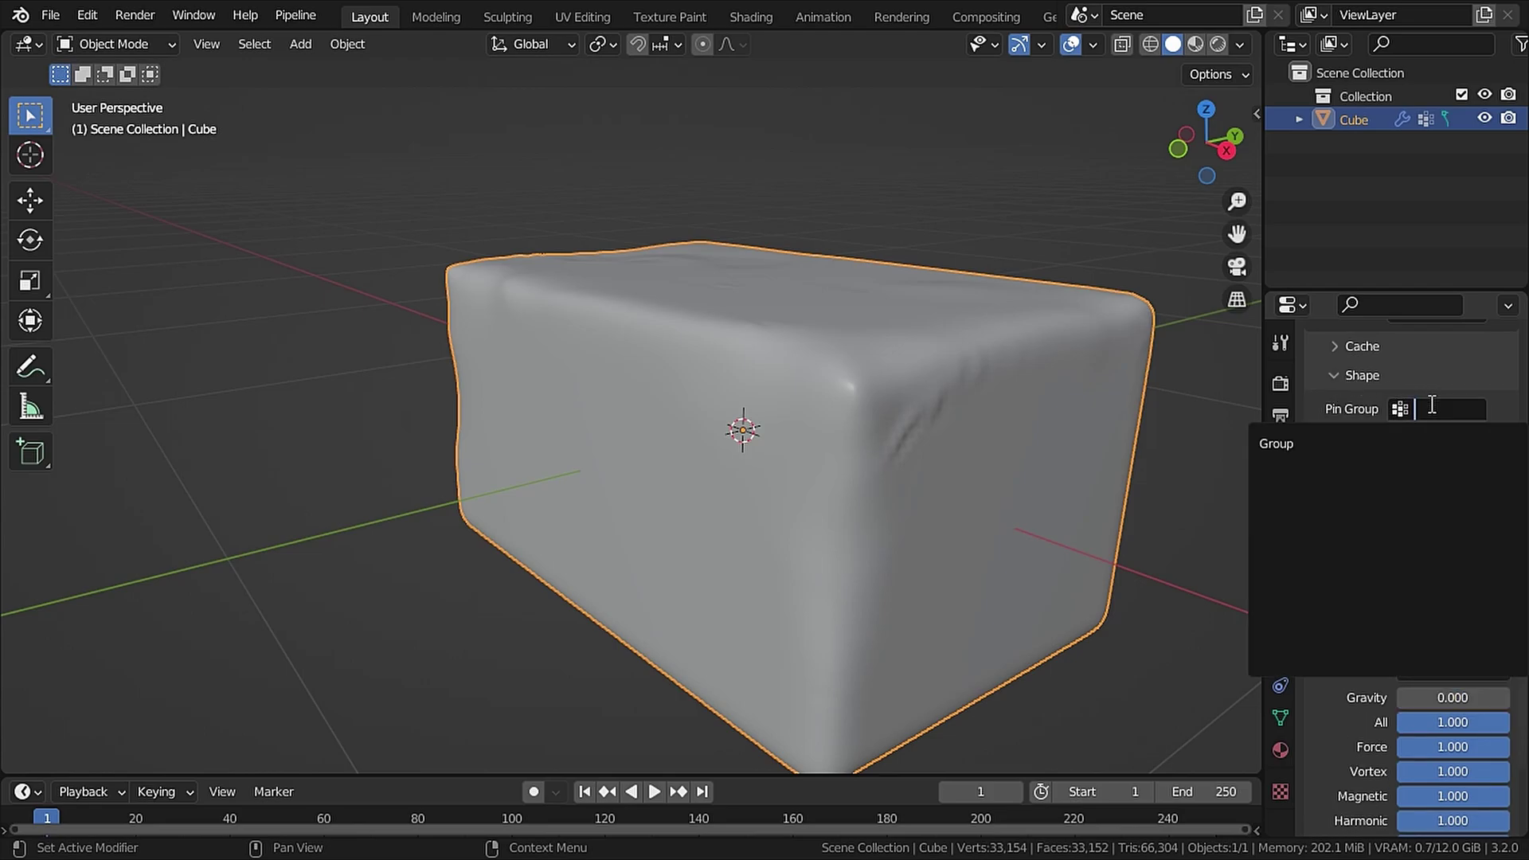
click(1344, 444)
middle_drag(810, 403, 852, 396)
Add a cube-shaped Empty, shrink it, and apply its scale.
click(301, 44)
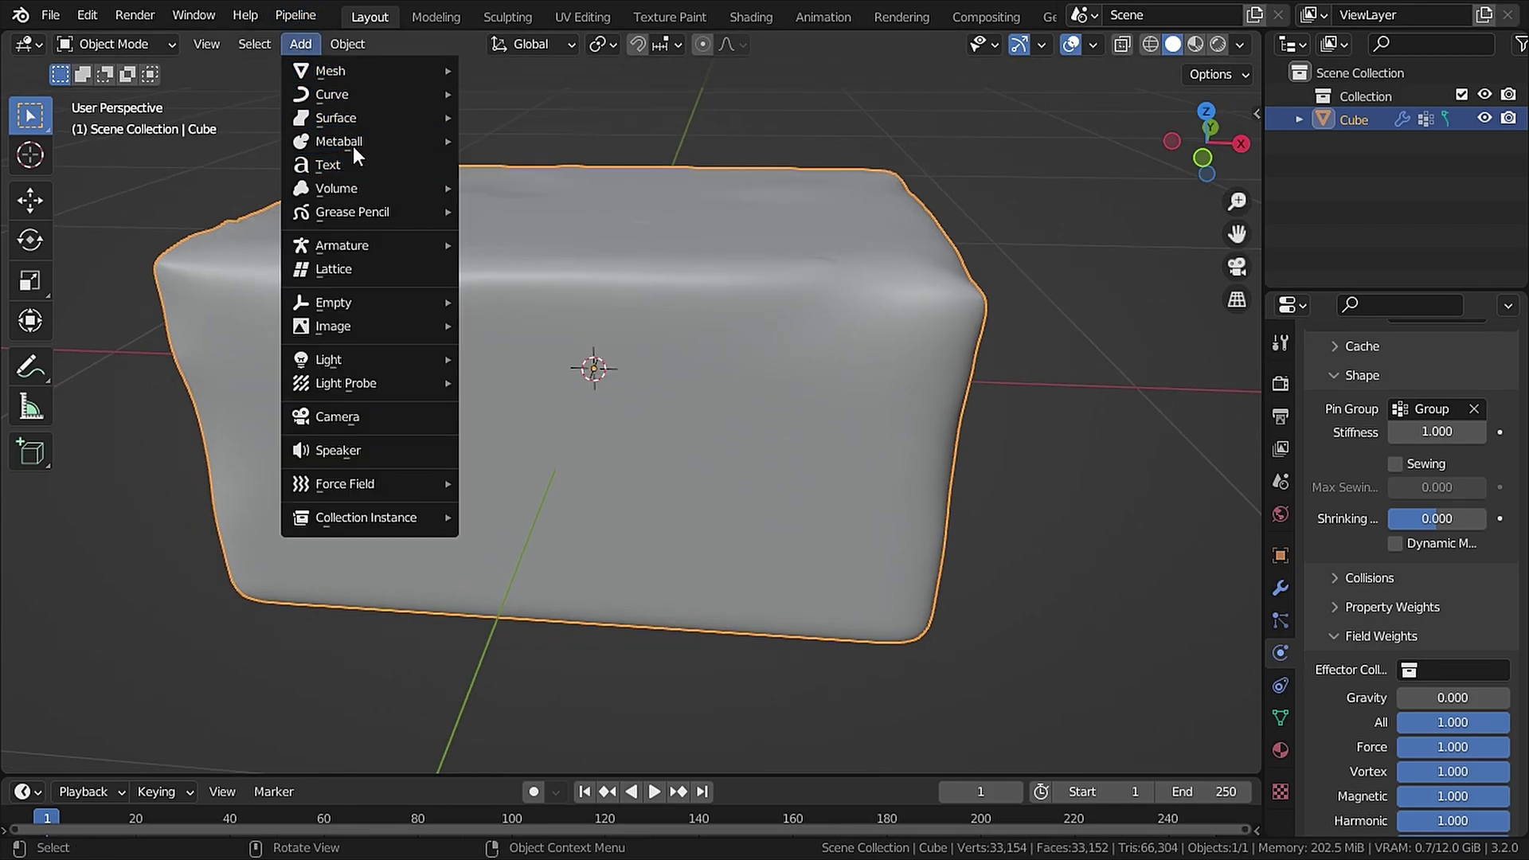
mouse_move(373, 301)
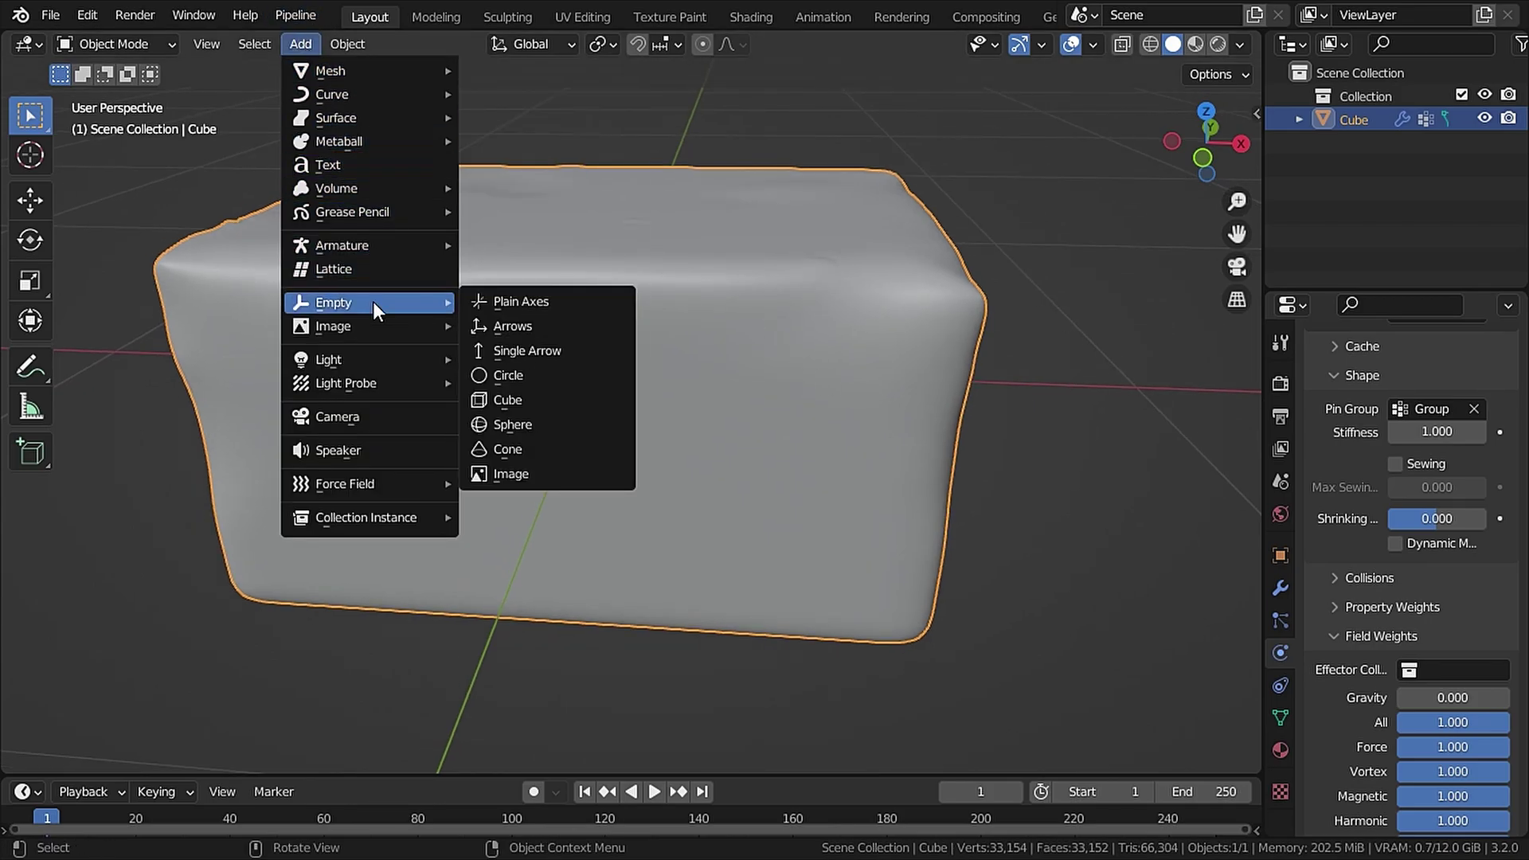
click(534, 401)
scroll(648, 399, down, 3)
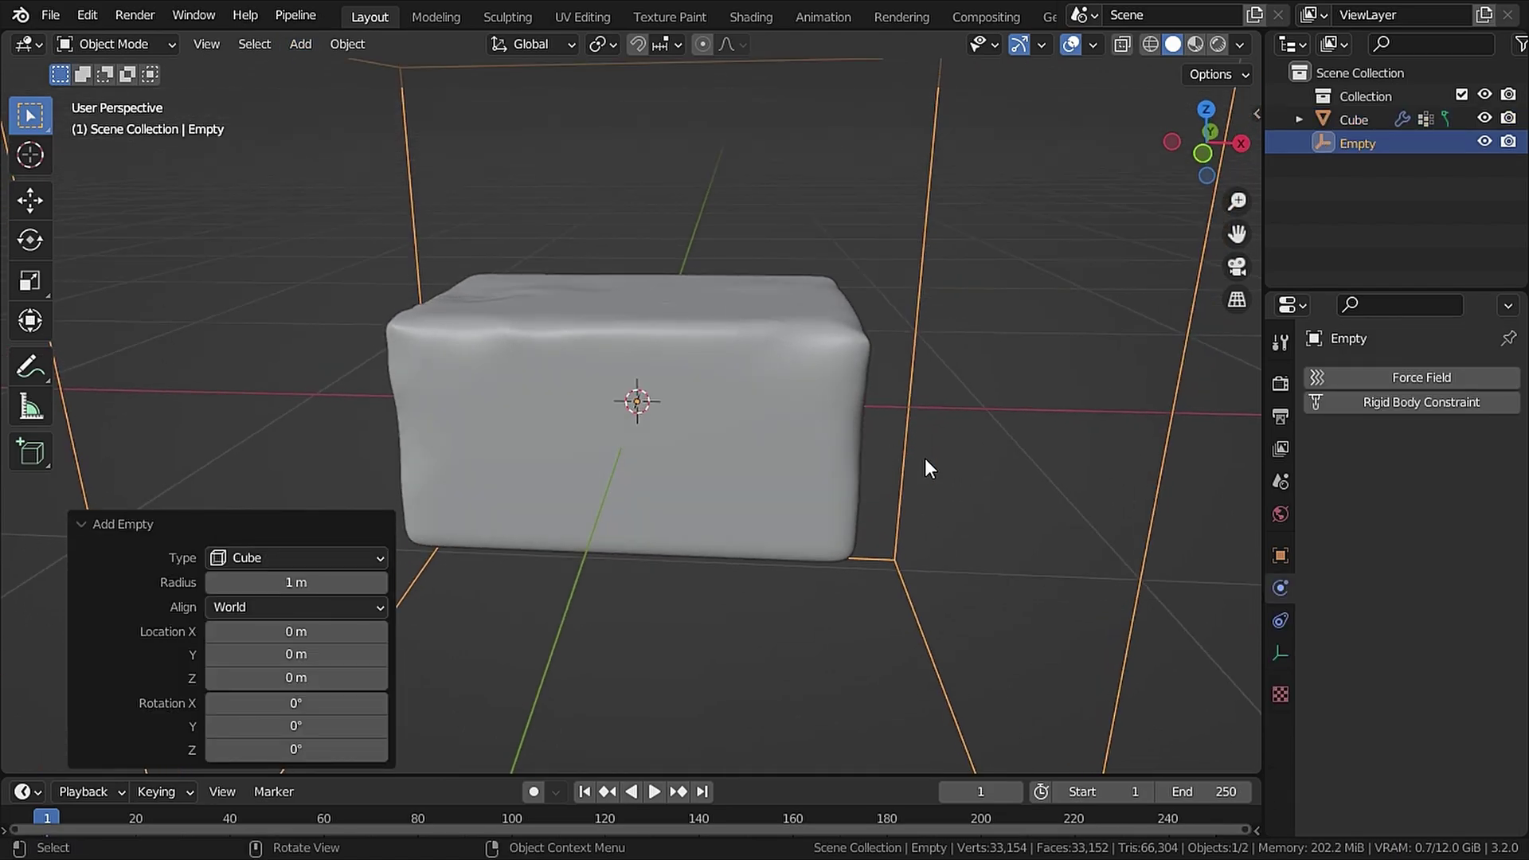
key(s)
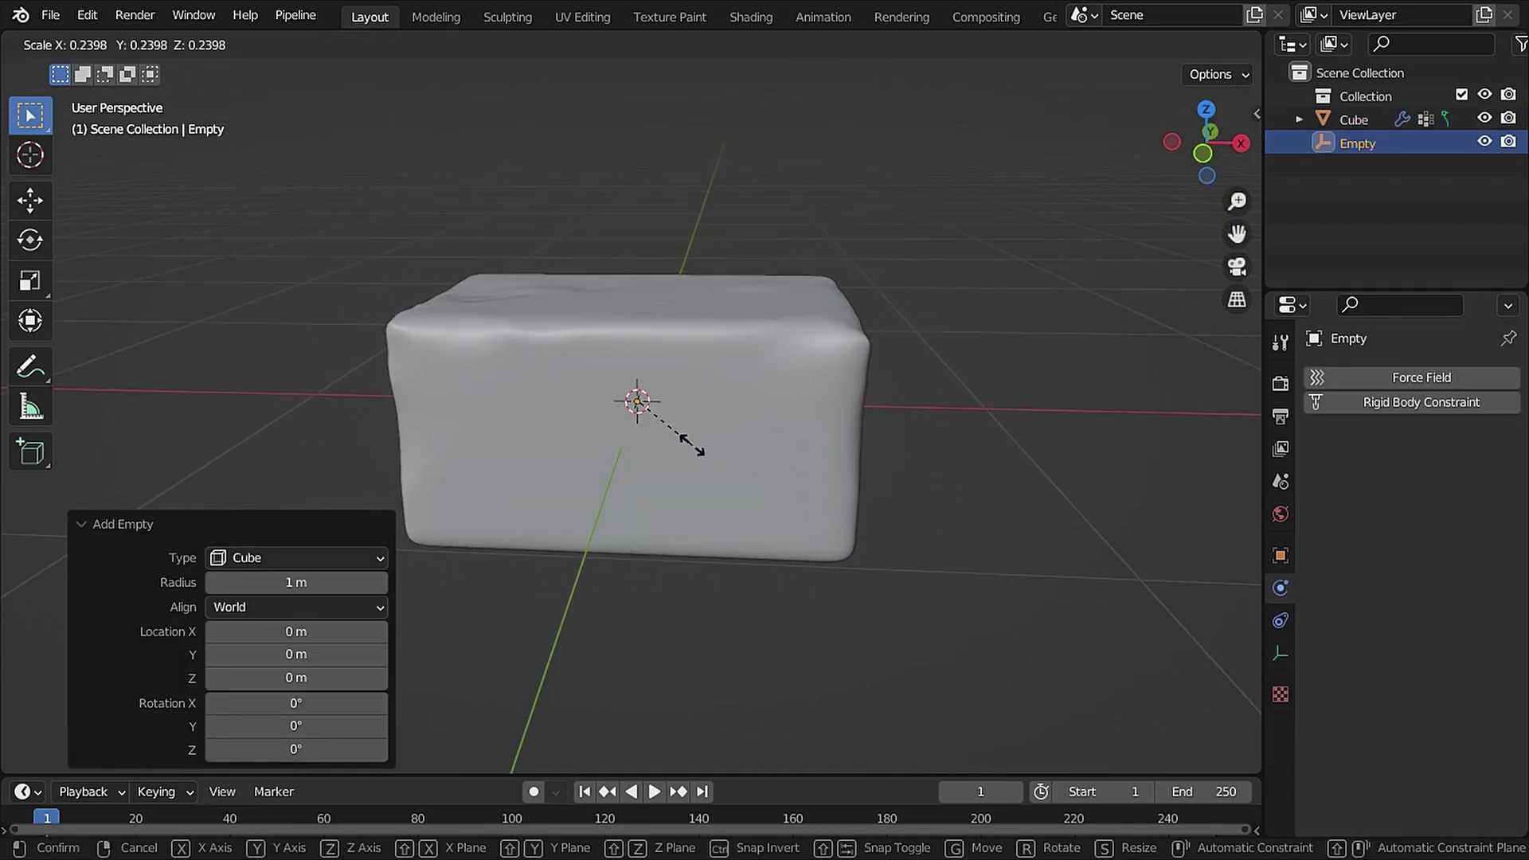
click(691, 443)
key(ctrl+a)
click(693, 443)
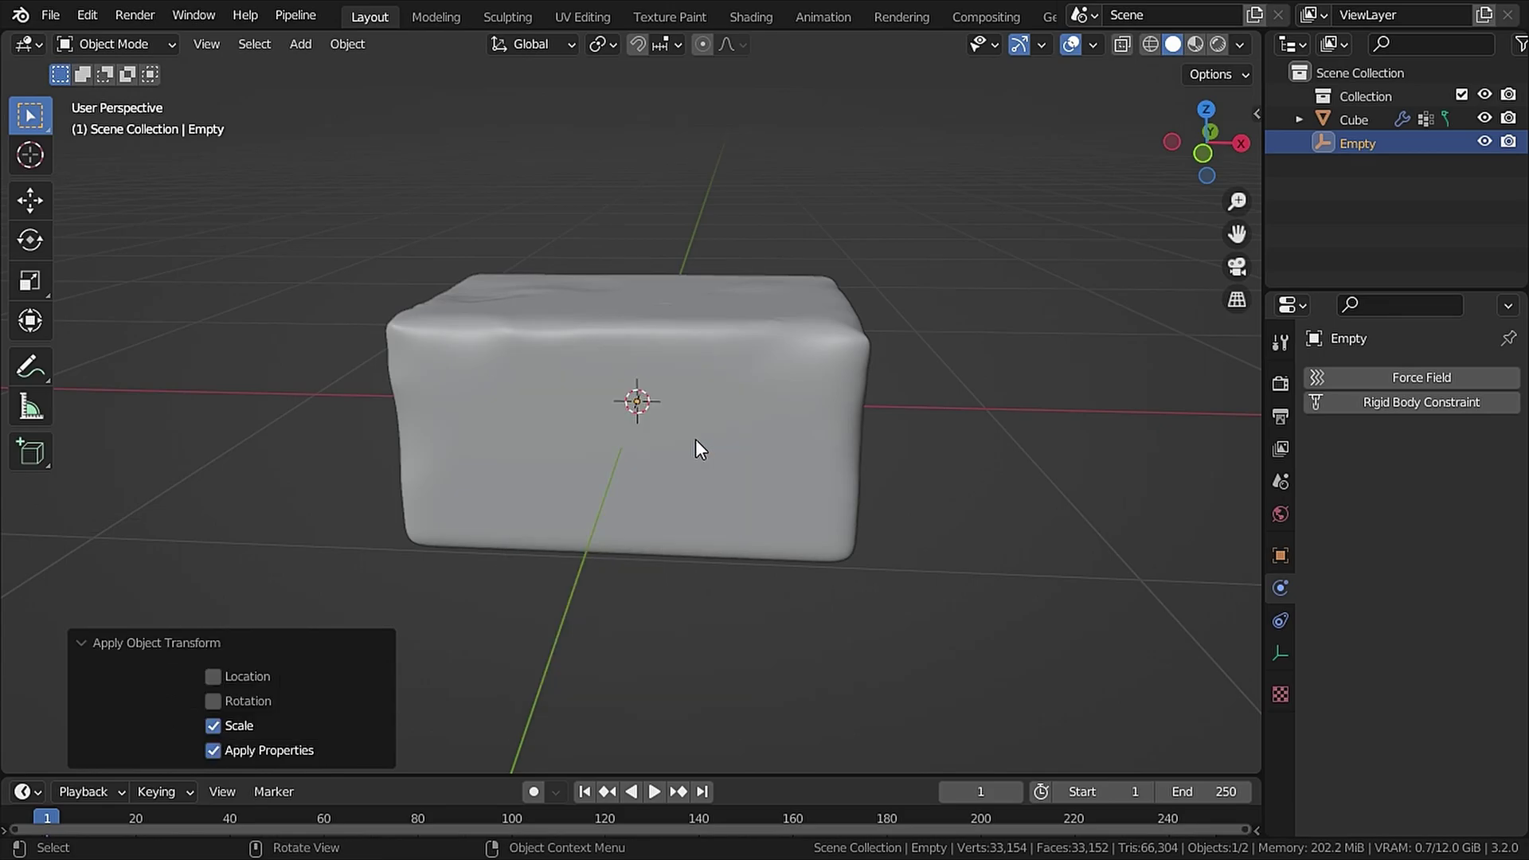
Raise the Empty 0.615 m above the box and disable the Cloth modifier's viewport display.
key(g)
key(z)
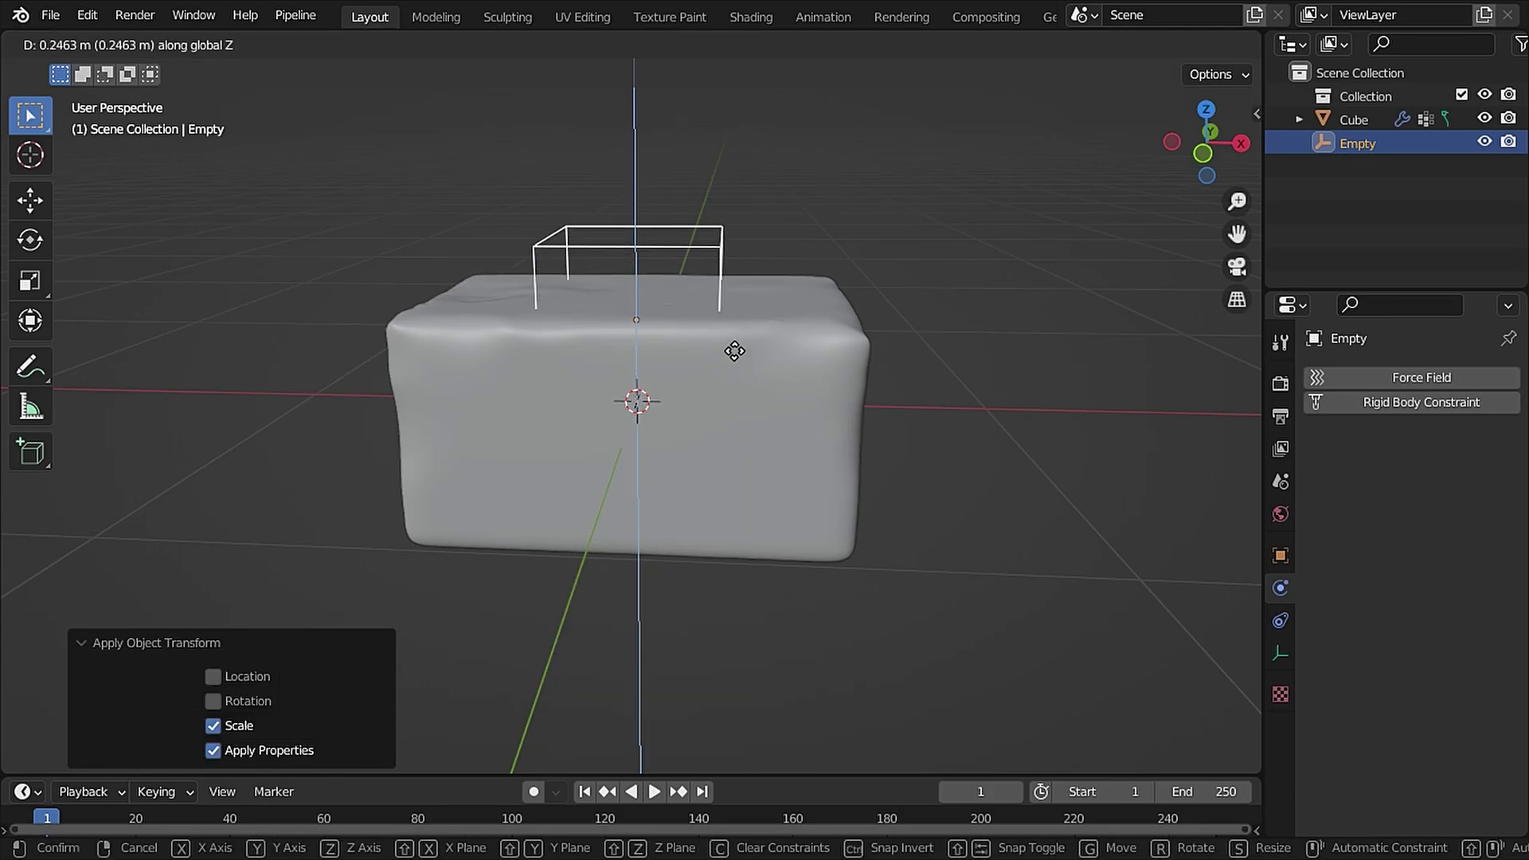
click(747, 237)
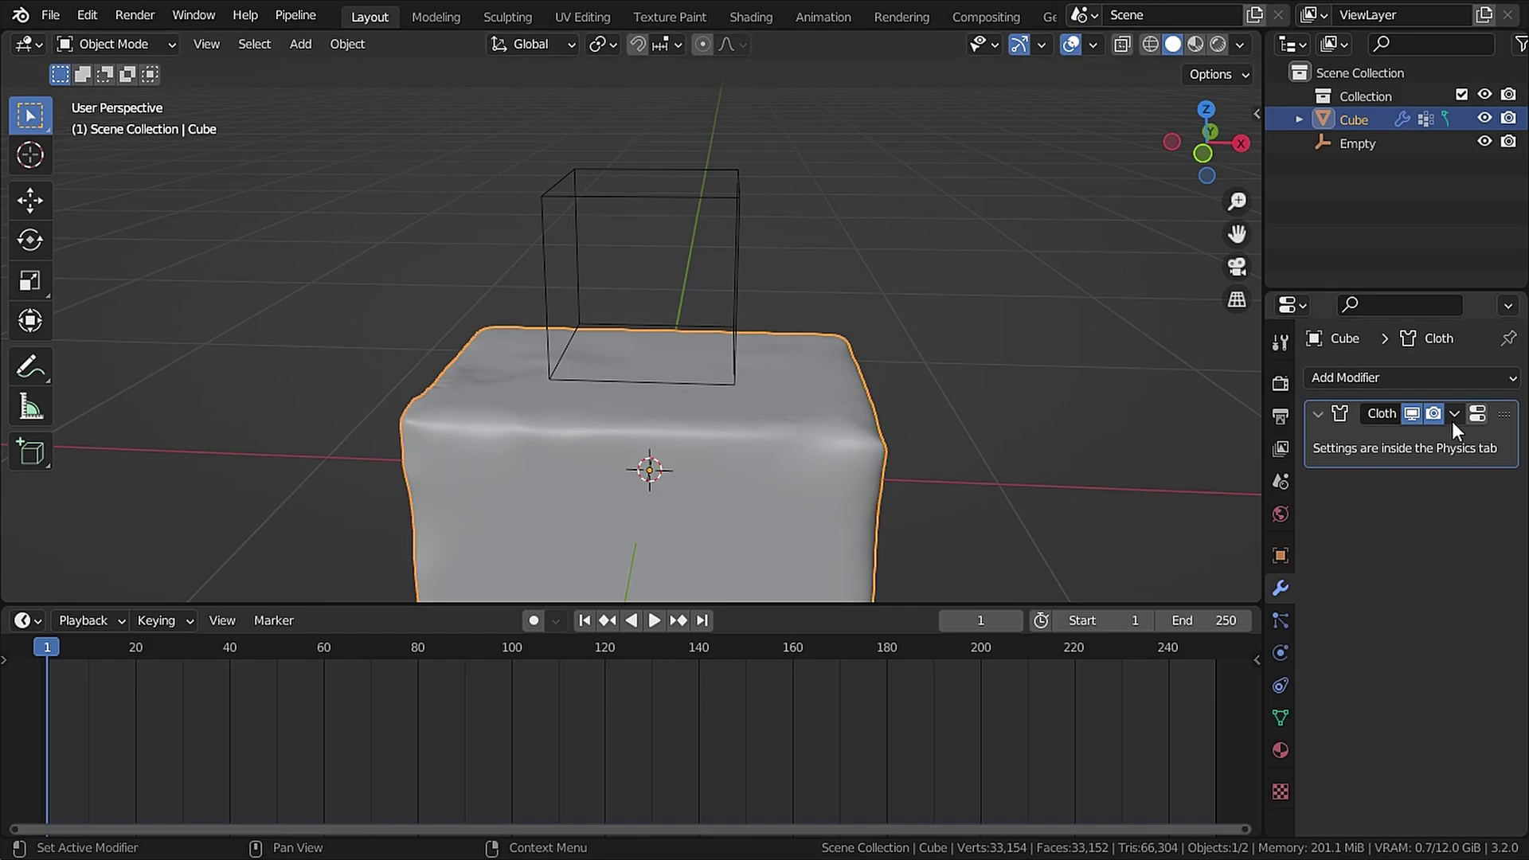
click(1411, 412)
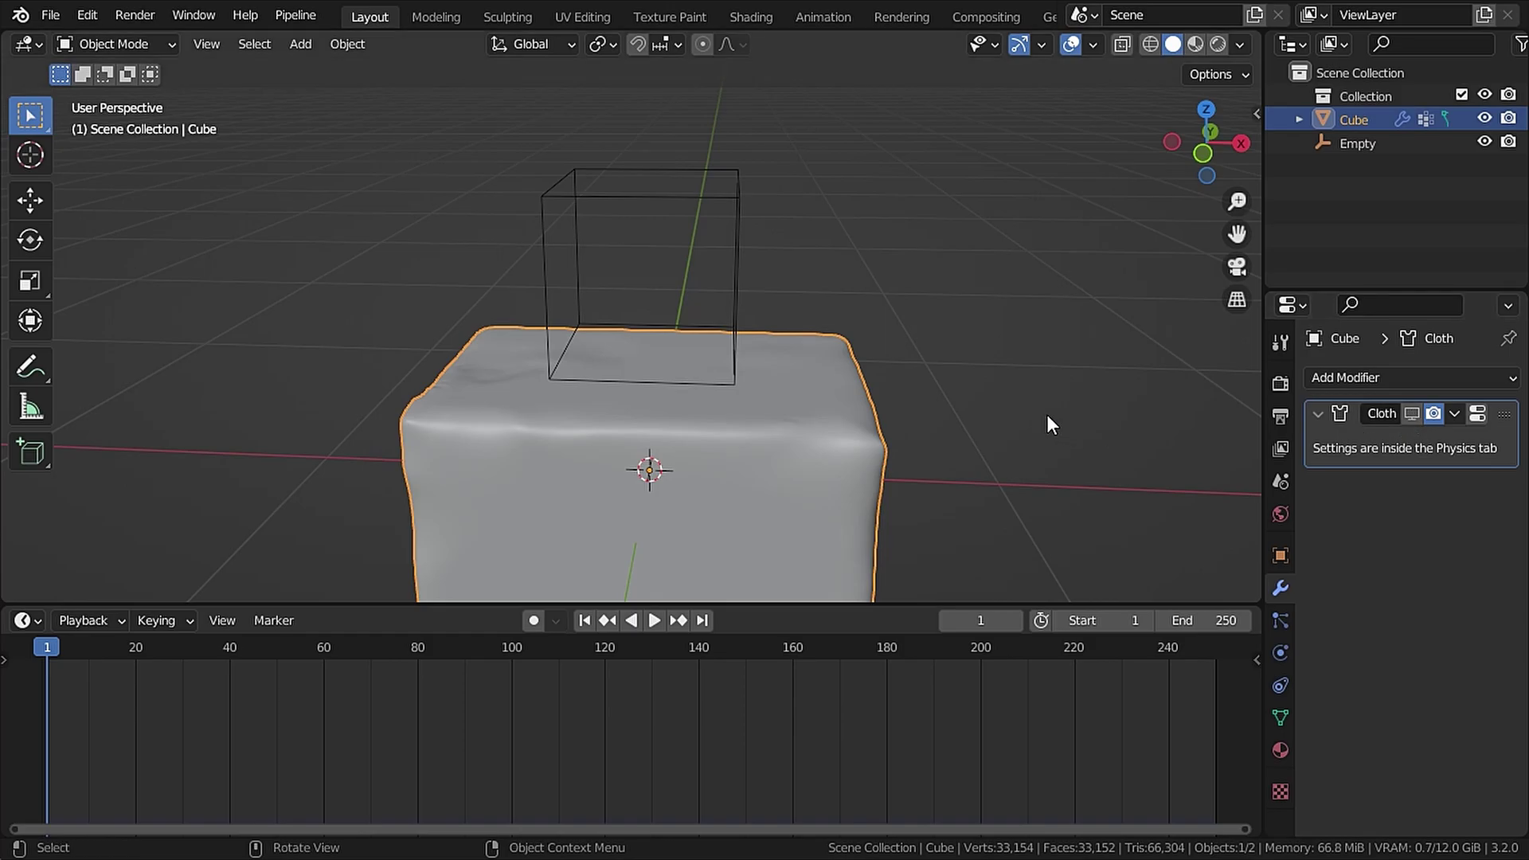
Keyframe the Empty's scale at frame 1.
click(676, 194)
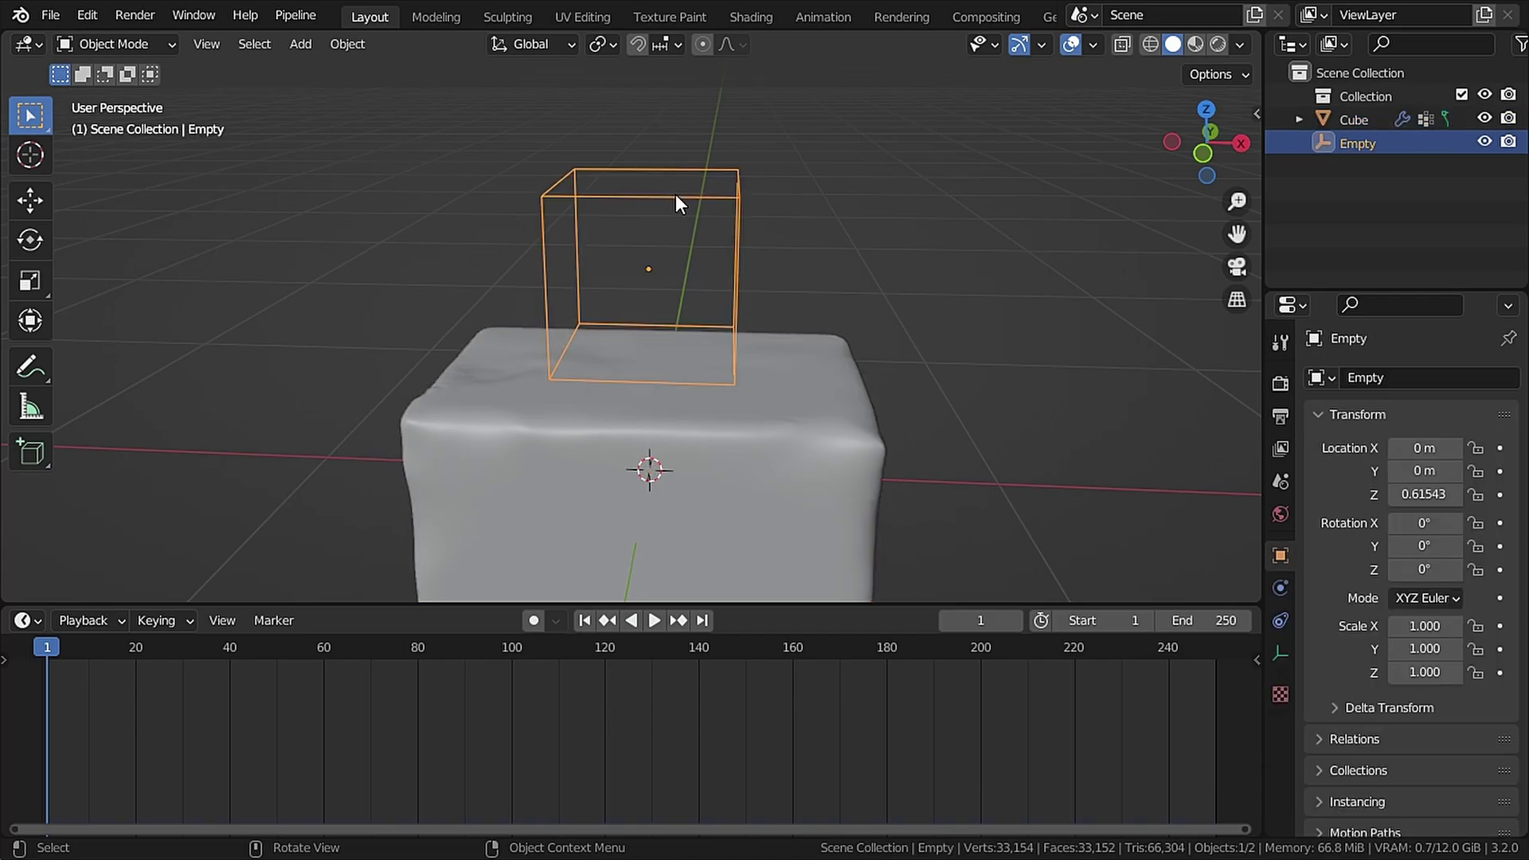
key(i)
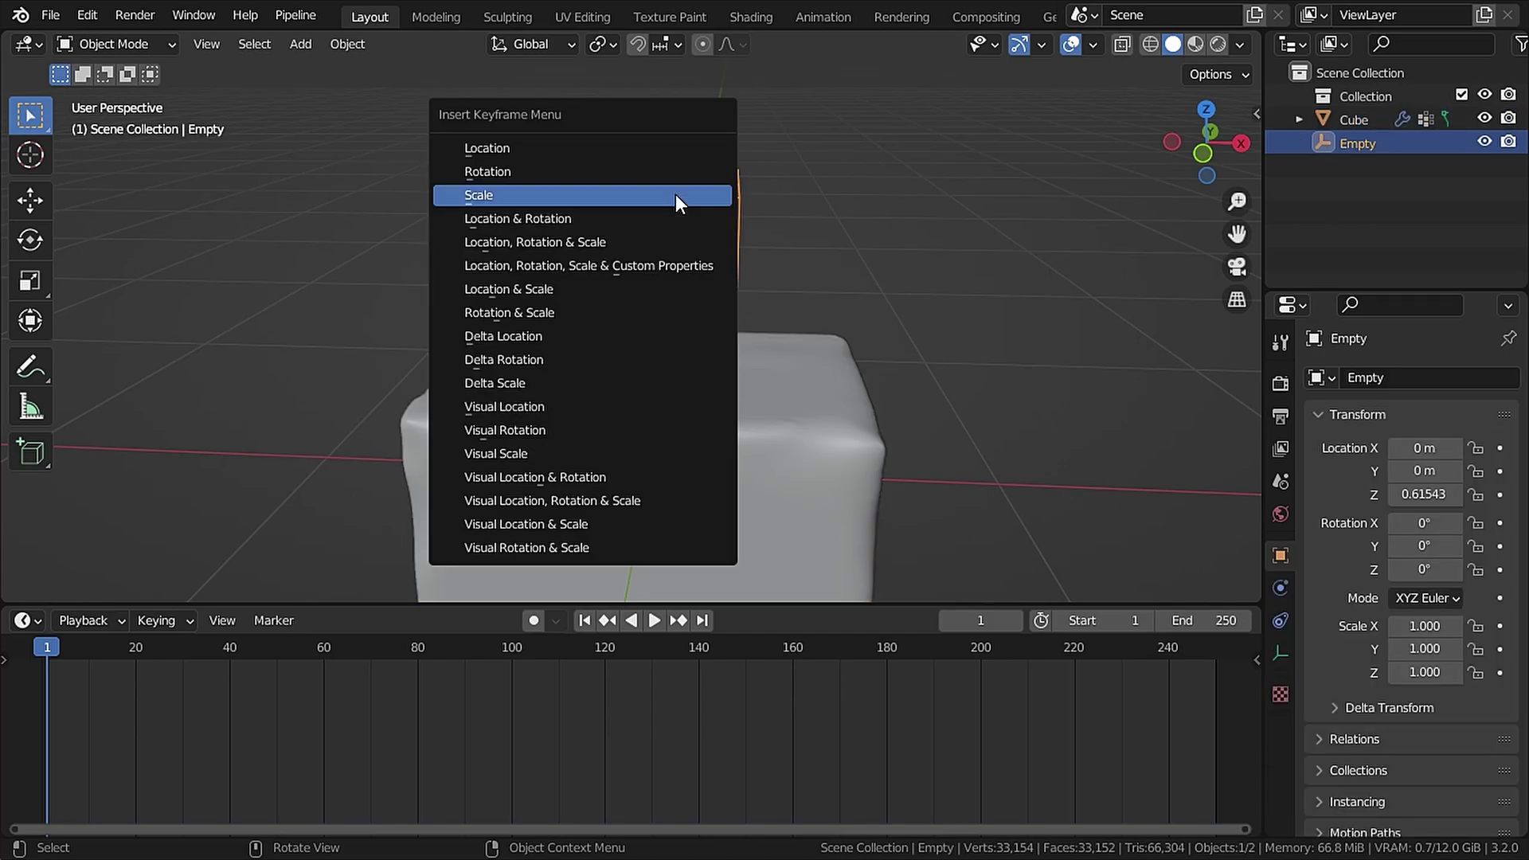
click(676, 194)
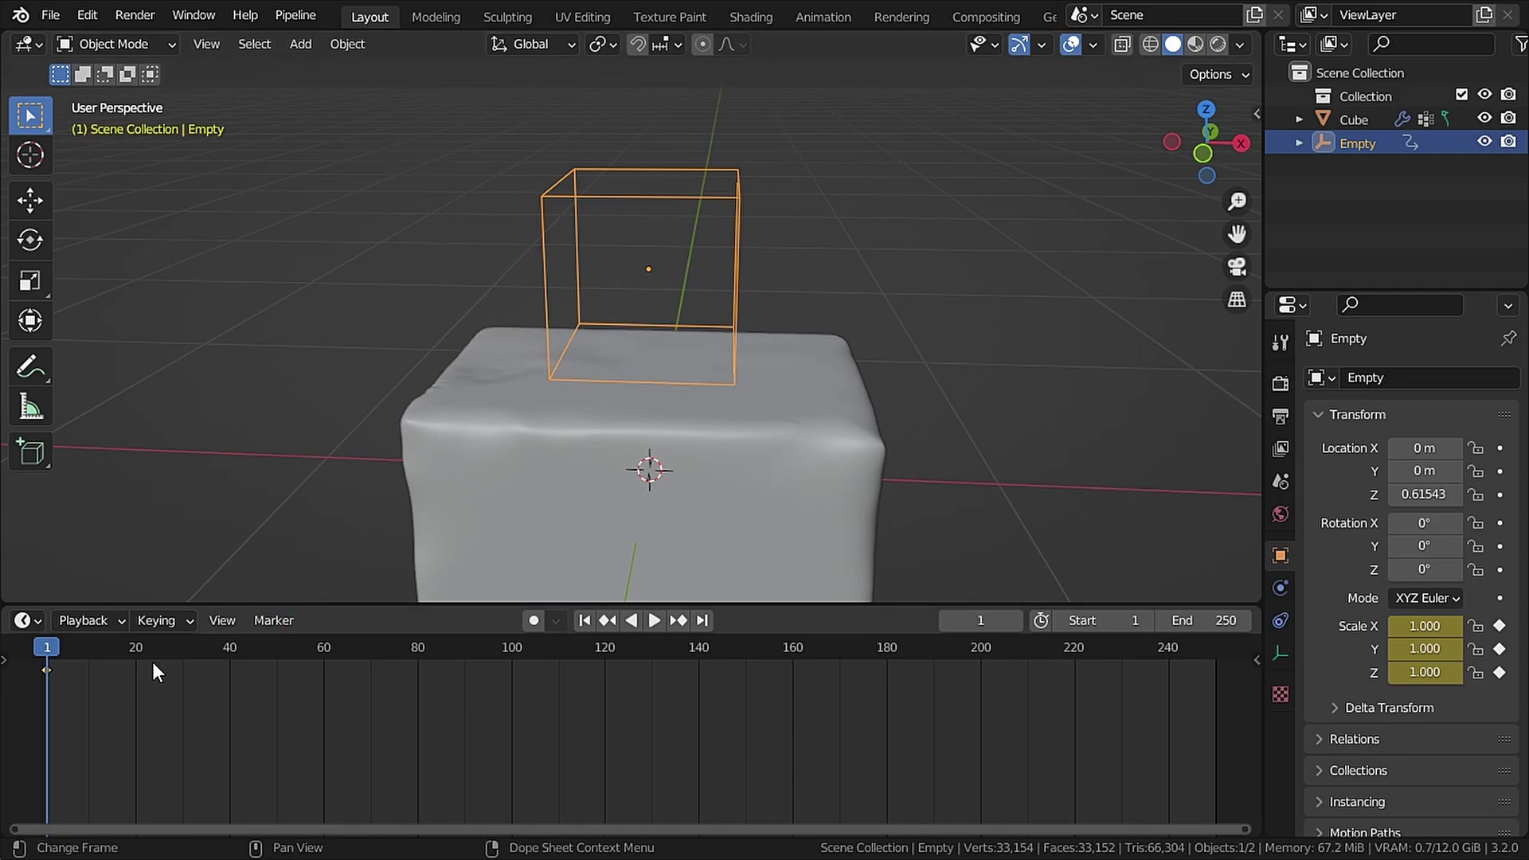
At frame 20, scale the Empty to X 0.789 and keyframe its scale.
drag(129, 650, 136, 653)
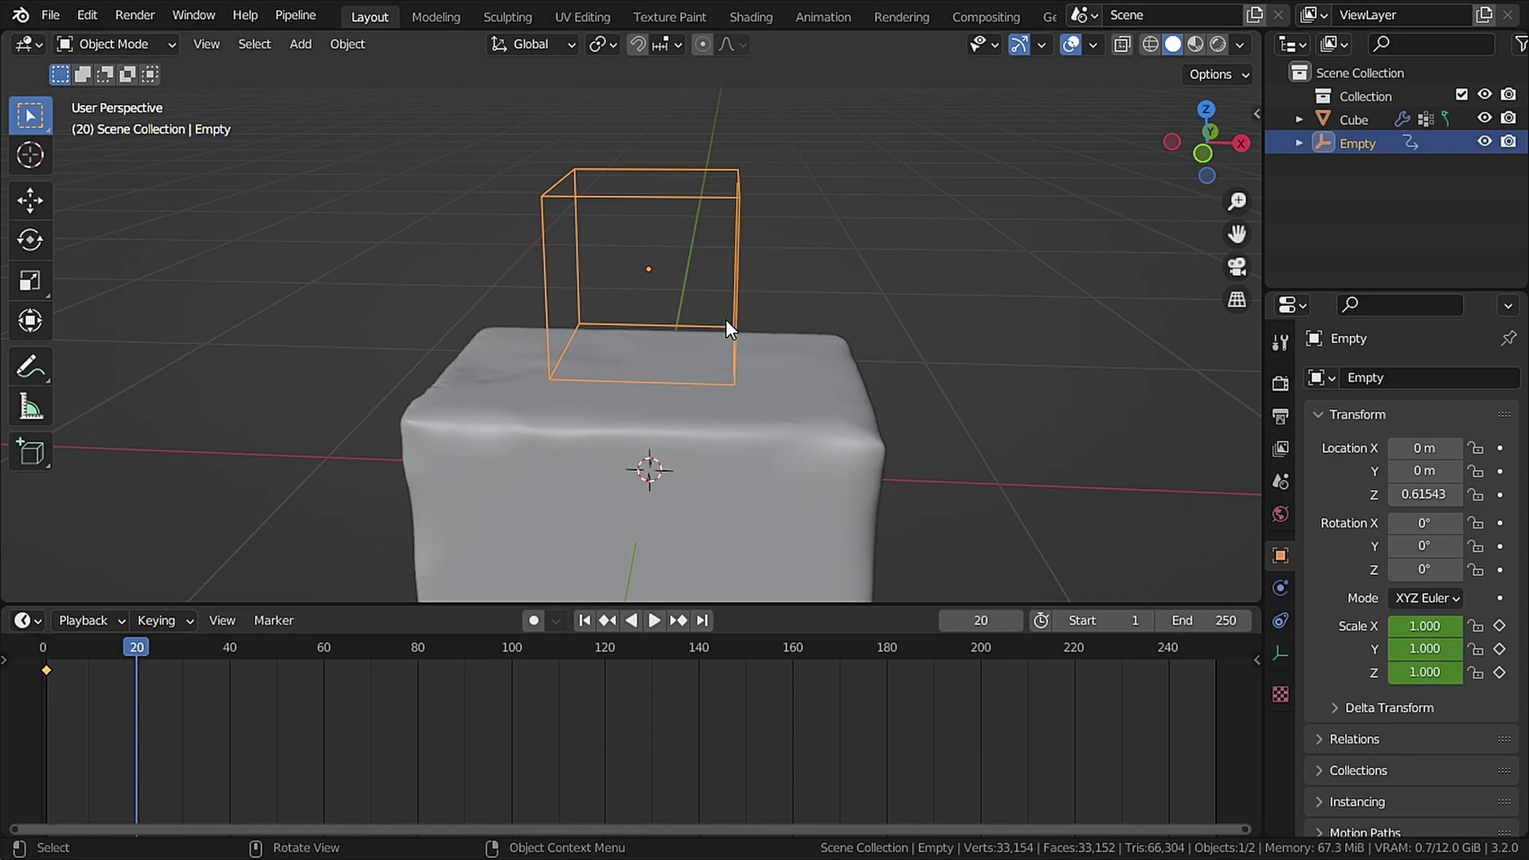
key(s)
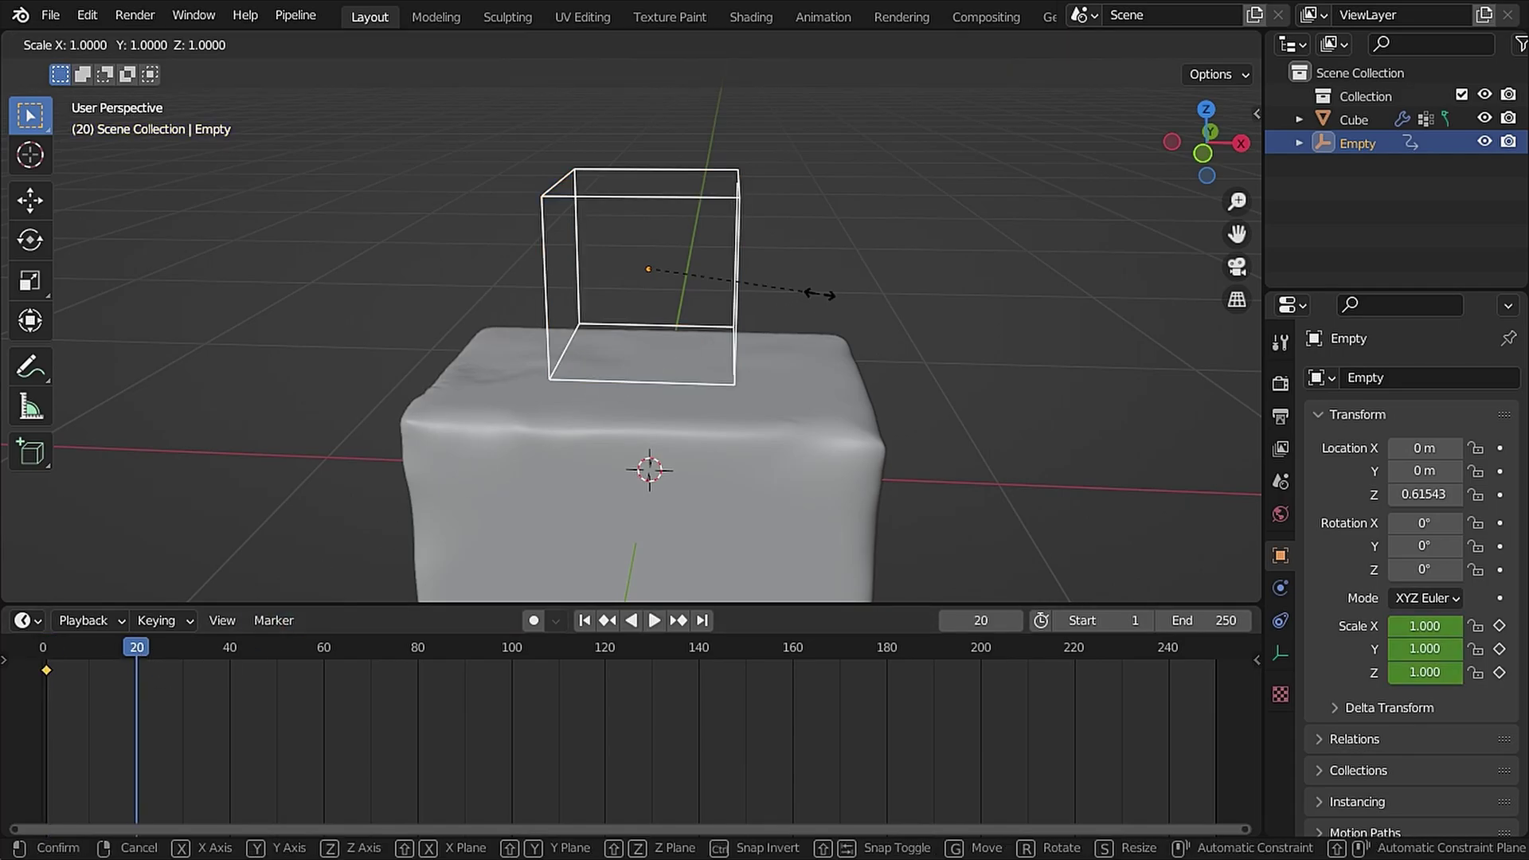
key(x)
click(785, 290)
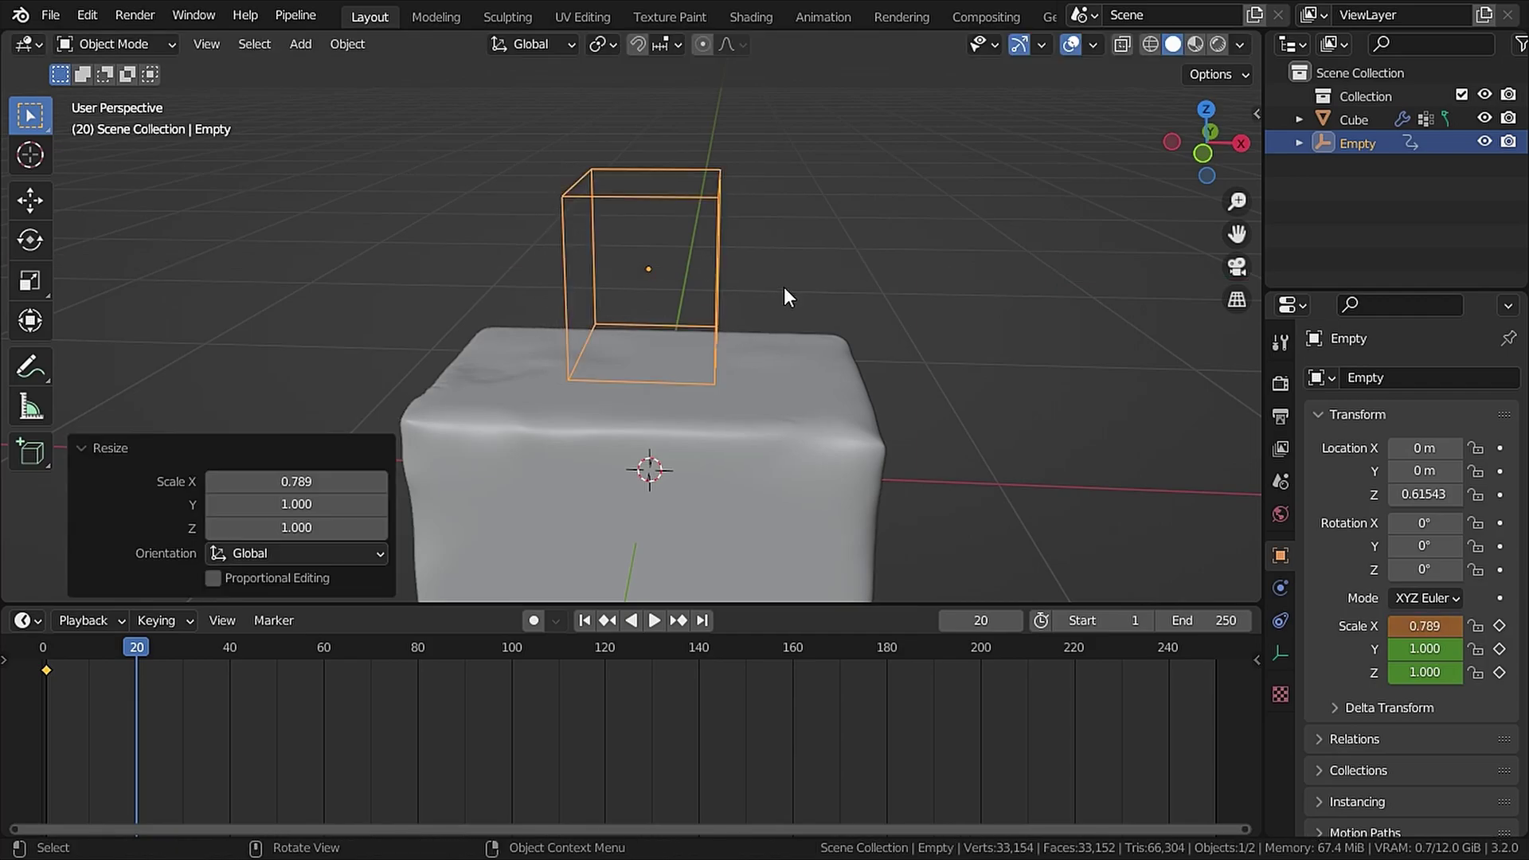
key(i)
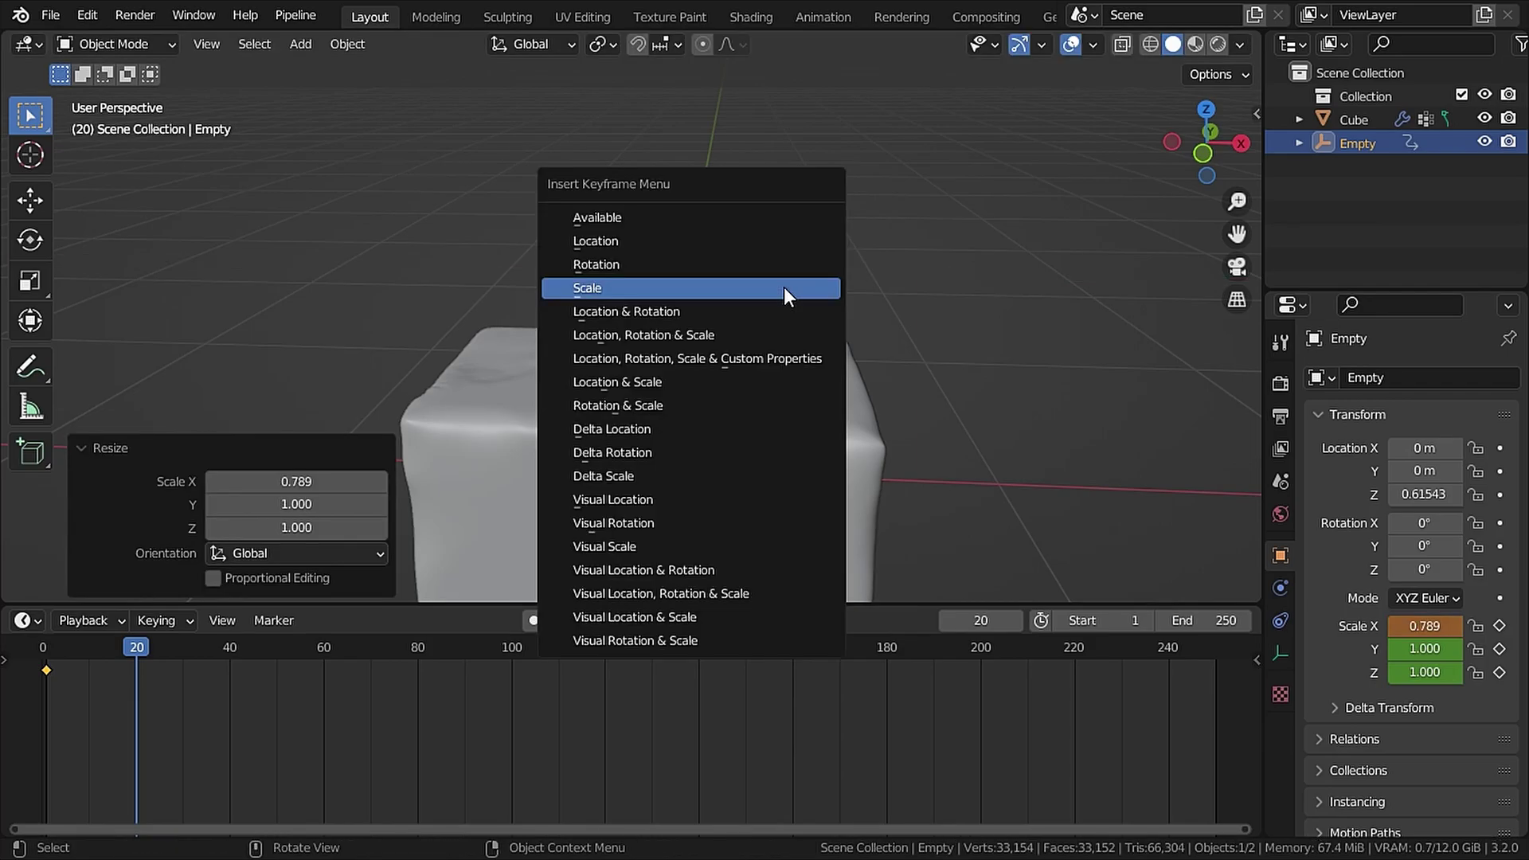
click(783, 287)
drag(140, 652, 68, 660)
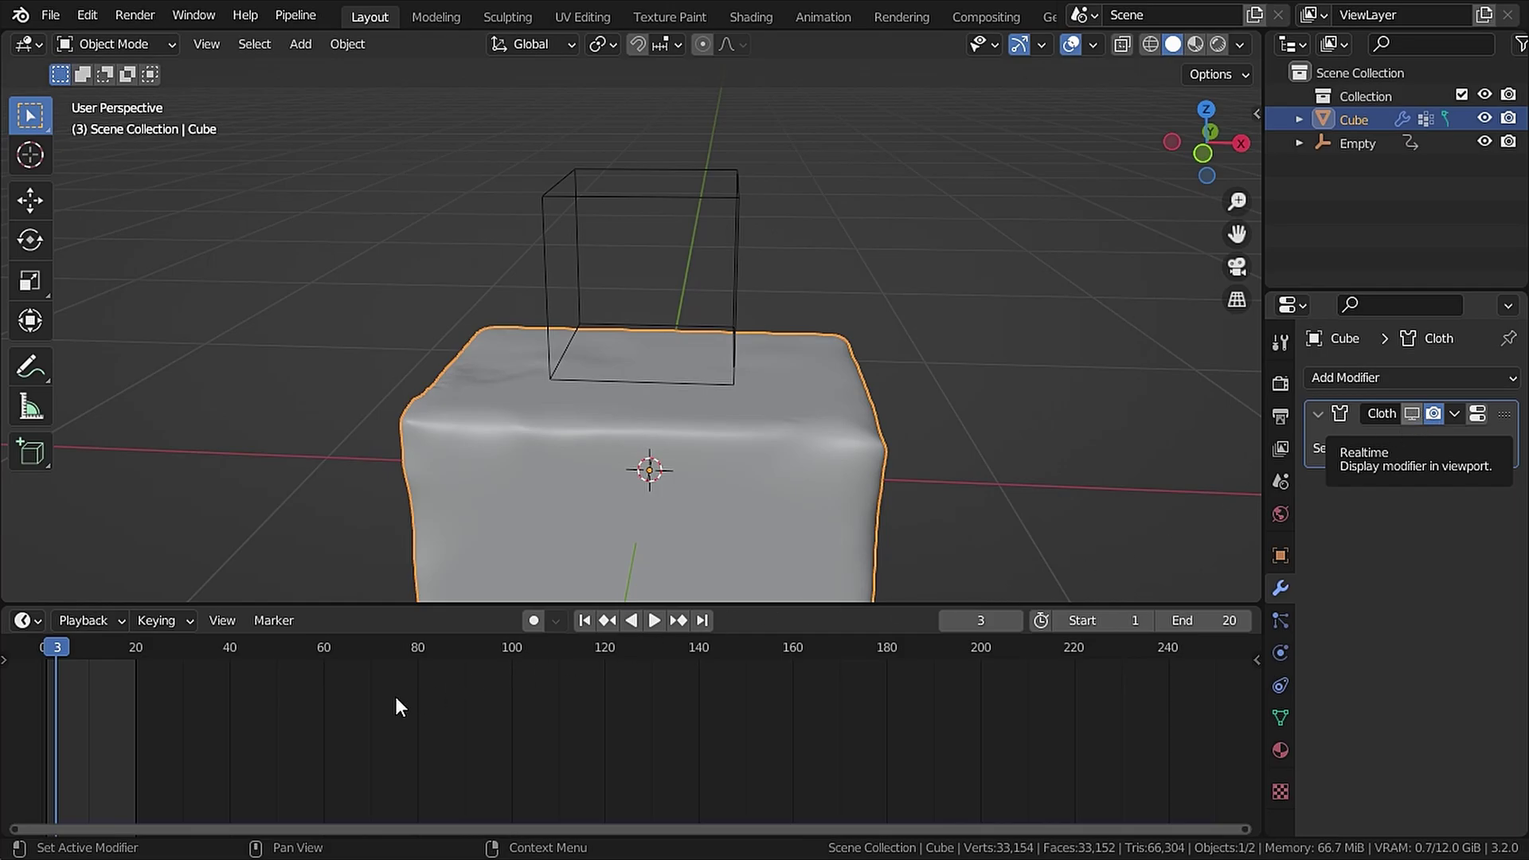
Return to frame 0 and add a Copy Scale constraint to the Cube.
drag(56, 647, 35, 647)
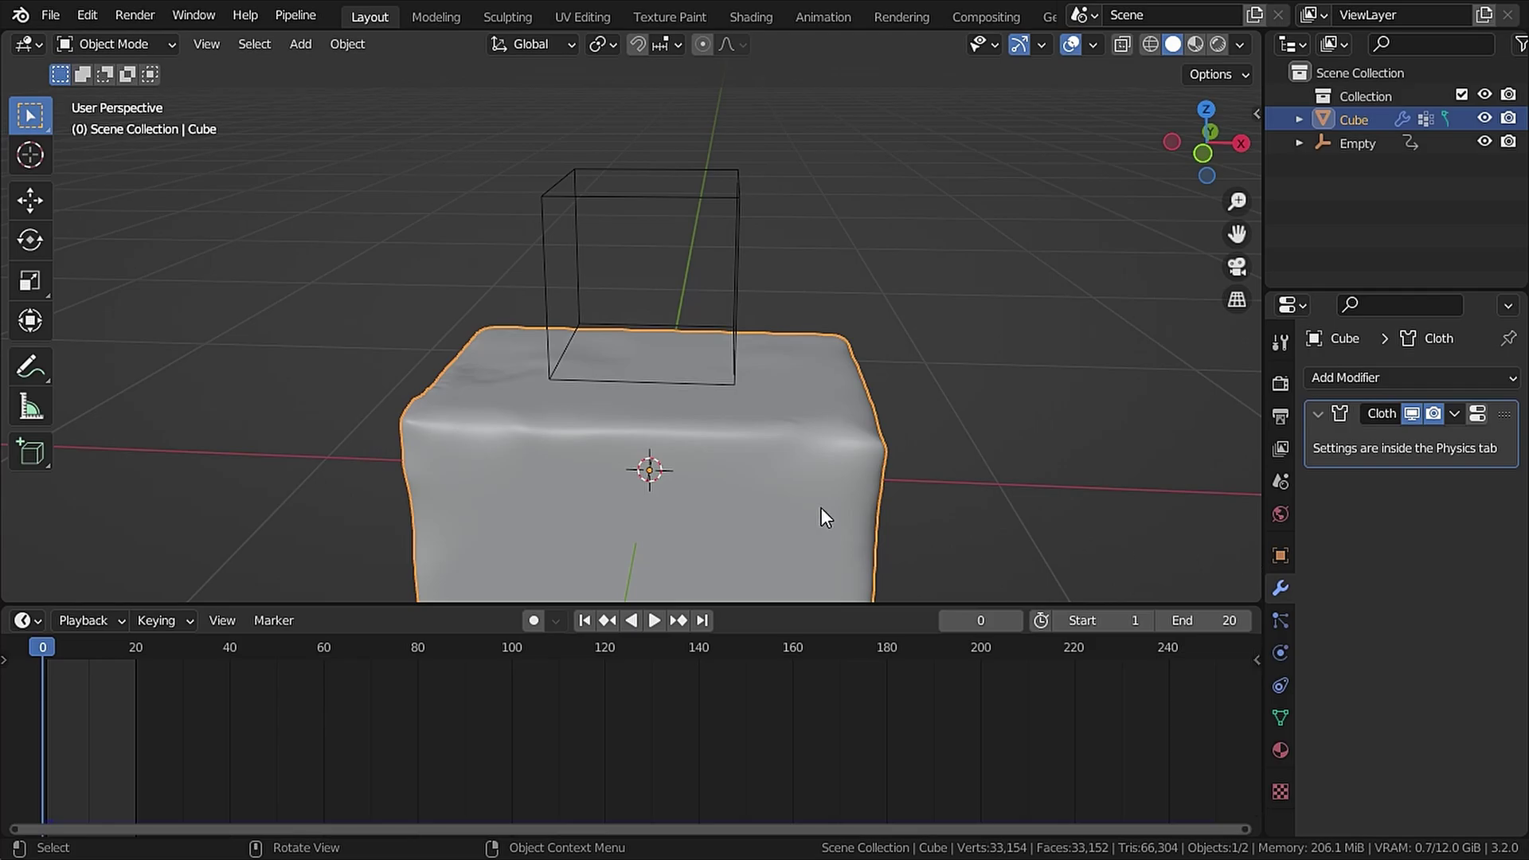
click(1280, 686)
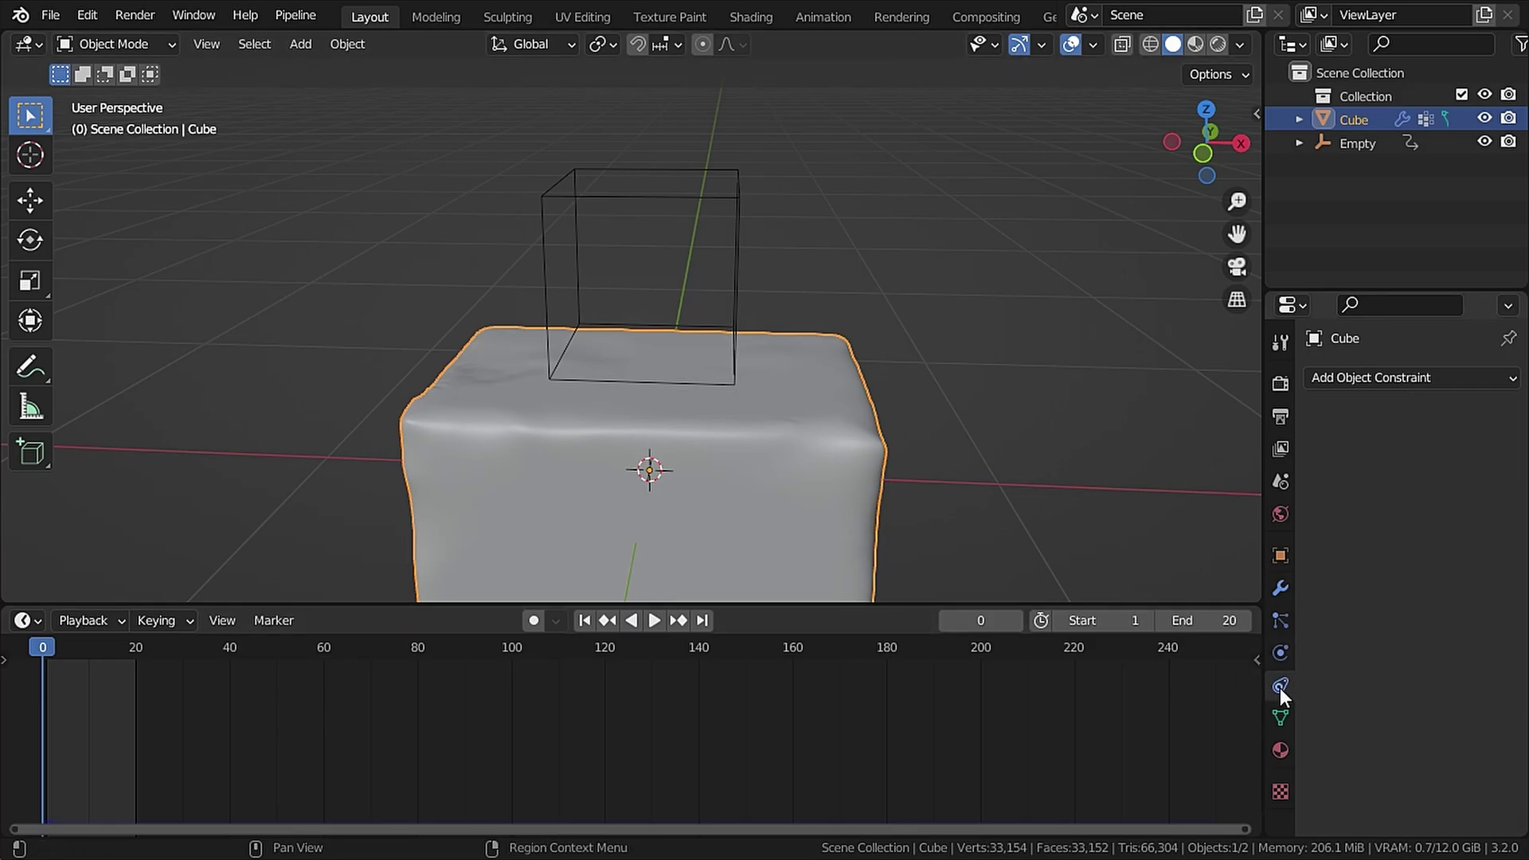
click(1364, 380)
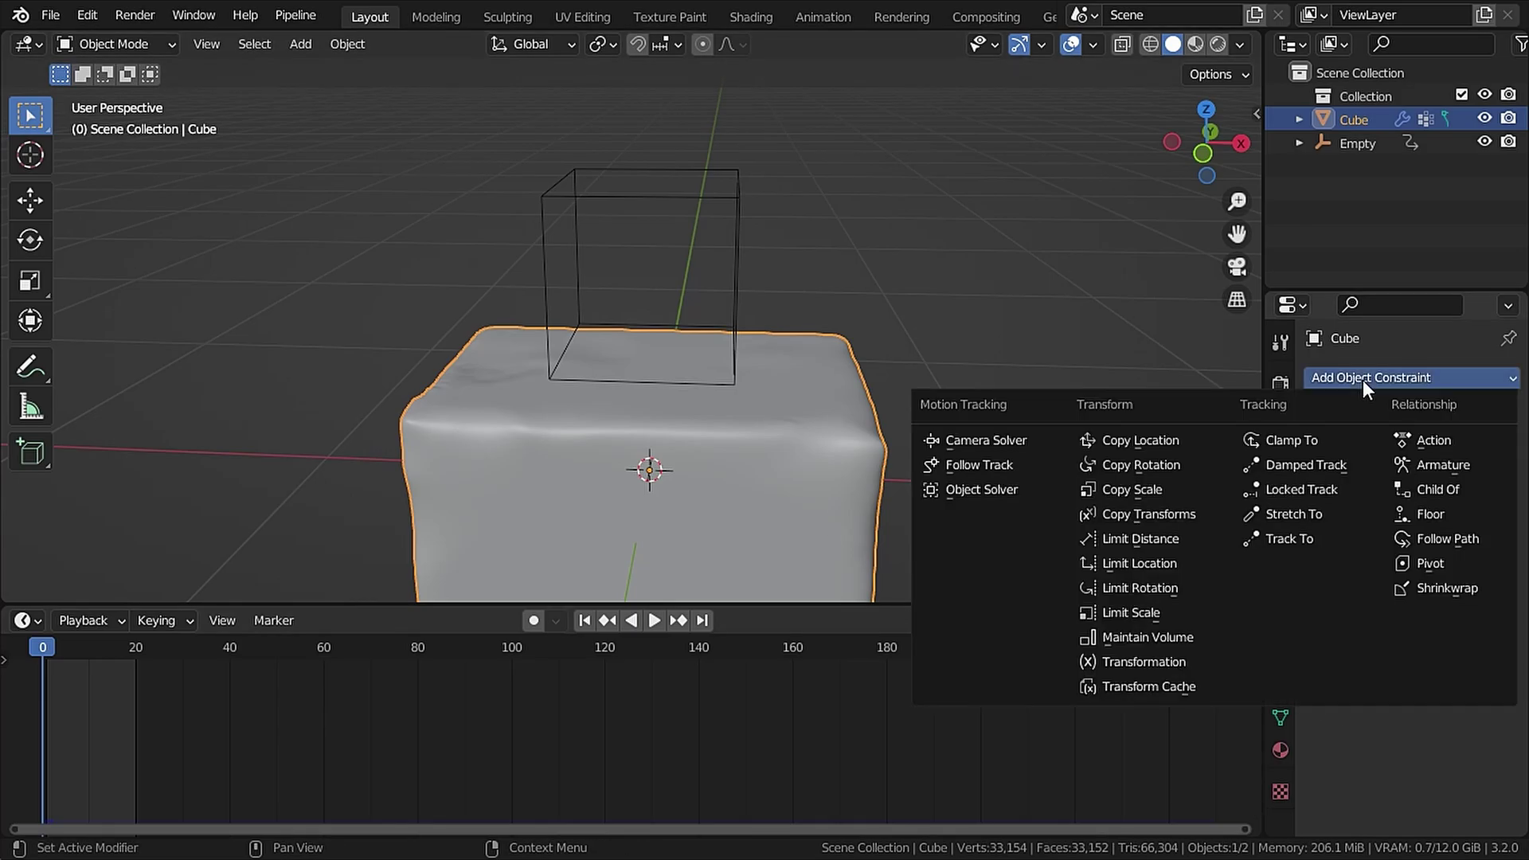
click(1147, 490)
Target the Empty, copy only the X-axis scale, and play the cloth animation.
click(1475, 449)
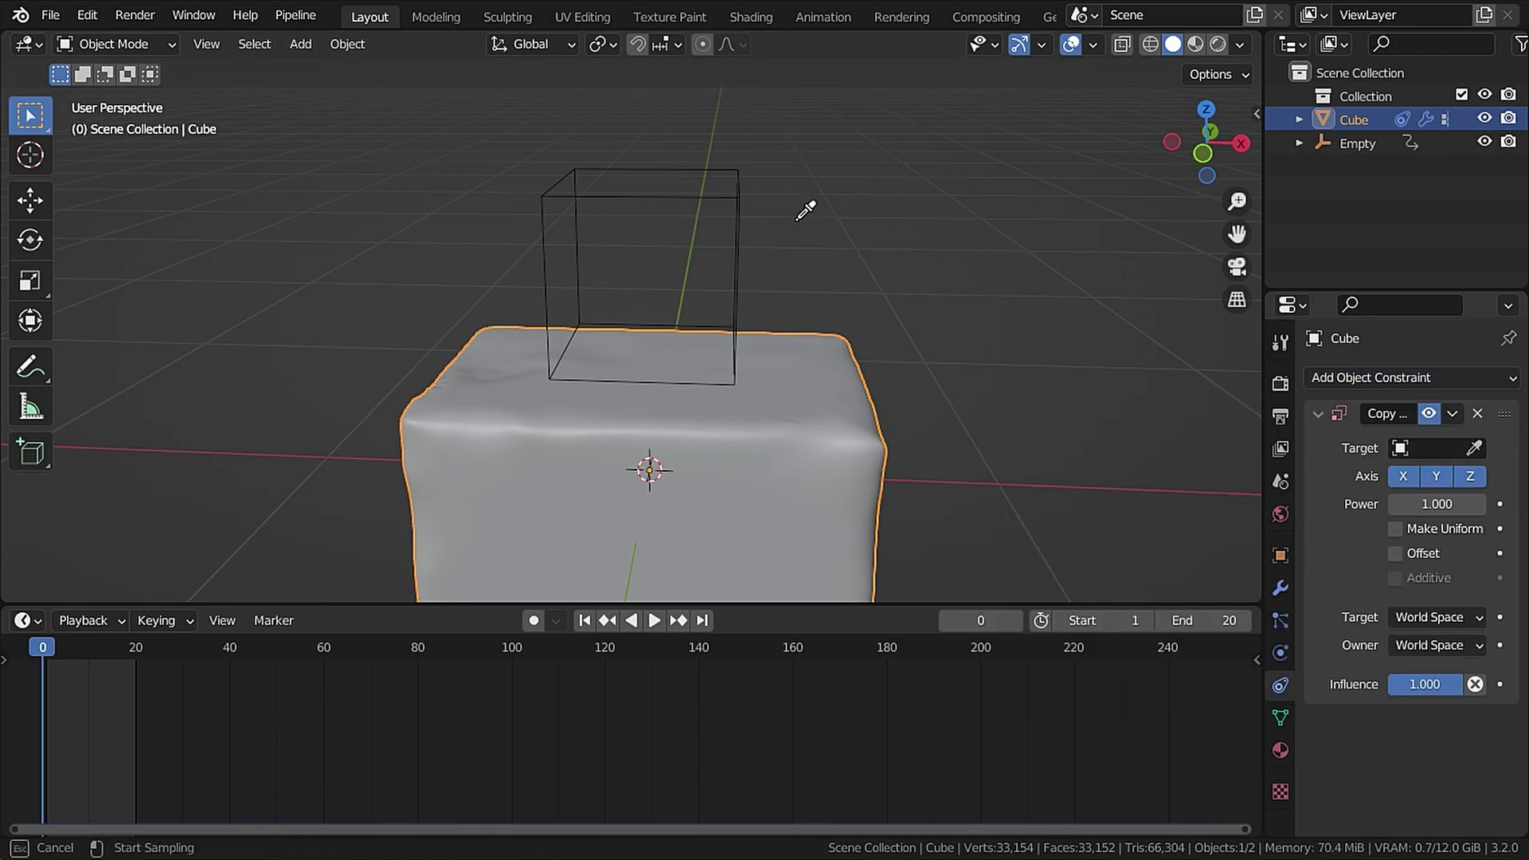
click(744, 190)
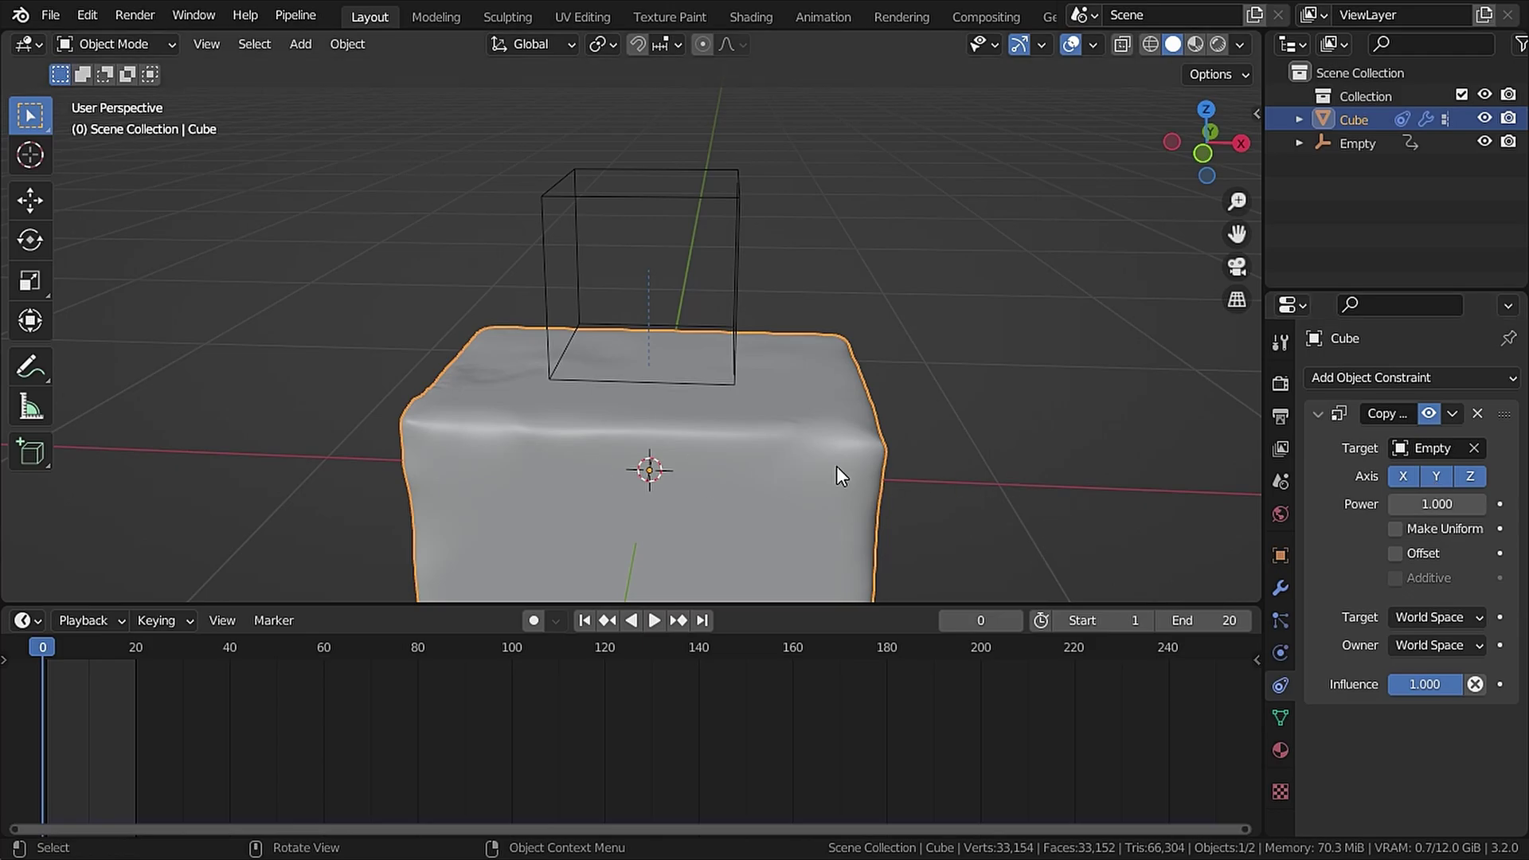
click(1402, 477)
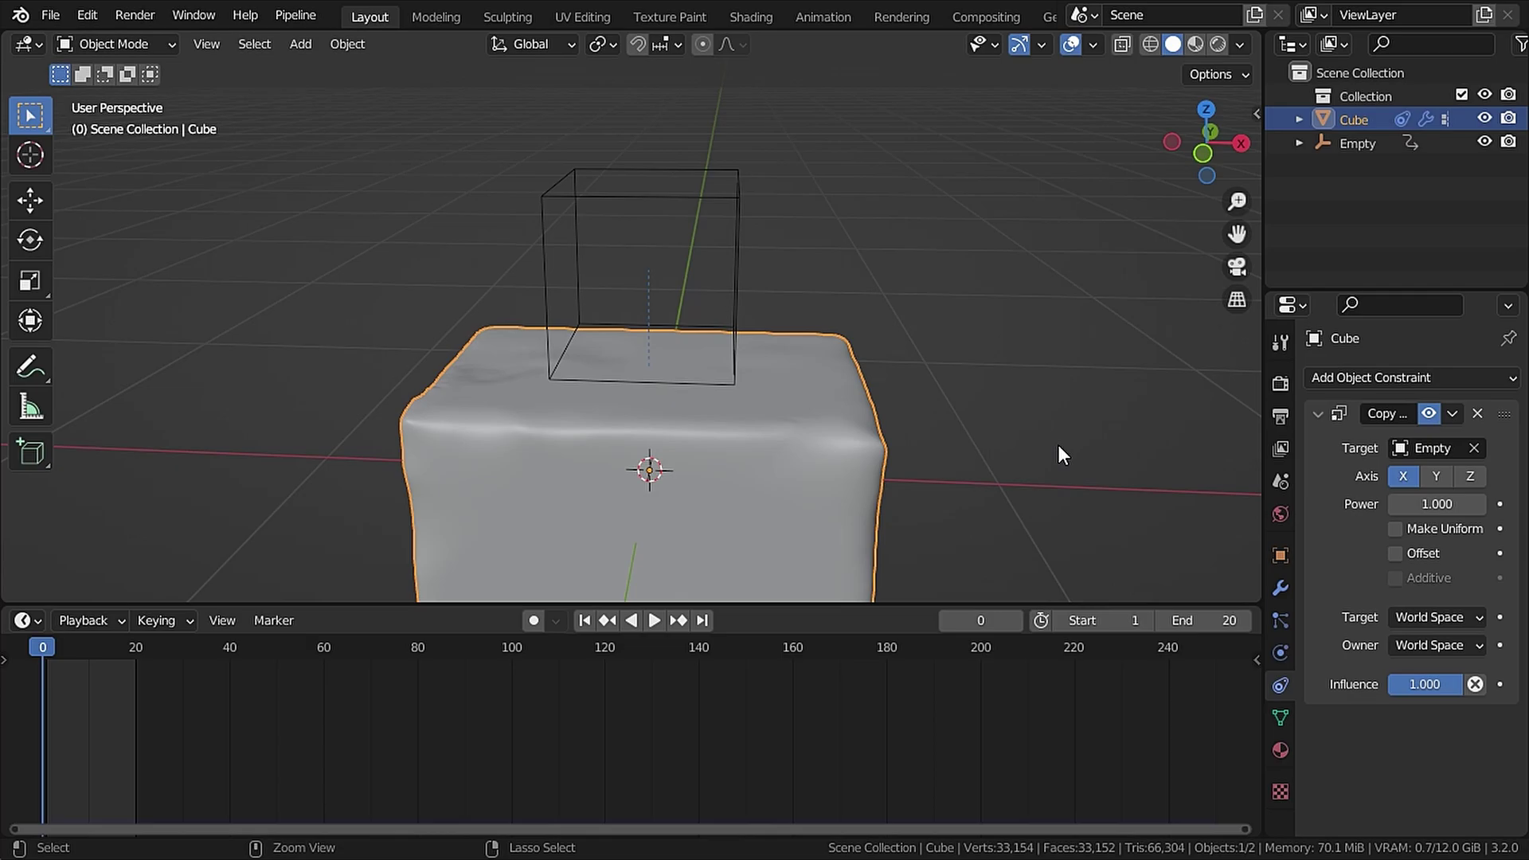
click(640, 620)
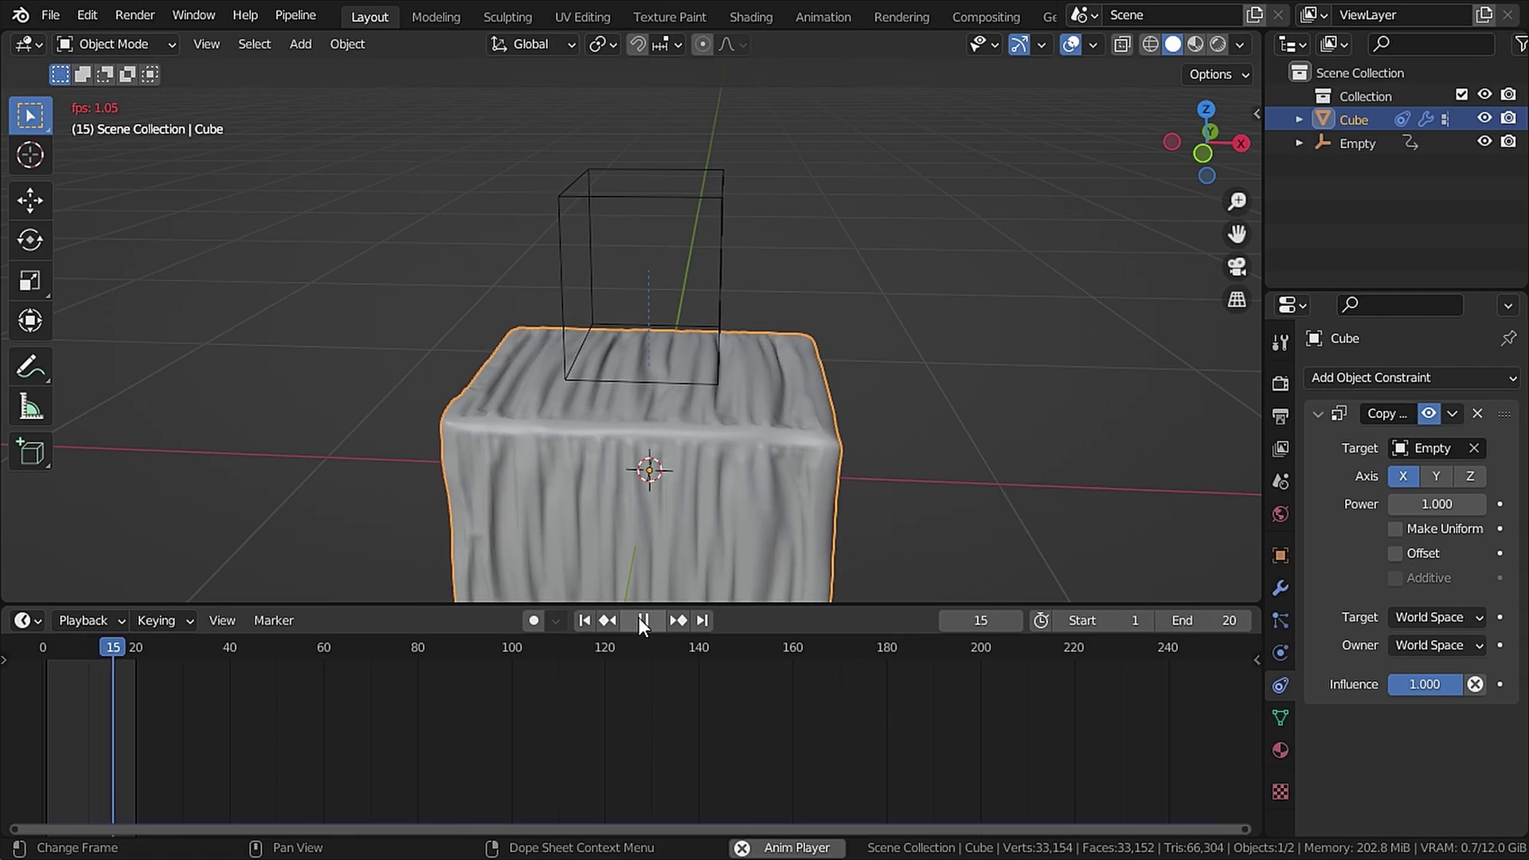
Stop playback, scrub back to frame 12, and inspect the wrinkled box's top and side.
click(642, 621)
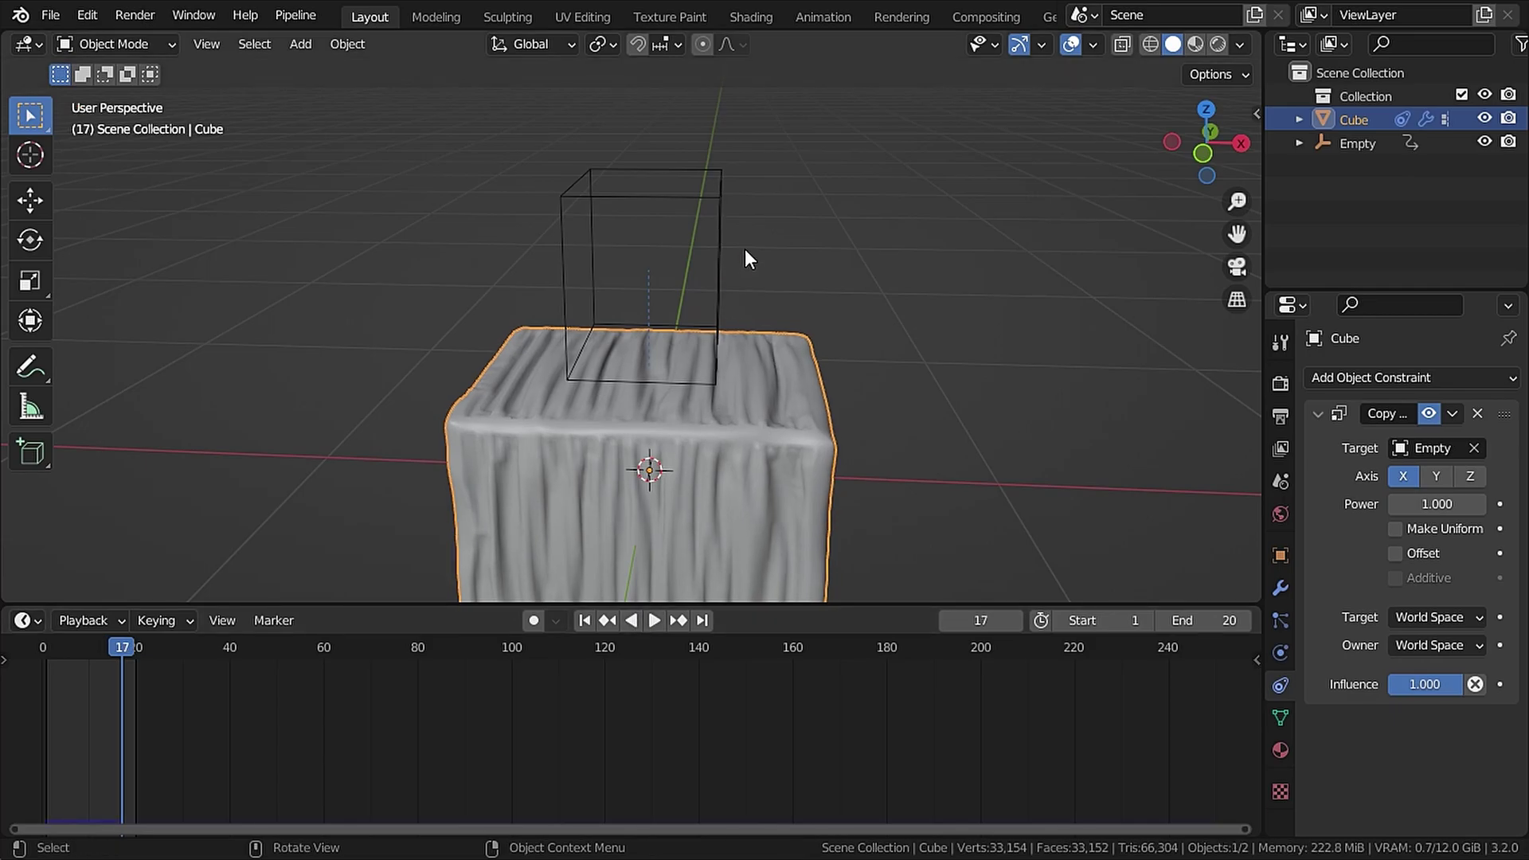
scroll(762, 337, up, 3)
scroll(762, 338, down, 3)
mouse_move(762, 338)
middle_down()
mouse_move(725, 295)
mouse_move(671, 312)
mouse_move(748, 336)
middle_up()
scroll(706, 313, up, 5)
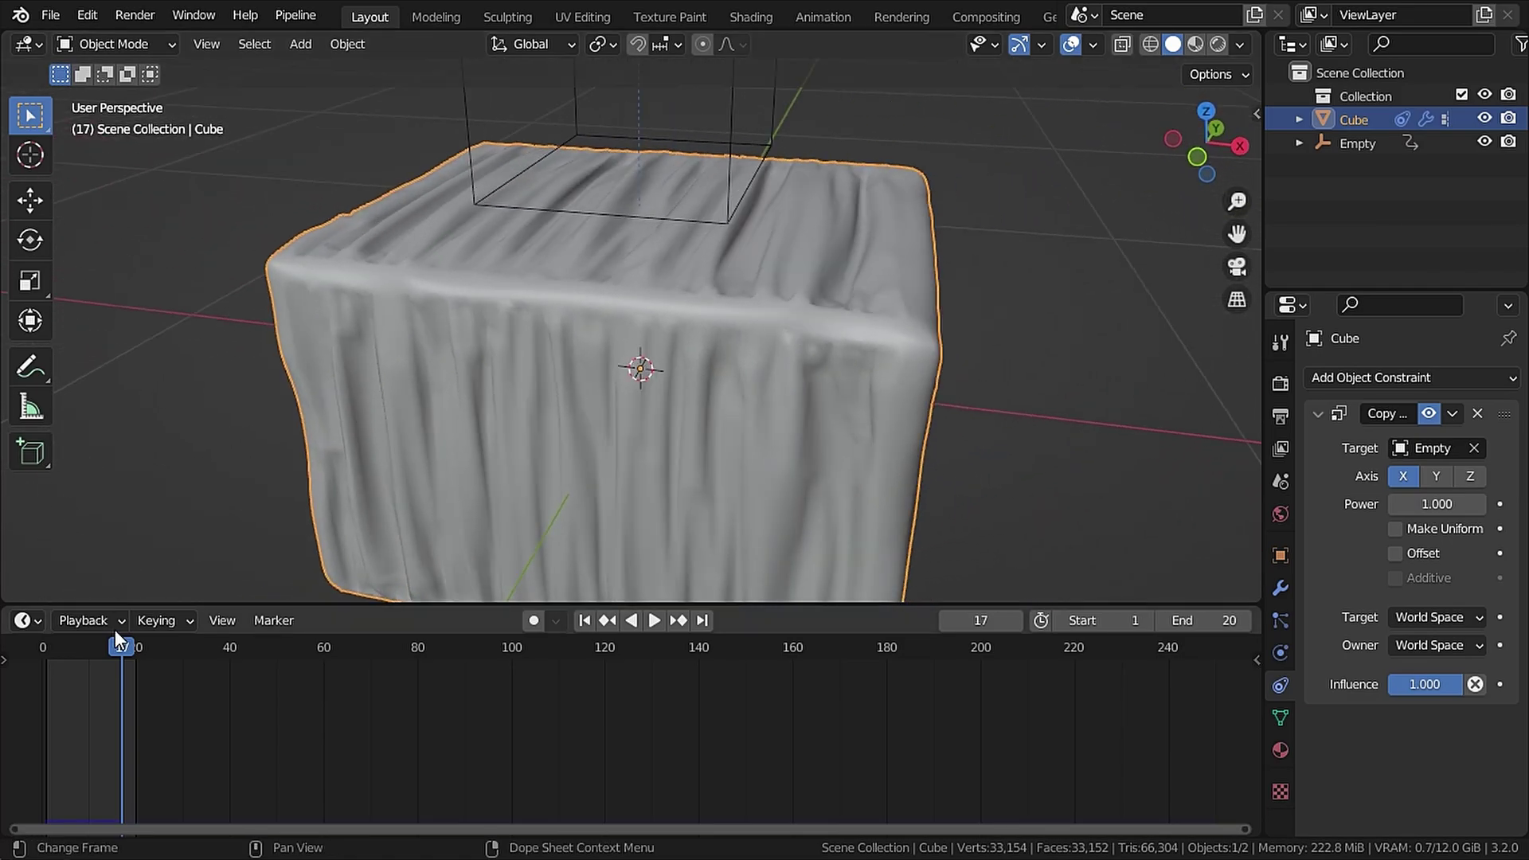
drag(123, 647, 65, 653)
middle_drag(721, 352, 1206, 537)
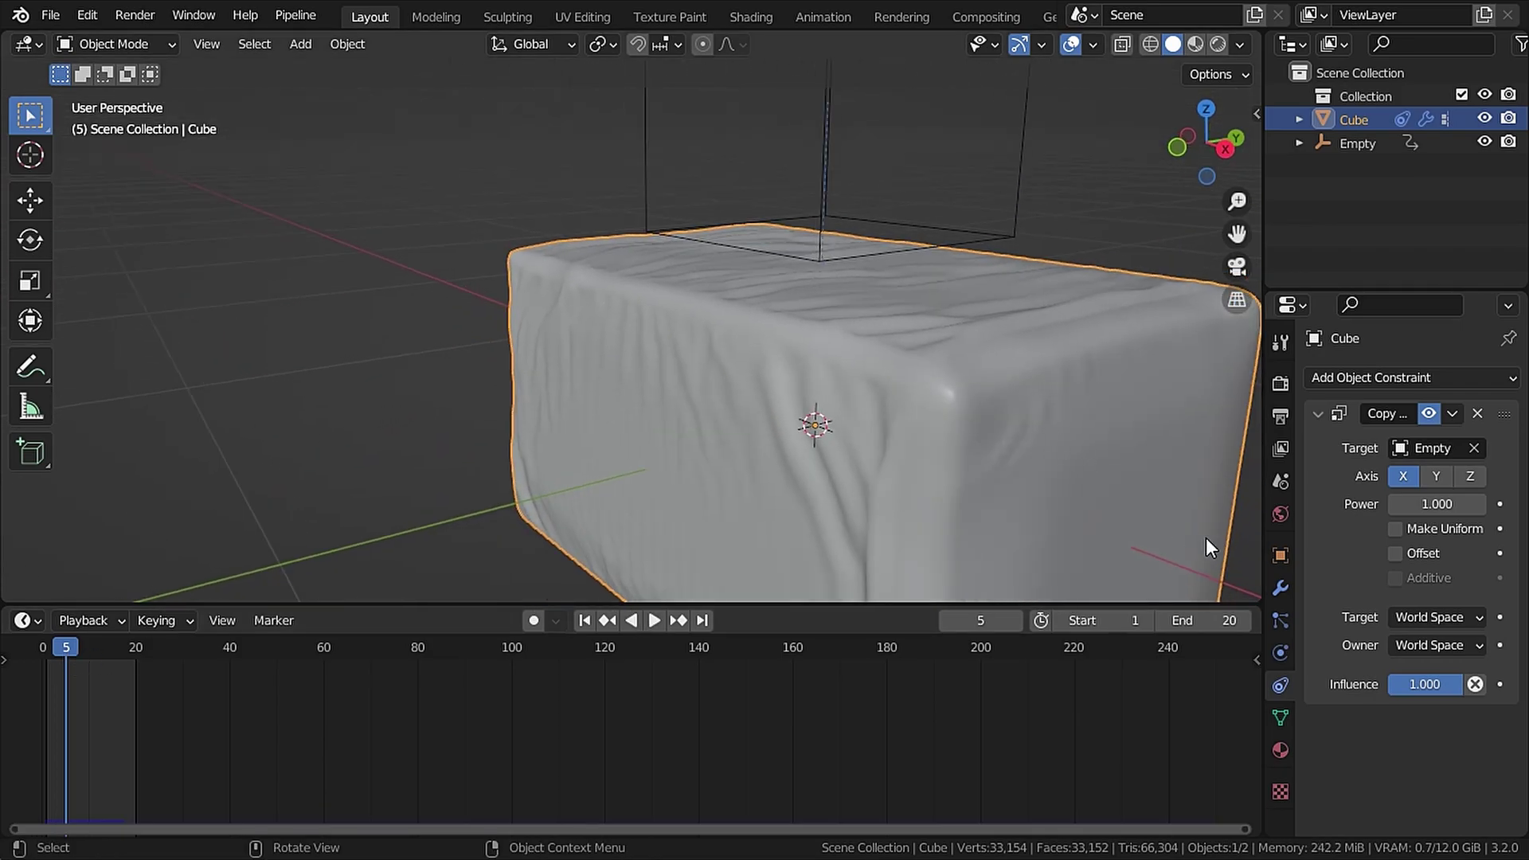
Apply the Cloth modifier to bake the wrinkles into the box.
click(1278, 586)
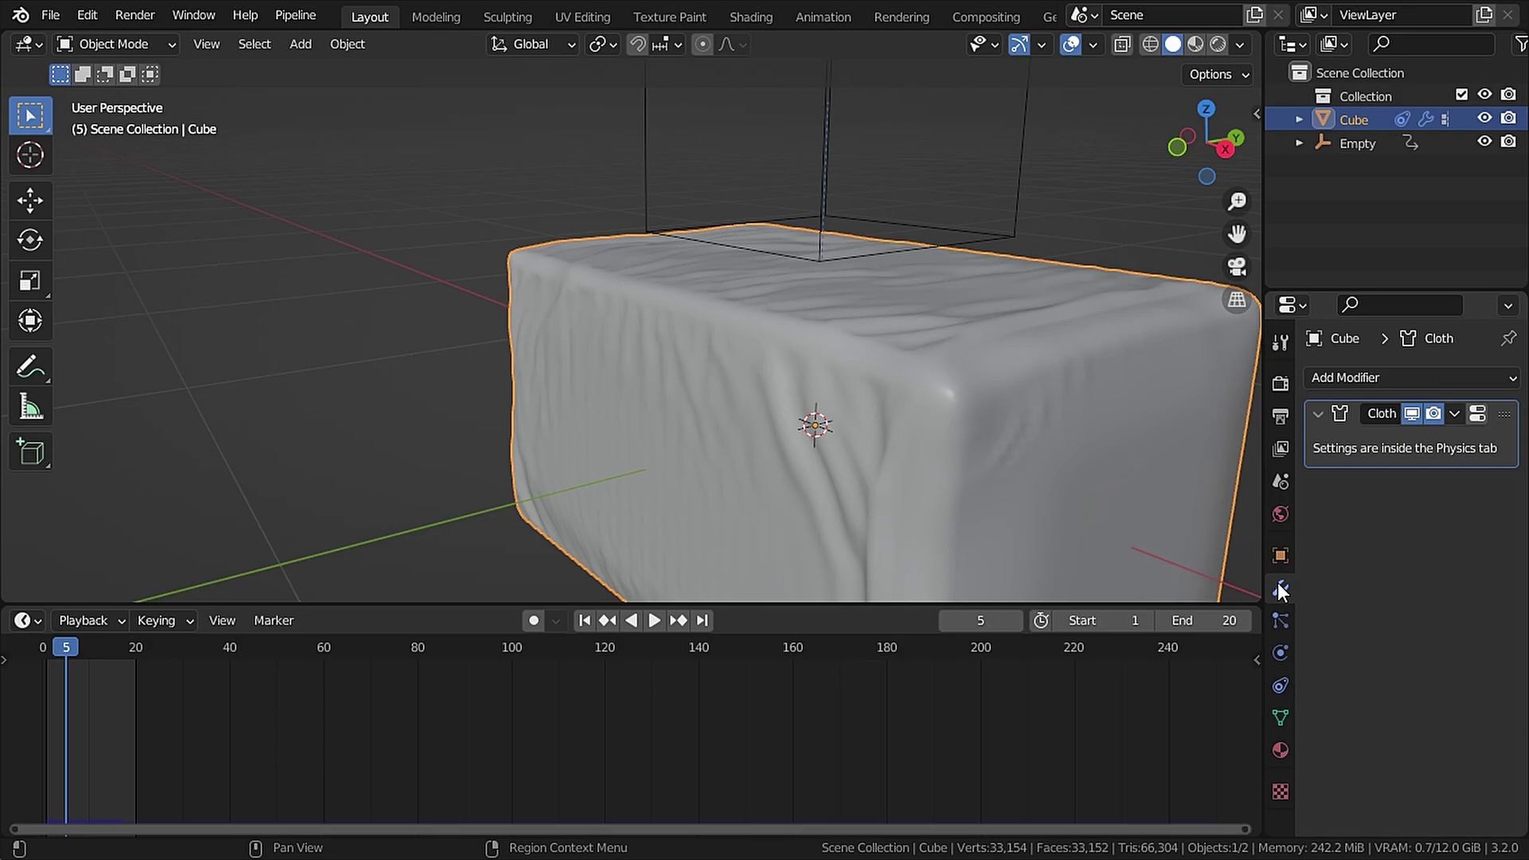
click(1454, 412)
click(1354, 444)
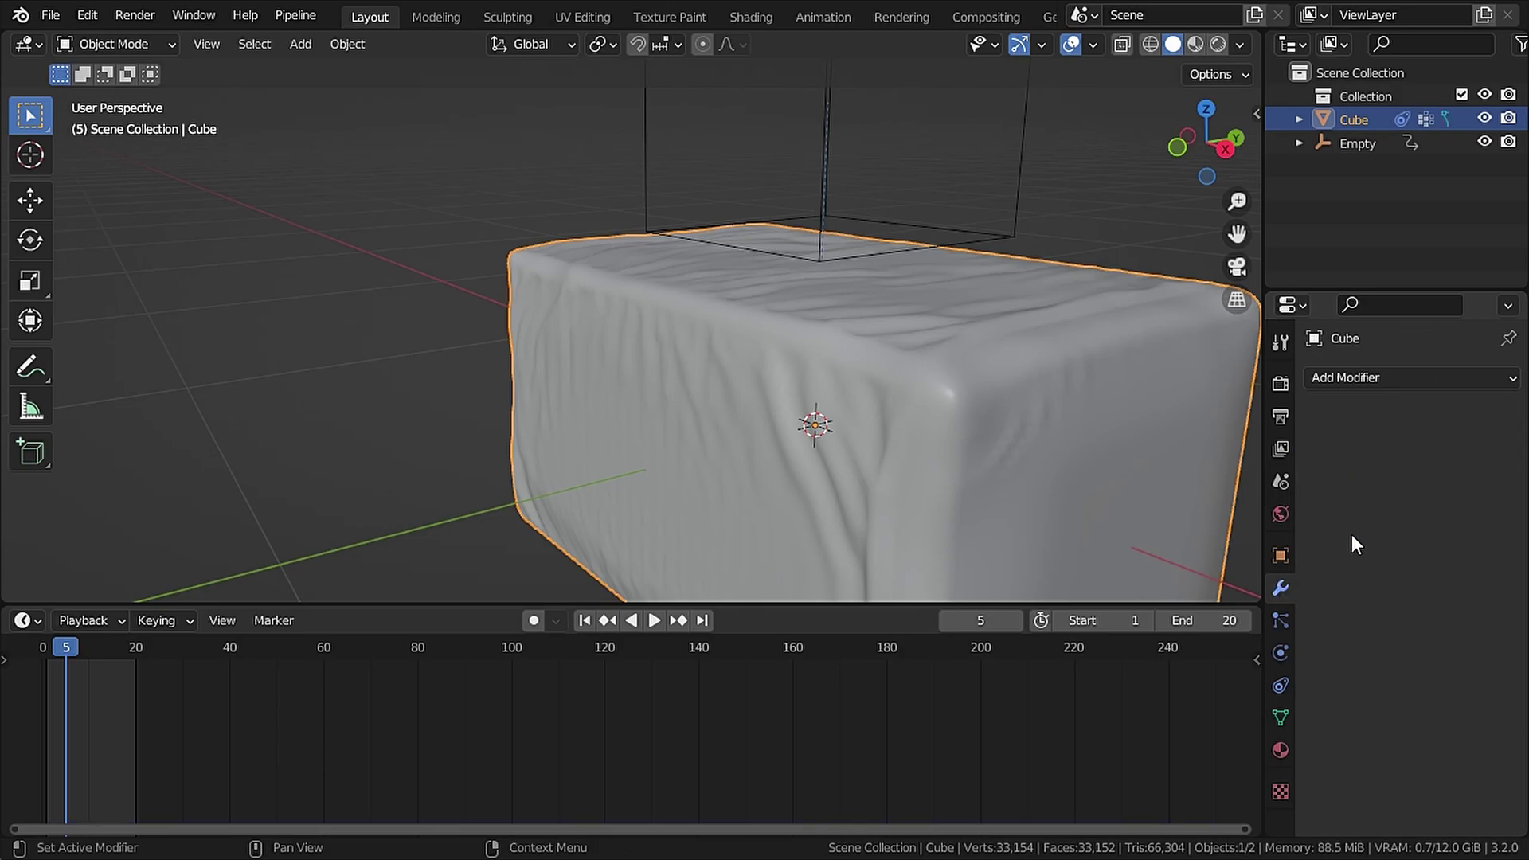
Apply the Copy Scale constraint and inspect the wrinkled box.
click(1281, 685)
click(1460, 416)
click(1354, 440)
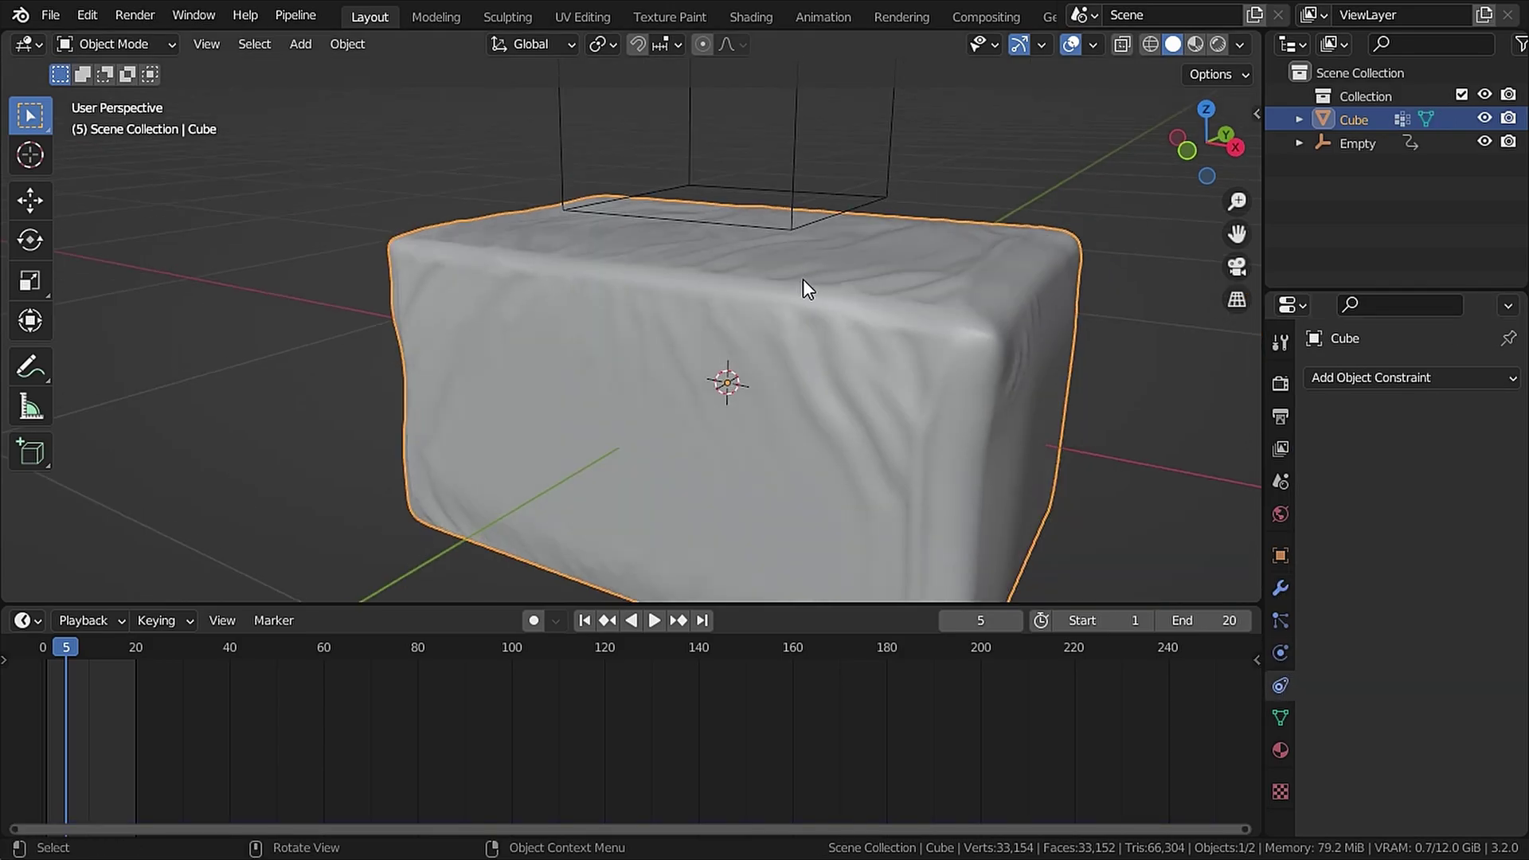
middle_drag(803, 279, 833, 389)
scroll(873, 351, up, 3)
scroll(873, 351, down, 3)
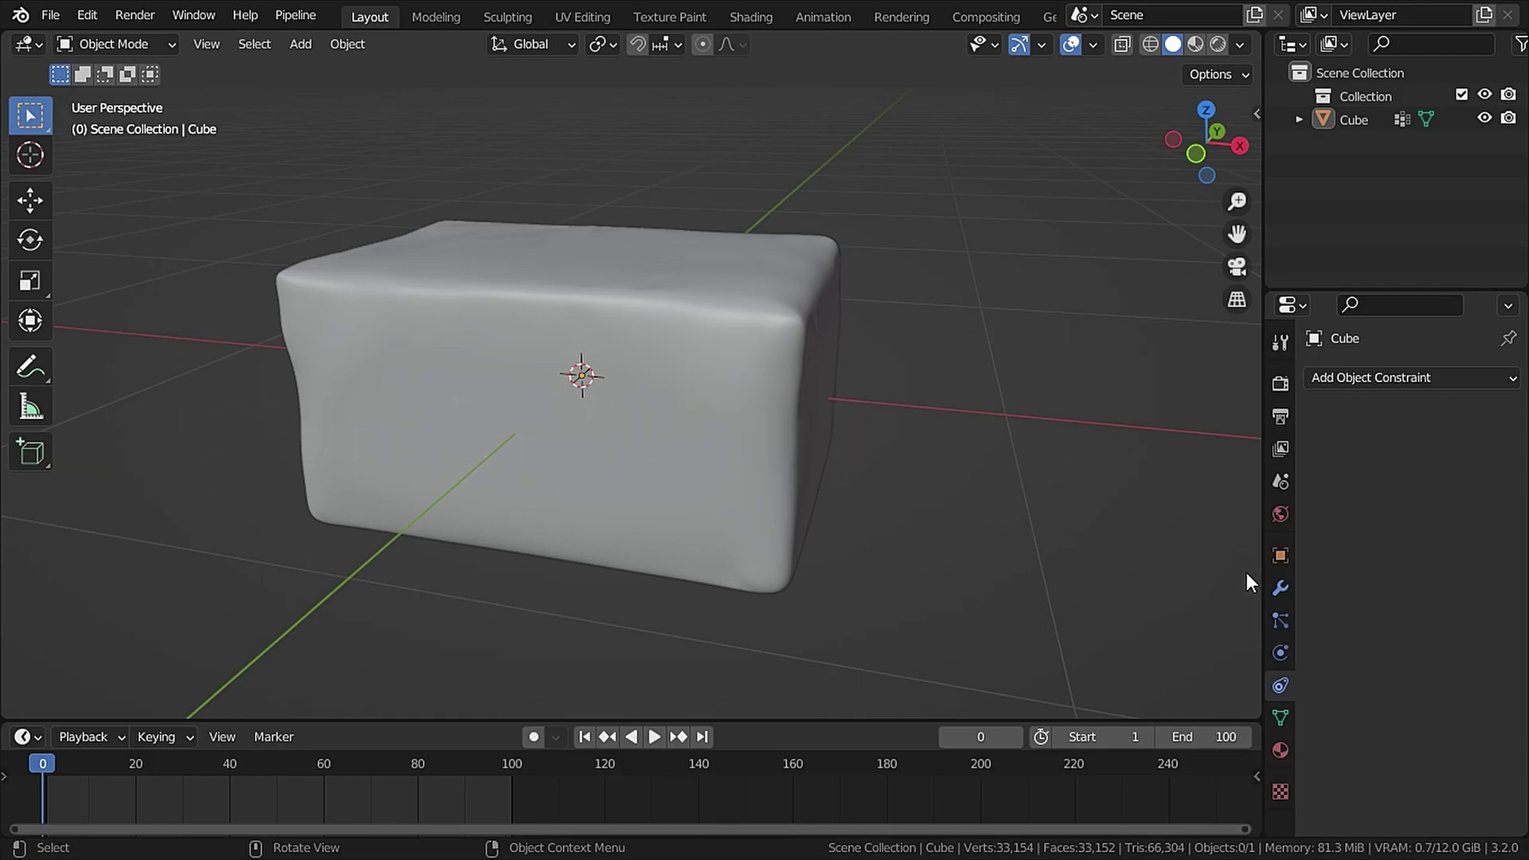
Add a Displace modifier to the cube with a new texture.
click(1278, 591)
click(1431, 384)
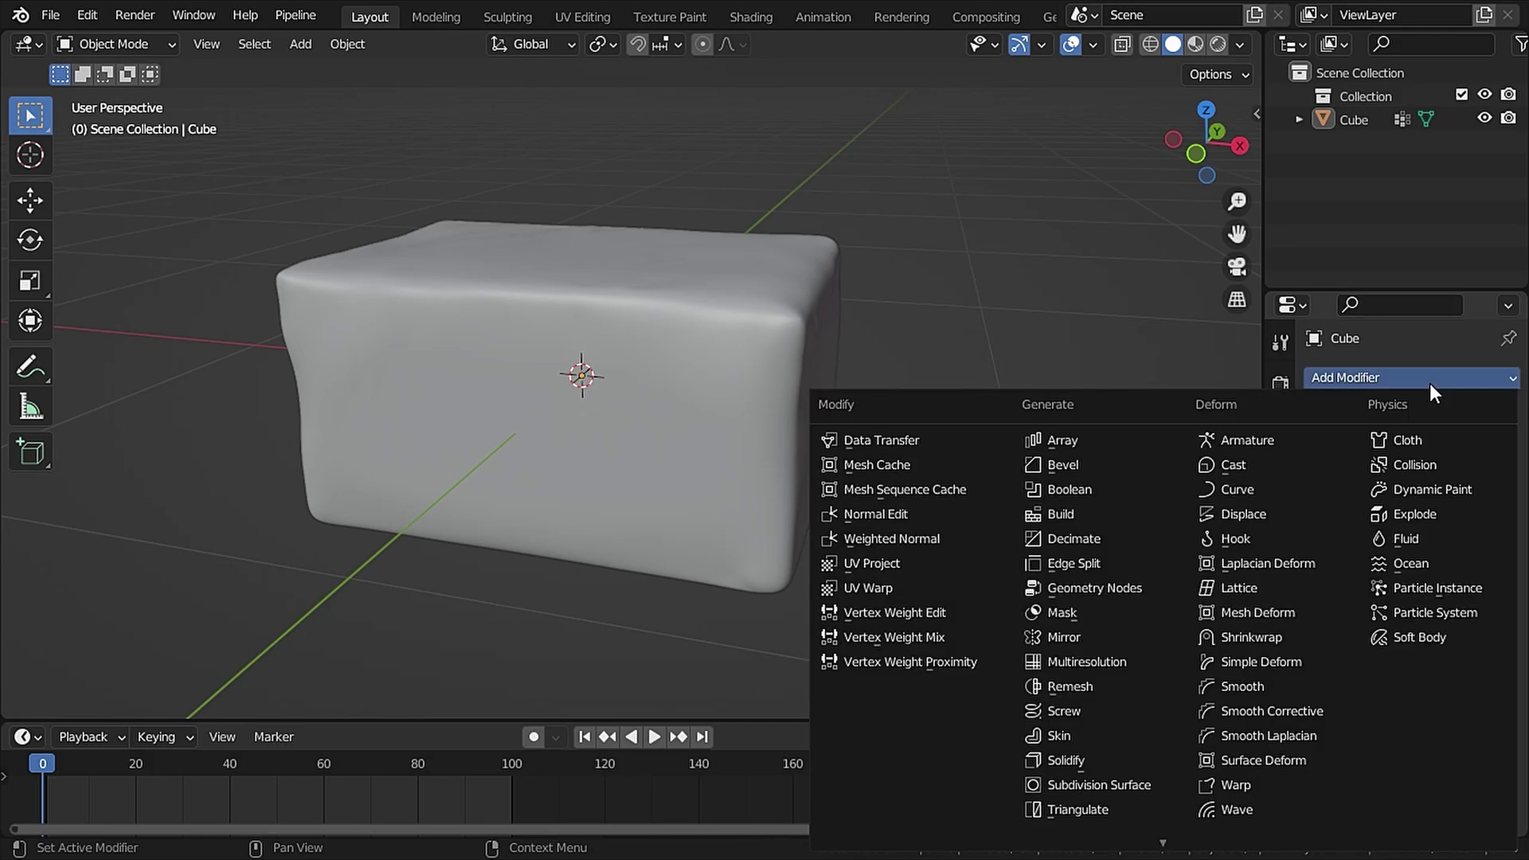
click(1252, 514)
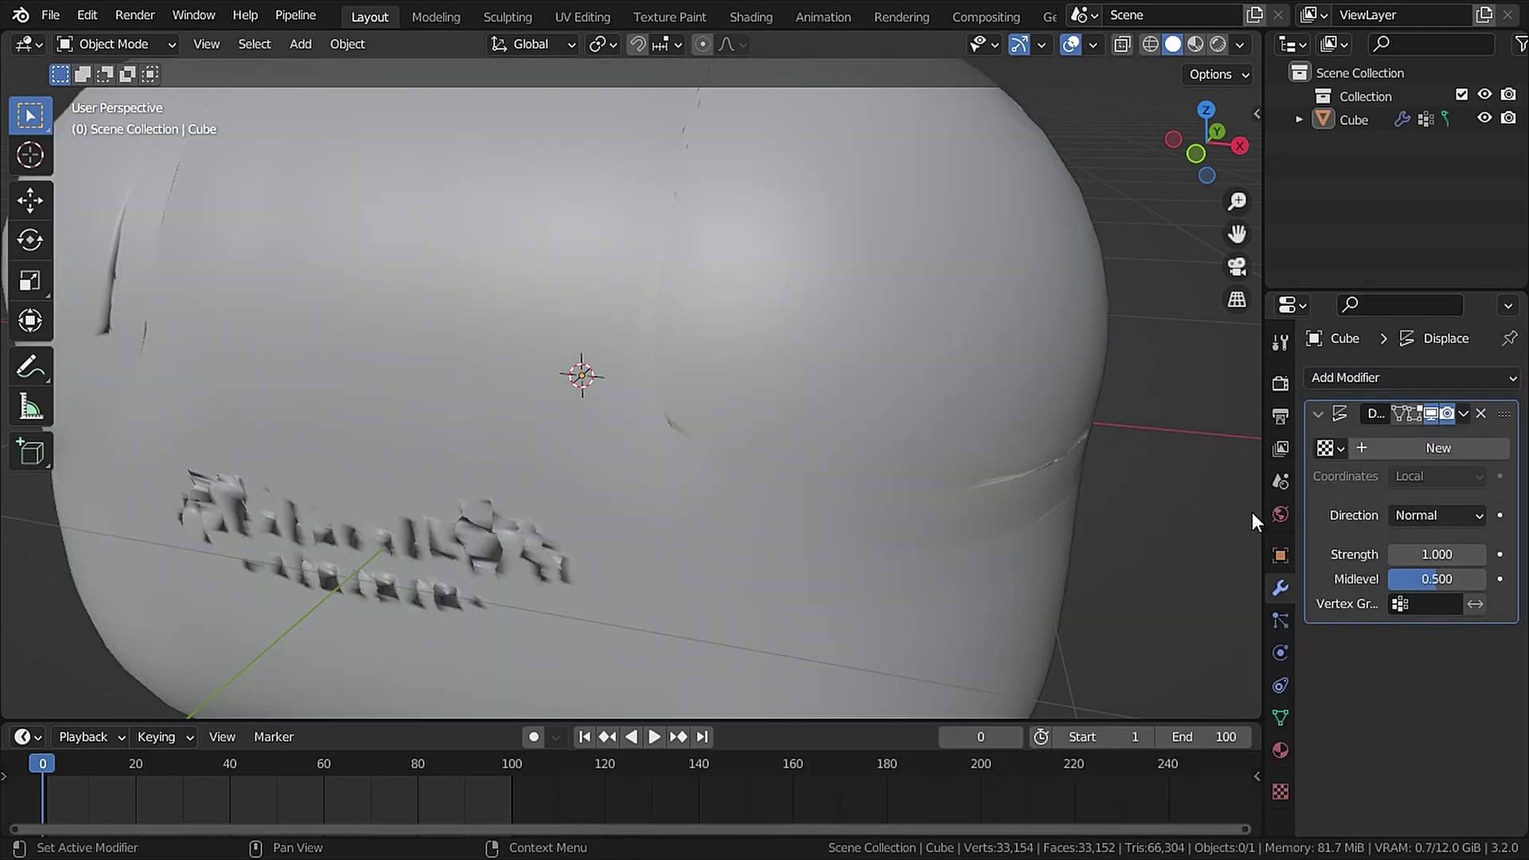
click(1394, 448)
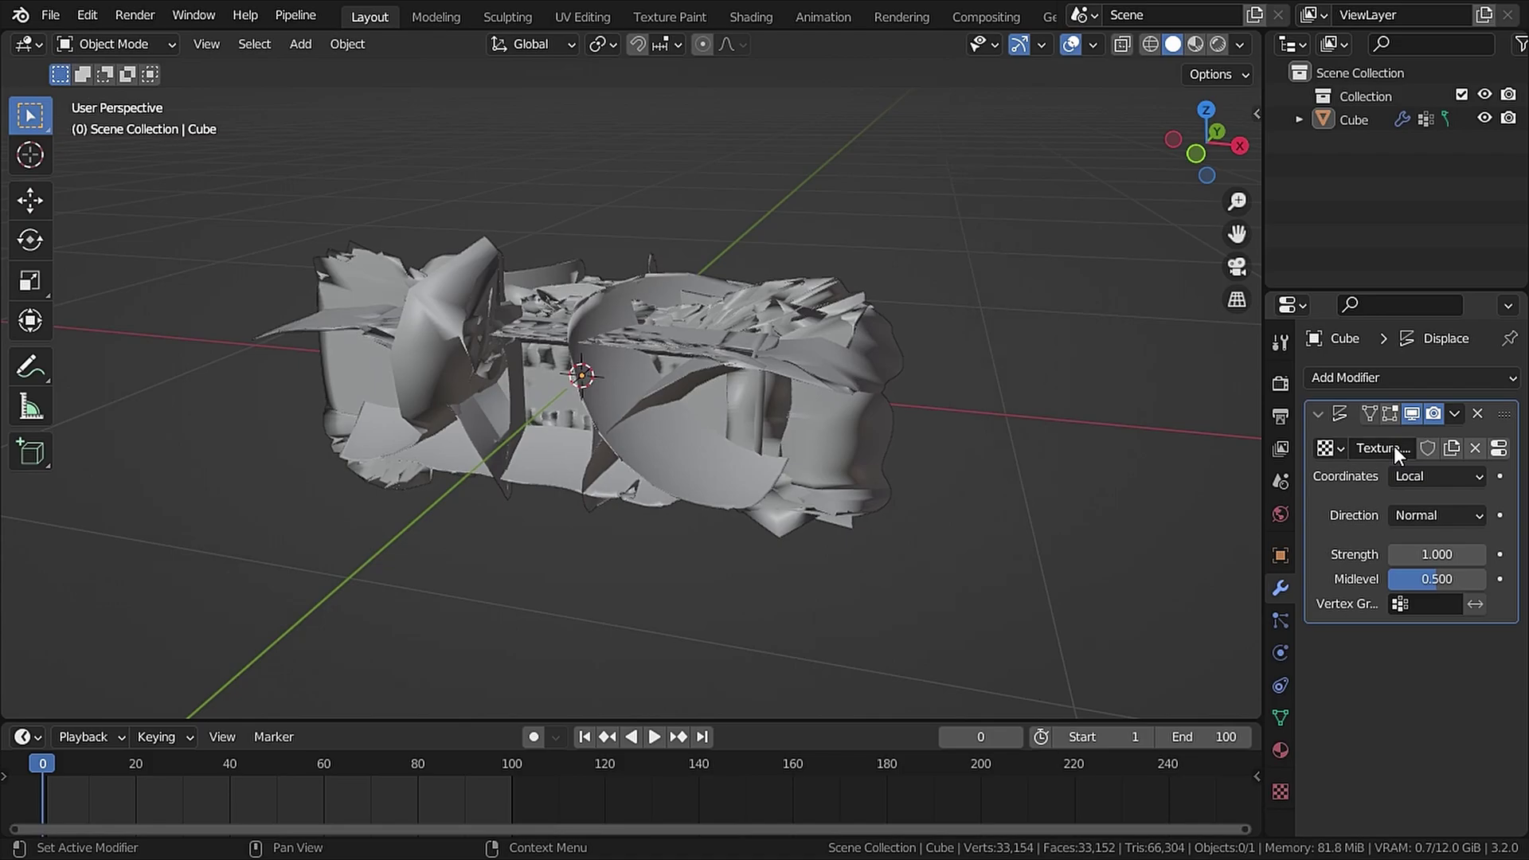
Make the displacement texture Clouds with Size 1.19 and Depth 7.
click(1499, 449)
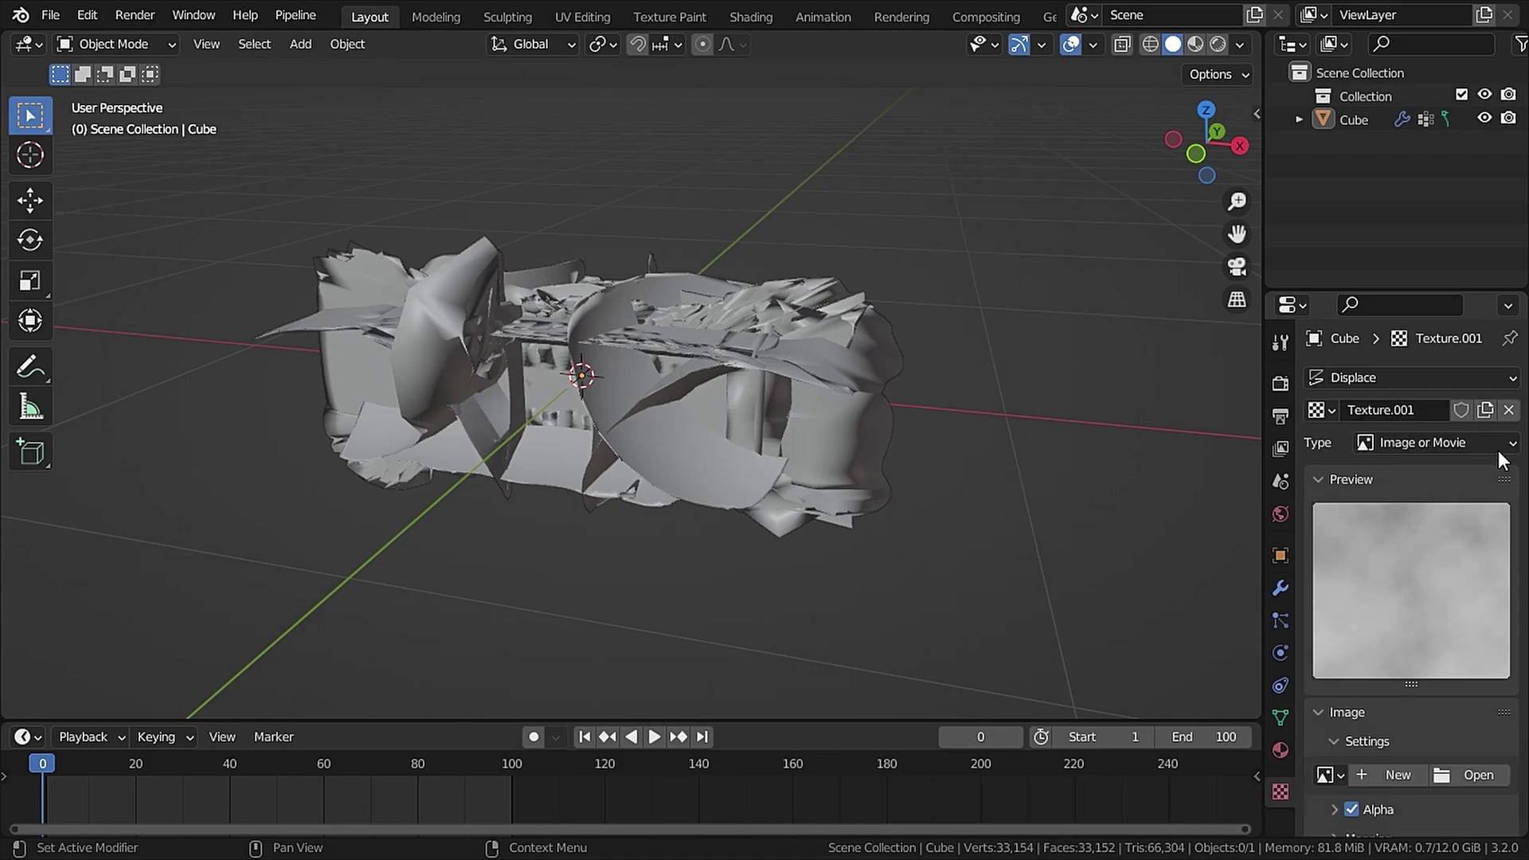
click(1417, 444)
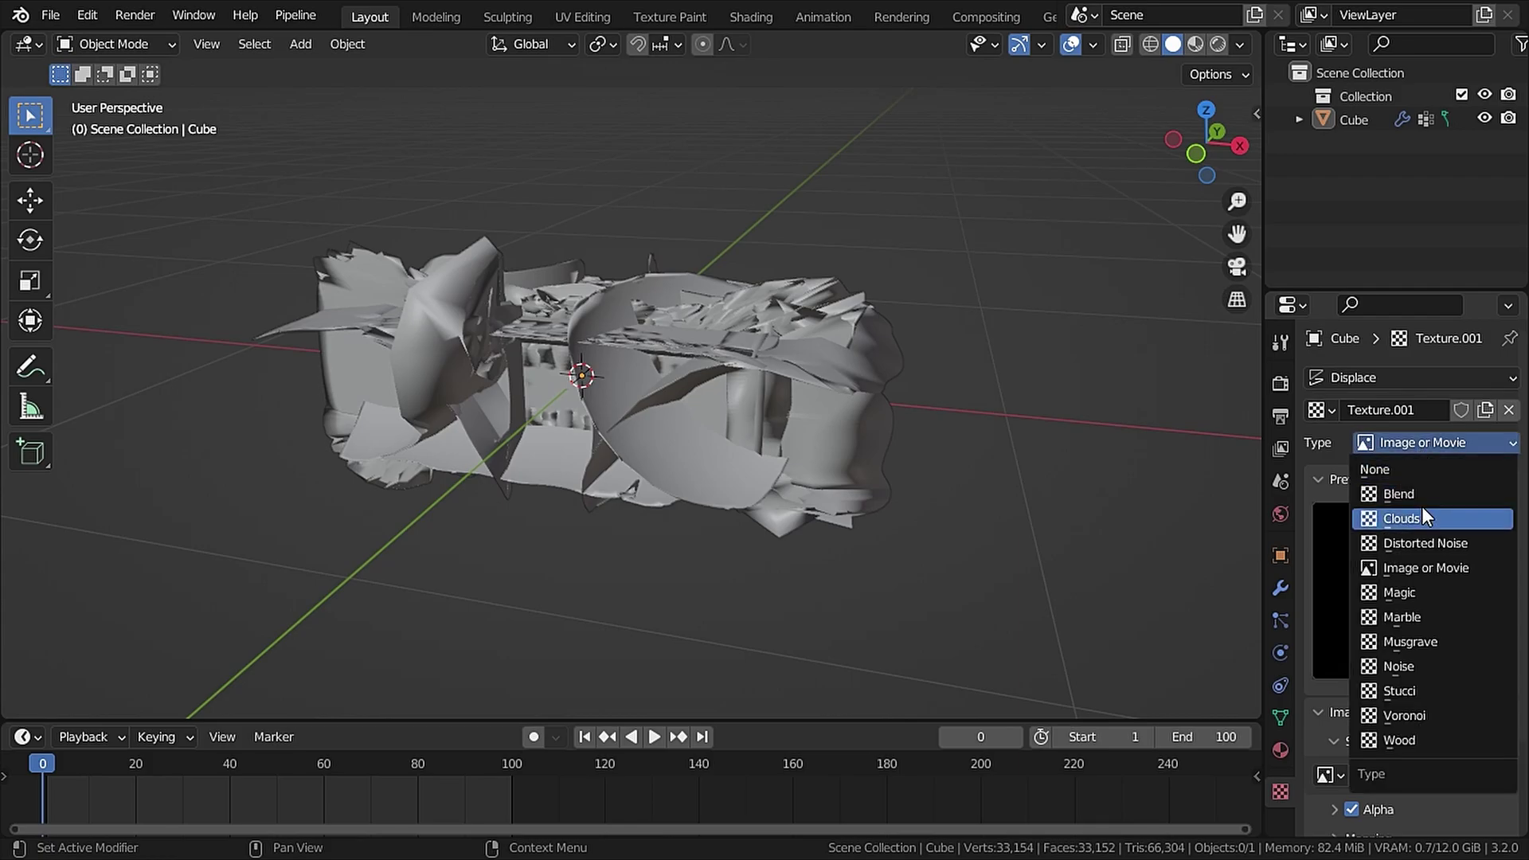
click(1402, 518)
scroll(1434, 589, down, 4)
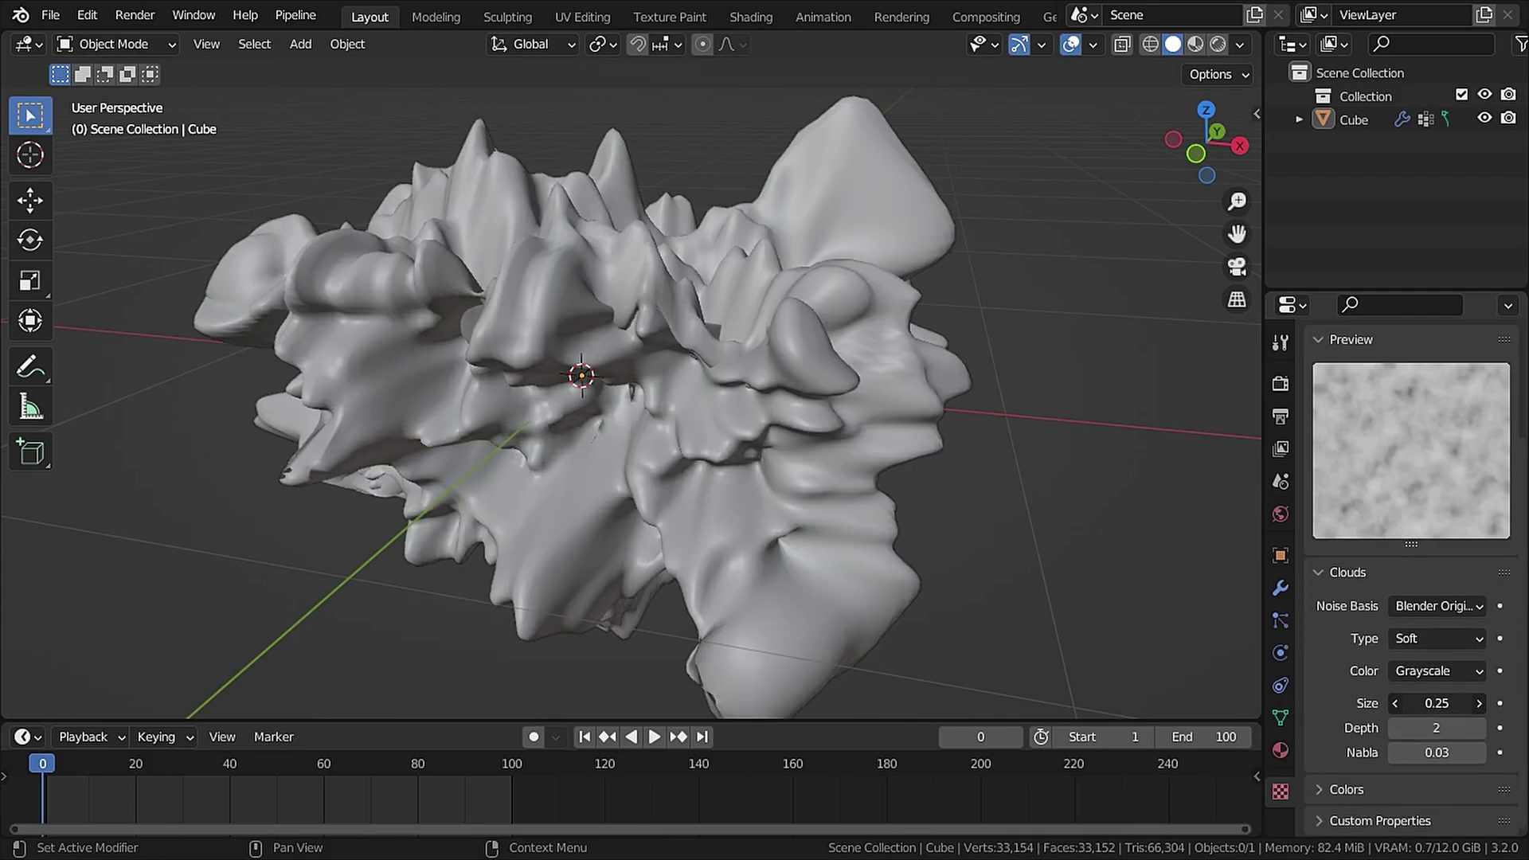
drag(1436, 703, 1474, 728)
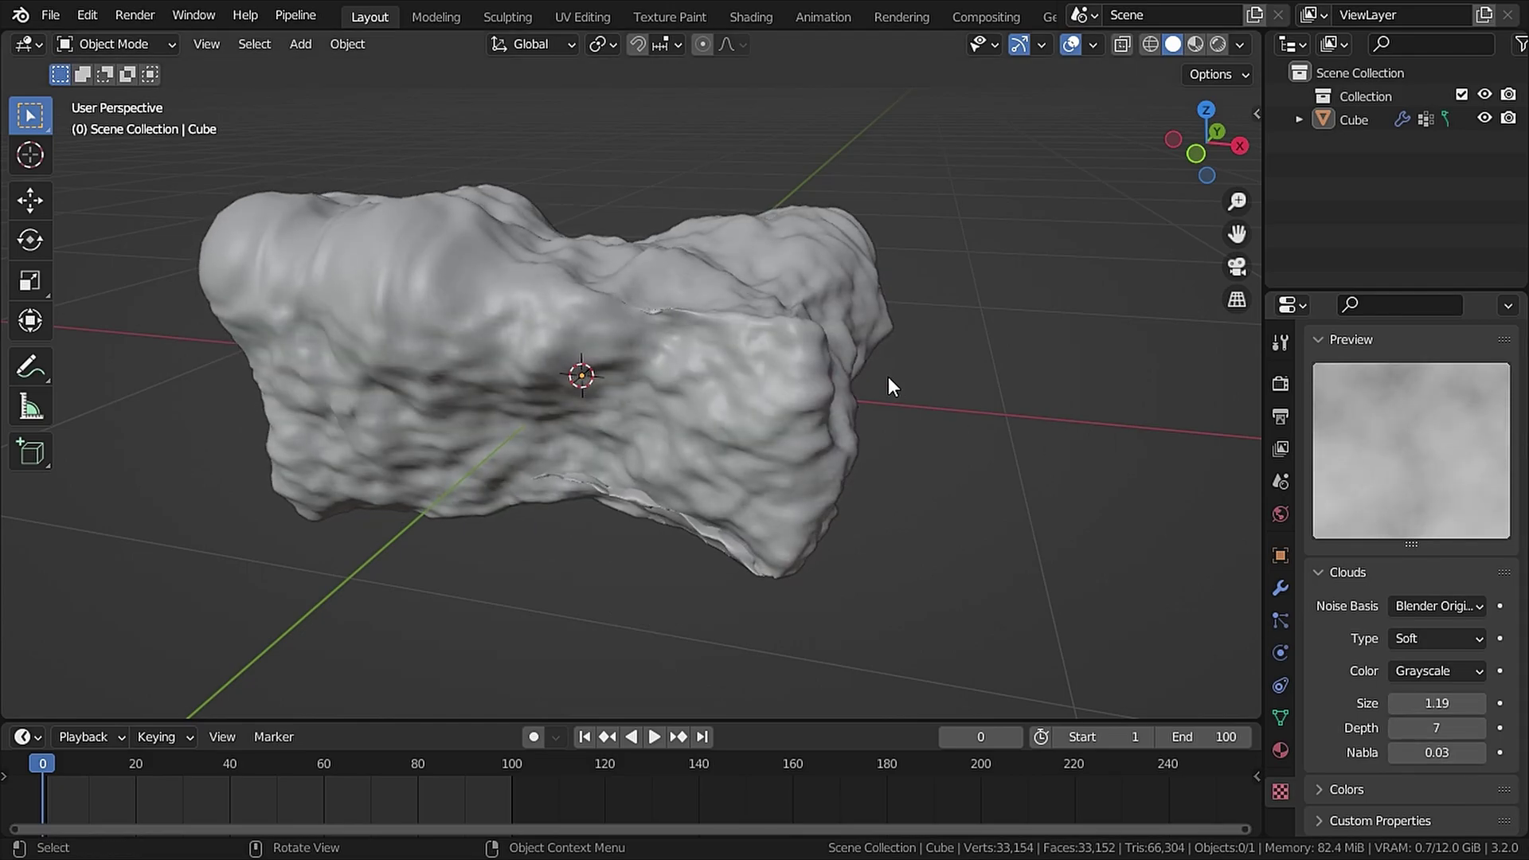
middle_drag(887, 376, 844, 362)
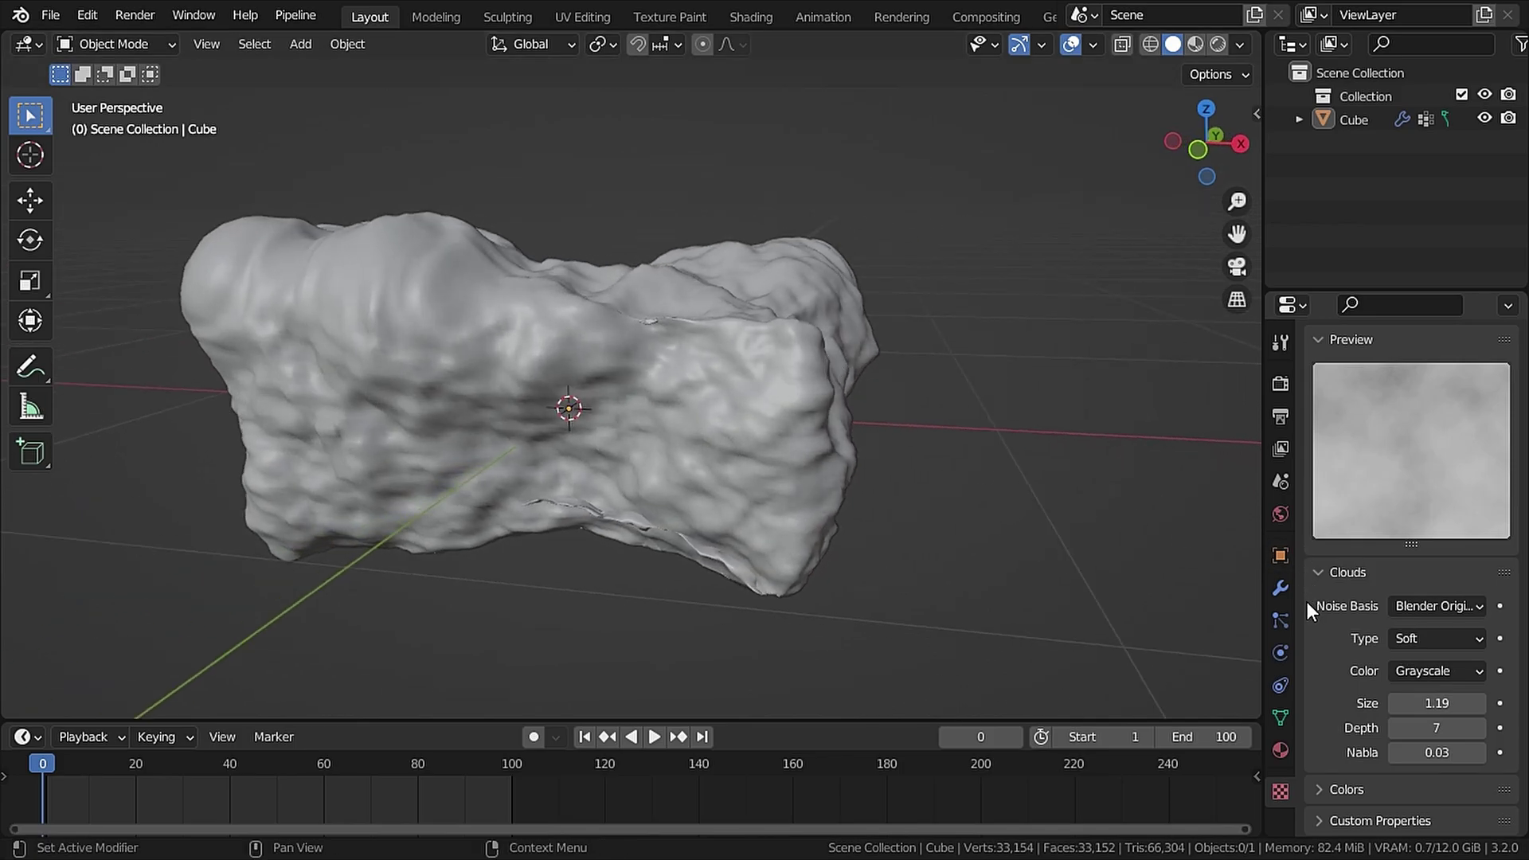
Set the Displace modifier's texture coordinates to Object.
click(1281, 589)
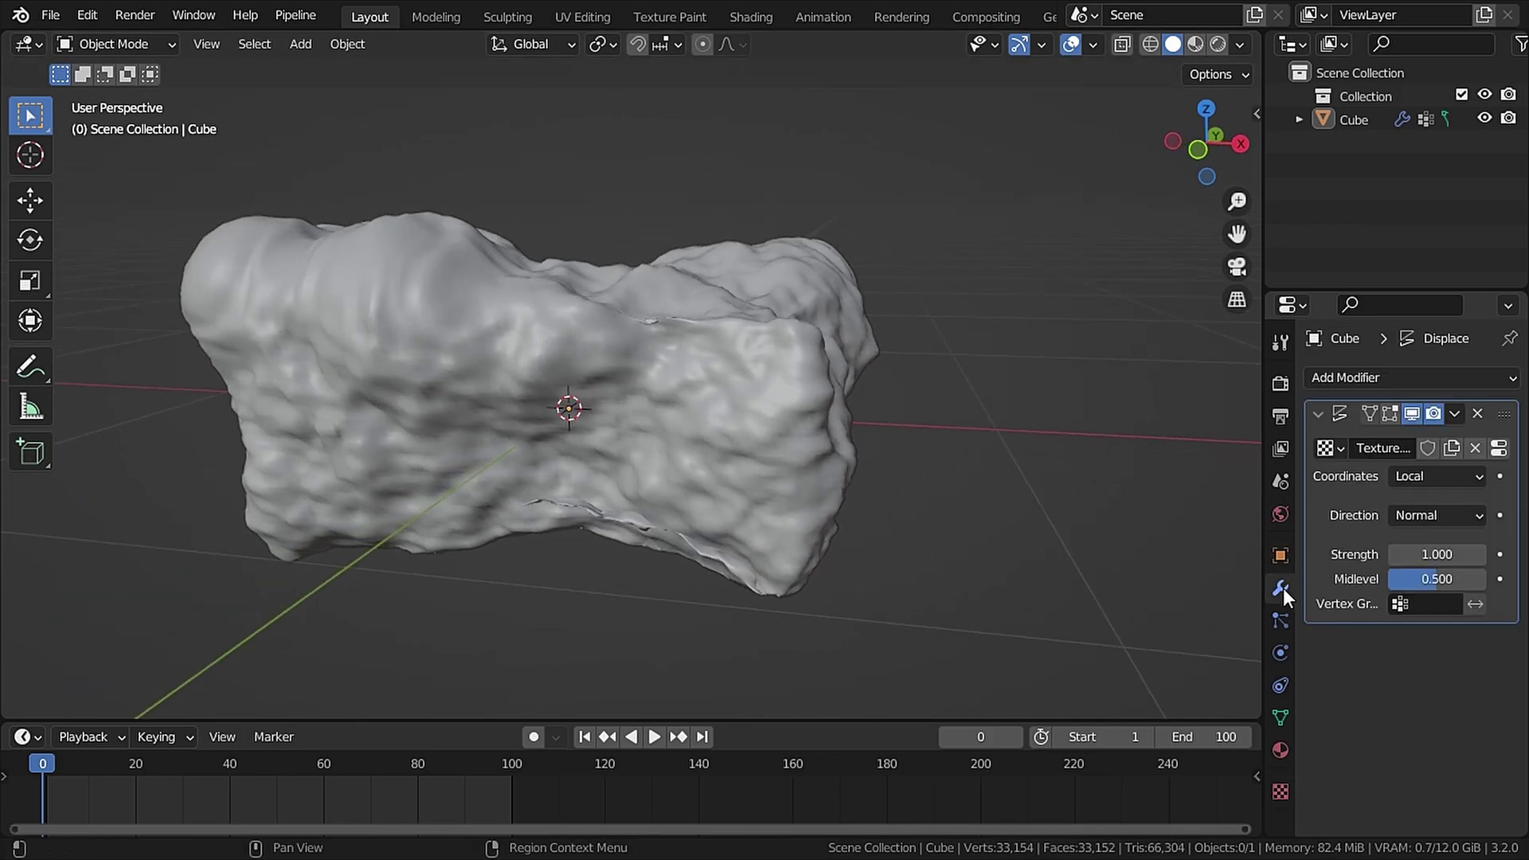
click(1427, 480)
click(1352, 549)
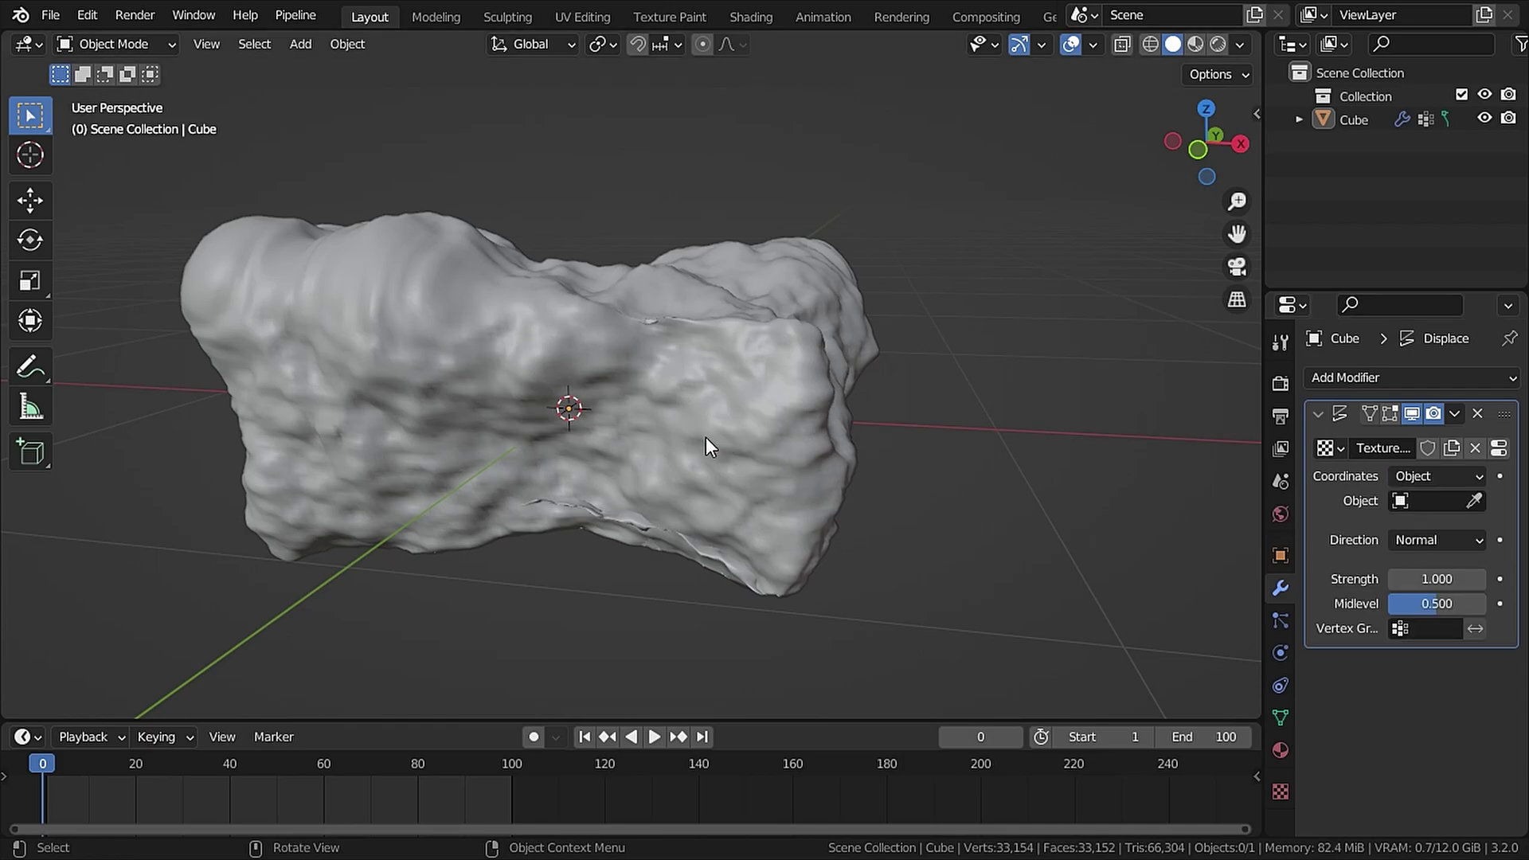
Add a cube Empty, shrink it, and apply its scale to 1.000.
click(312, 40)
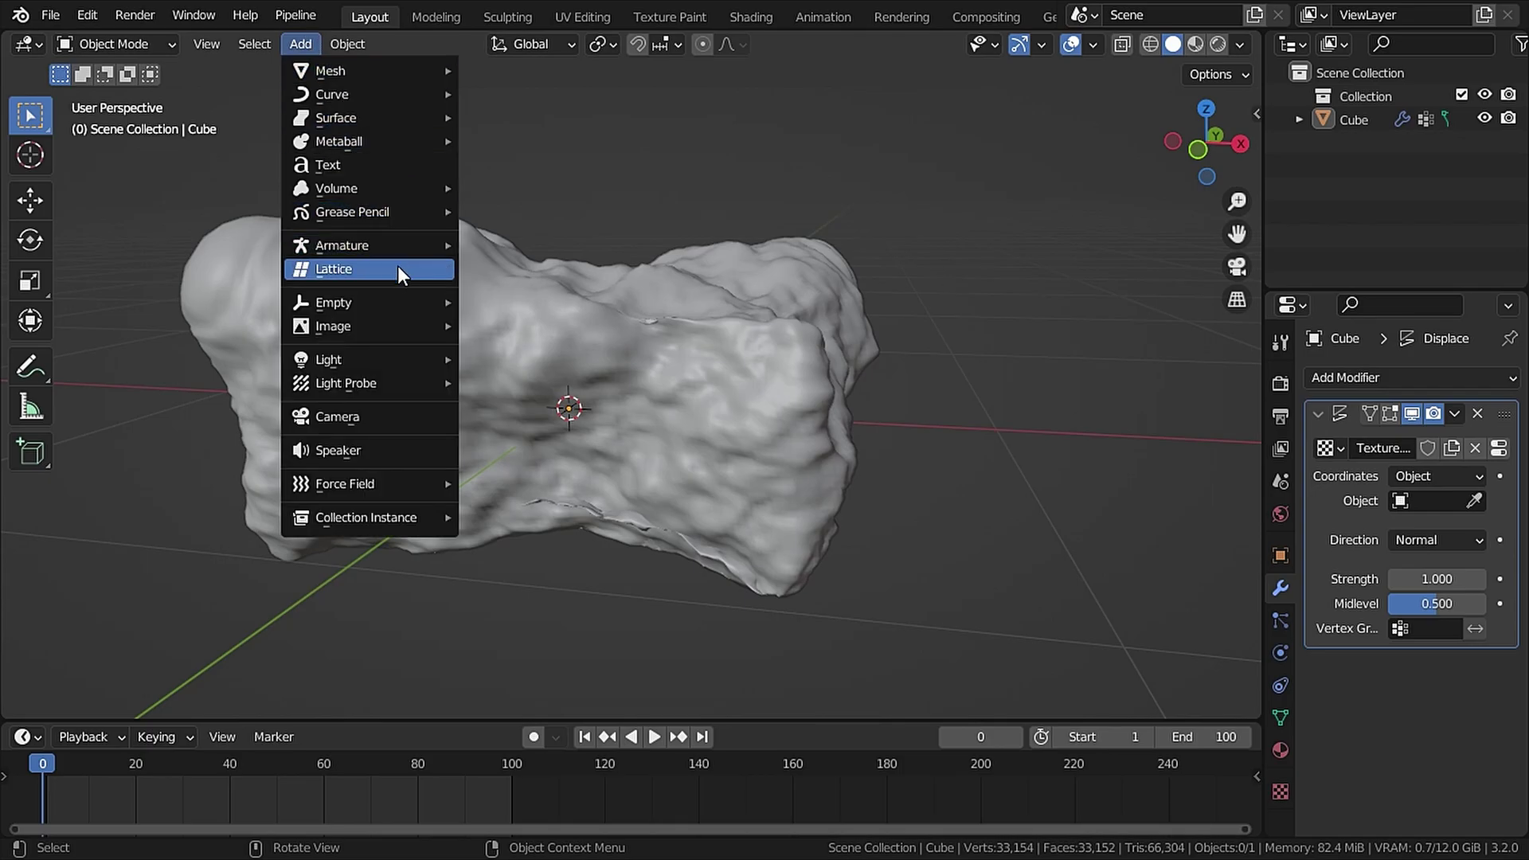
mouse_move(382, 301)
click(542, 401)
key(s)
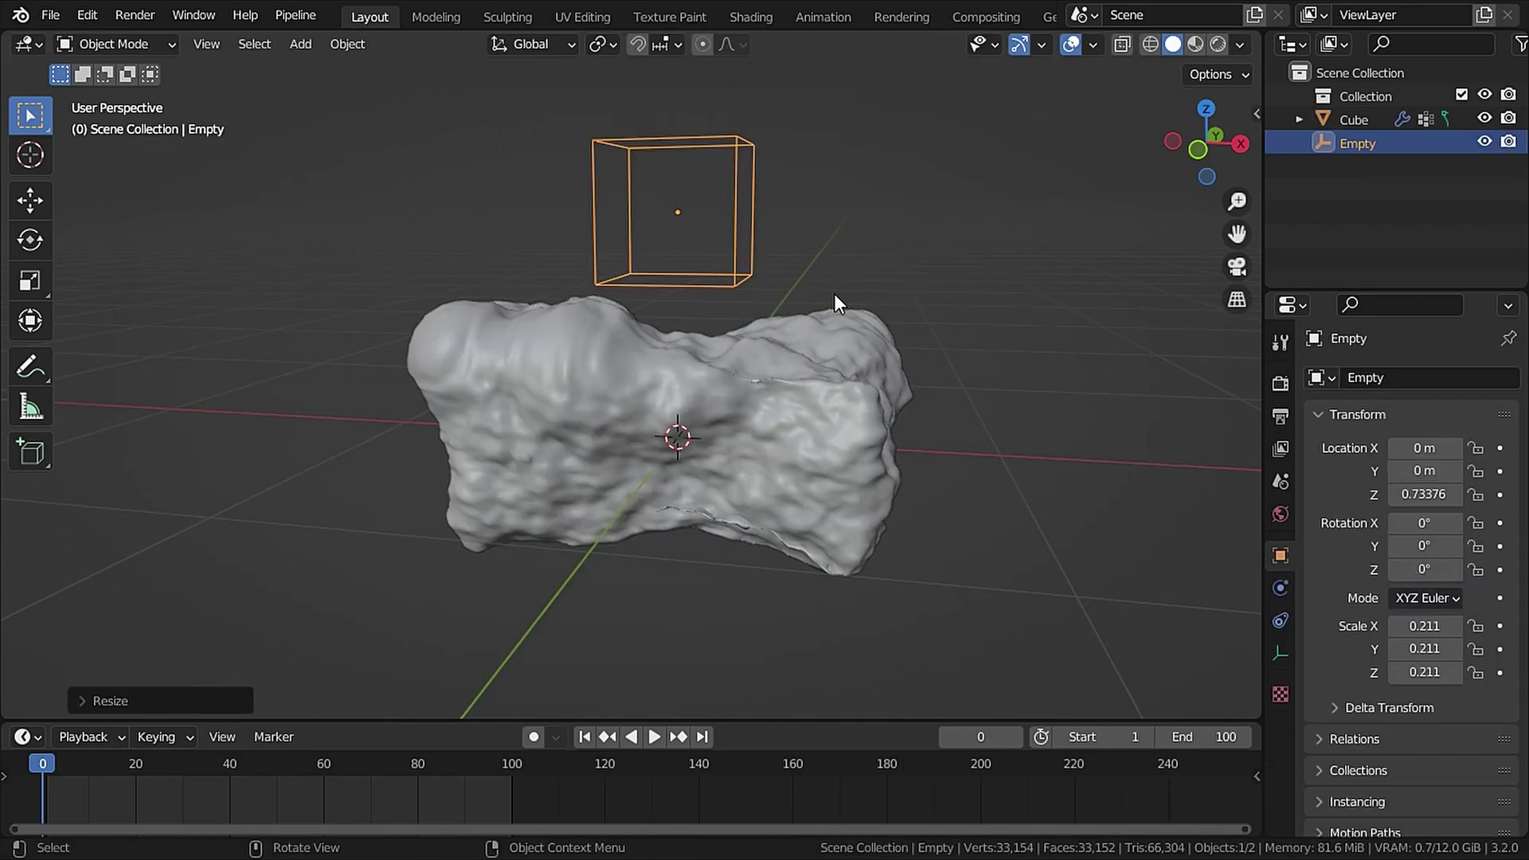
key(ctrl+a)
click(825, 293)
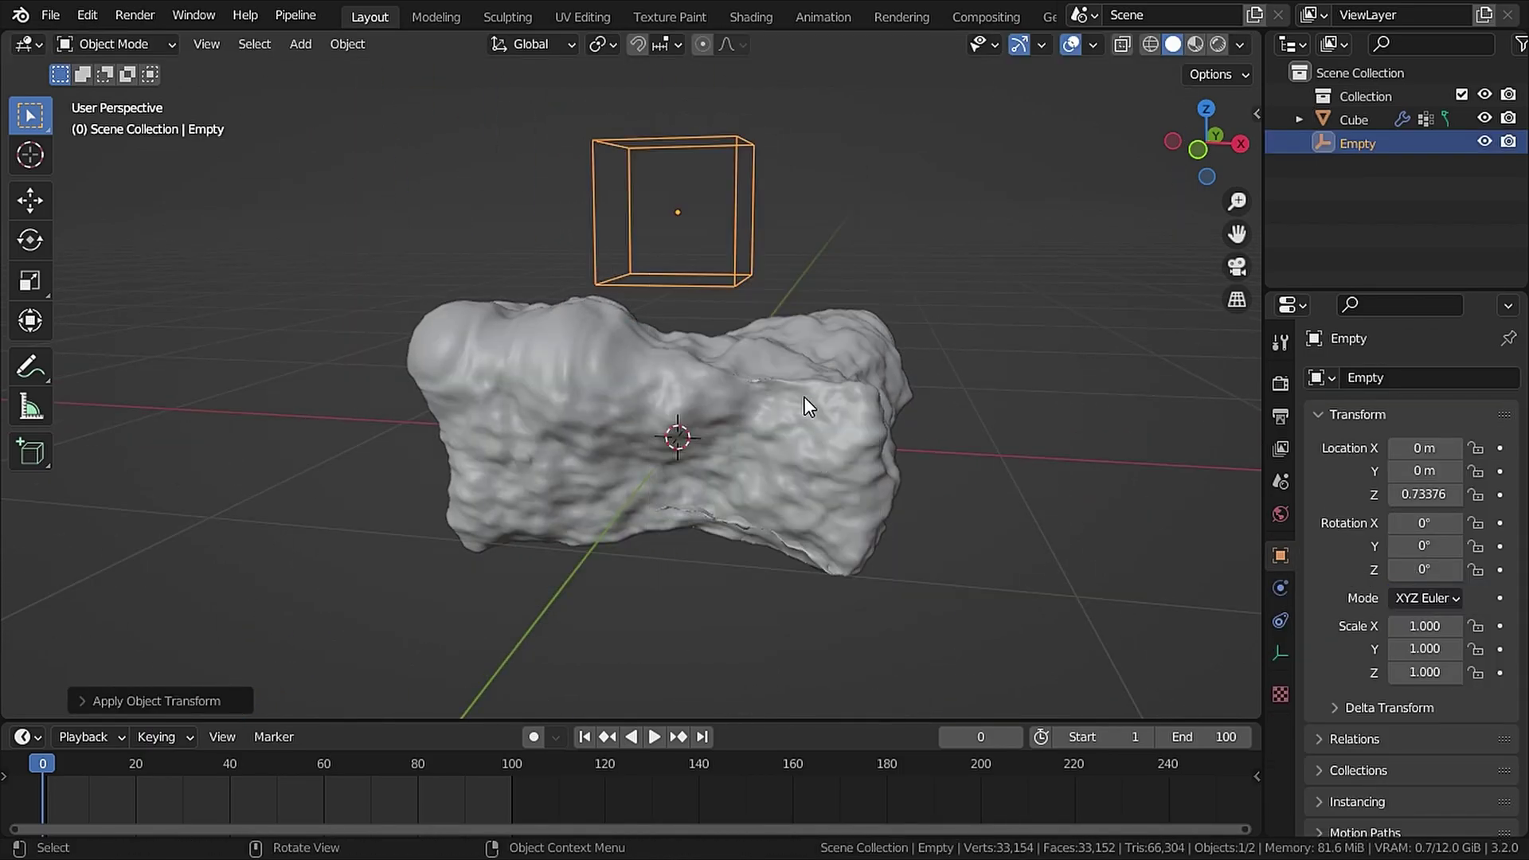
Set the Empty as the Cube's Displace texture object and save the file.
click(865, 431)
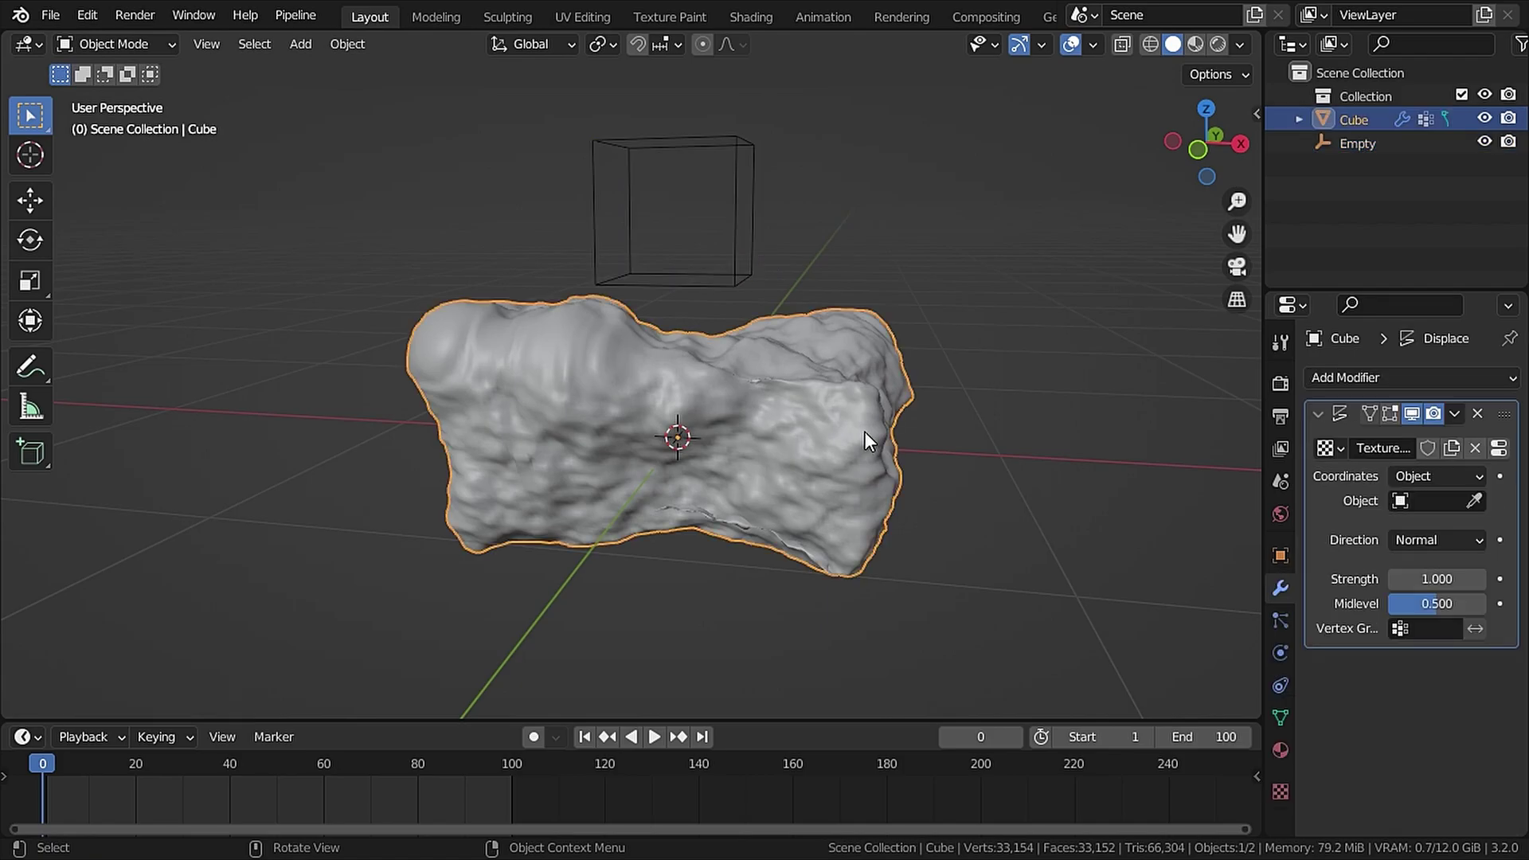
click(1476, 500)
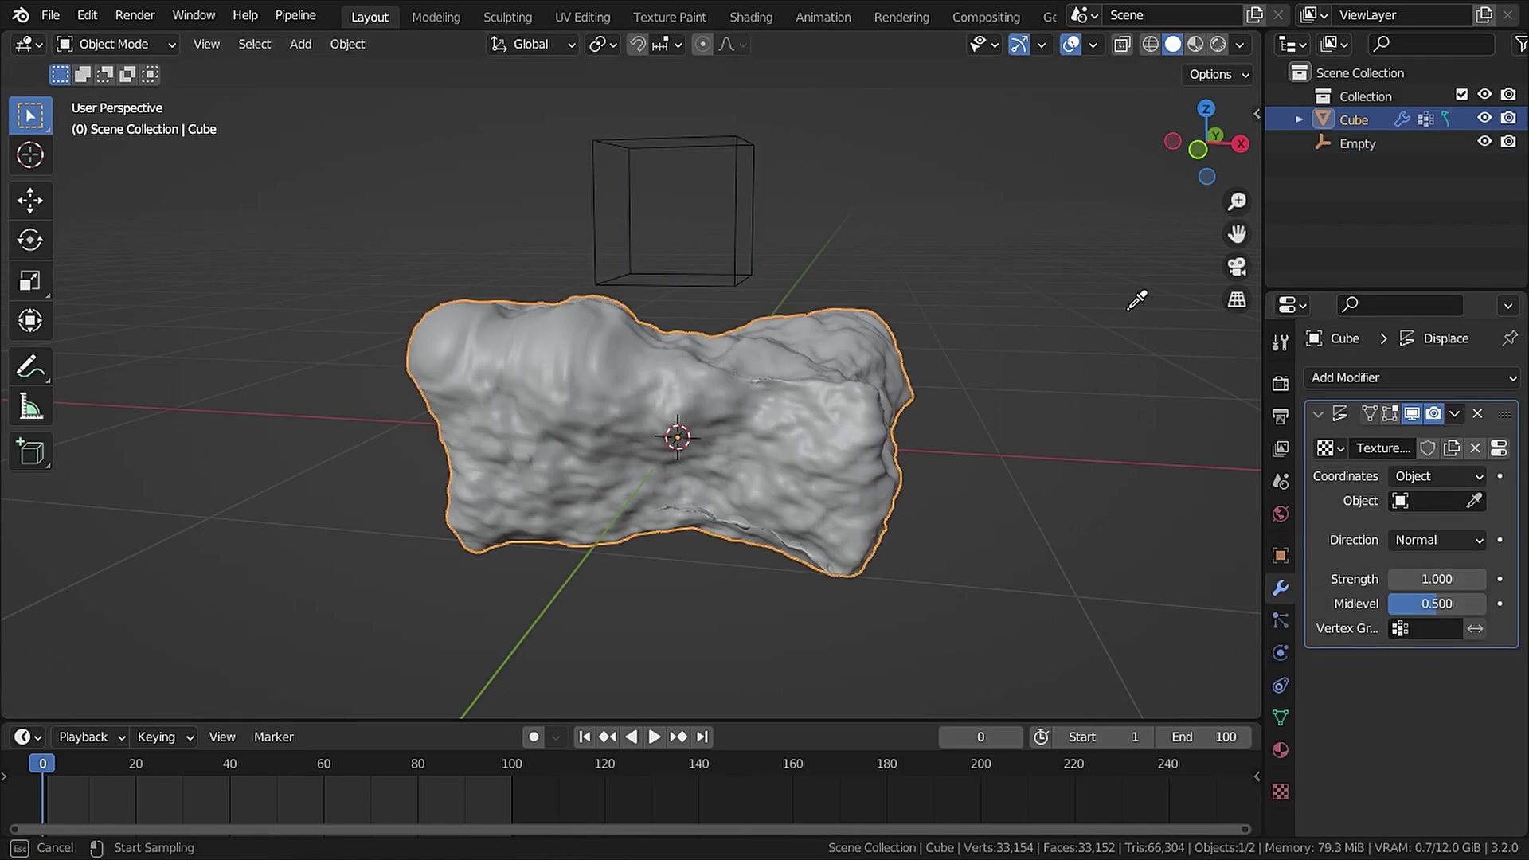
click(725, 140)
middle_drag(779, 257, 891, 309)
key(ctrl+s)
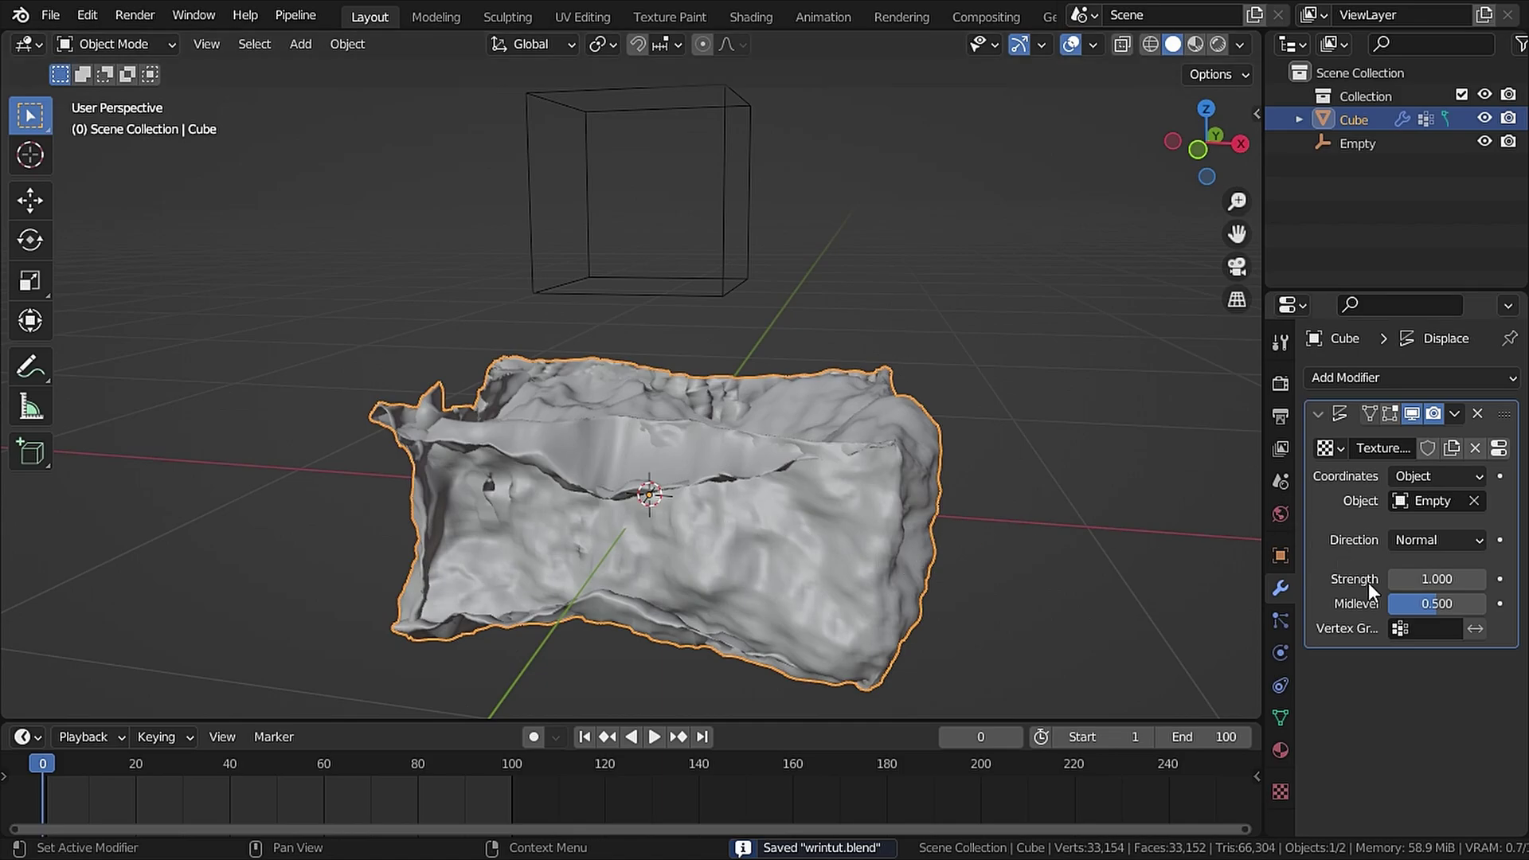
Lower the Displace strength to 0.300.
click(1396, 580)
click(1396, 580)
click(1395, 580)
click(1397, 584)
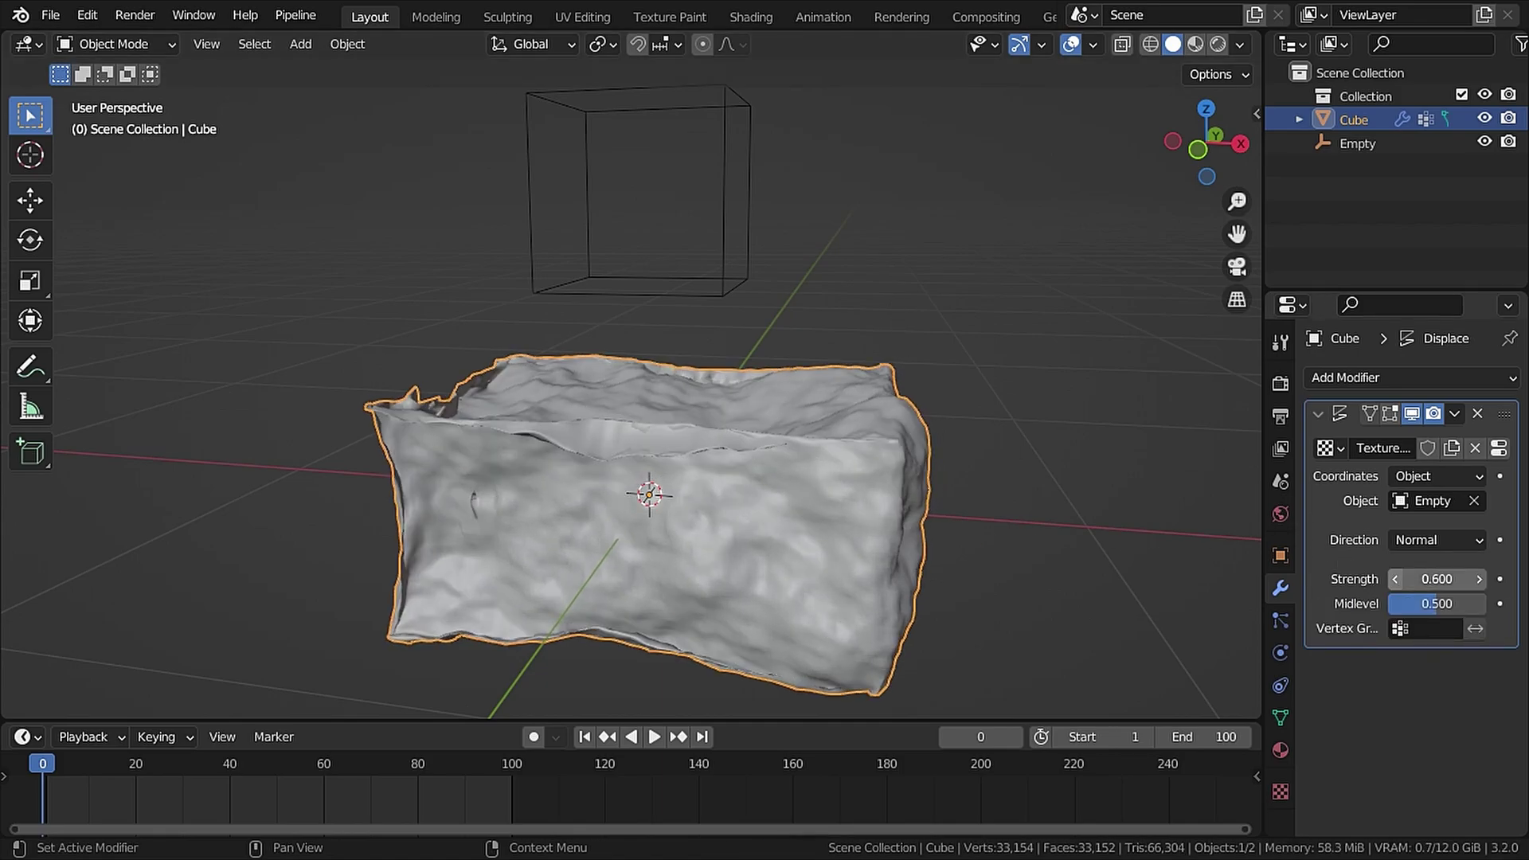
click(1397, 584)
click(1397, 584)
click(1397, 584)
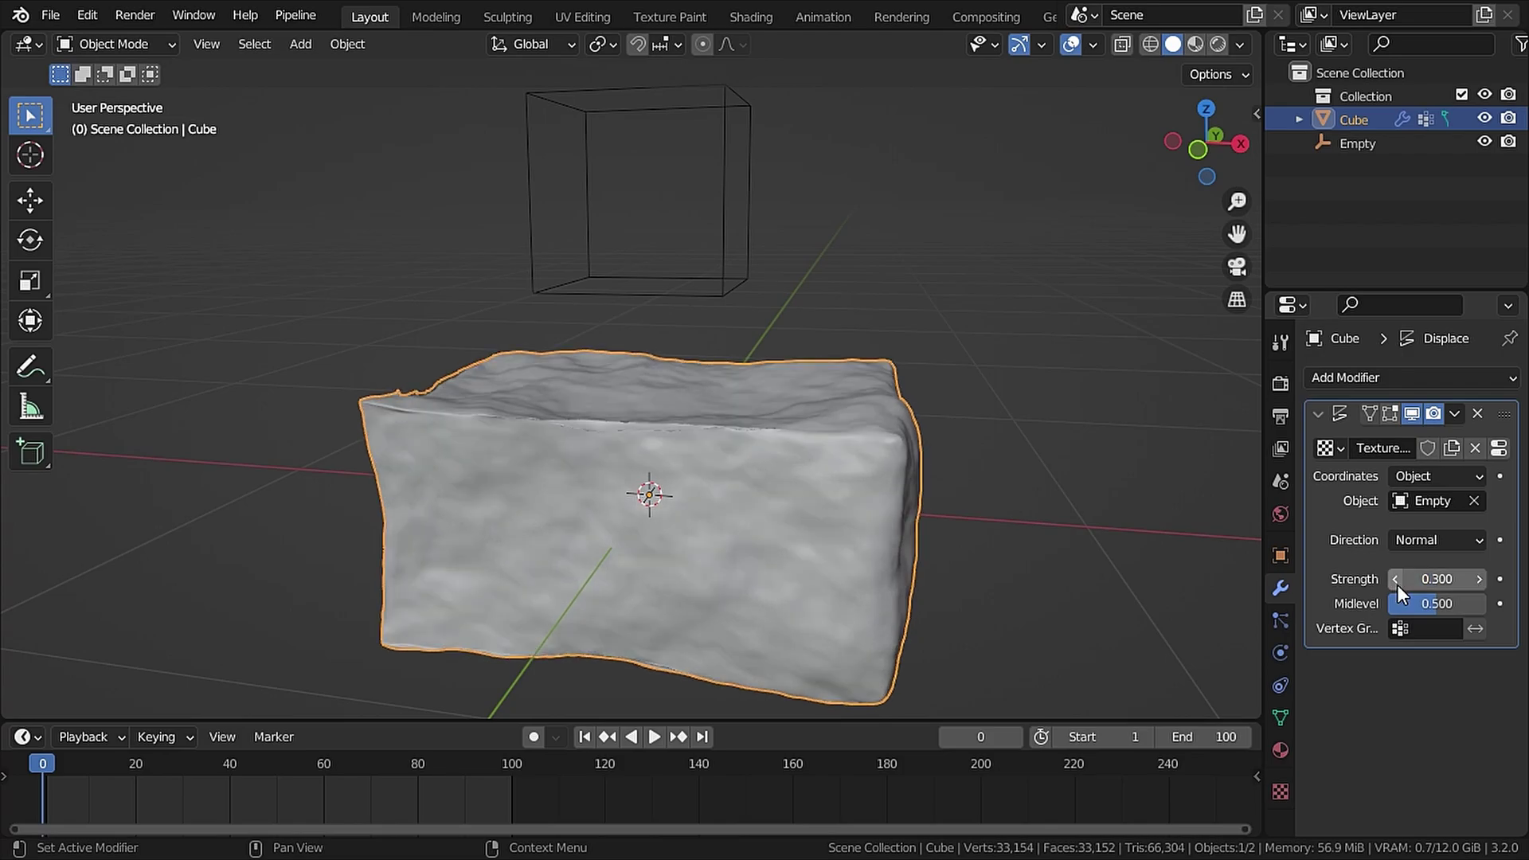
click(1397, 583)
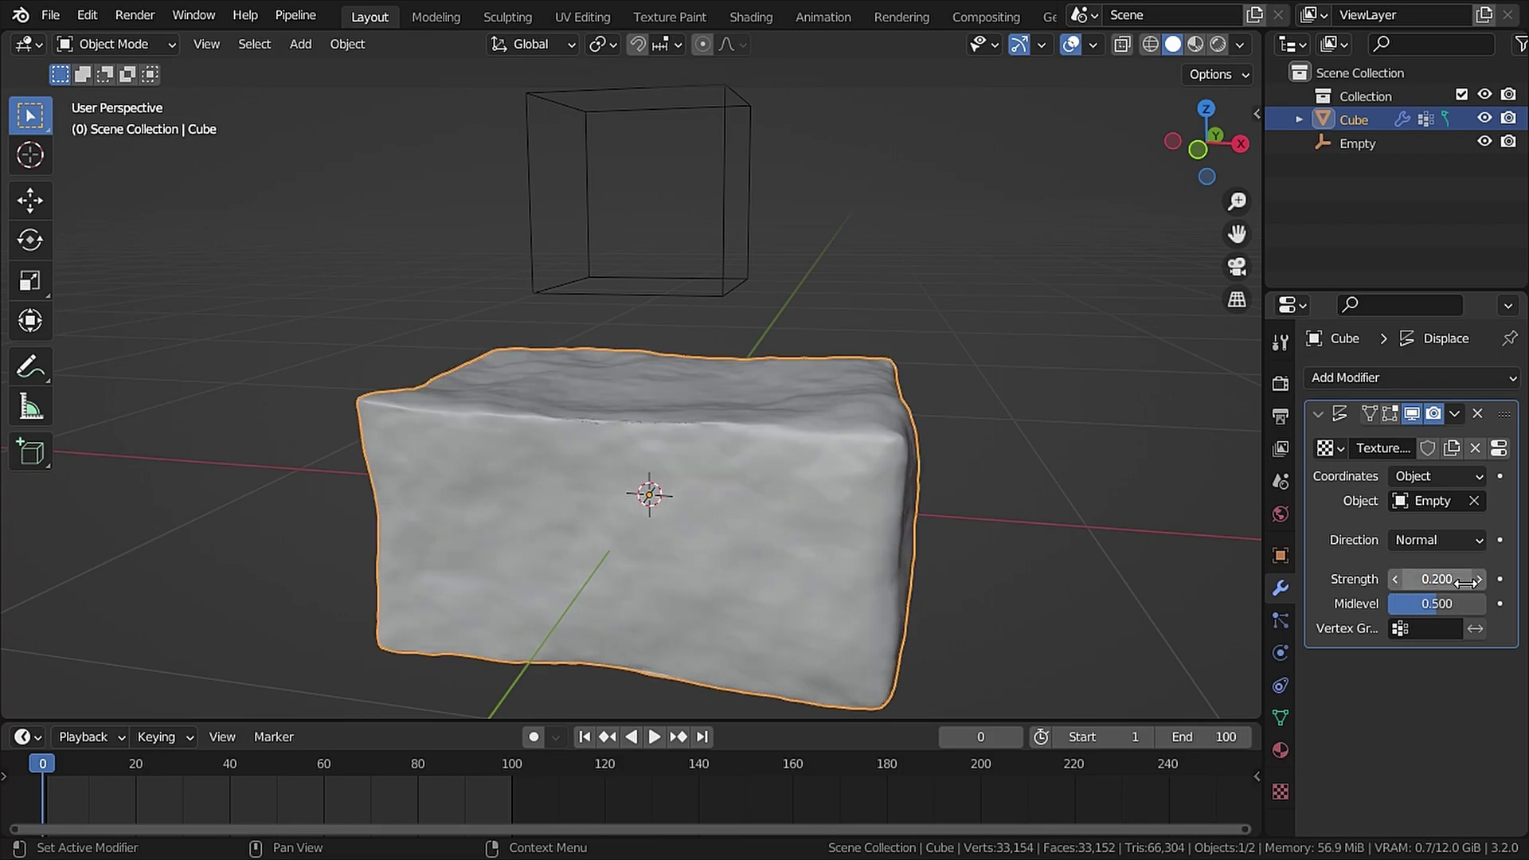
Squash the Empty along X in stages (0.196, 0.031, 0.016) and save the file.
click(748, 237)
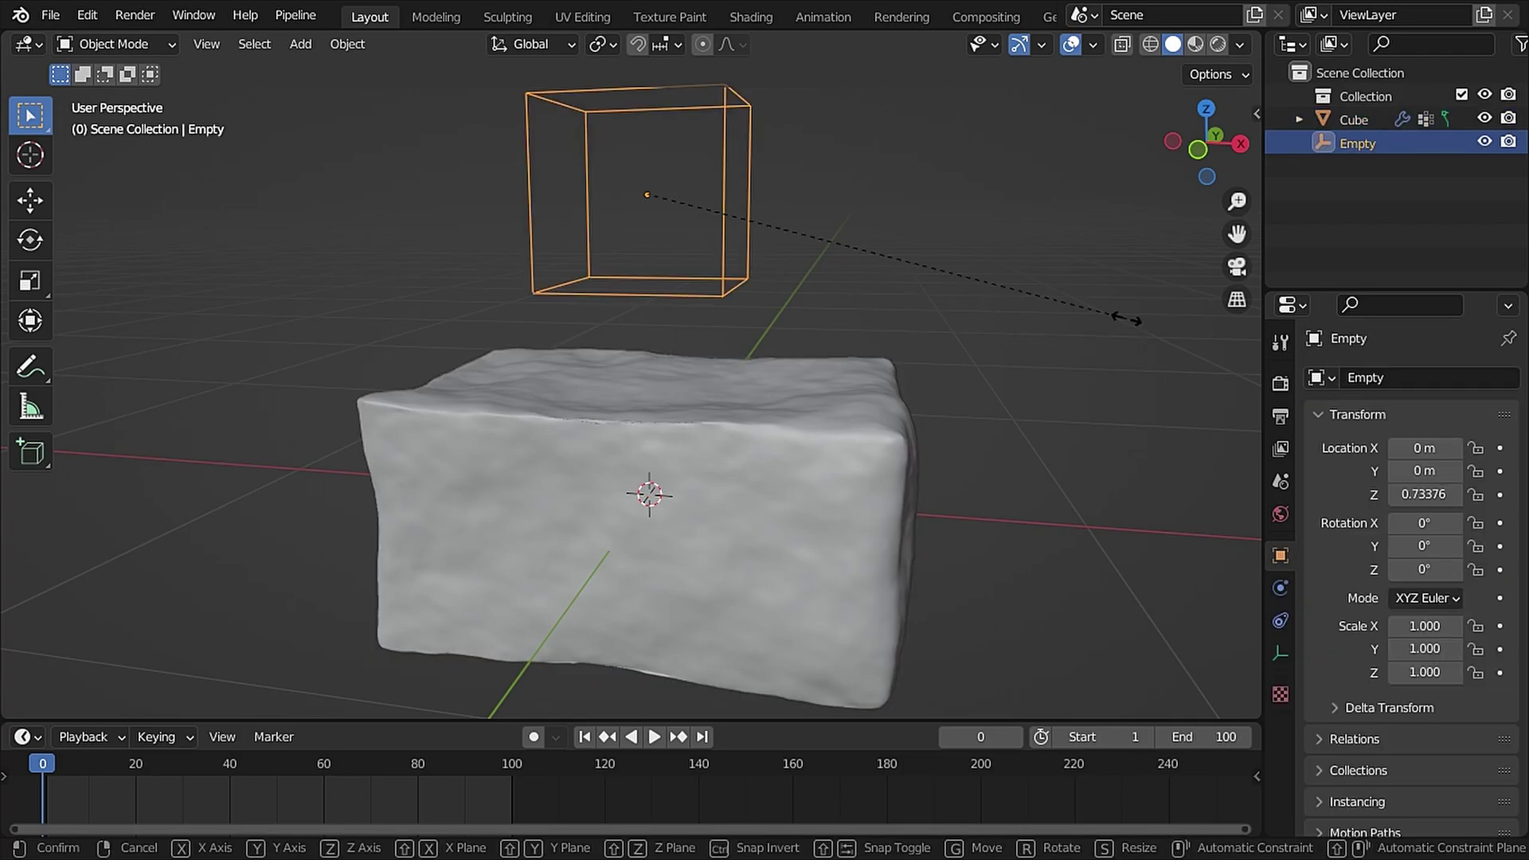
key(s)
key(x)
click(908, 260)
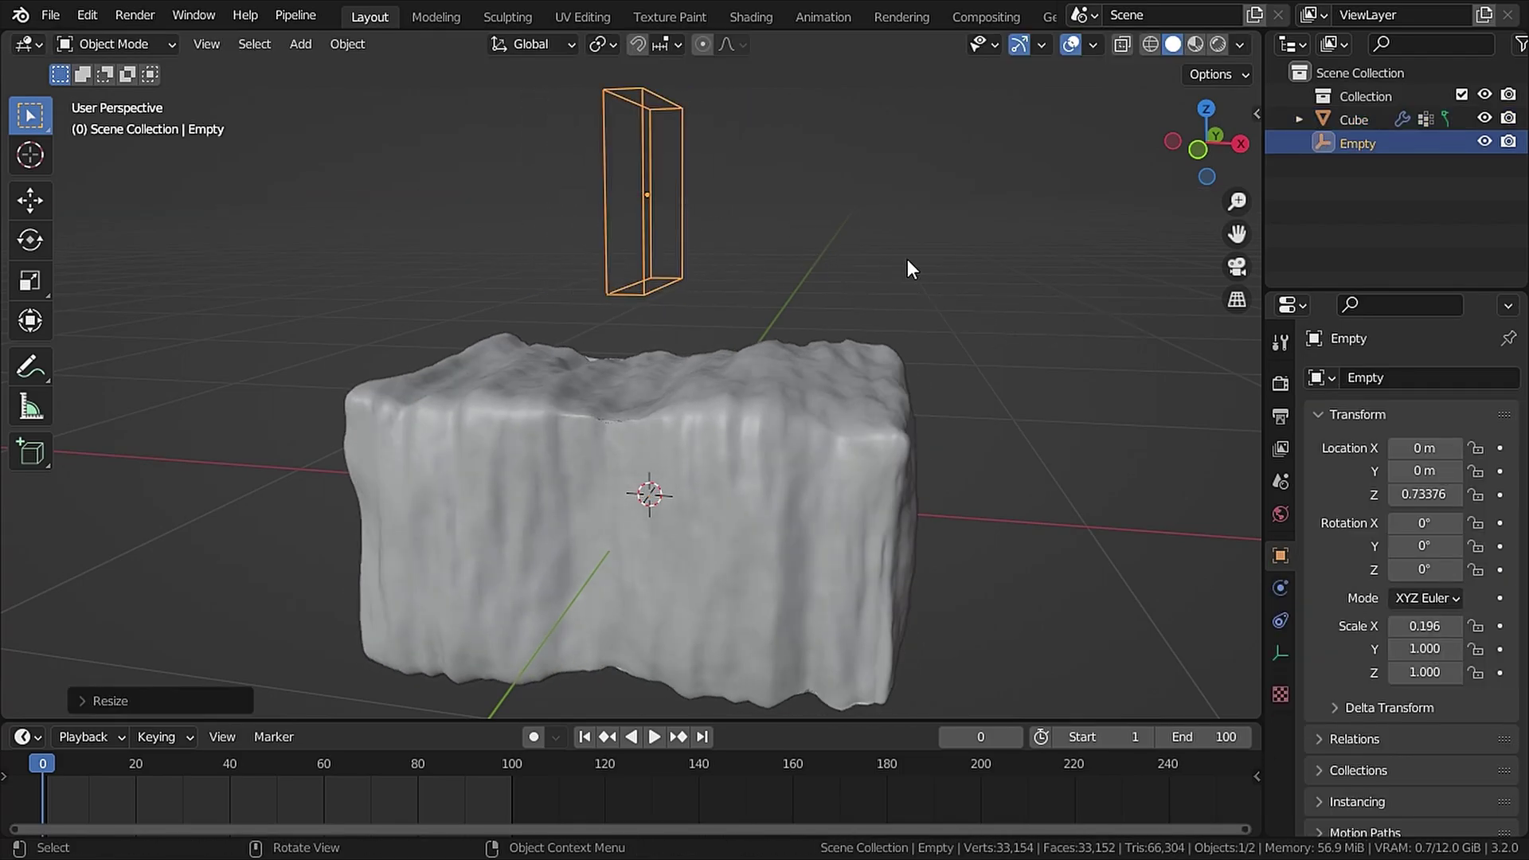
key(s)
key(x)
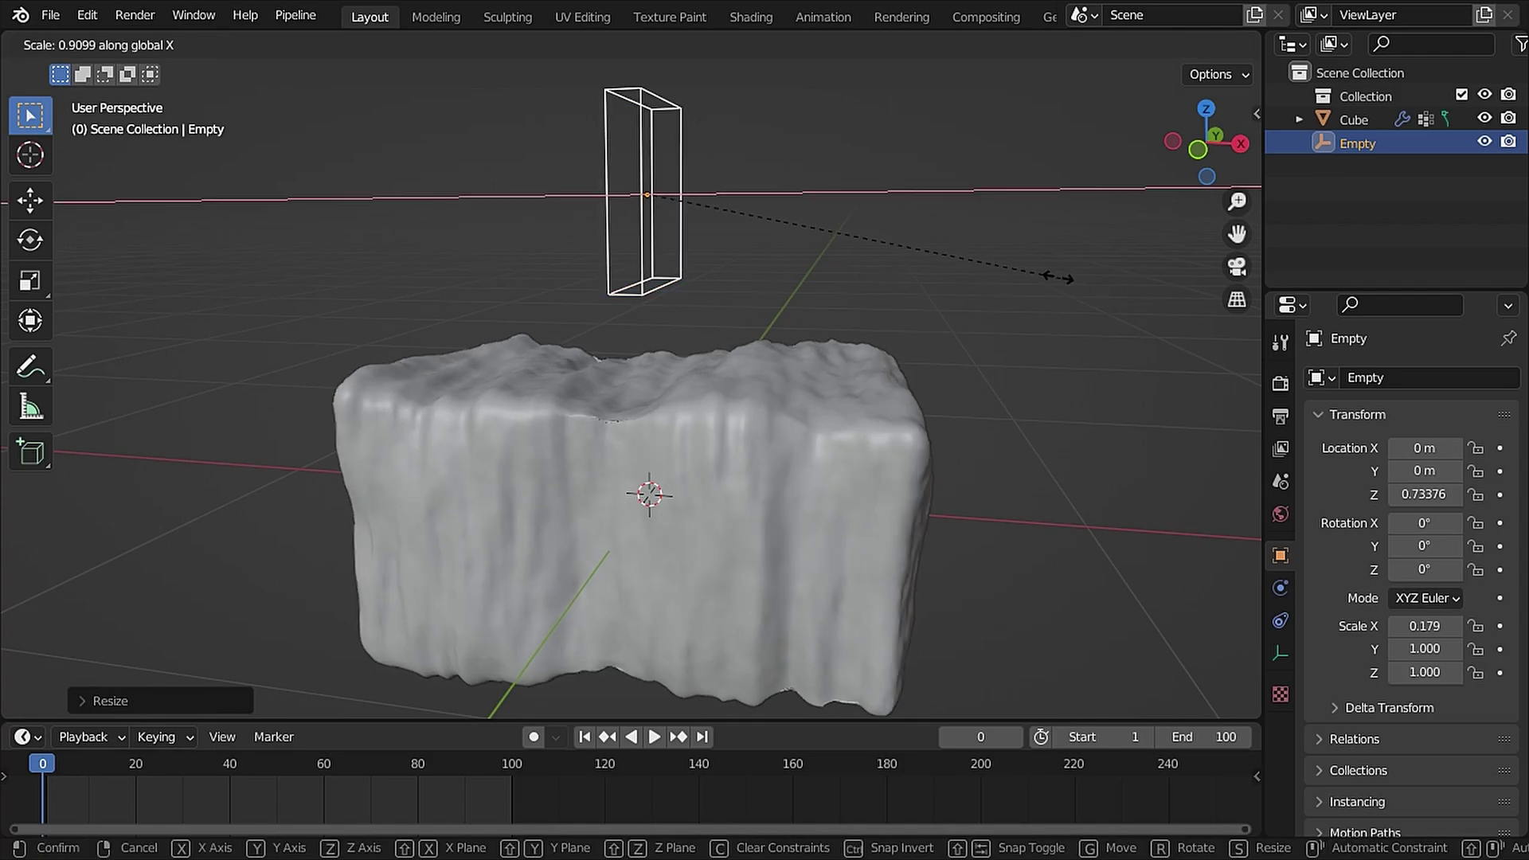
click(707, 250)
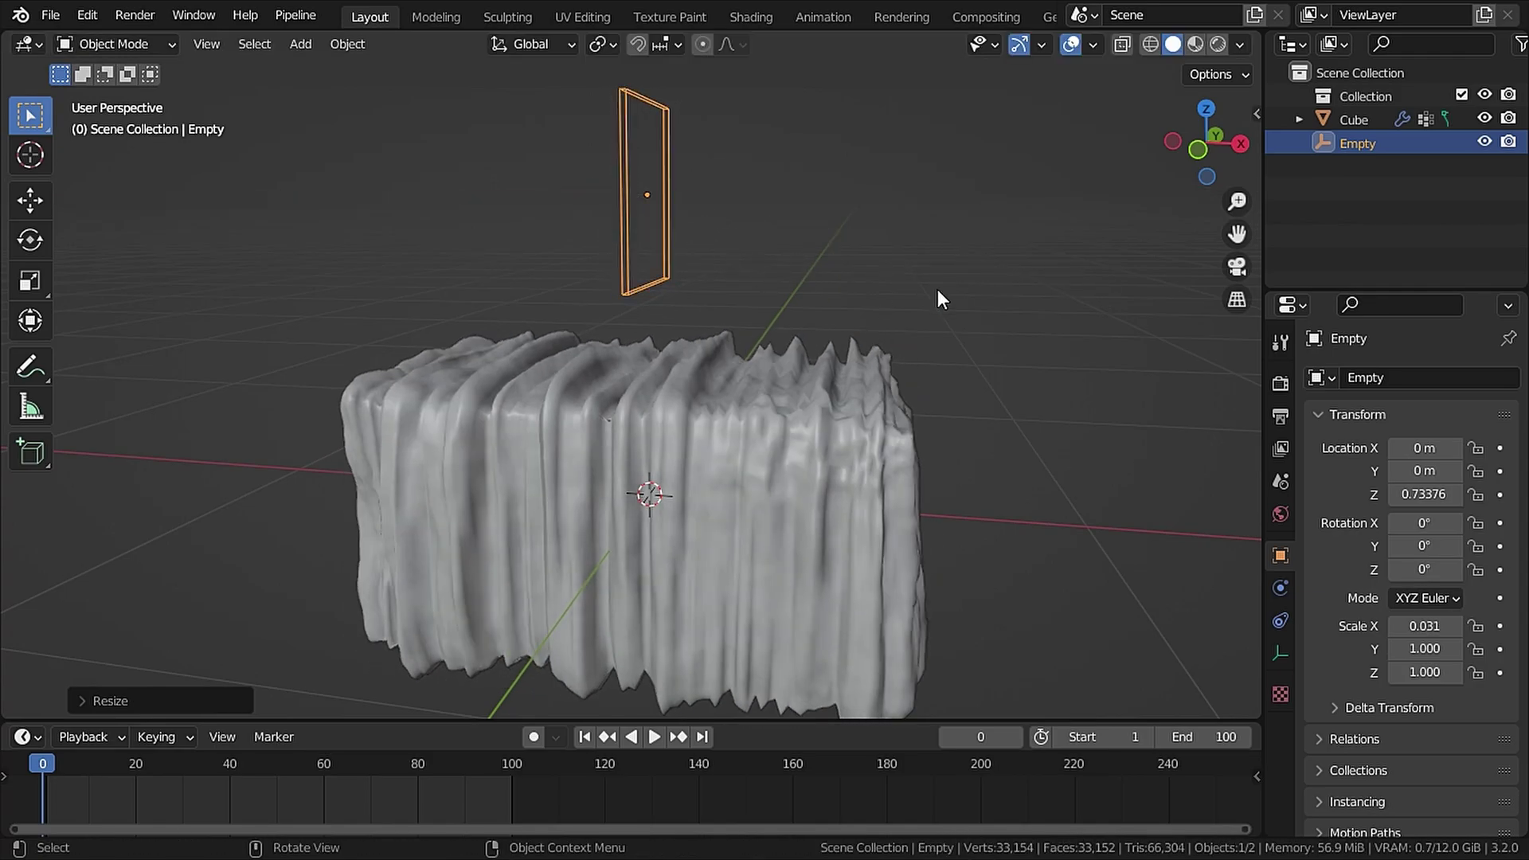
key(s)
key(x)
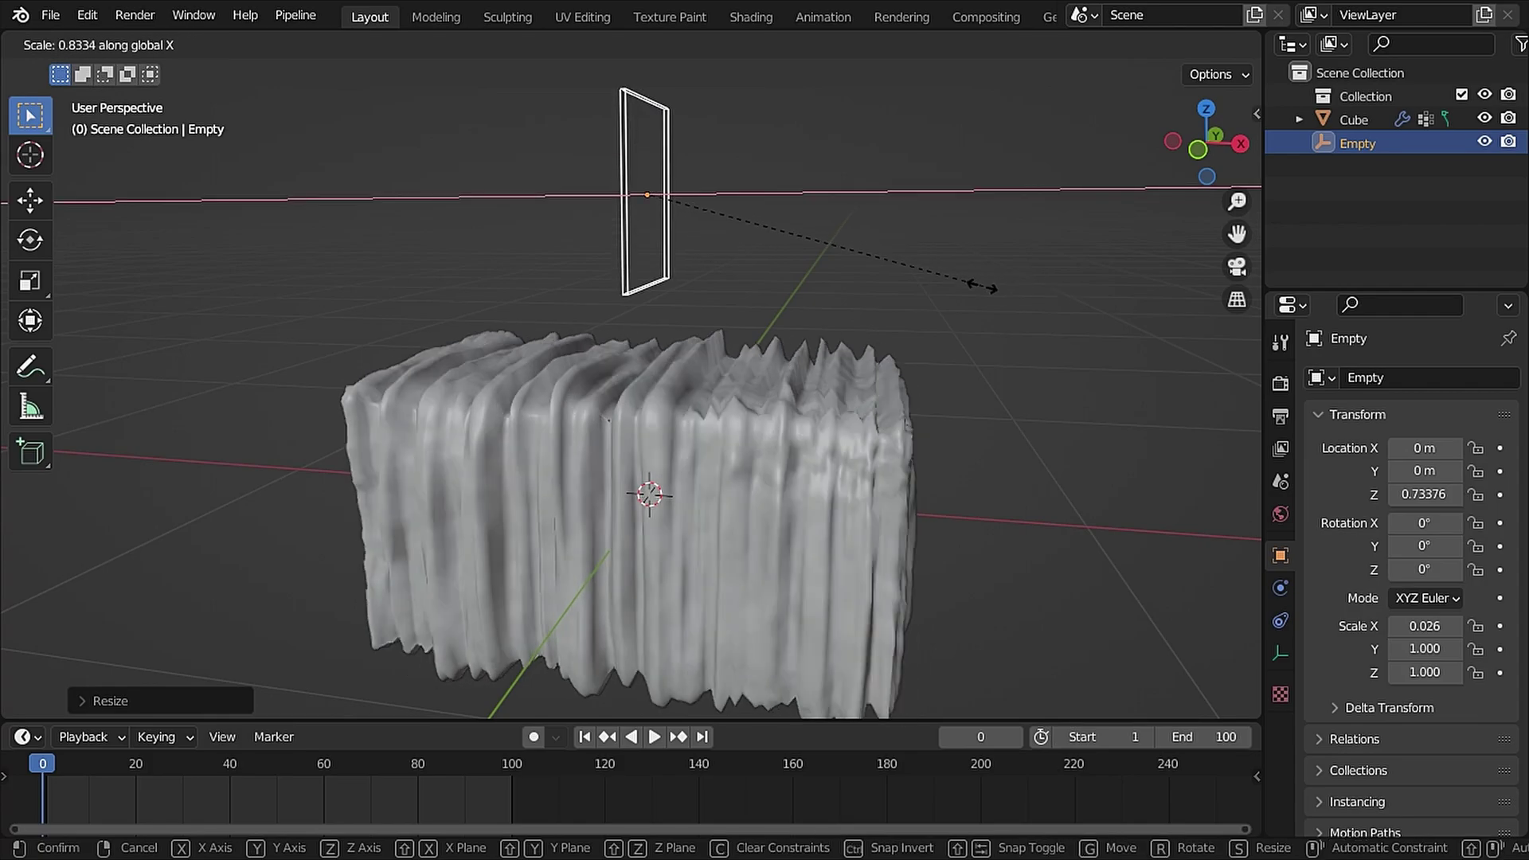
click(856, 272)
key(ctrl+s)
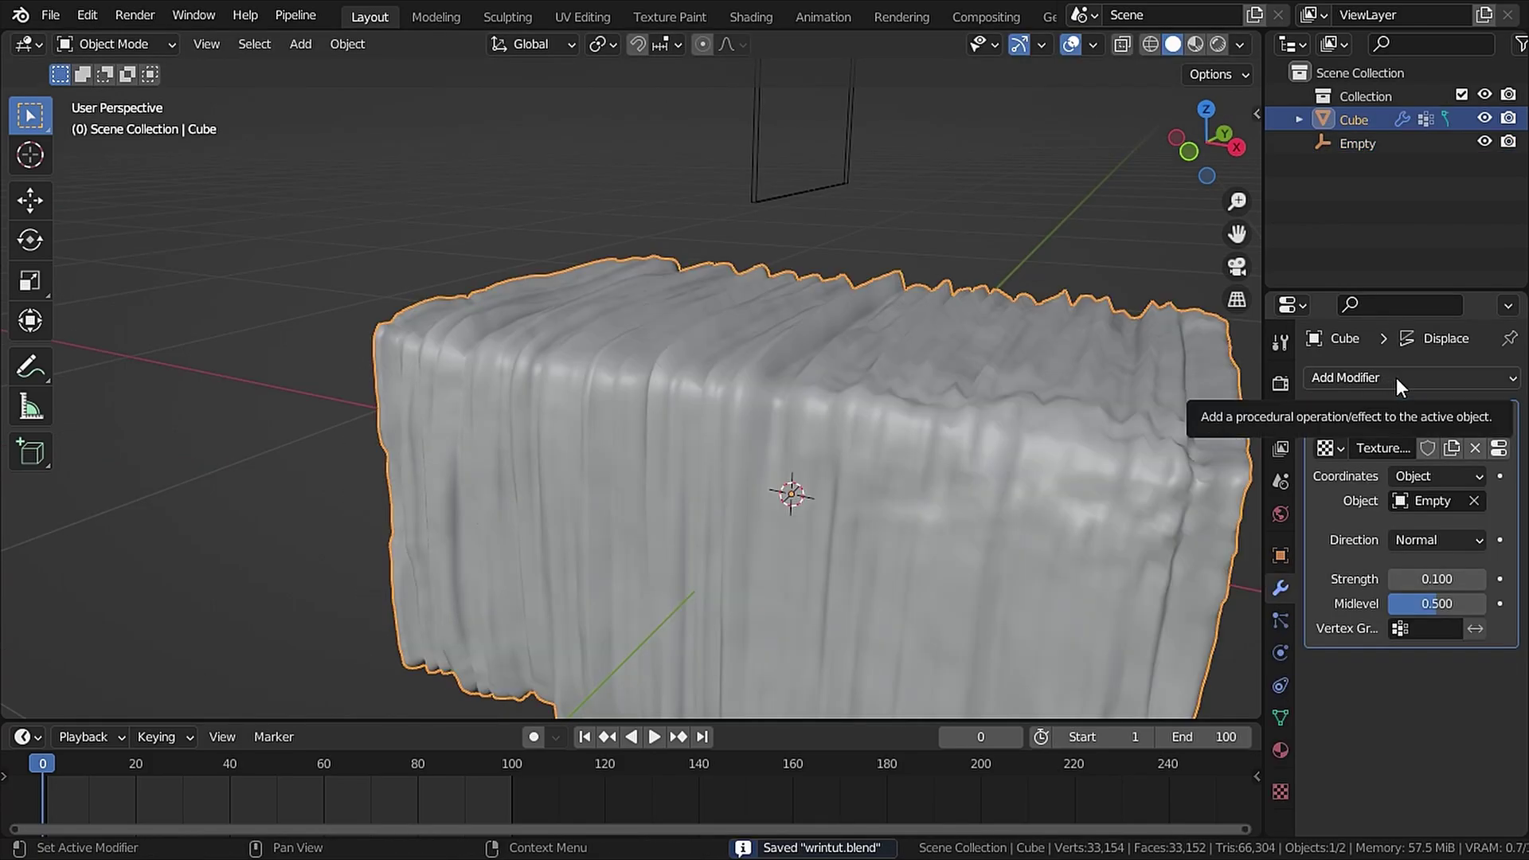
Add a Subdivision Surface modifier with viewport level 2.
click(1397, 378)
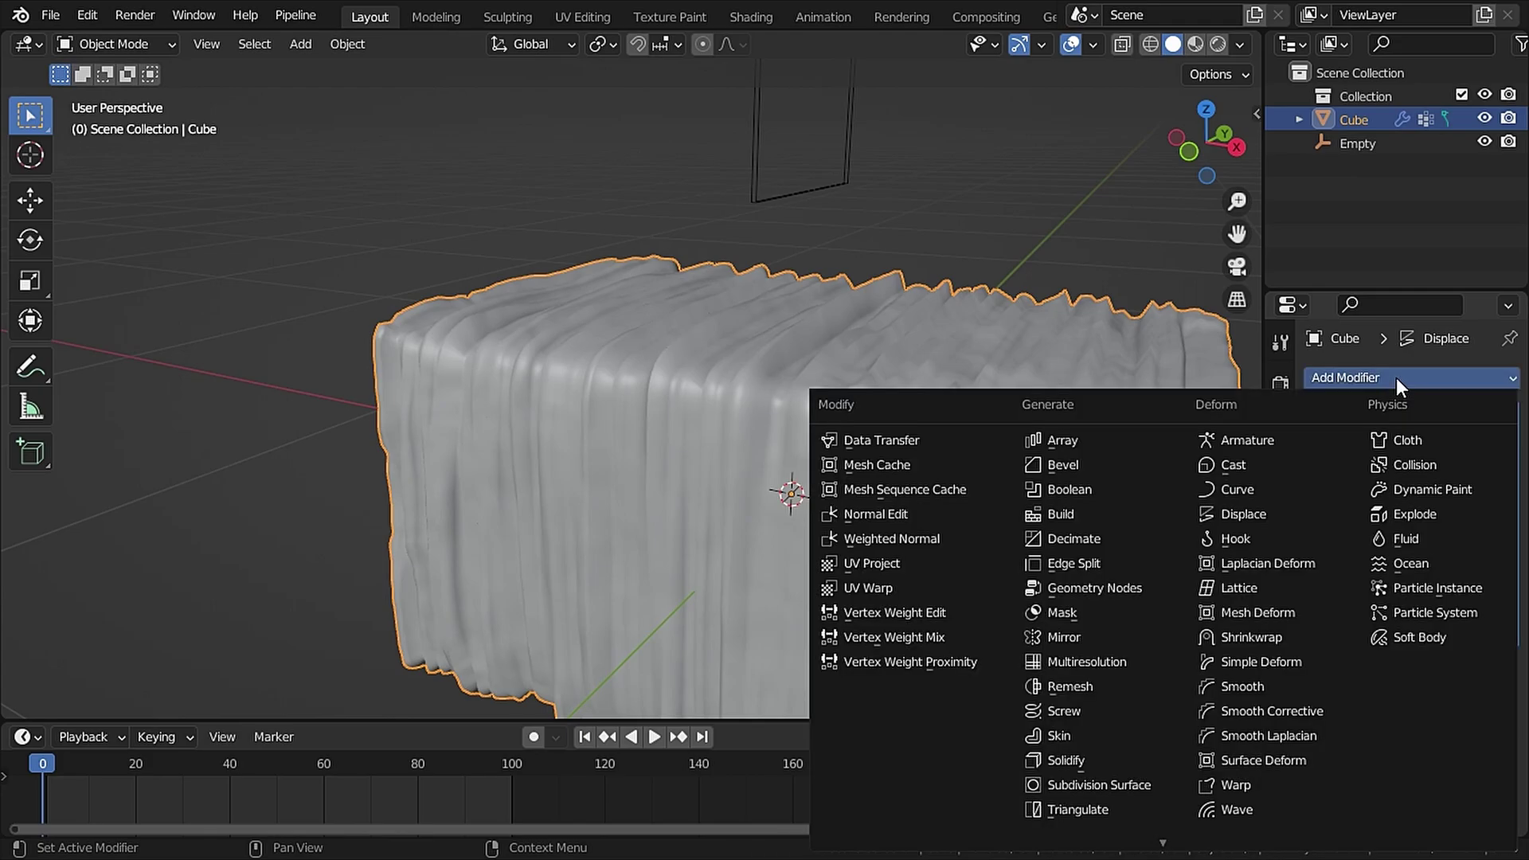
click(1091, 781)
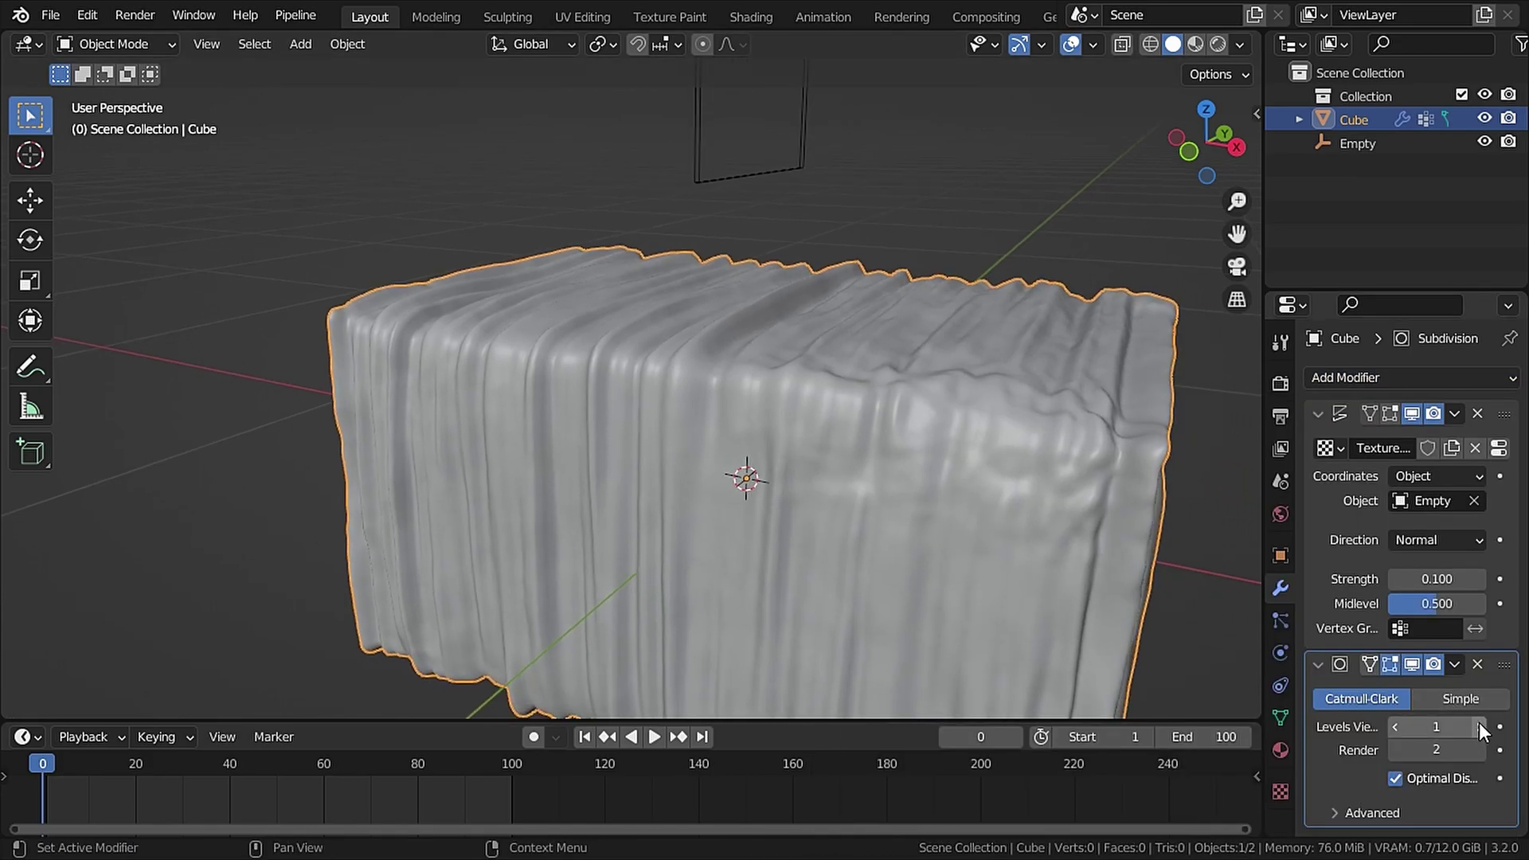
click(1479, 723)
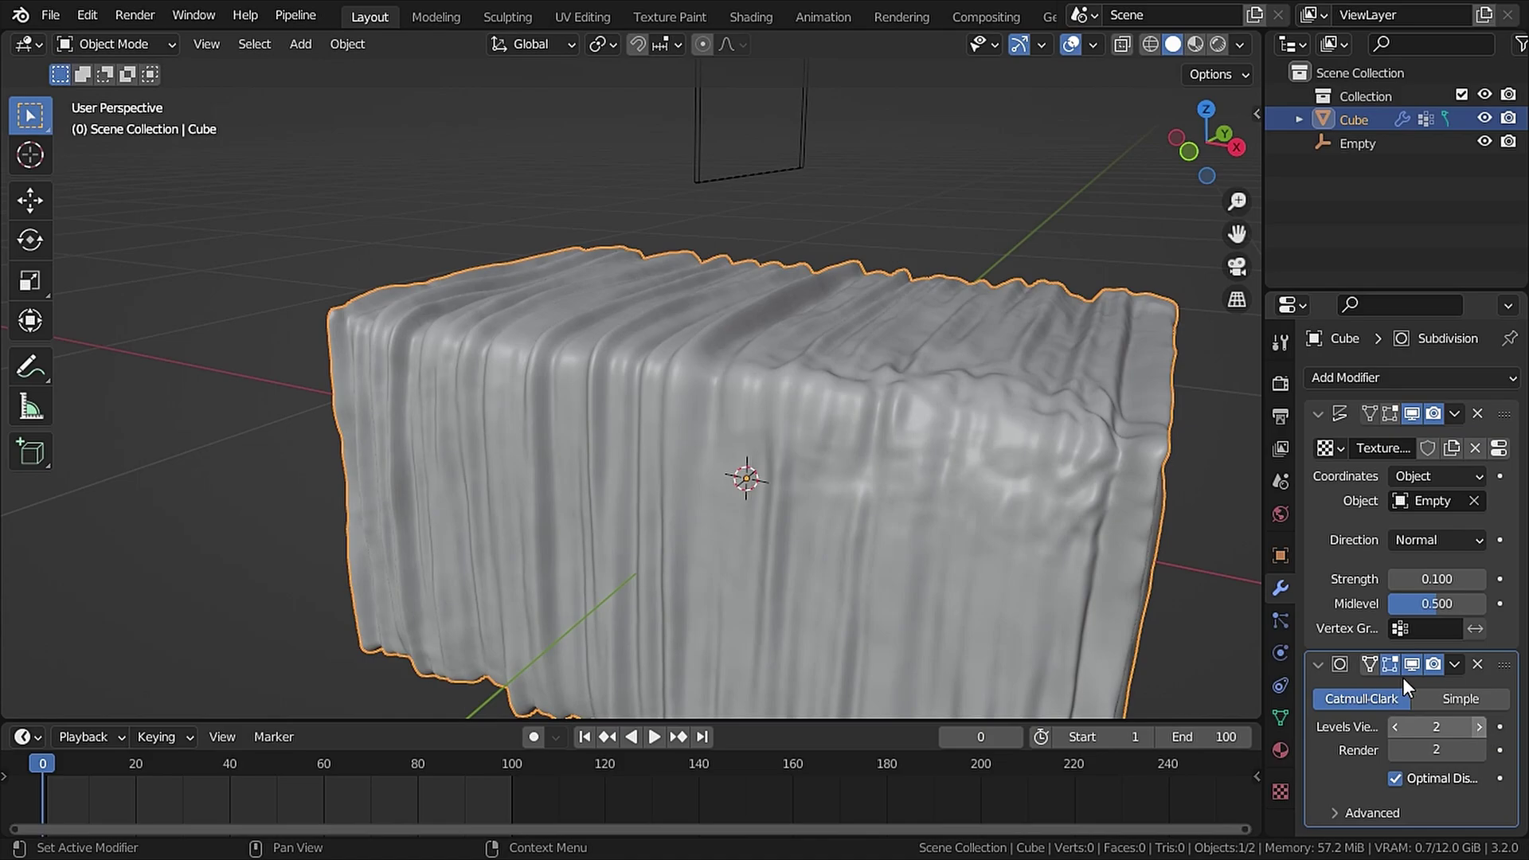
middle_drag(1036, 517, 924, 419)
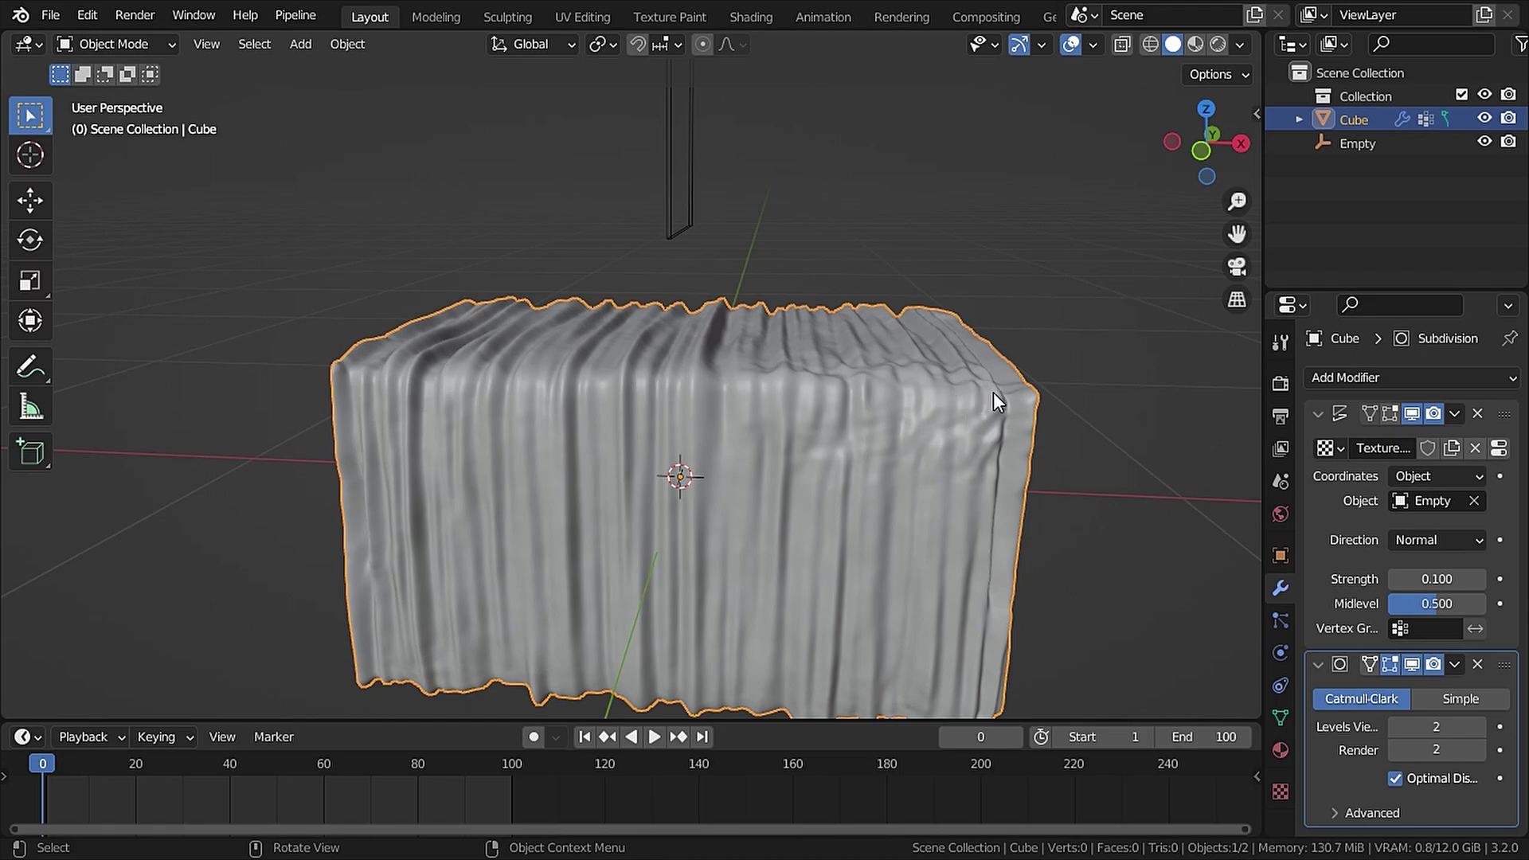
Set the Displace strength to 0.05 and switch the cube into Edit Mode.
click(1443, 579)
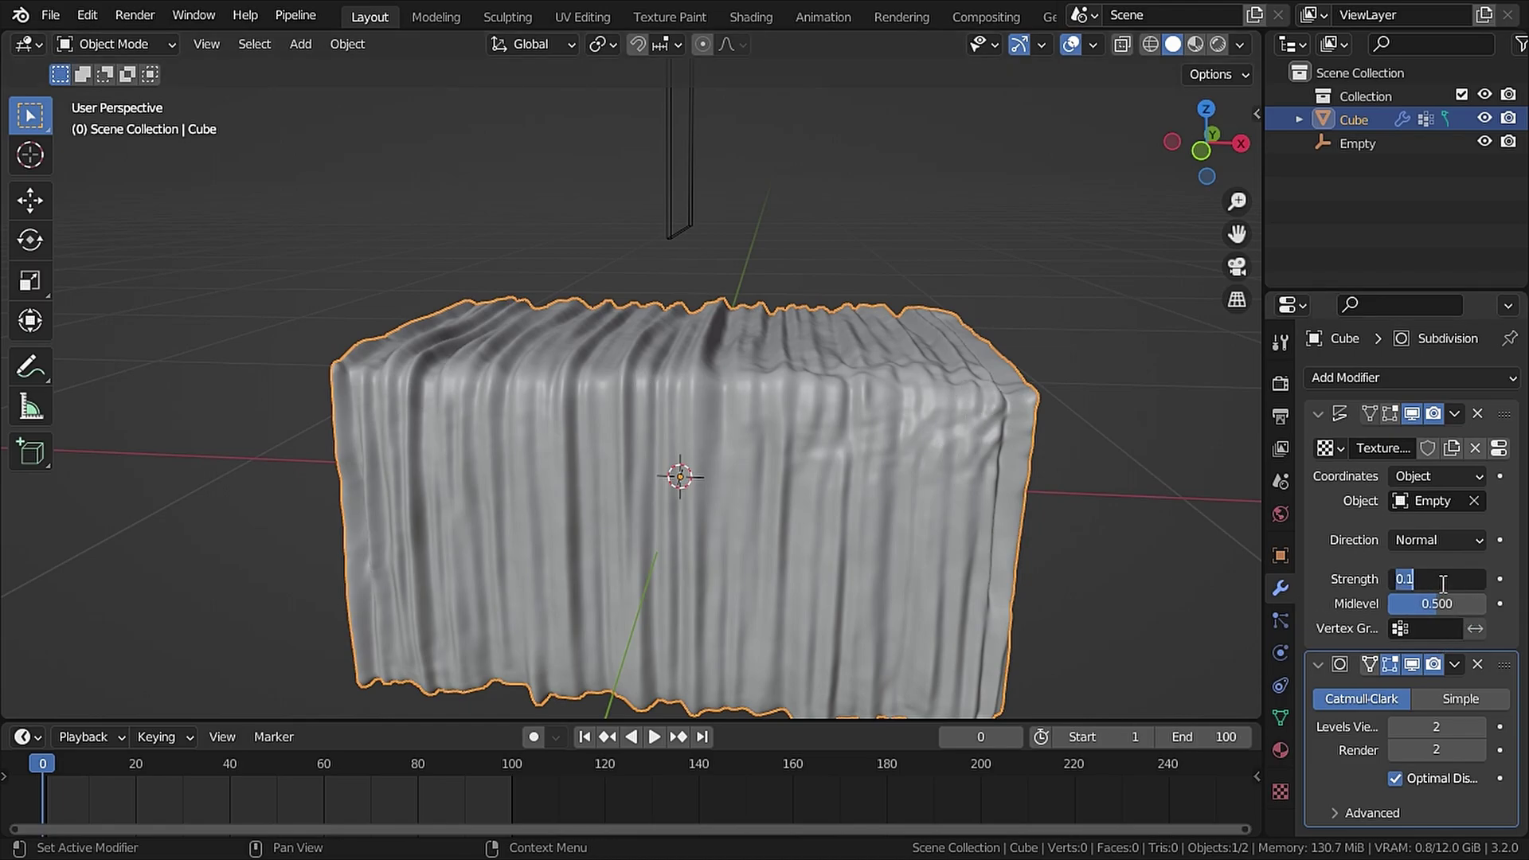
text(.05)
key(Return)
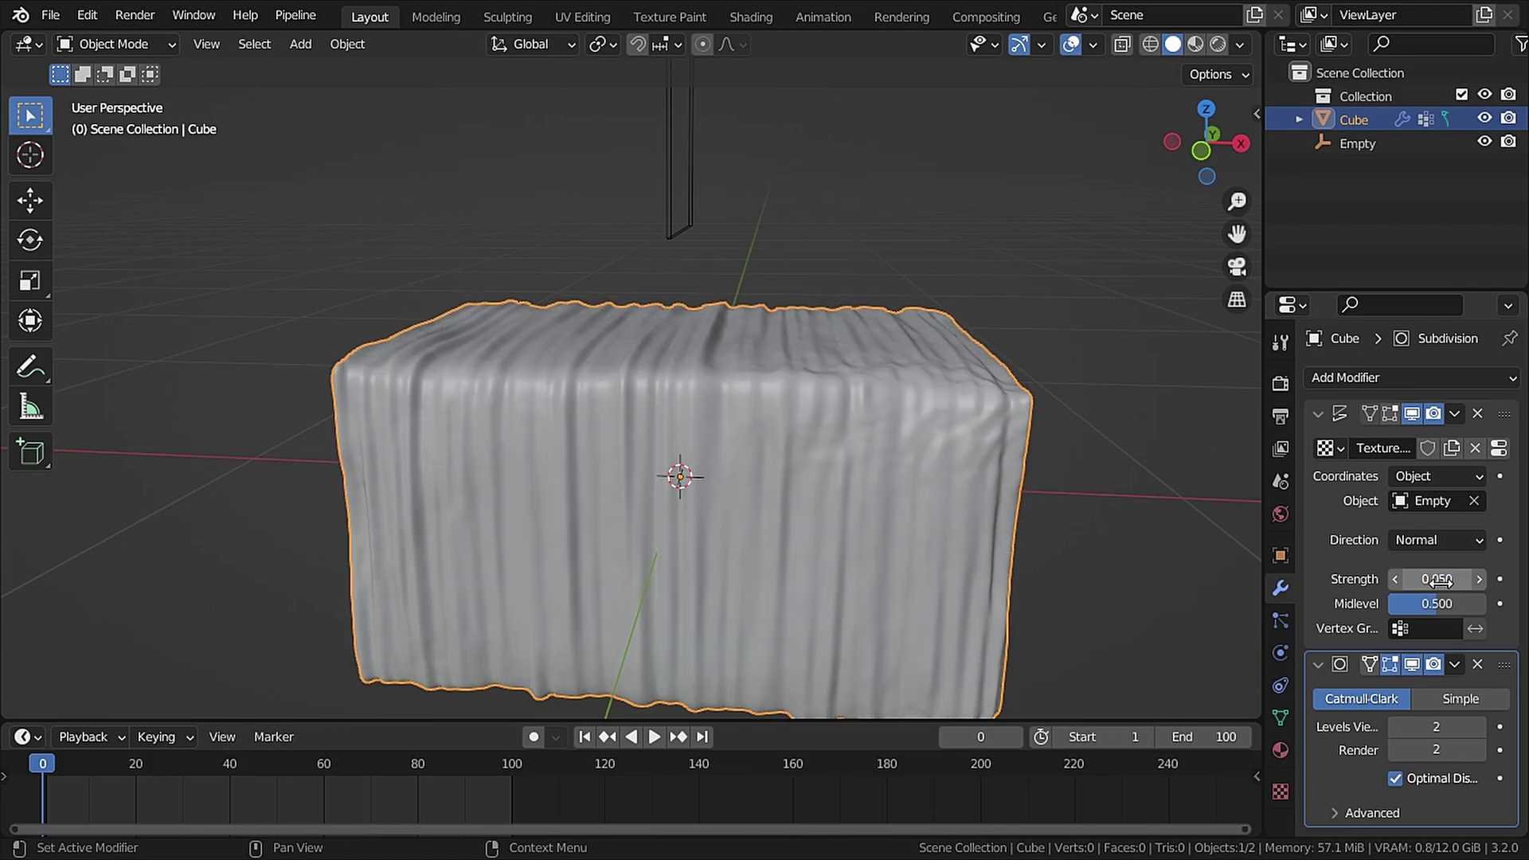
middle_drag(701, 375, 769, 328)
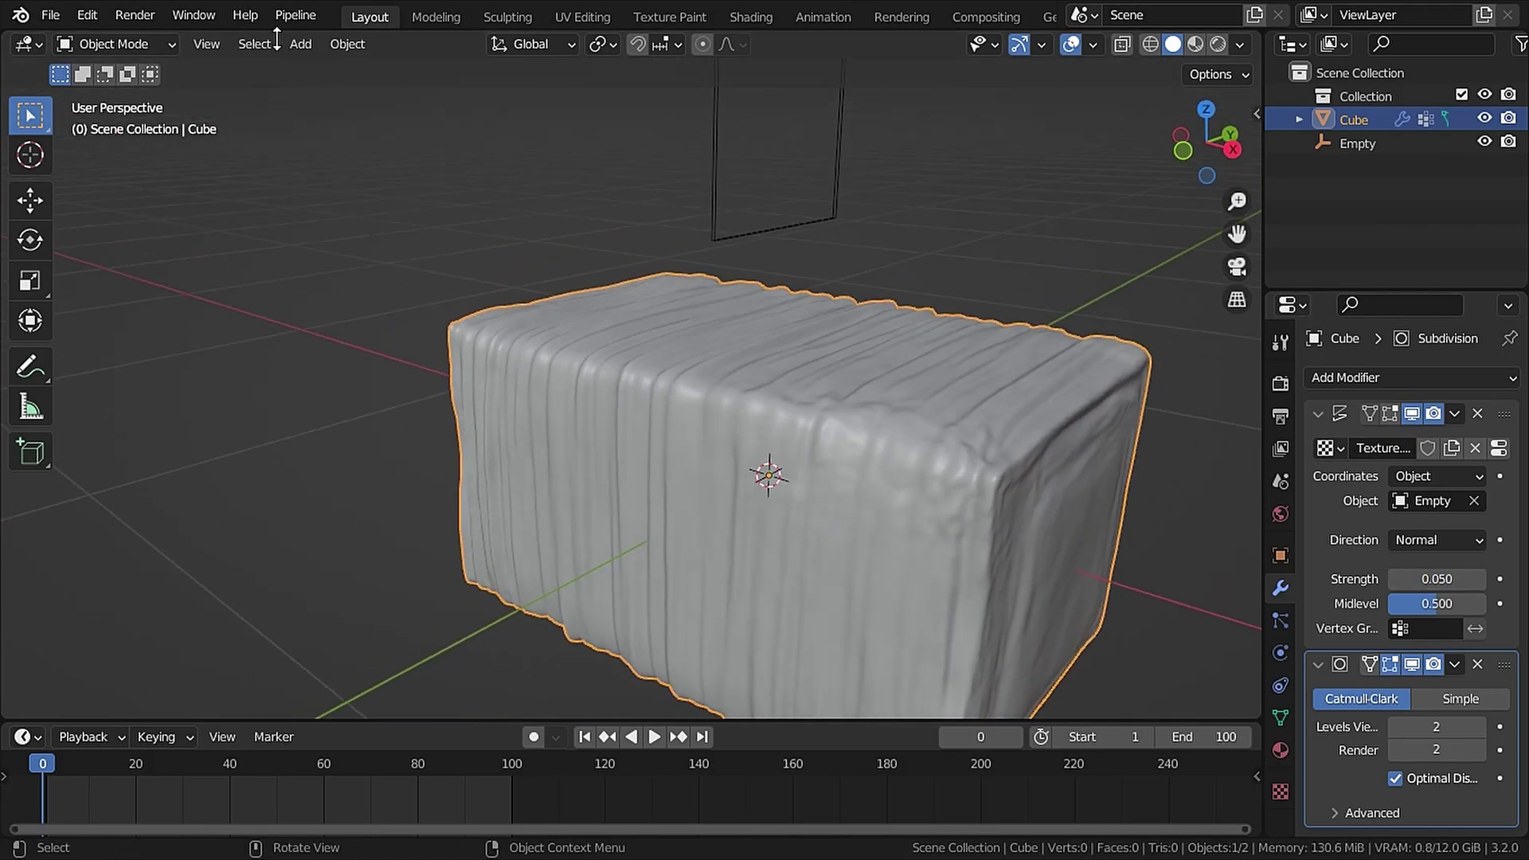
click(116, 44)
click(122, 97)
In Right view with X-ray on, box-select the cube's upper corner vertices.
scroll(366, 294, down, 3)
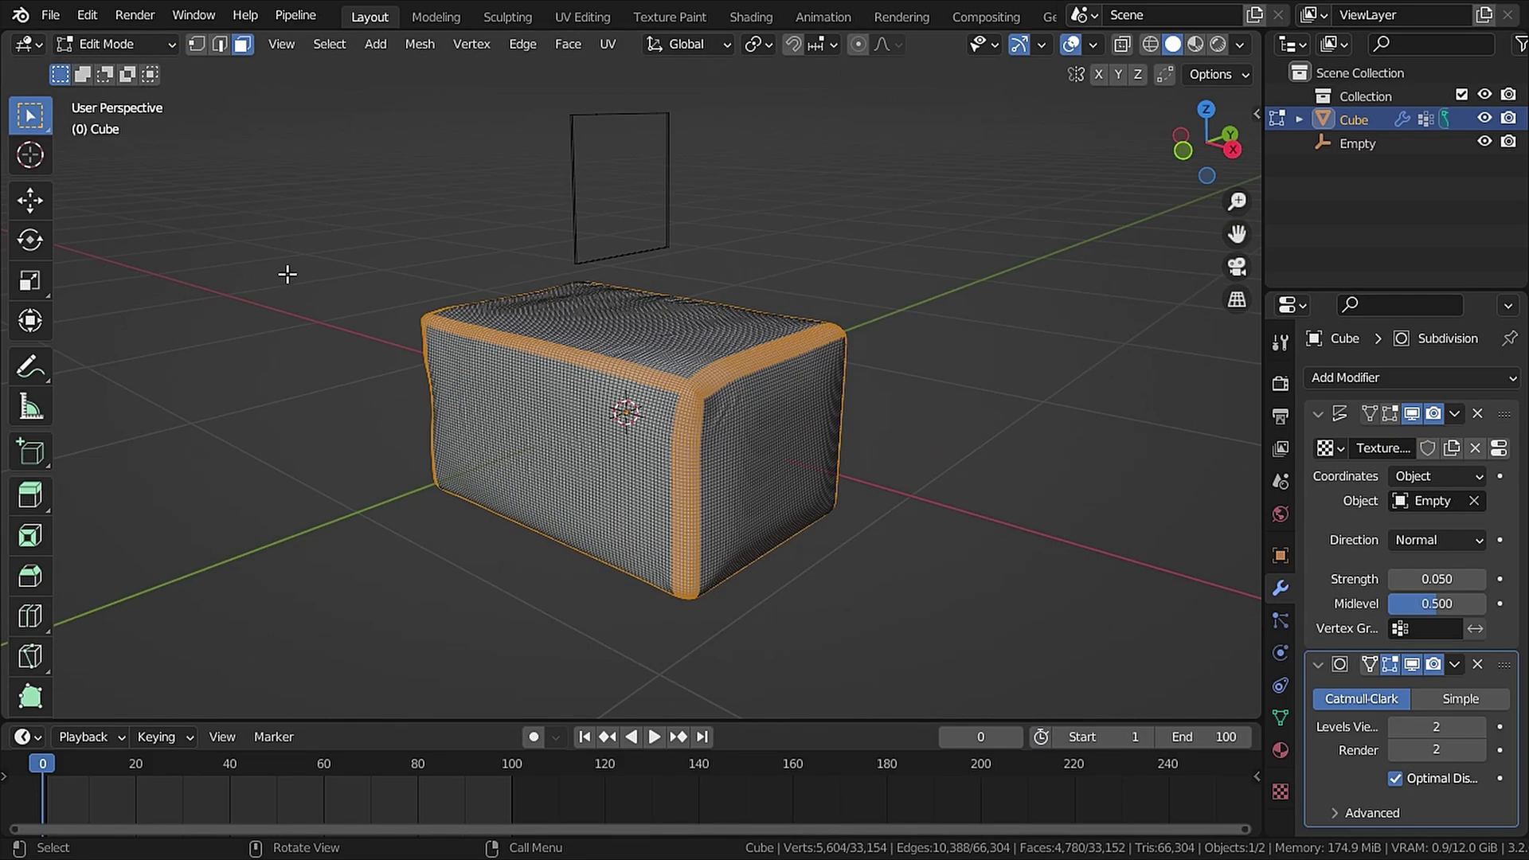
key(alt+a)
key(KP_3)
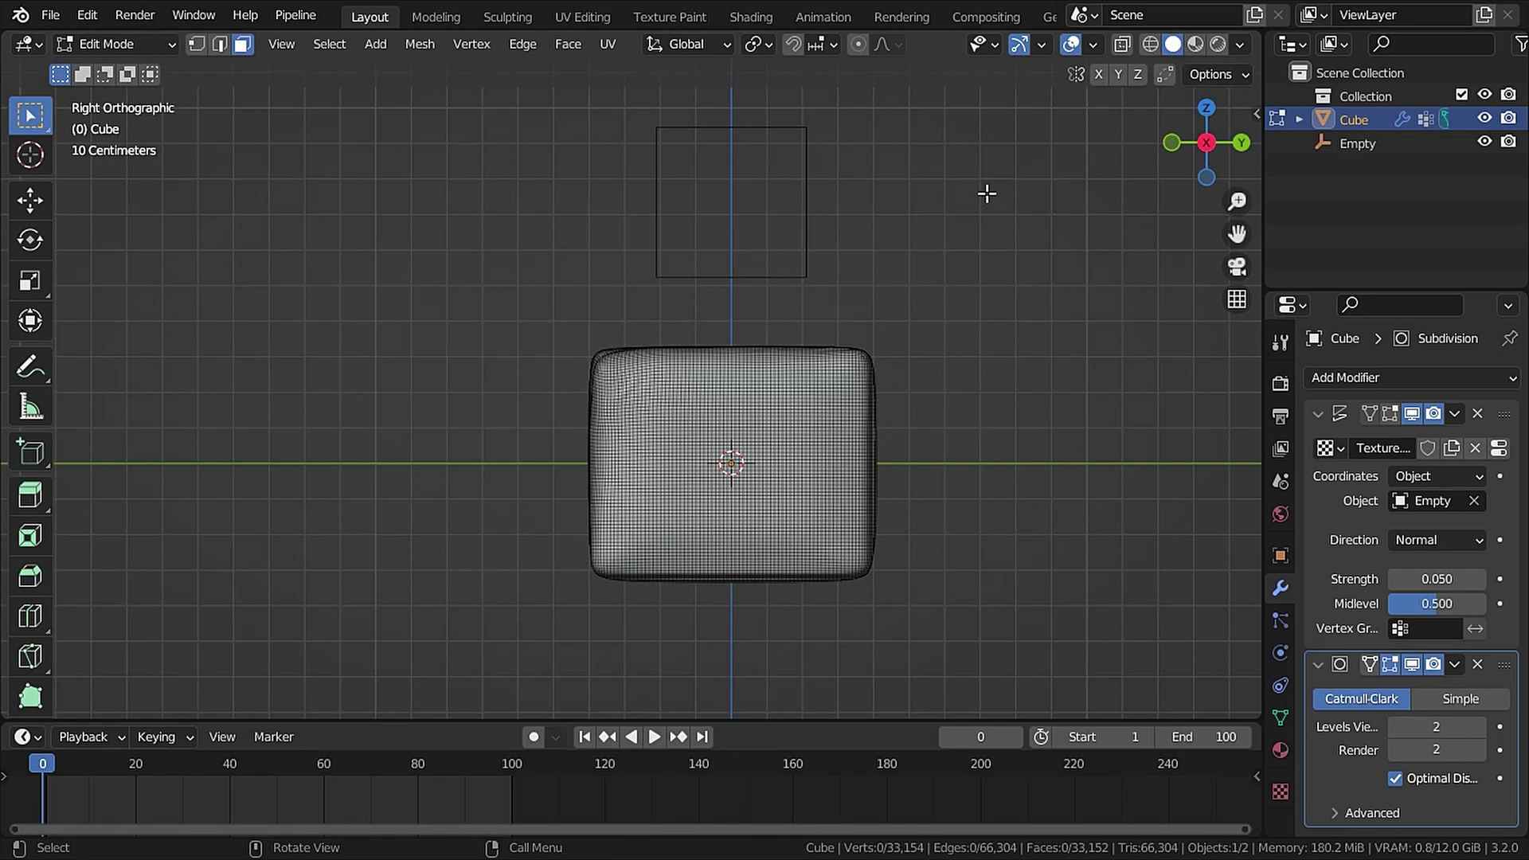
click(1120, 45)
drag(499, 299, 665, 433)
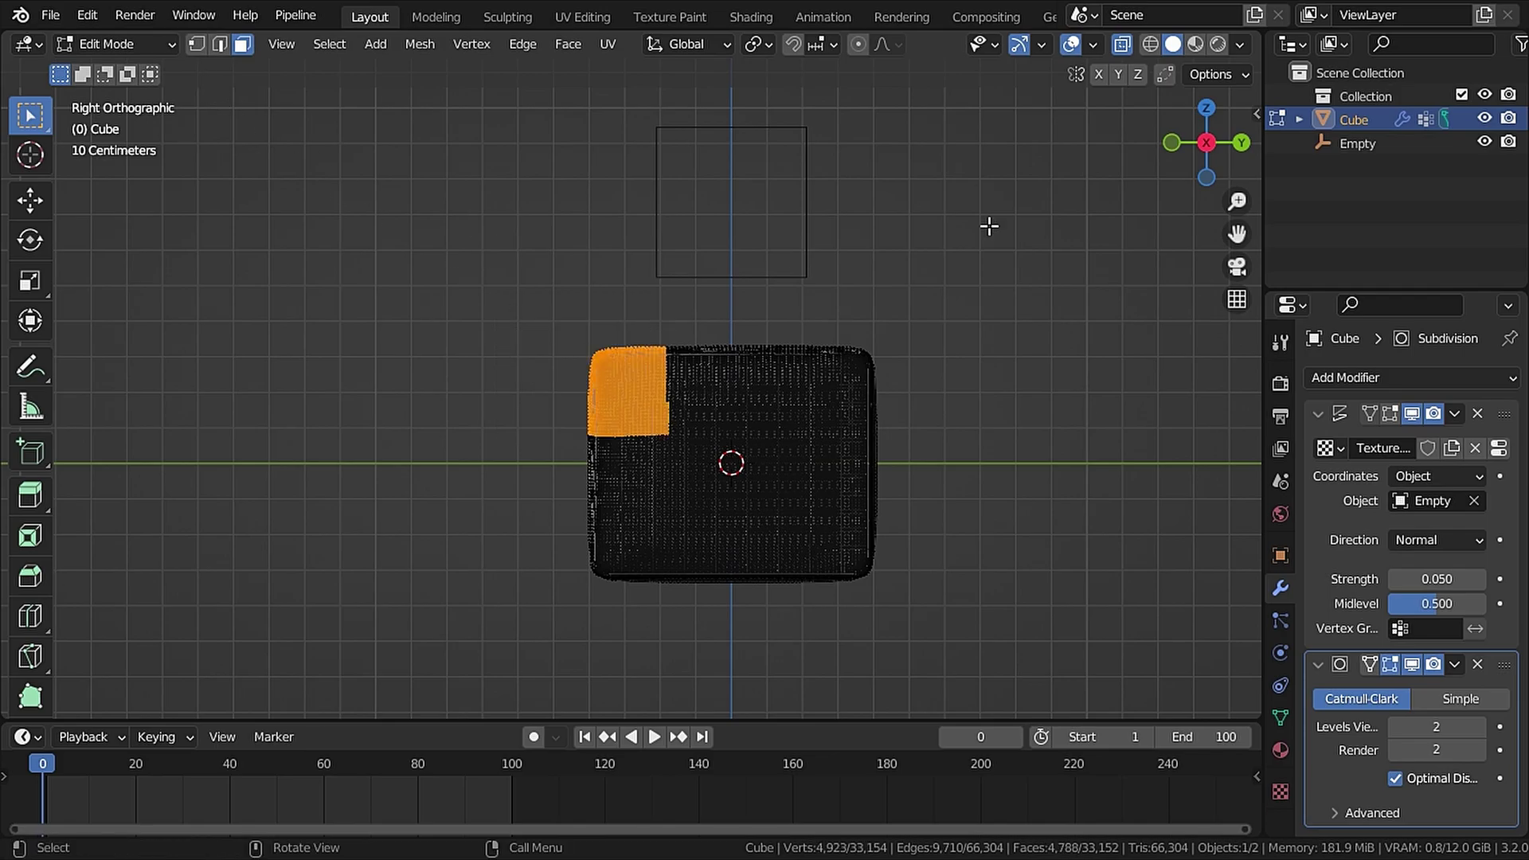
Assign the selected vertices to a new vertex group, Group.001.
click(1282, 719)
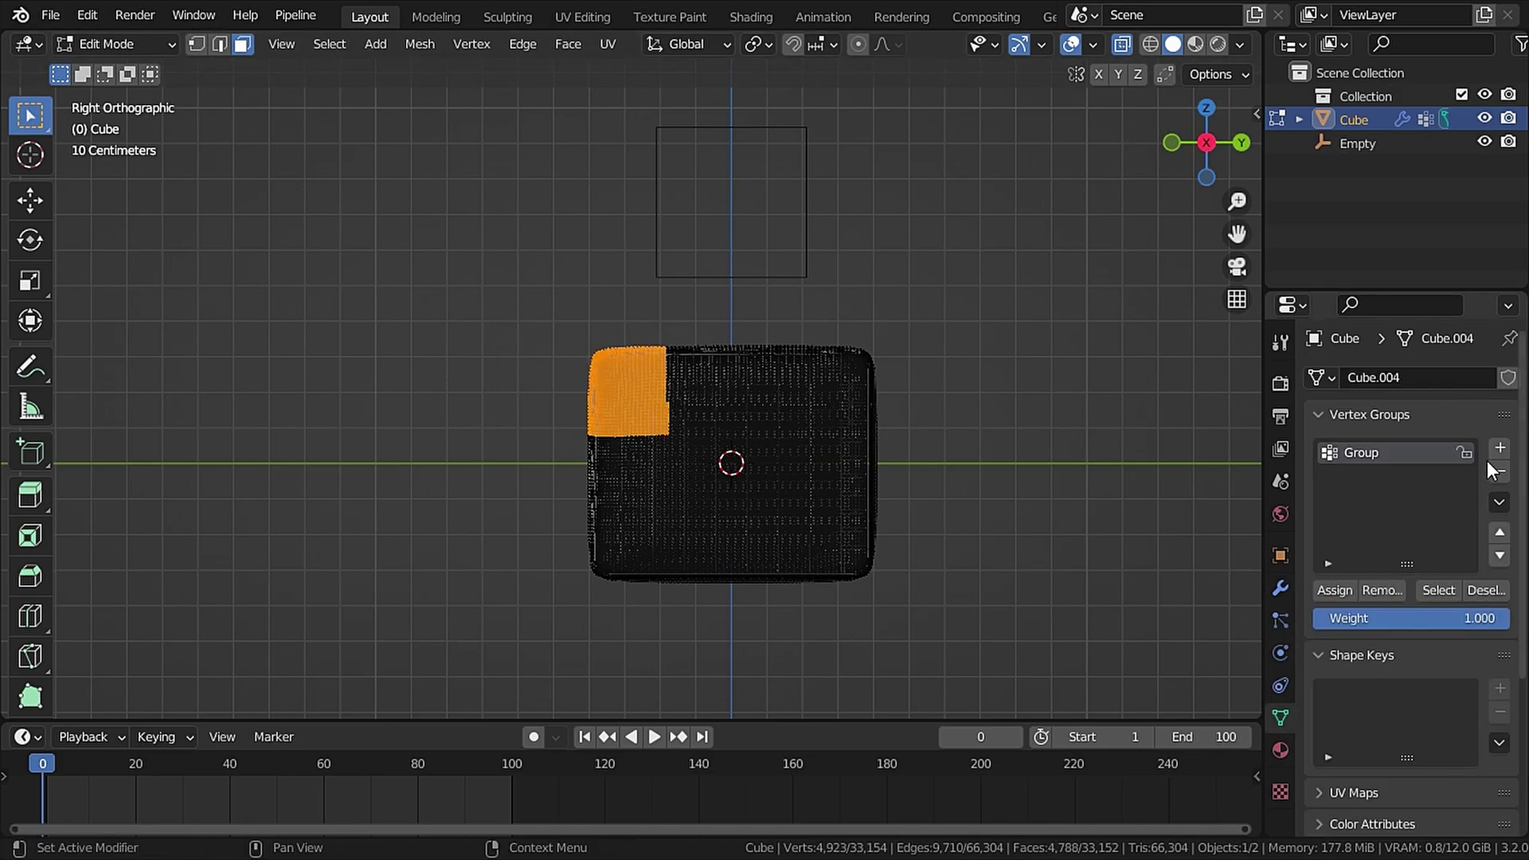
click(1500, 451)
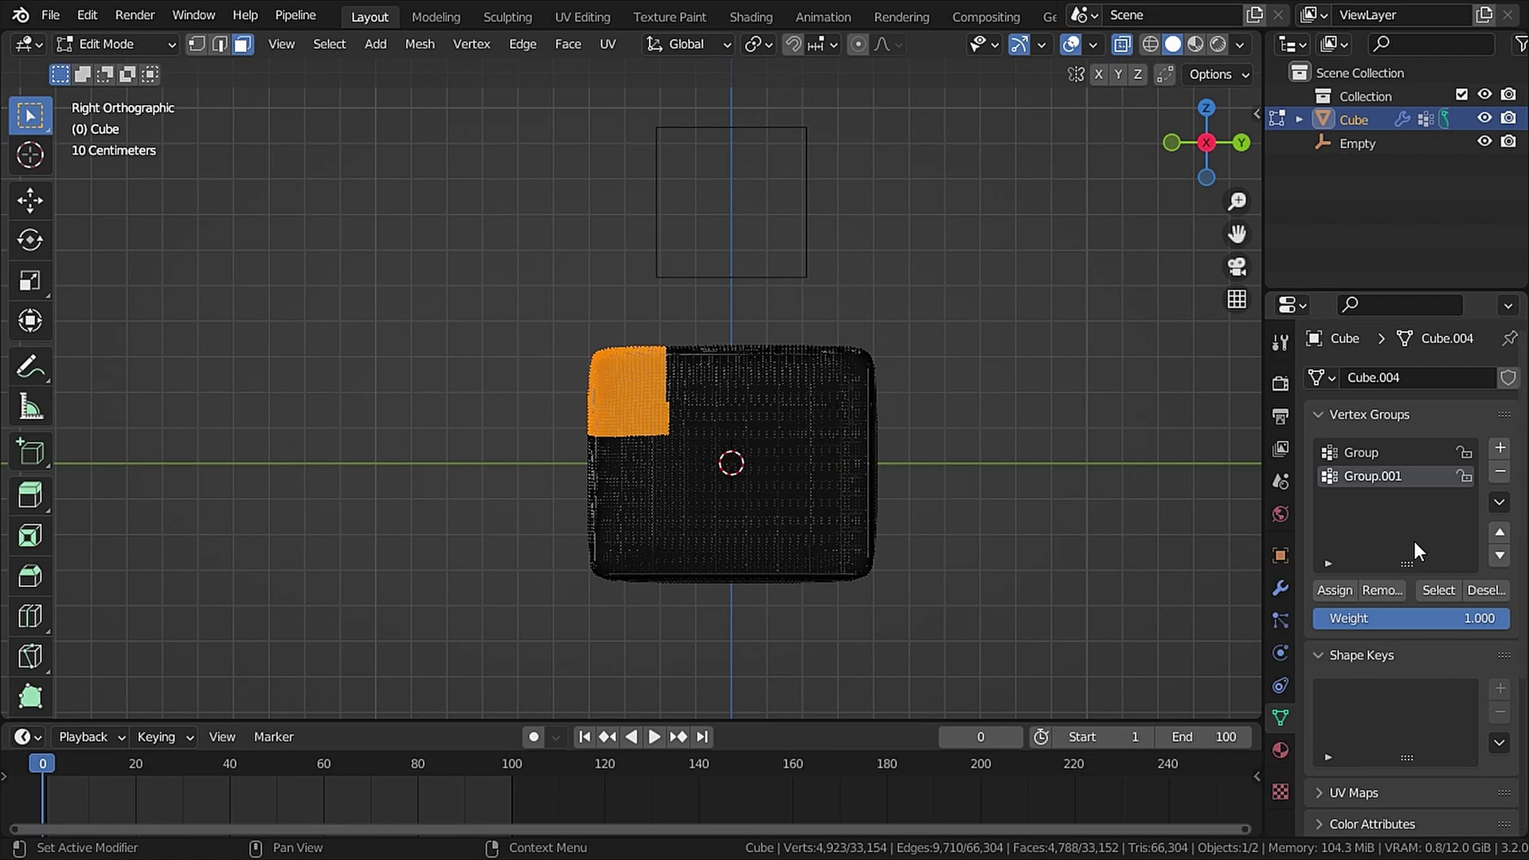
click(1331, 596)
Return the cube to Object Mode, turn X-ray off, and restore a perspective view.
click(120, 44)
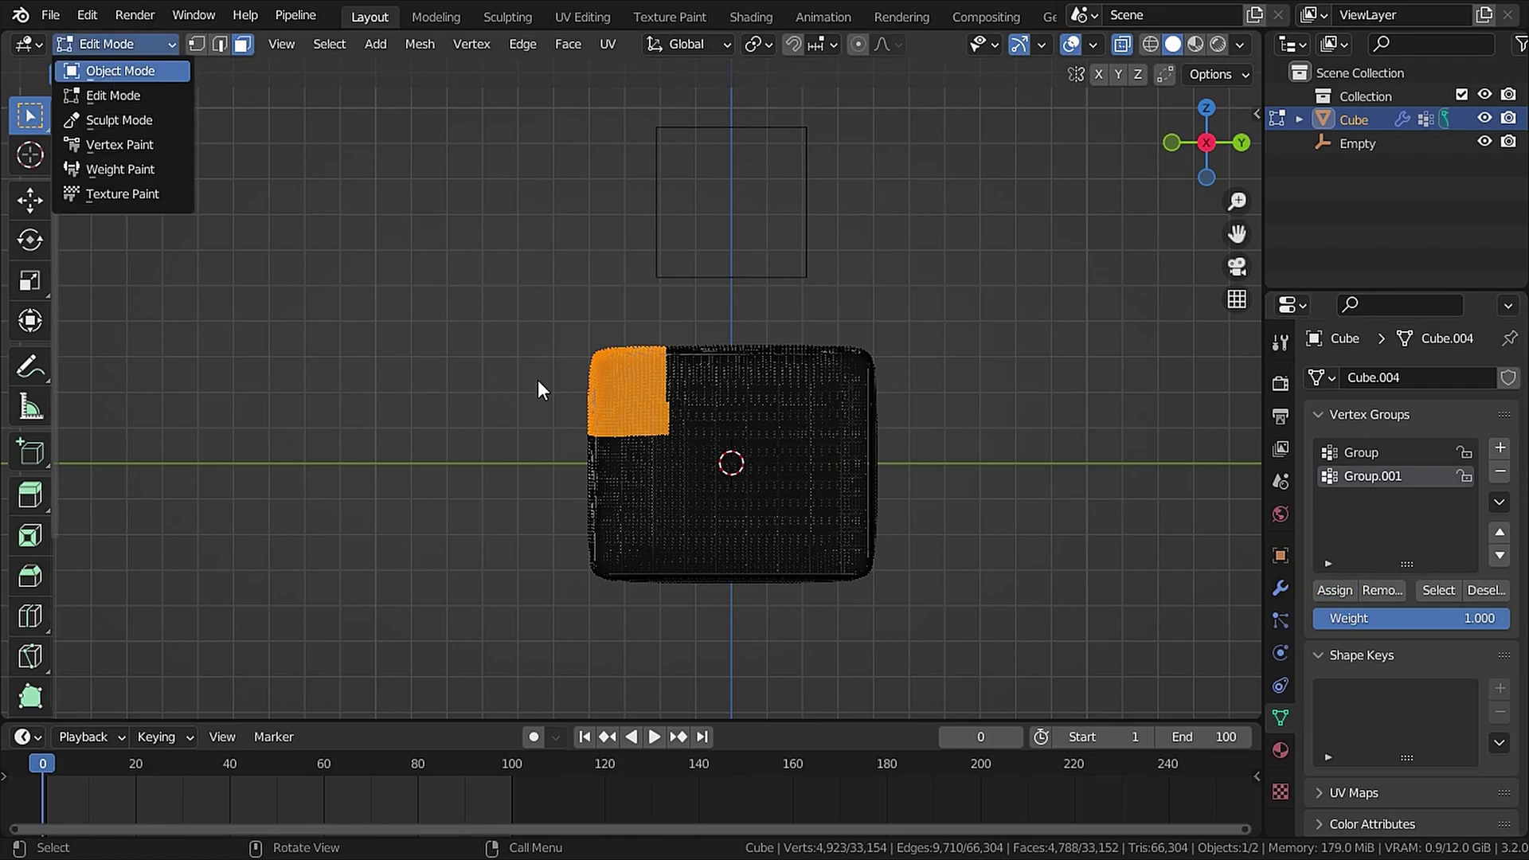
click(116, 73)
middle_drag(538, 380, 1096, 98)
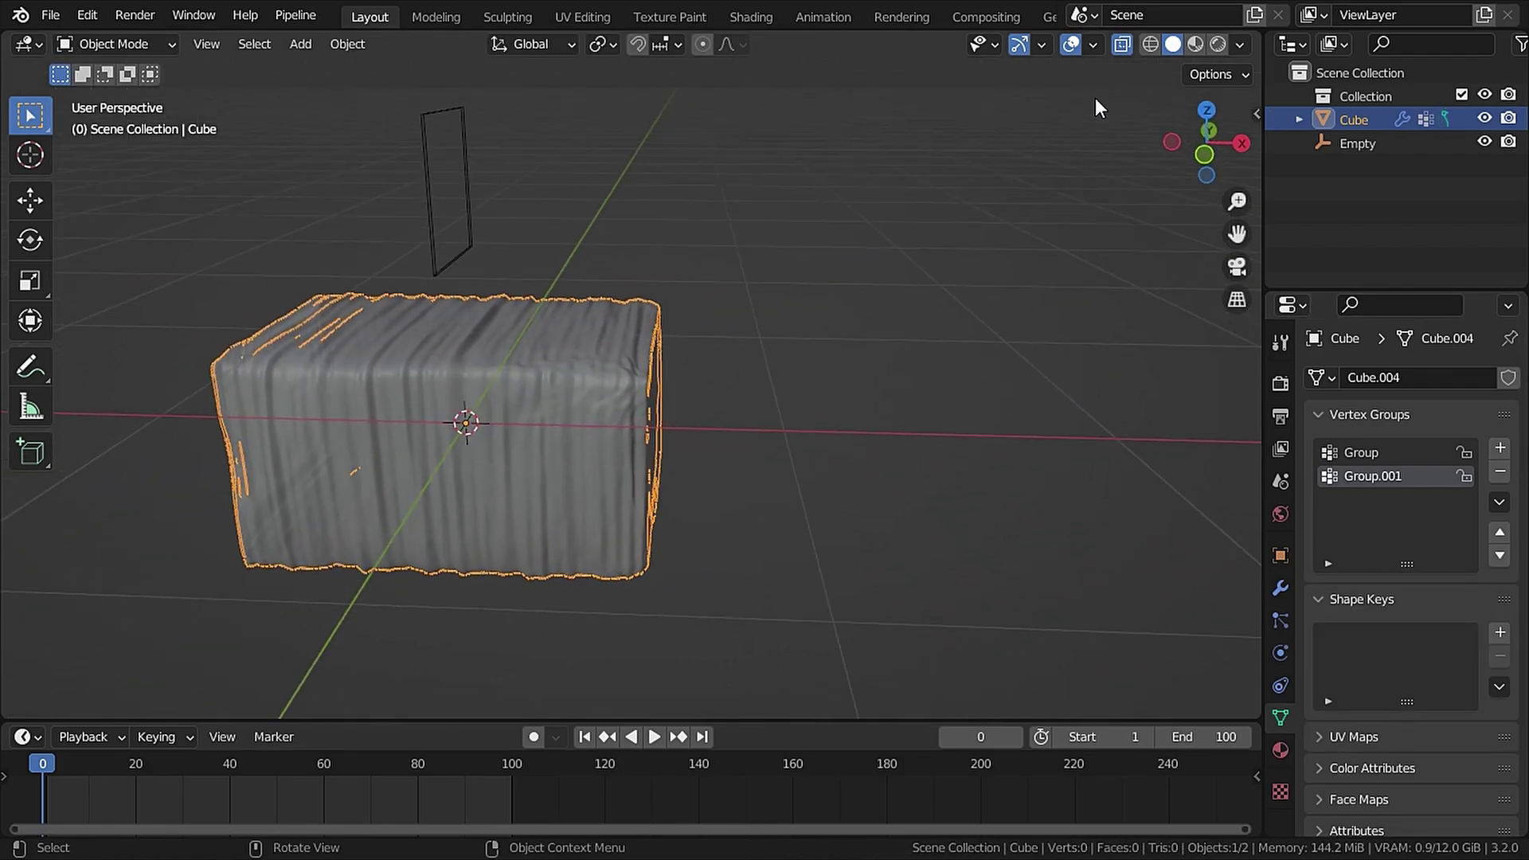
click(1121, 45)
middle_drag(528, 366, 731, 369)
scroll(677, 371, up, 4)
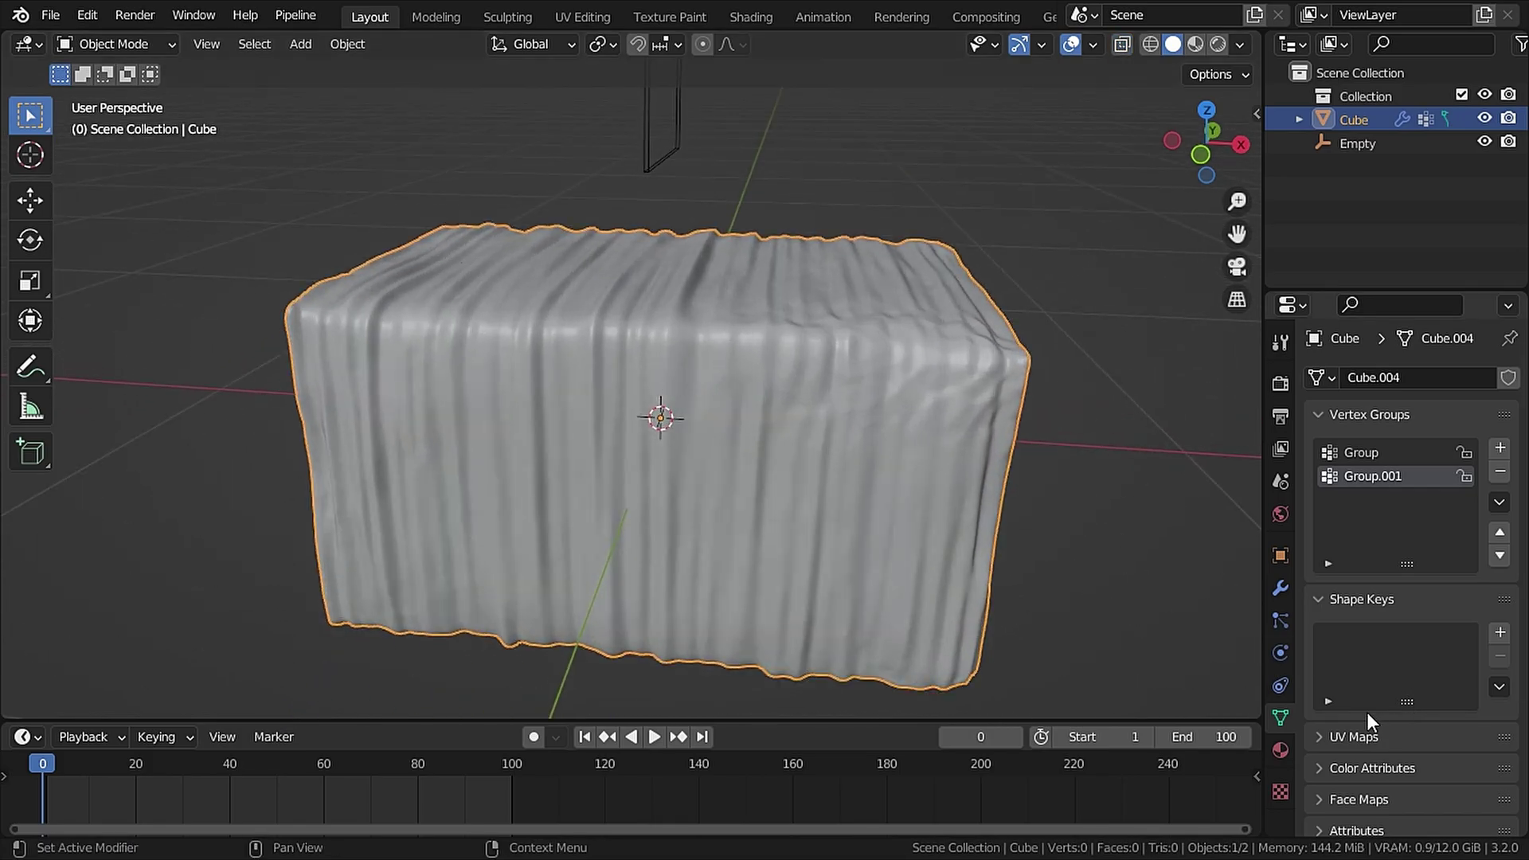
click(1280, 585)
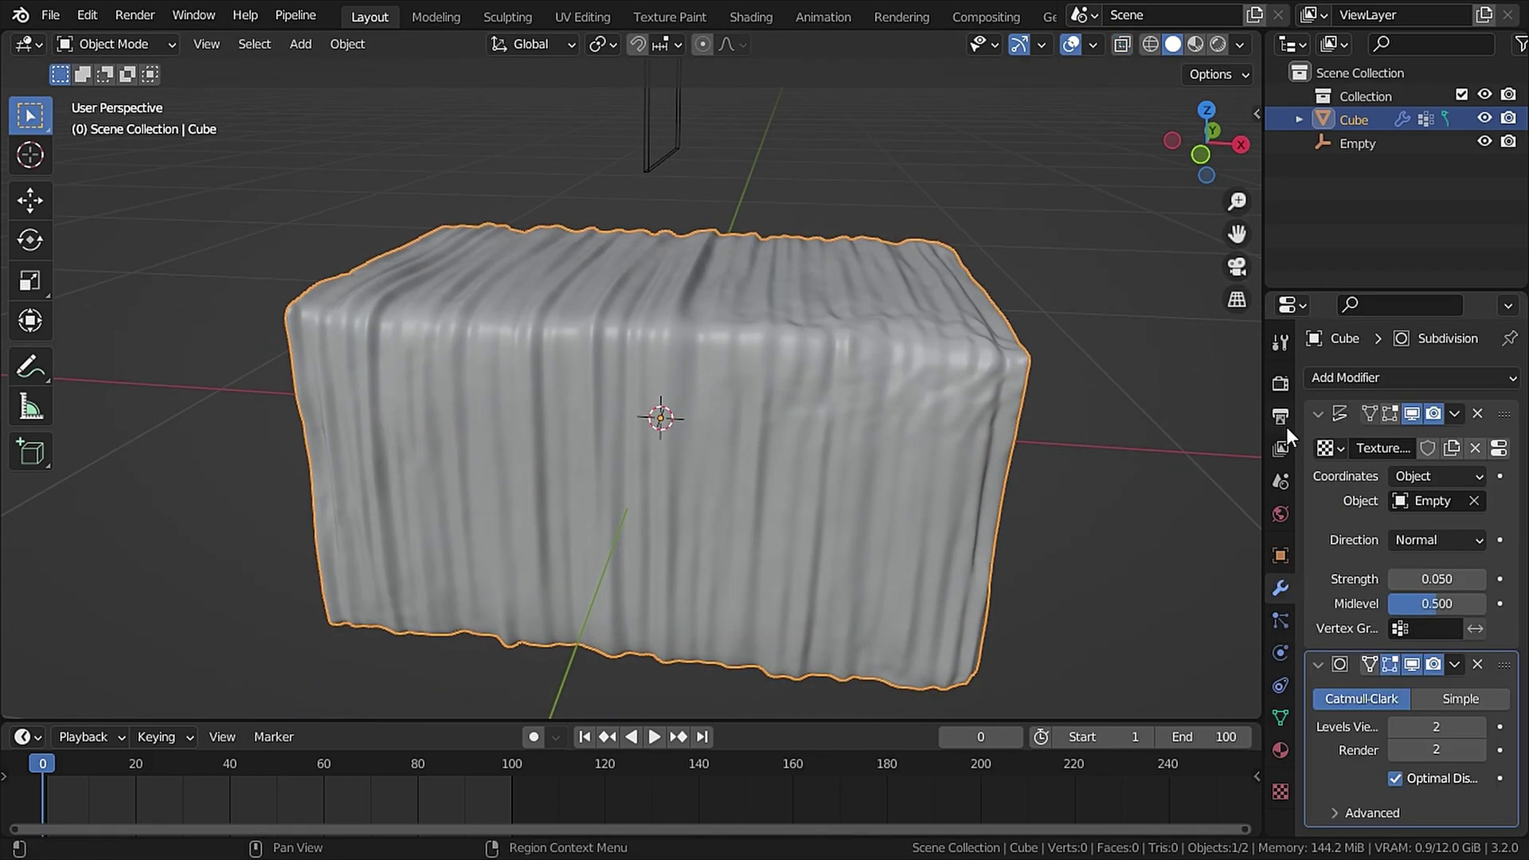
Limit the Displace modifier to Group.001 and set its Midlevel to 0.678.
click(1422, 629)
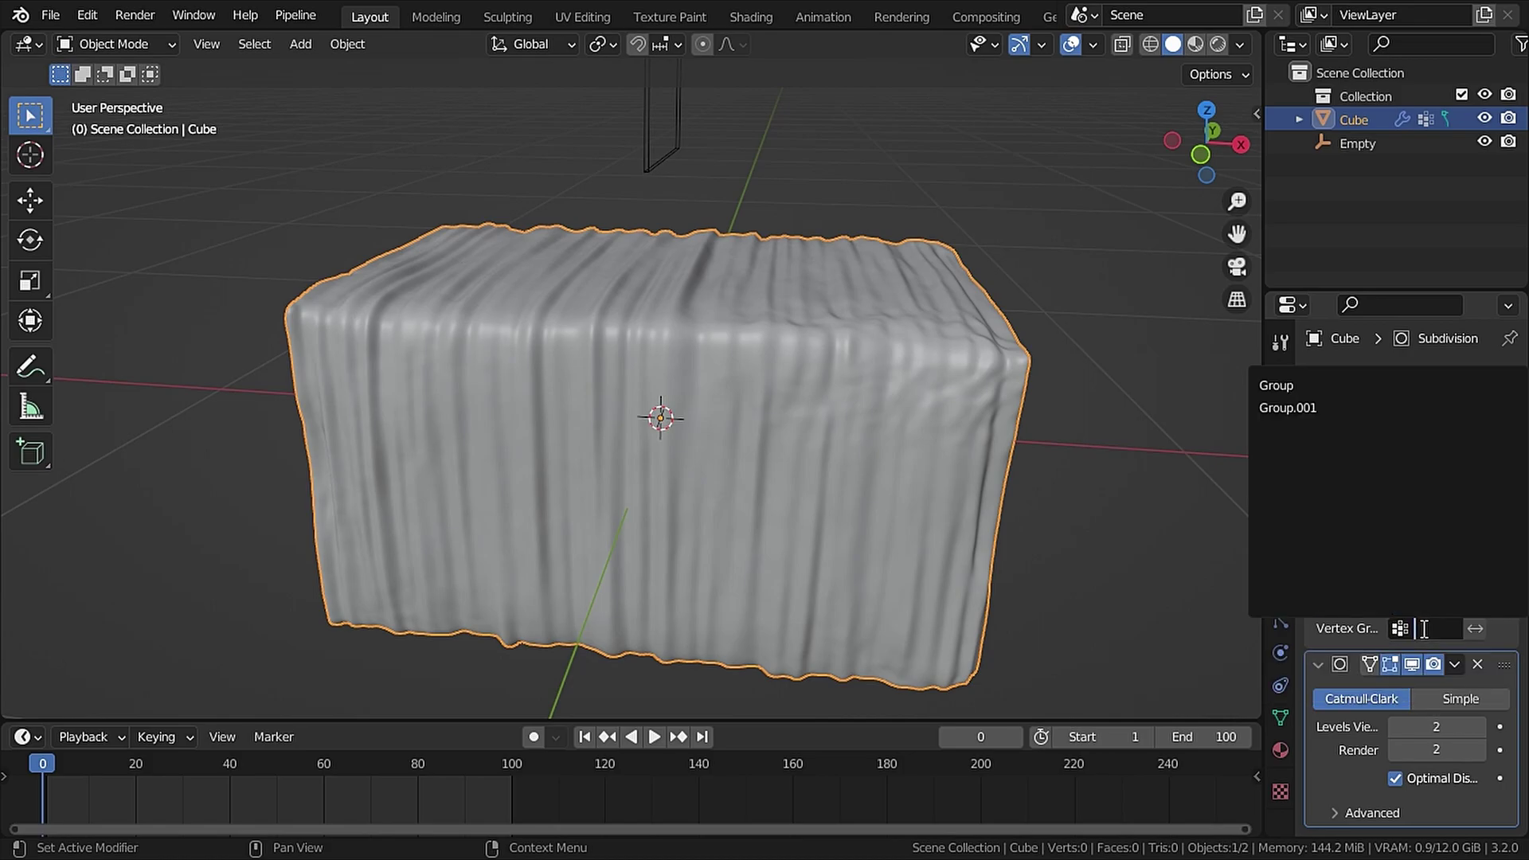
click(1312, 407)
middle_drag(876, 382, 1093, 451)
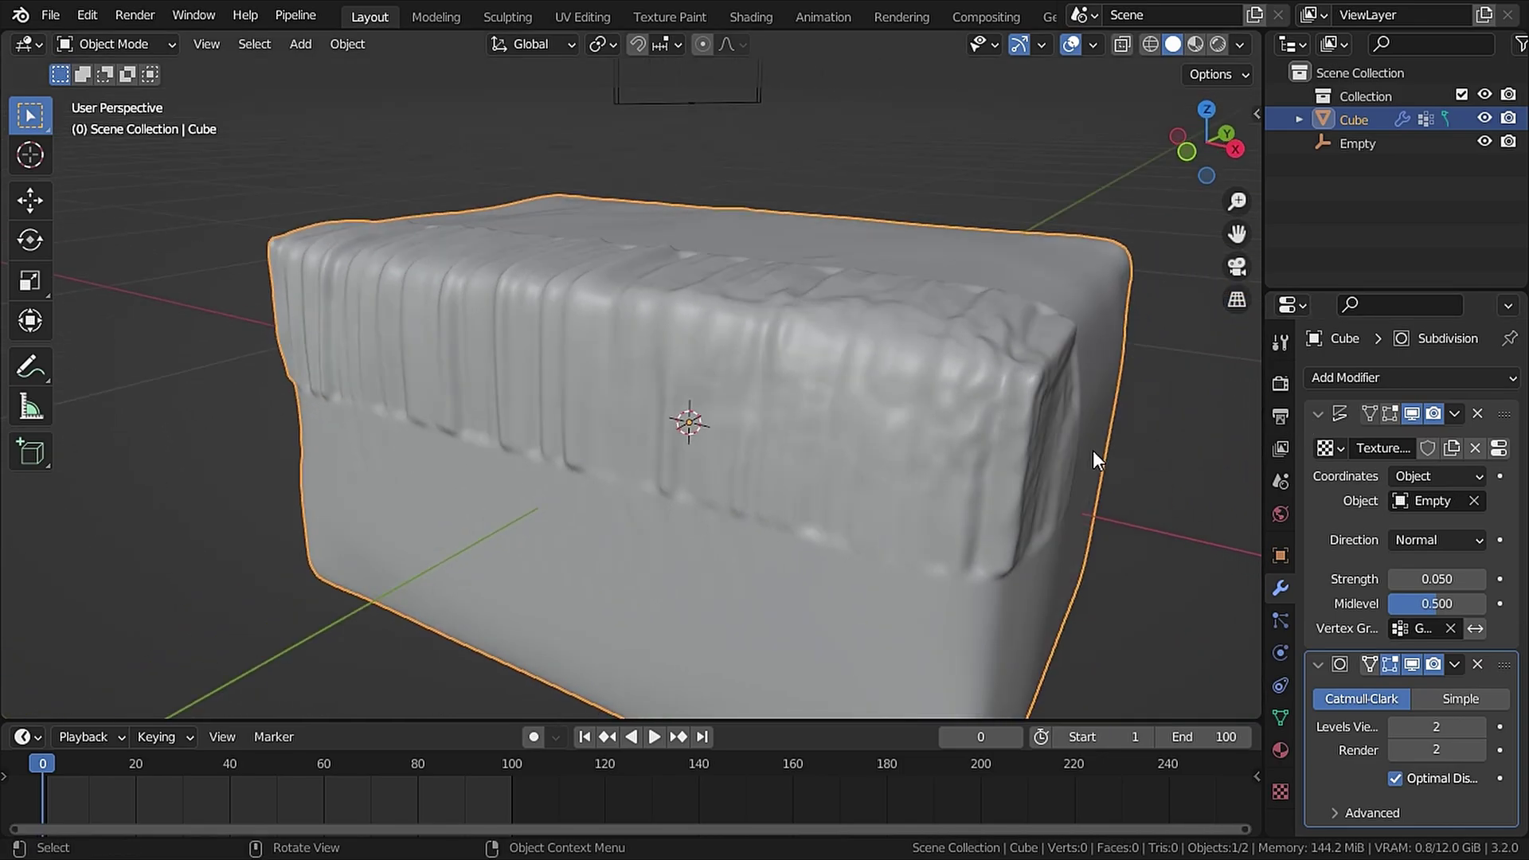
middle_drag(990, 443, 1028, 390)
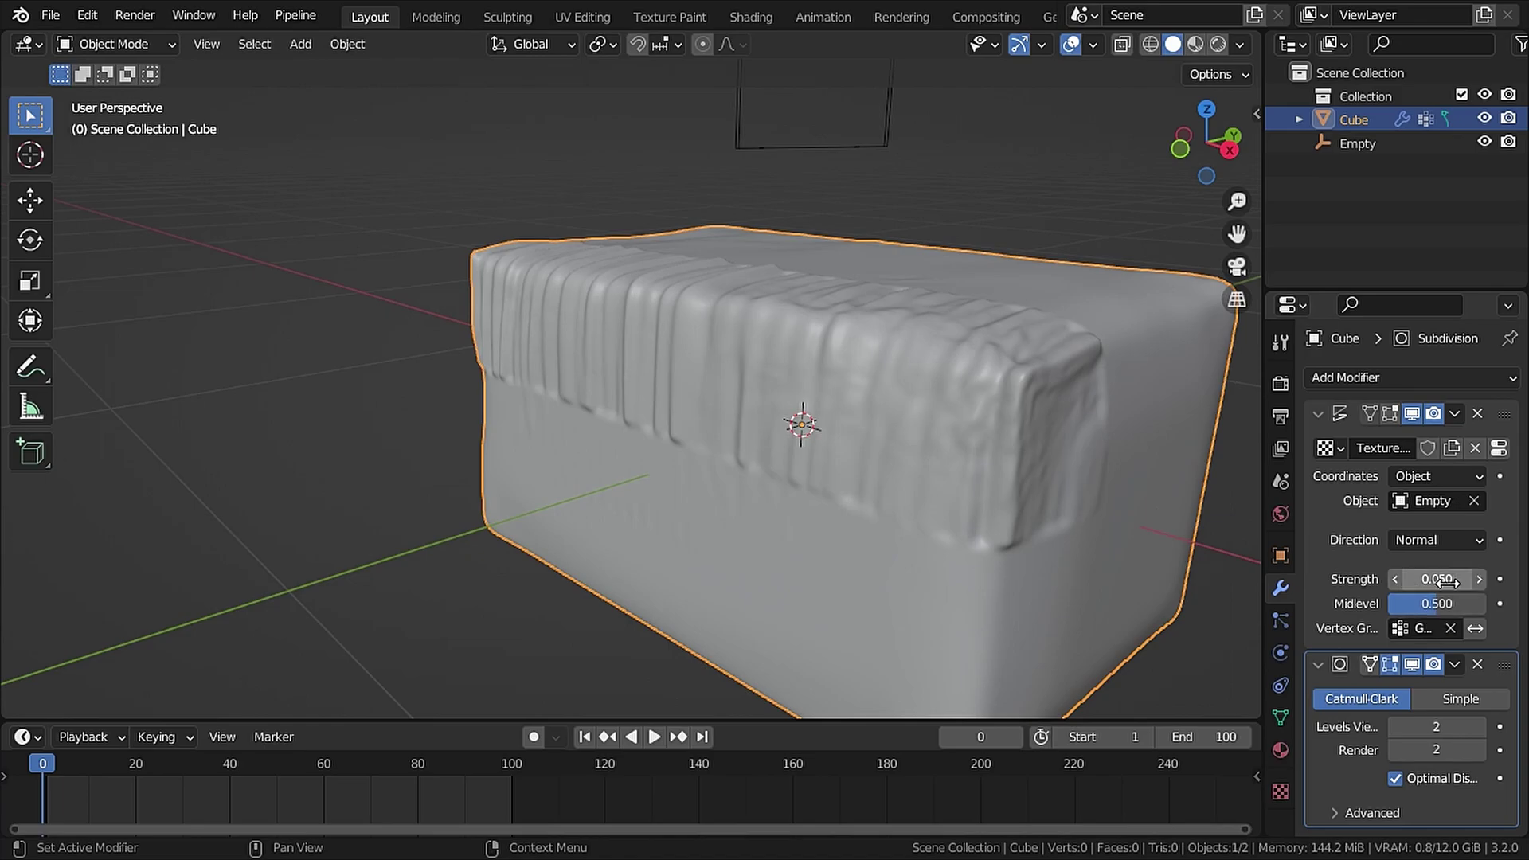
drag(1438, 604, 1394, 604)
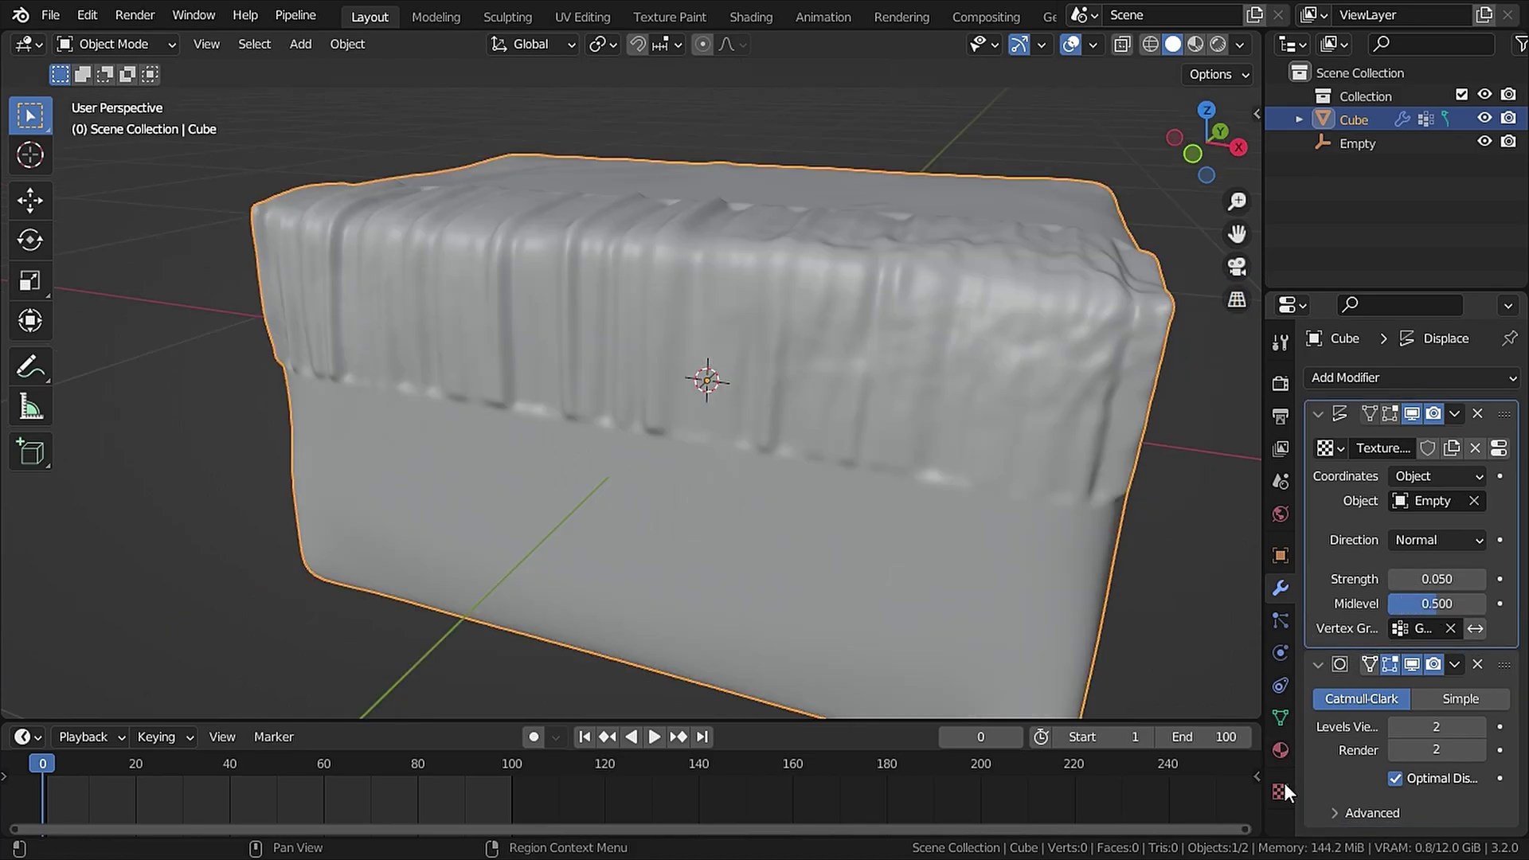
Enable a Color Ramp on the Clouds texture with black stop at 0.5, then lower Midlevel to 0.111.
click(1284, 783)
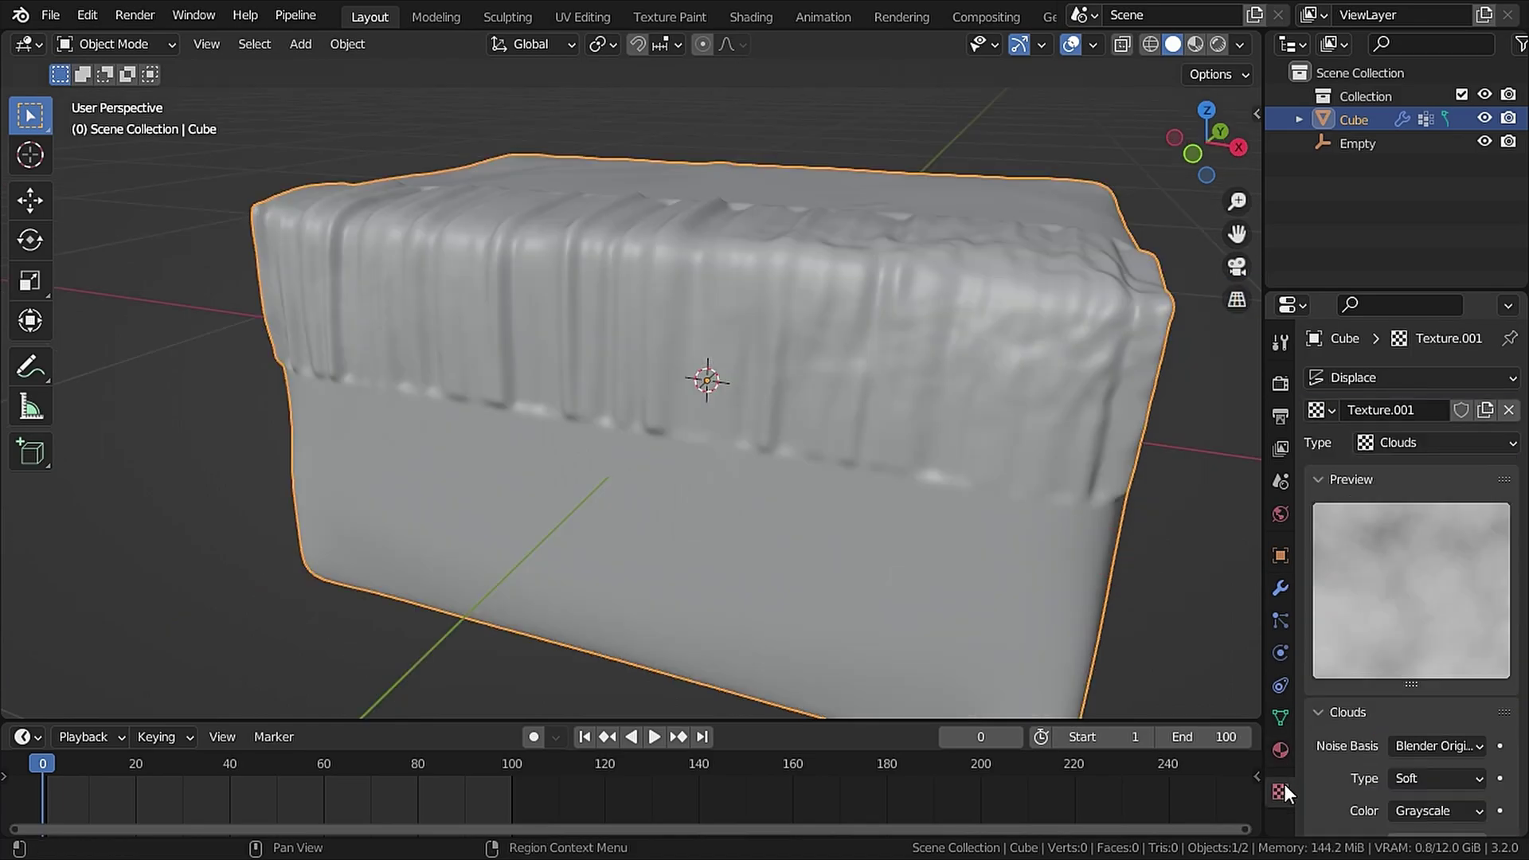
scroll(1423, 590, down, 5)
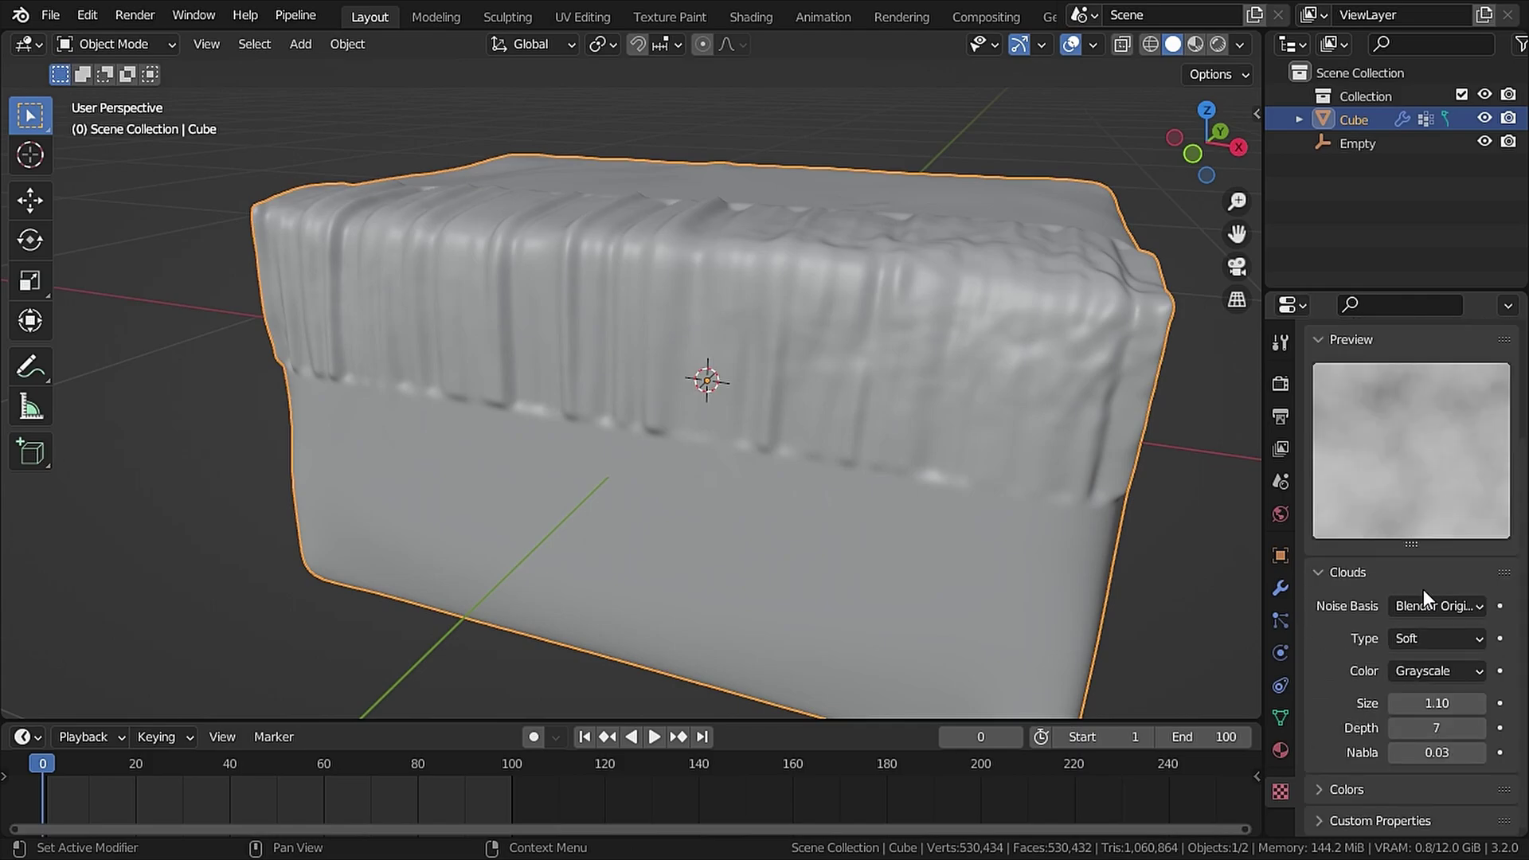
click(1324, 790)
scroll(1343, 631, down, 5)
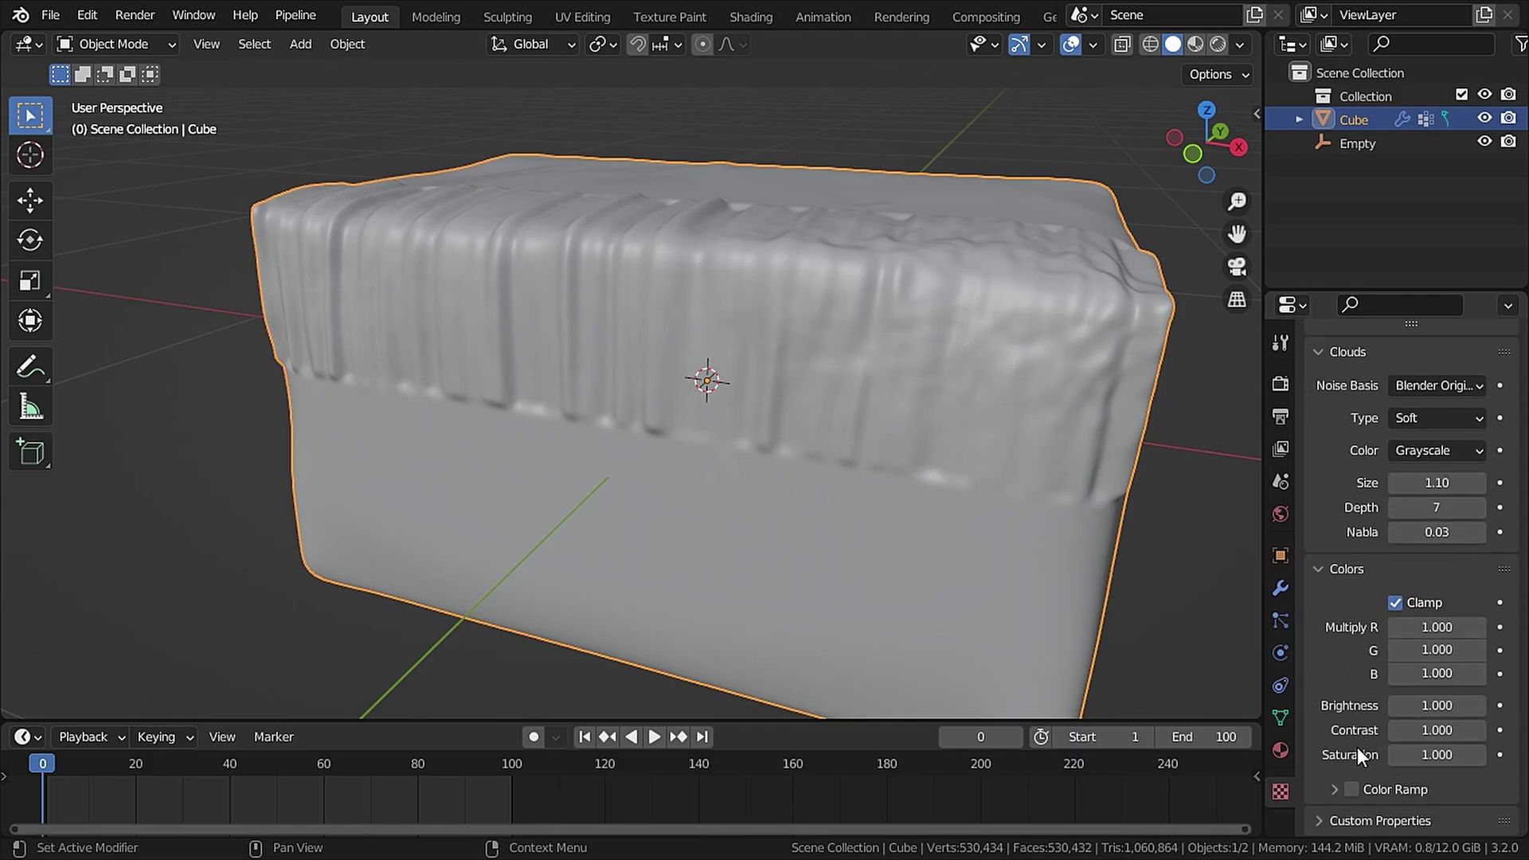
click(1346, 789)
scroll(1326, 661, down, 3)
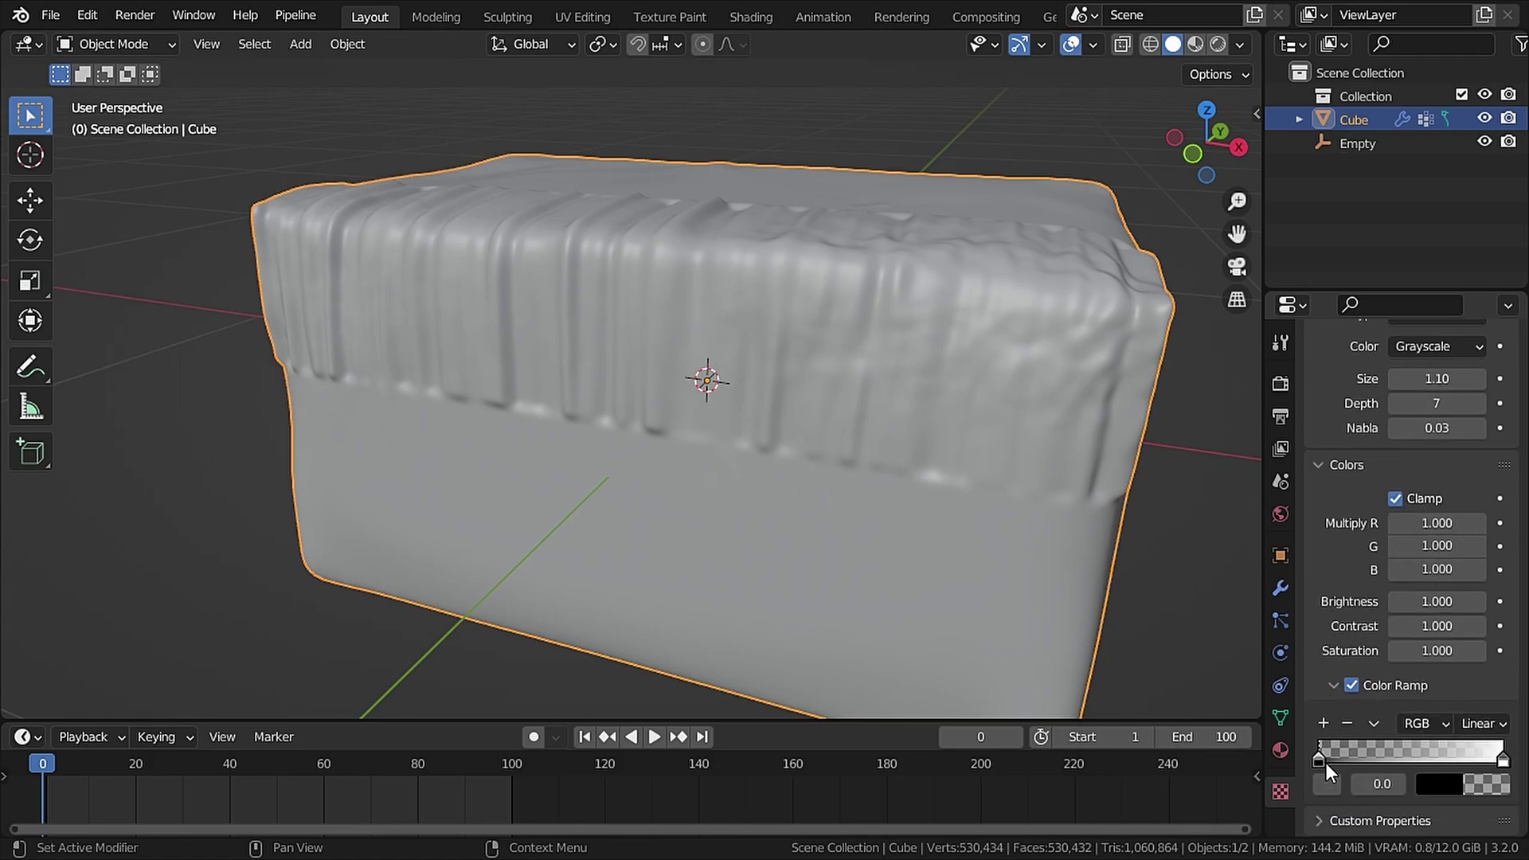
drag(1321, 758, 1429, 746)
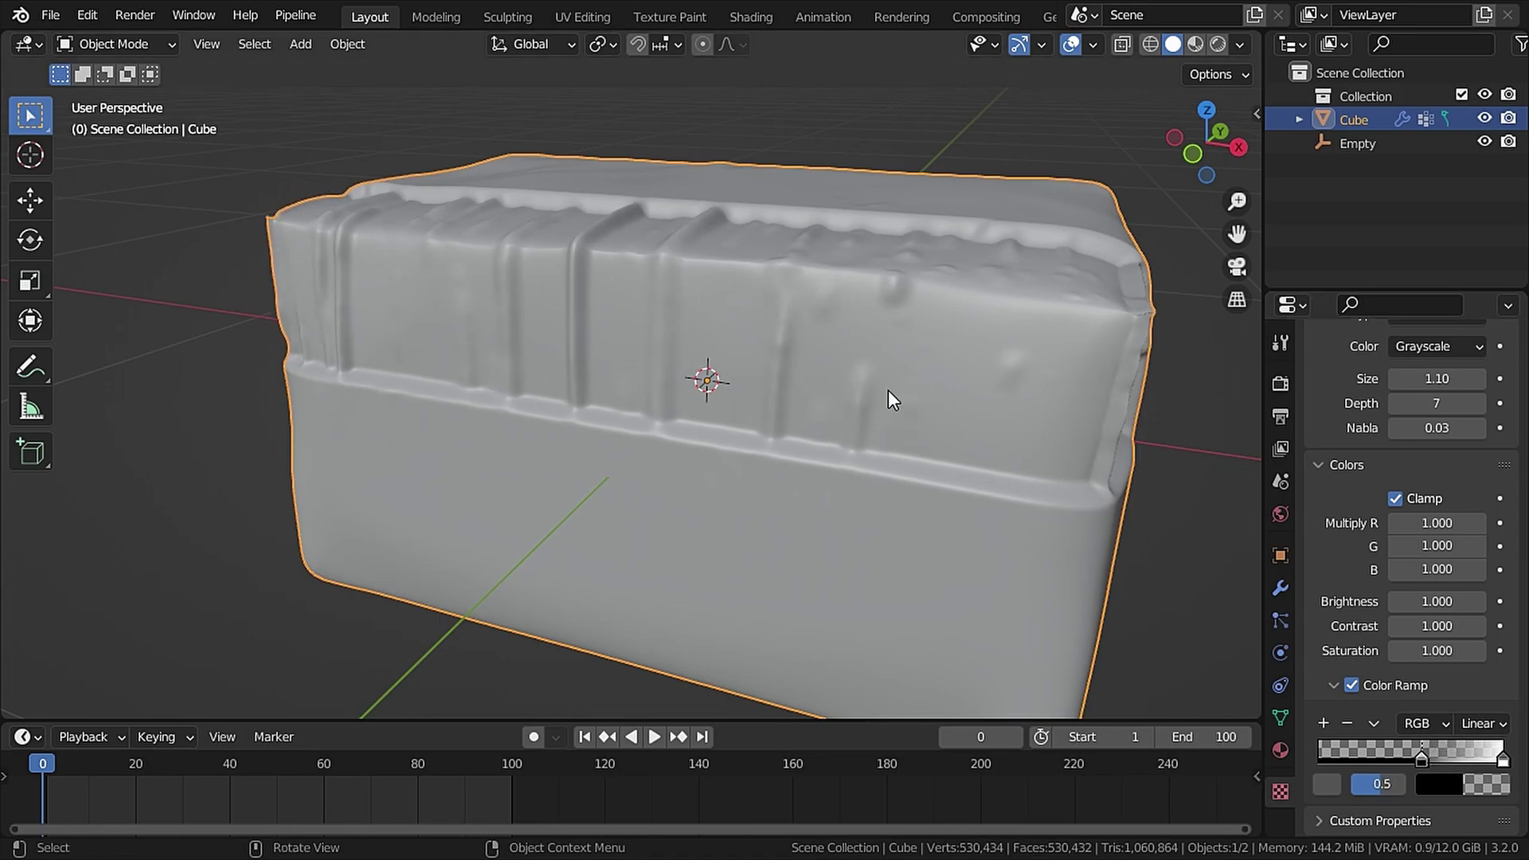
click(1280, 588)
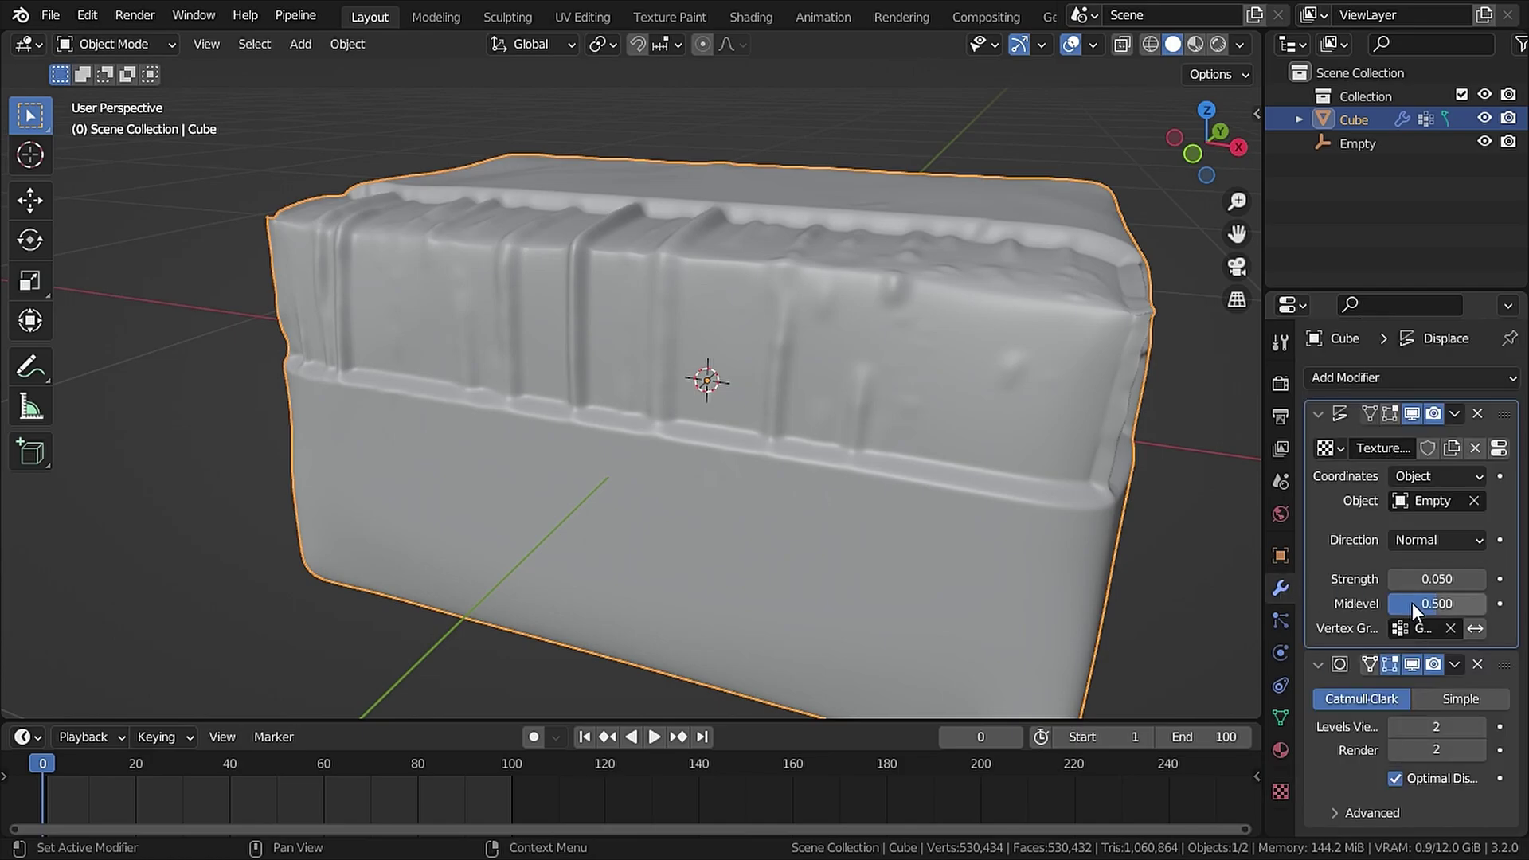
drag(1407, 604, 1365, 603)
Move the Empty along X and scale it down to about half its height.
scroll(814, 175, down, 5)
middle_drag(814, 175, 801, 278)
click(778, 283)
key(g)
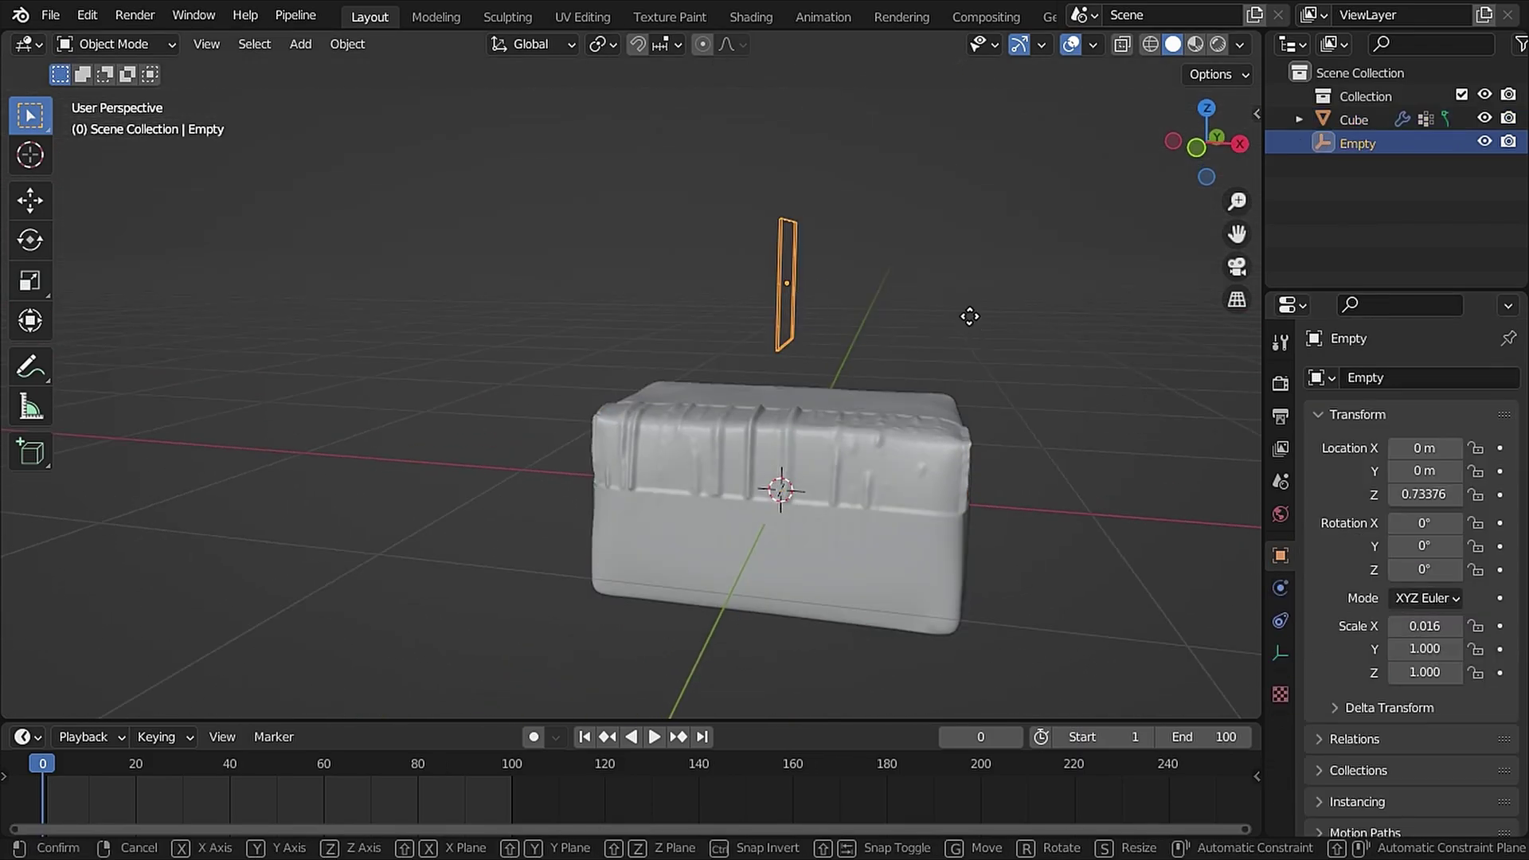
key(x)
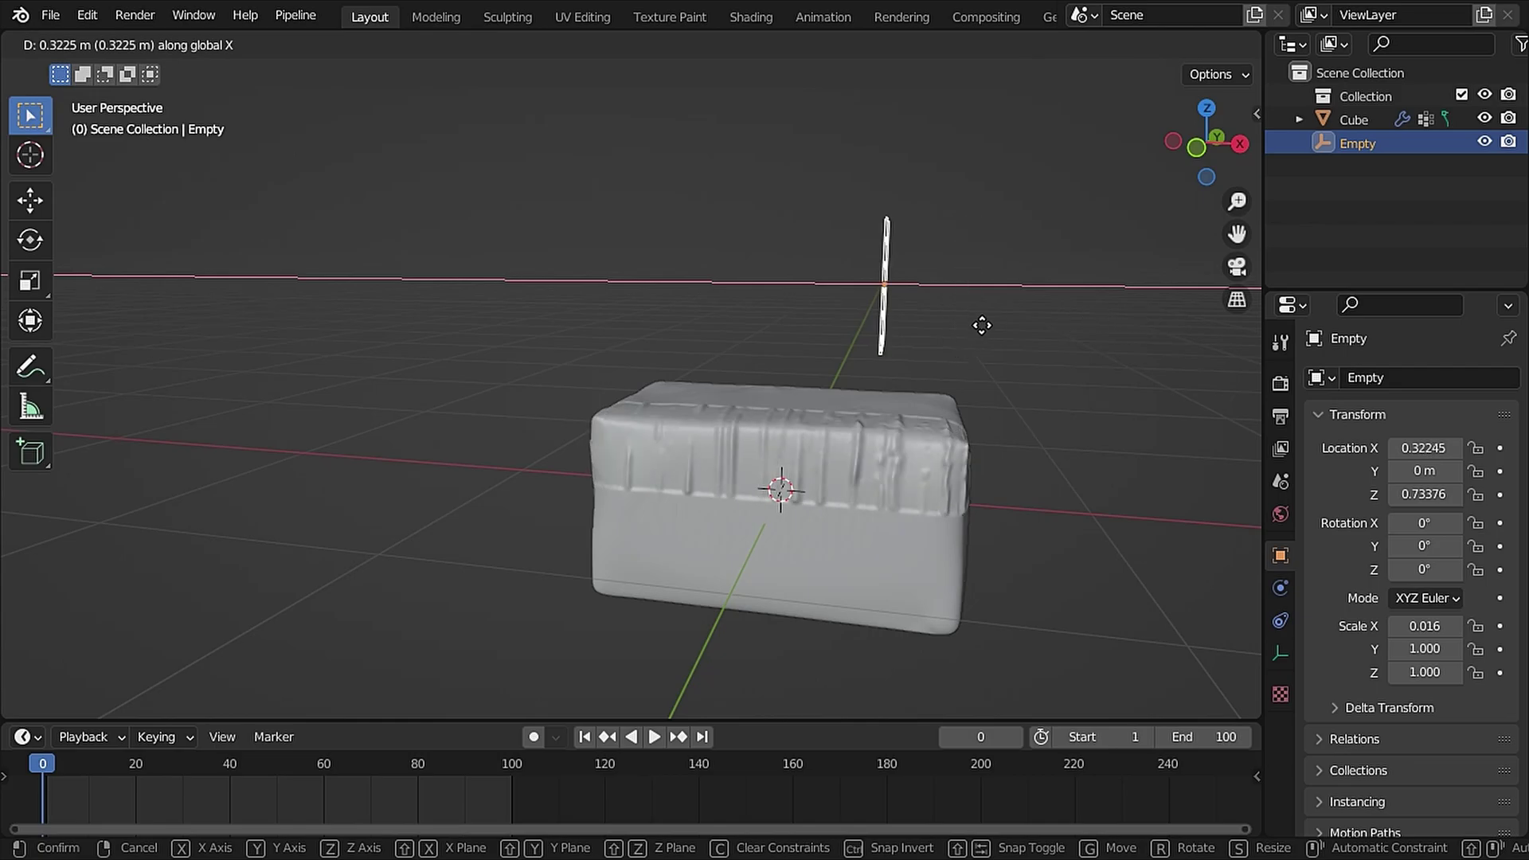
click(967, 337)
key(s)
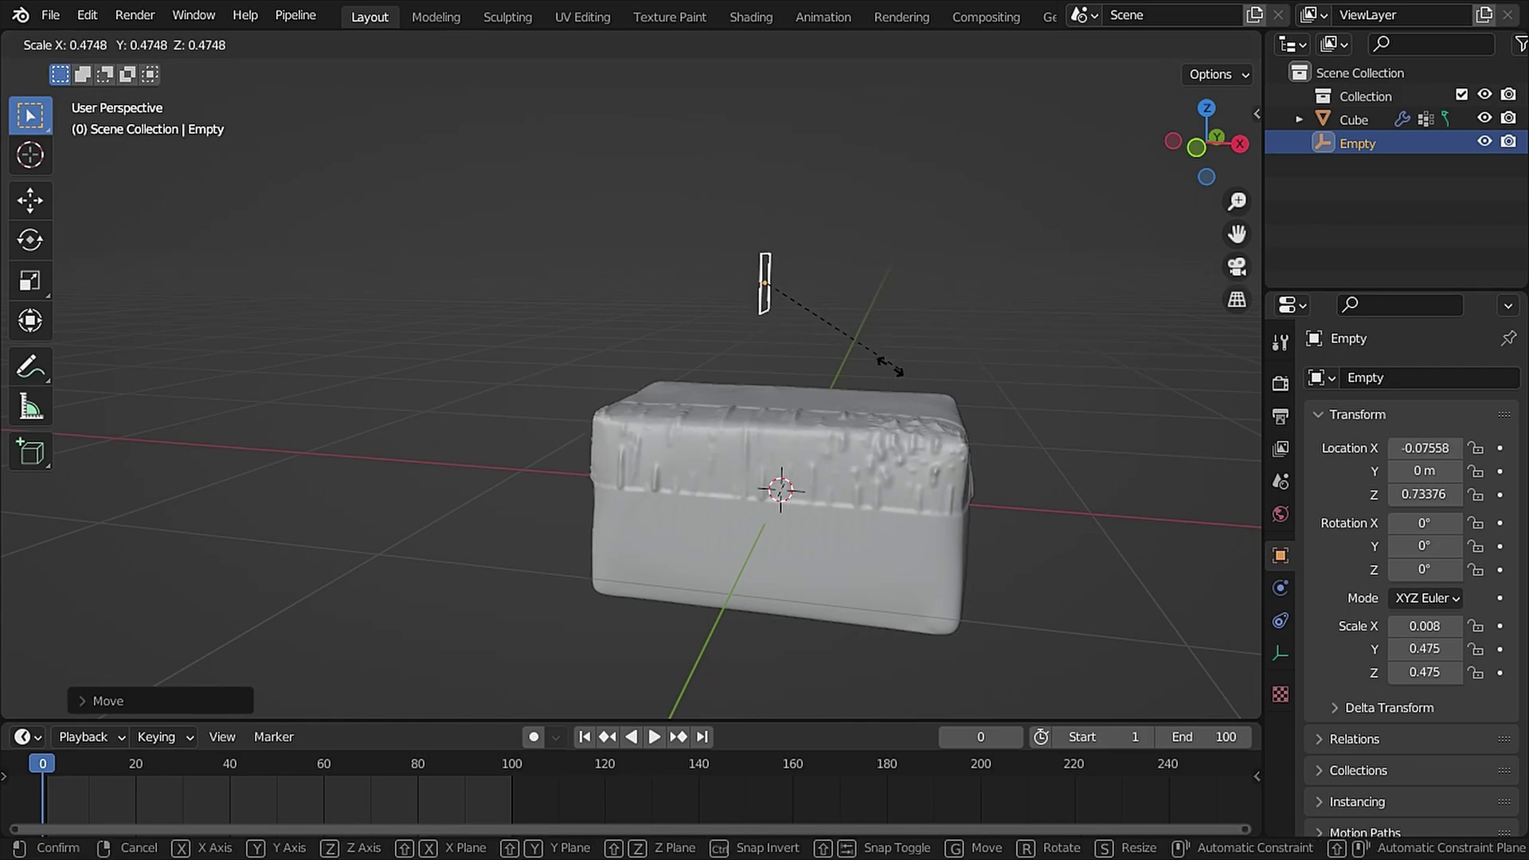
click(878, 365)
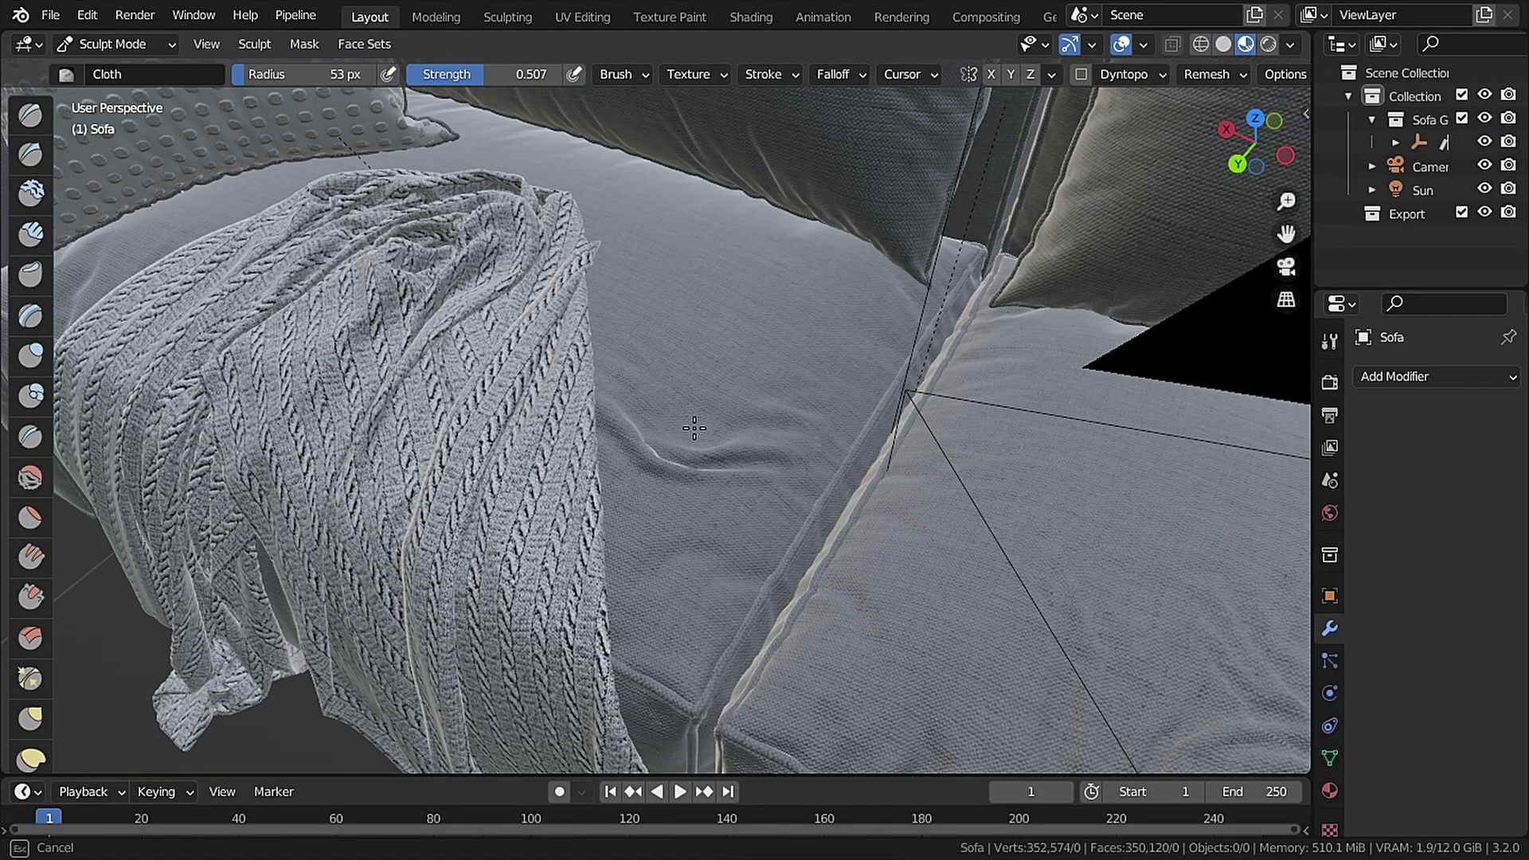